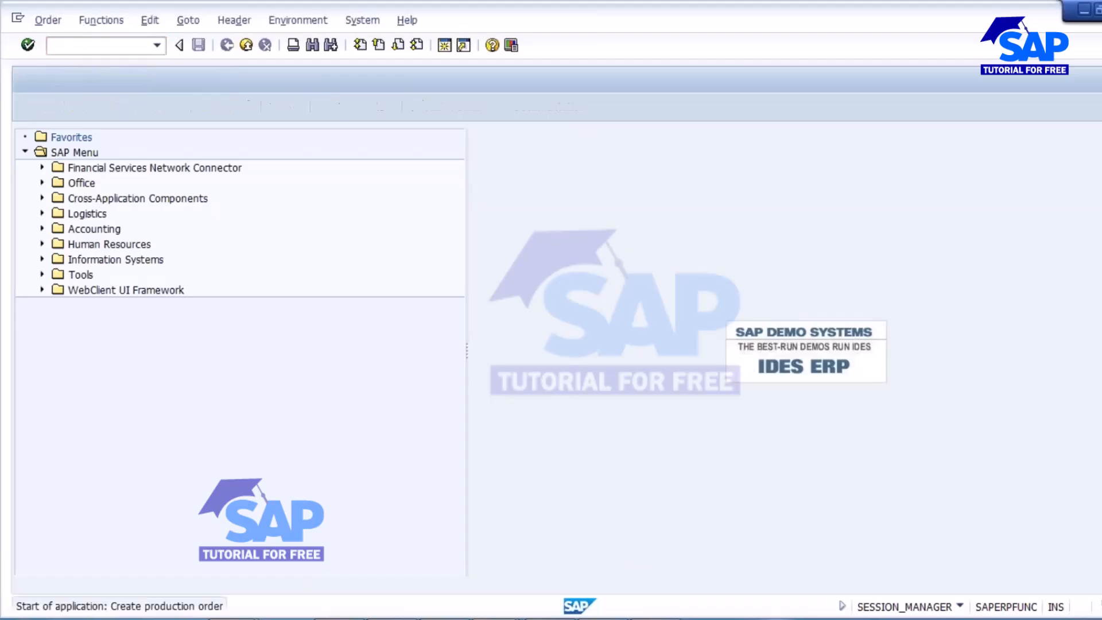
- Start a PP01 production order for material 50065674 in plant 1000 and set its total quantity to 100 L
click(183, 193)
key(Return)
key(Down)
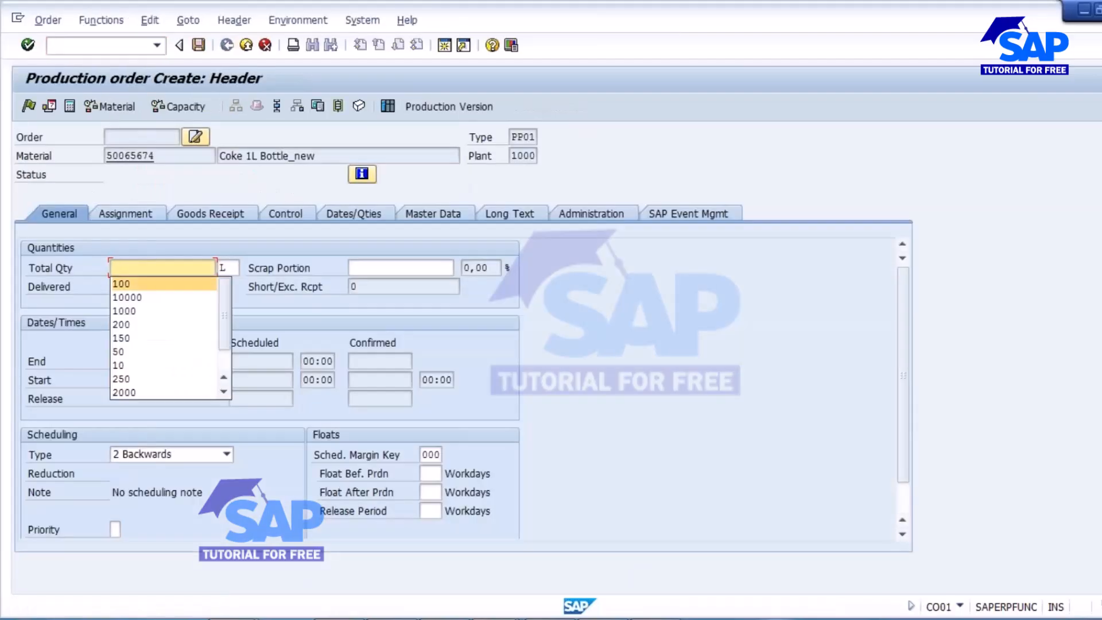
key(Return)
- Set the production order's scheduling type to Current date, process the header and display its Goods Receipt data
click(157, 460)
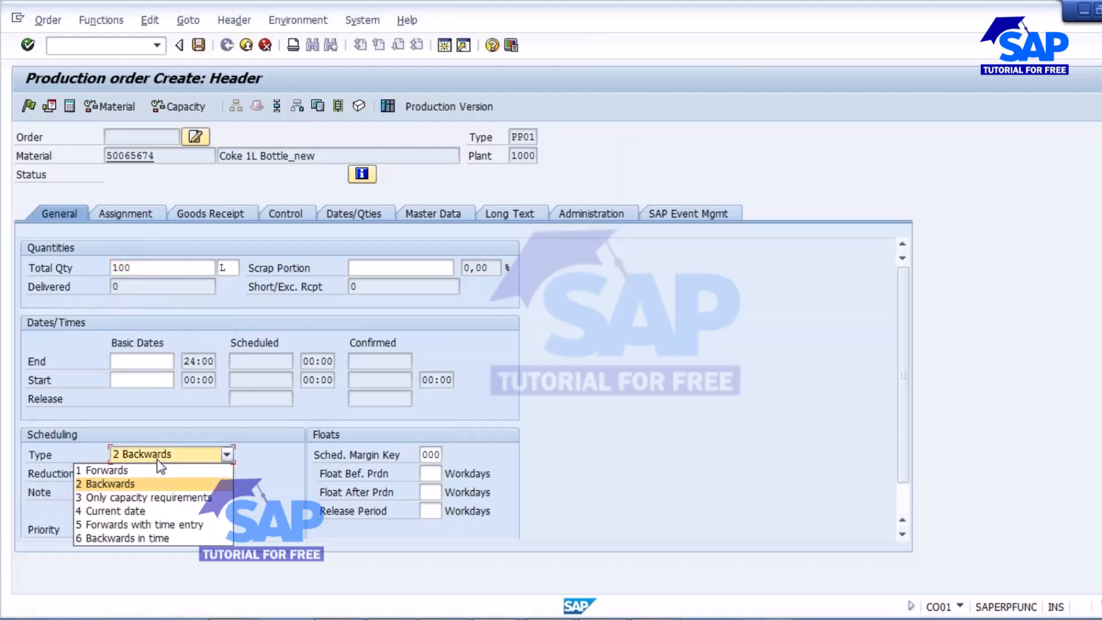
click(114, 510)
key(Return)
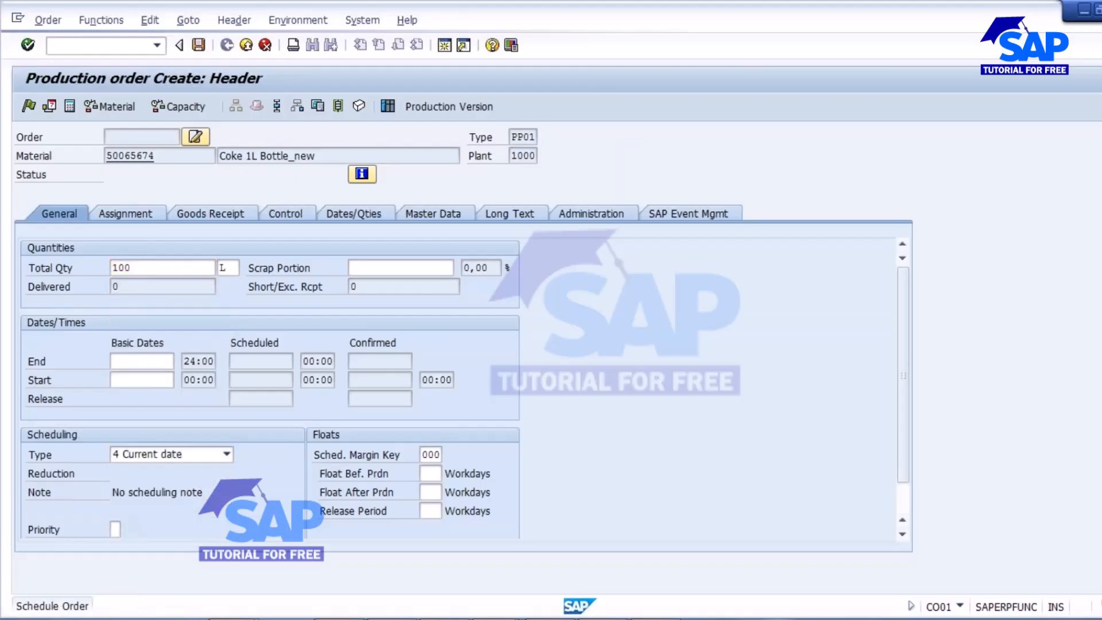
click(234, 211)
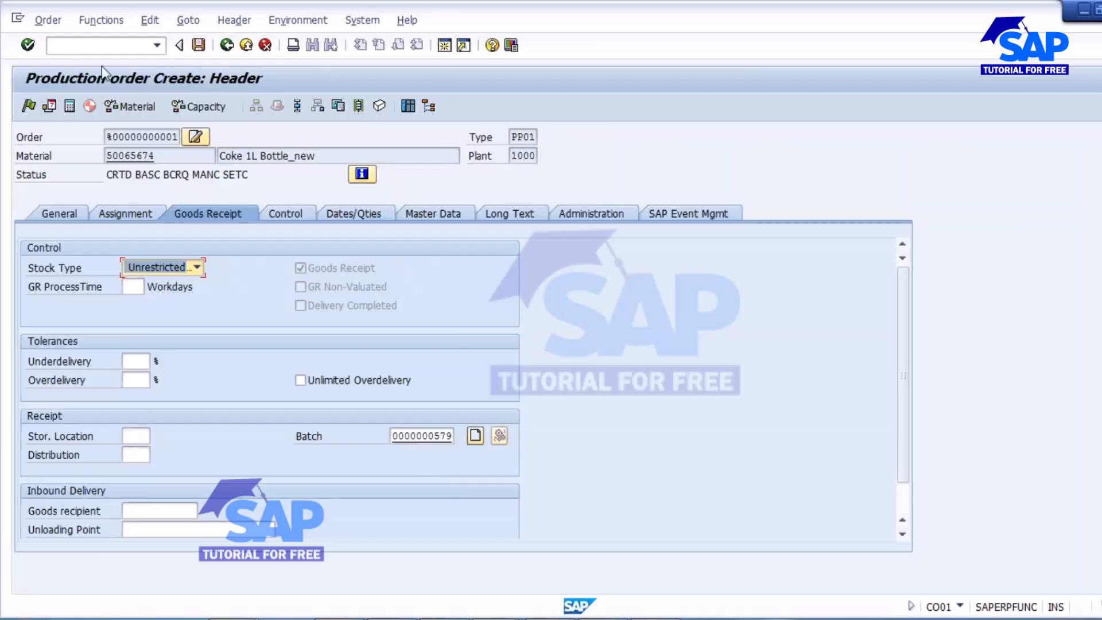
- Leave the production scheduling profile view and open Define order type-dependent parameters under Shop Floor Control, Master Data, Order
click(81, 47)
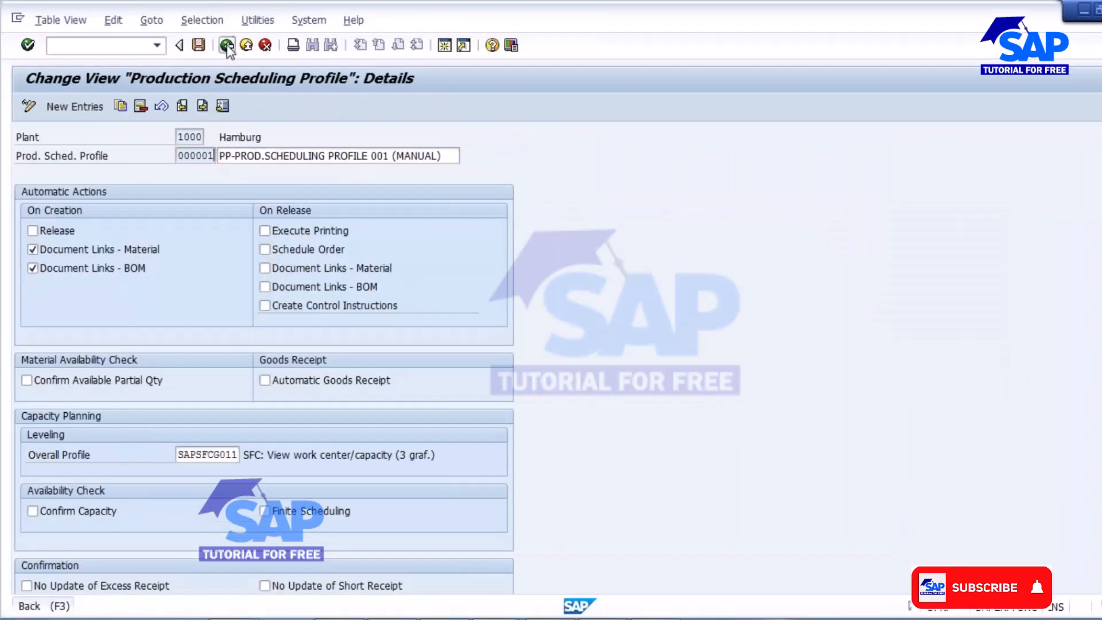
click(226, 45)
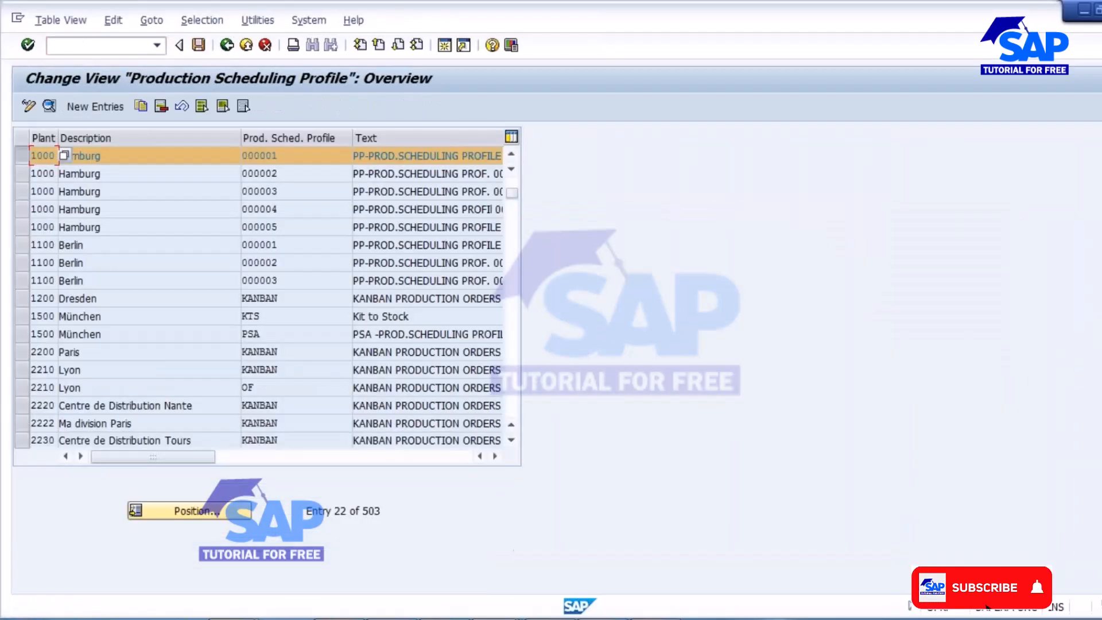
click(24, 156)
click(227, 45)
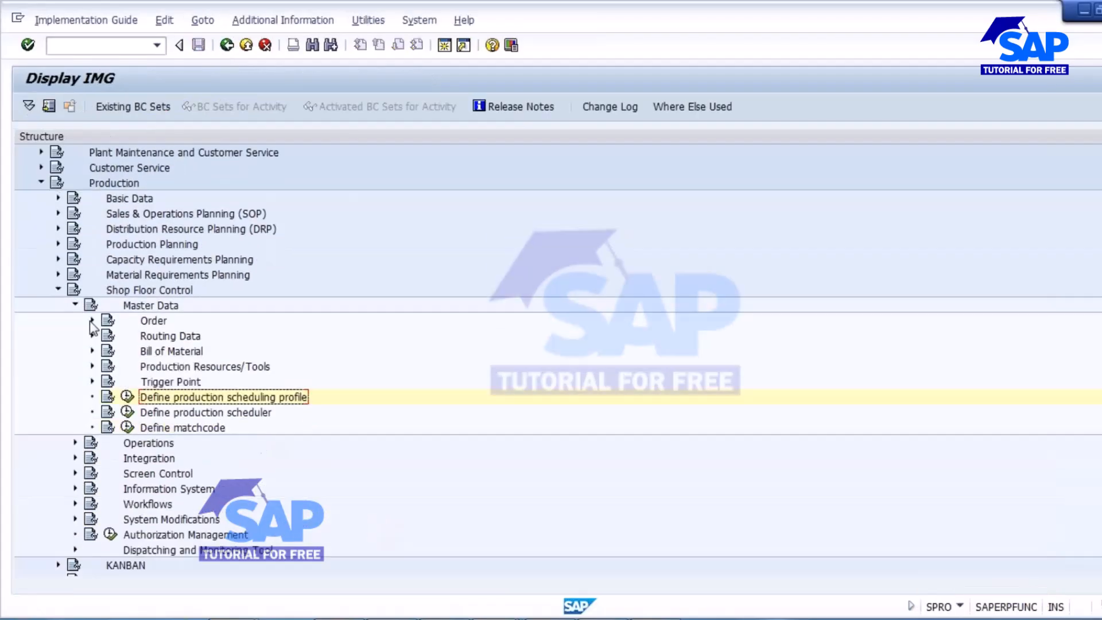
click(92, 321)
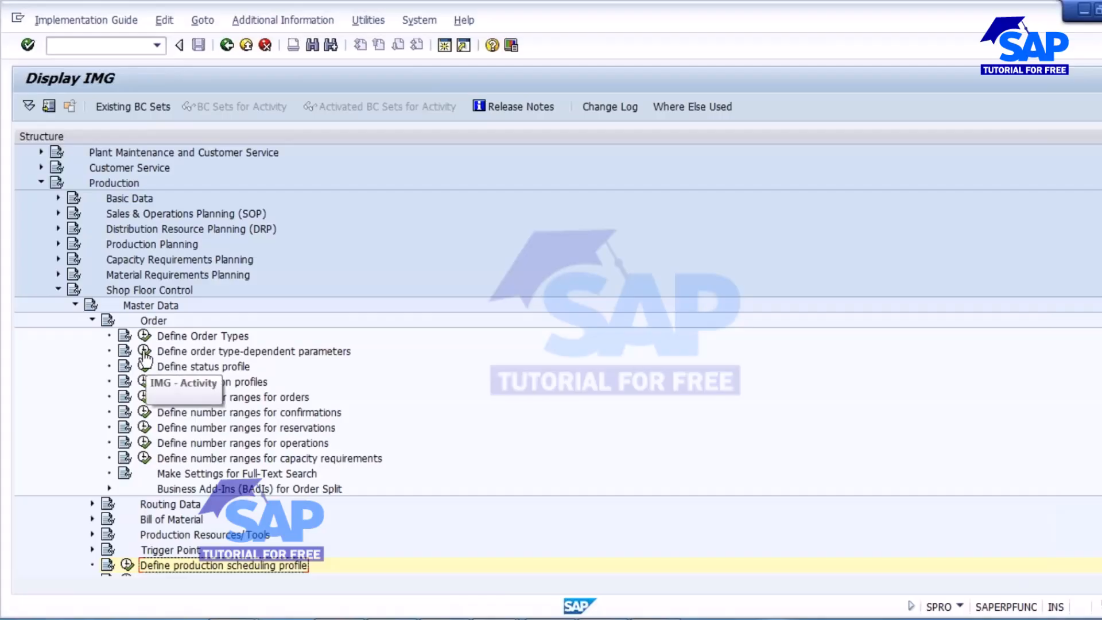
click(144, 352)
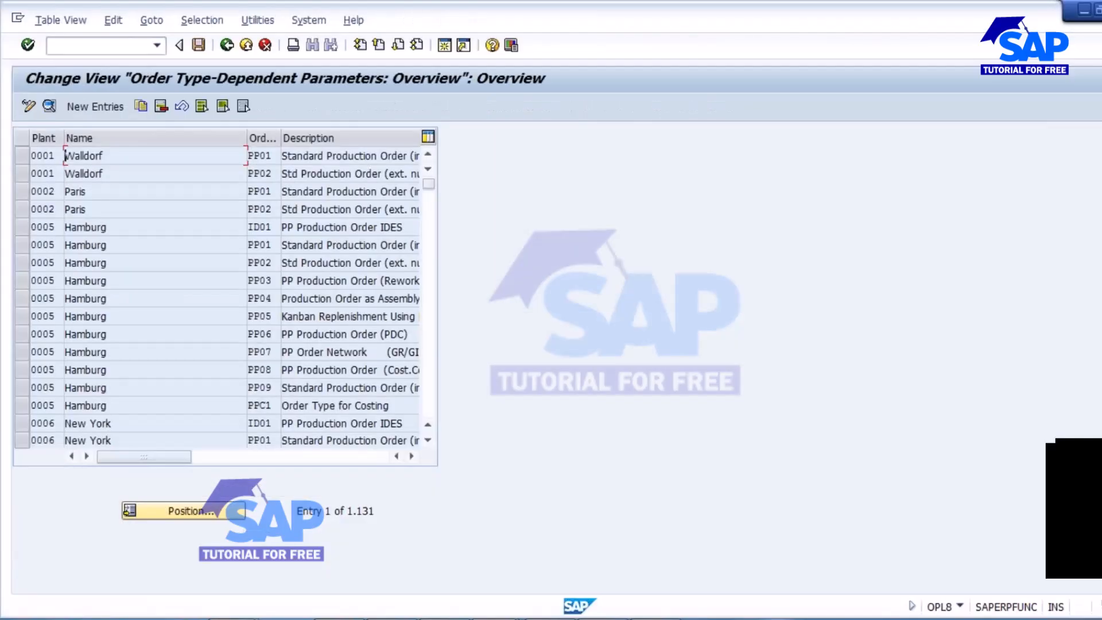
- Find plant 1000 in the order type-dependent parameters and display the details for order type PP01
click(212, 511)
text(1000)
key(Tab)
click(229, 307)
click(25, 172)
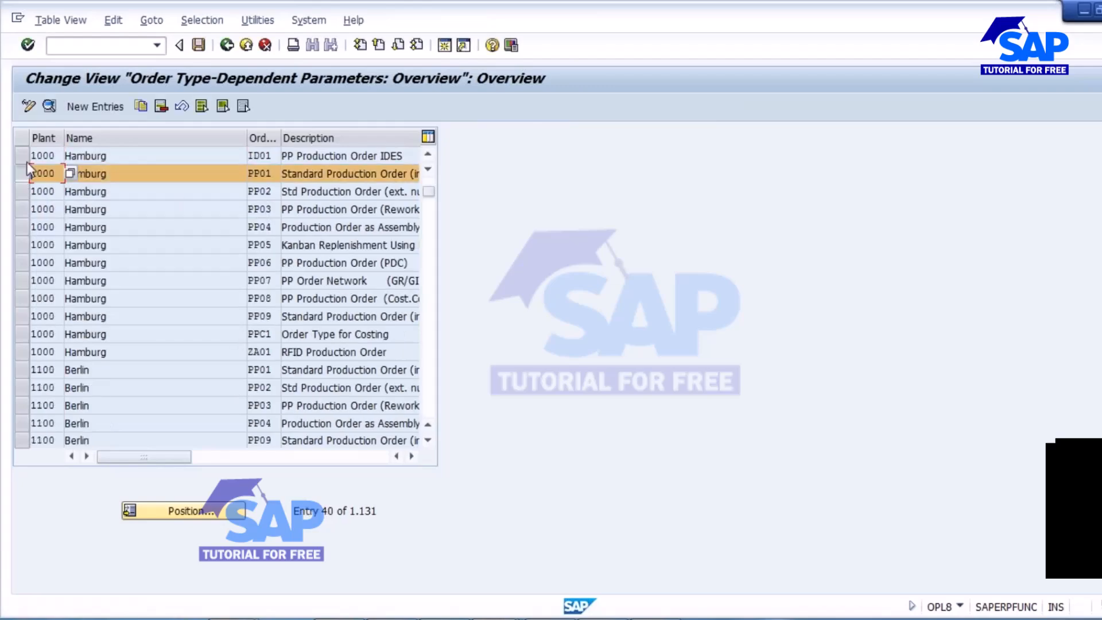
click(50, 106)
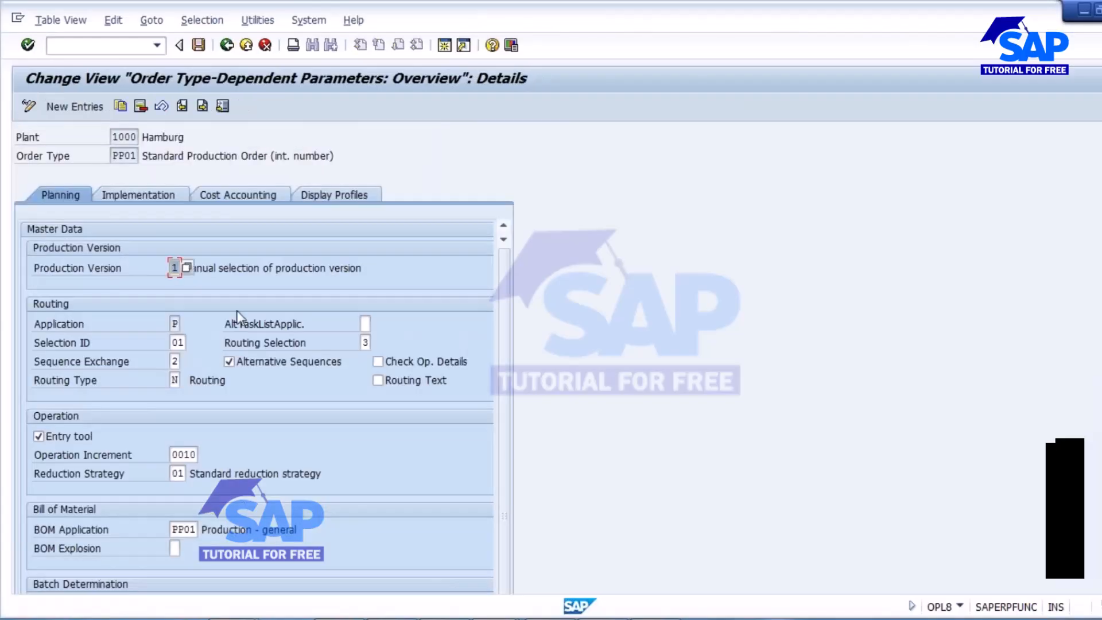
- Clear the Substitute Scheduler in the PP01 planning parameters and save them to the proposed customizing request
scroll(259, 356, down, 3)
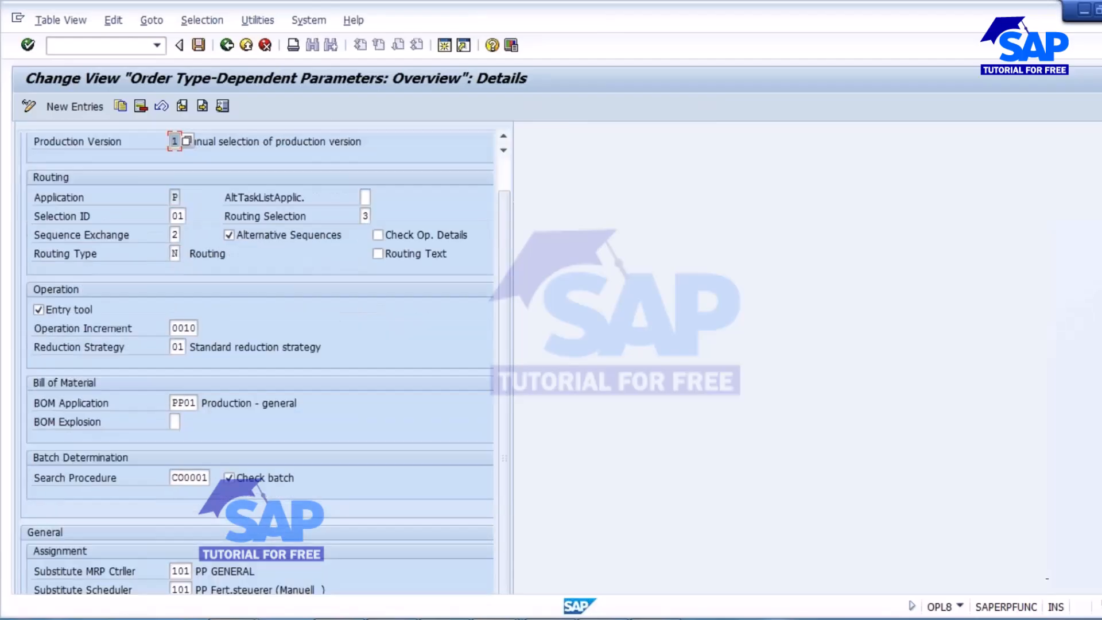
scroll(265, 358, down, 3)
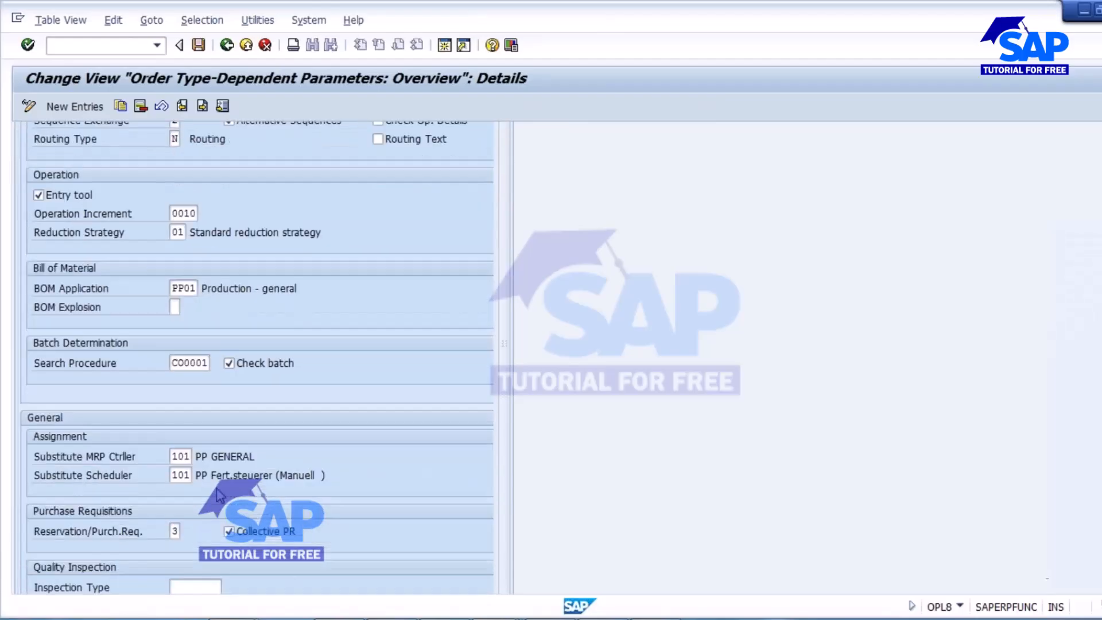
scroll(351, 460, down, 2)
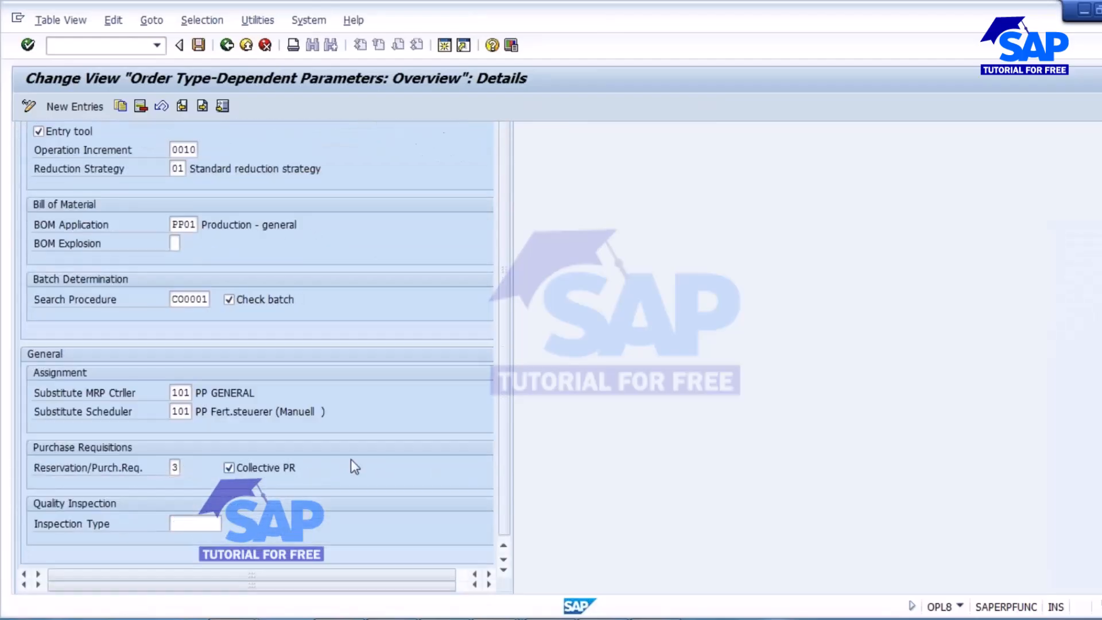
scroll(352, 461, up, 6)
scroll(353, 459, down, 6)
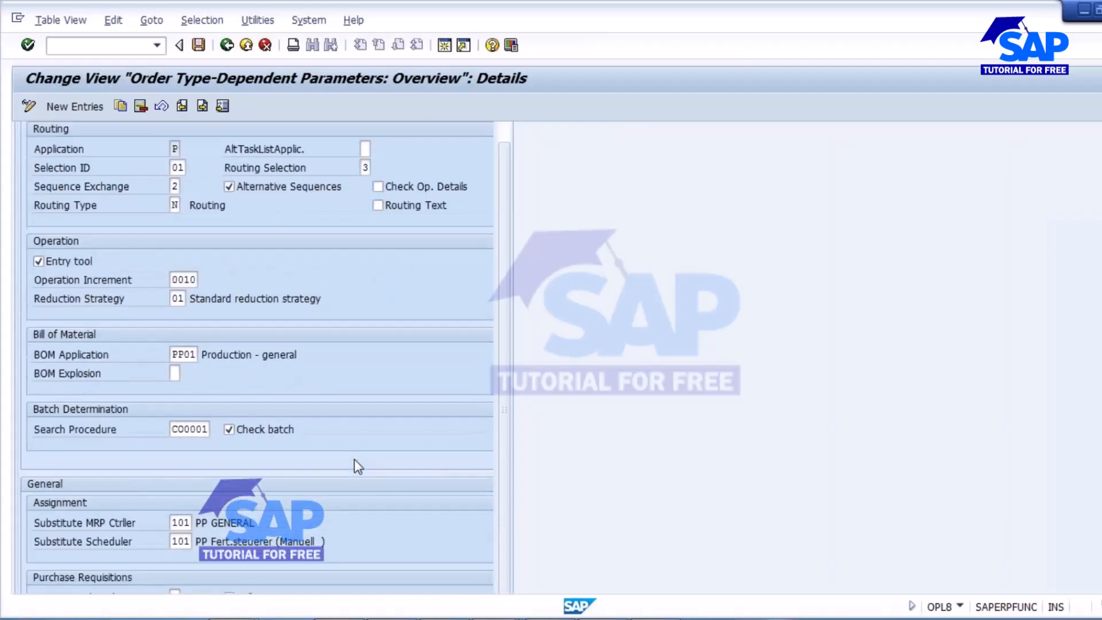
click(174, 415)
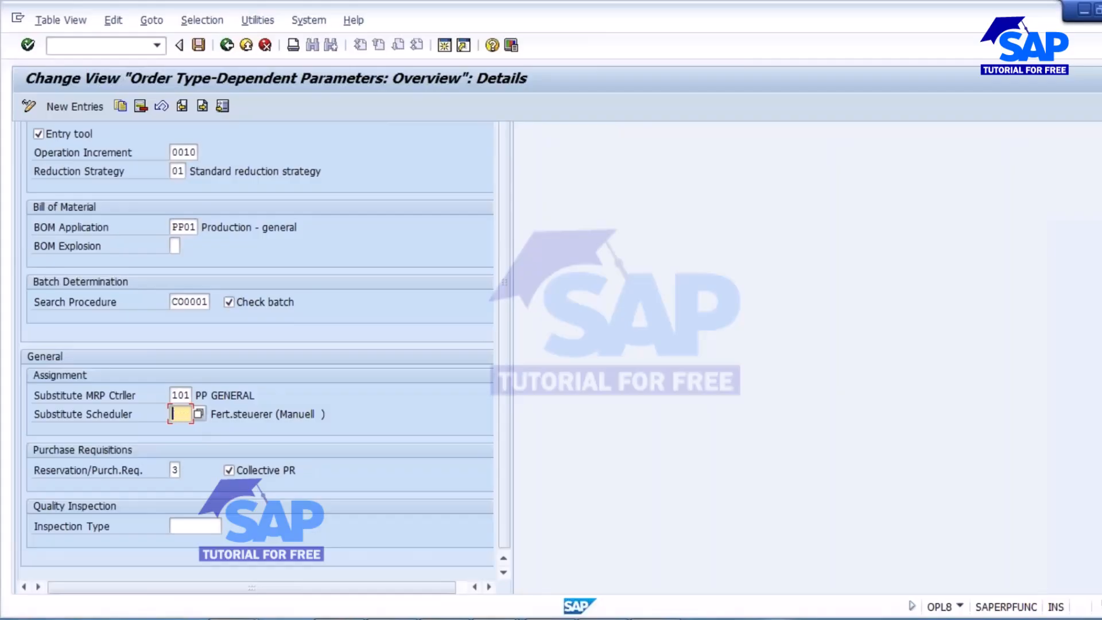
key(Return)
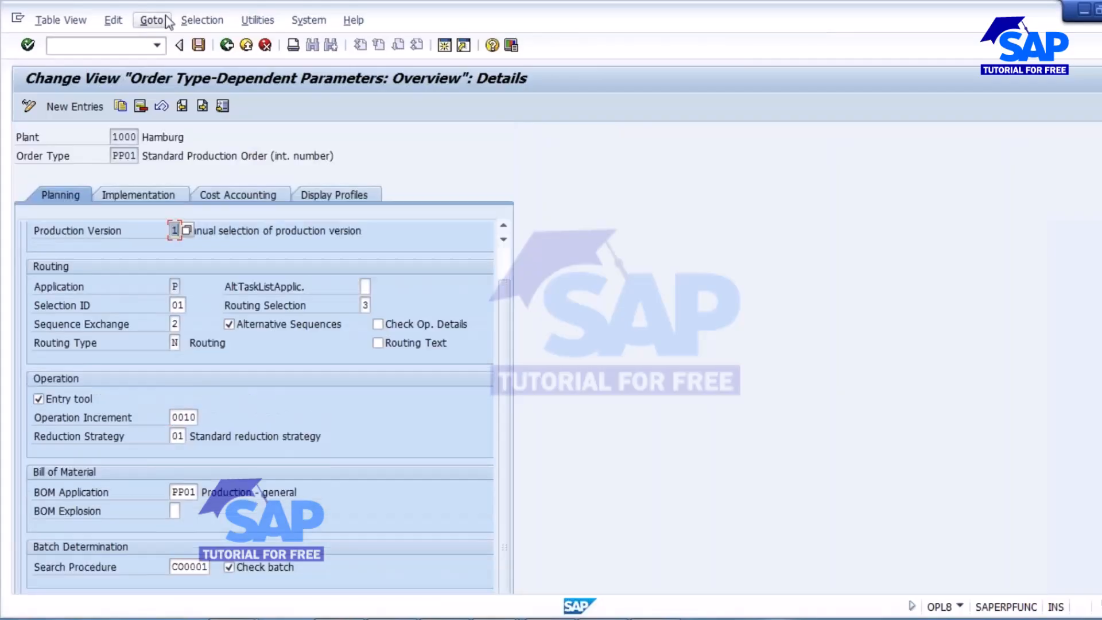
click(198, 45)
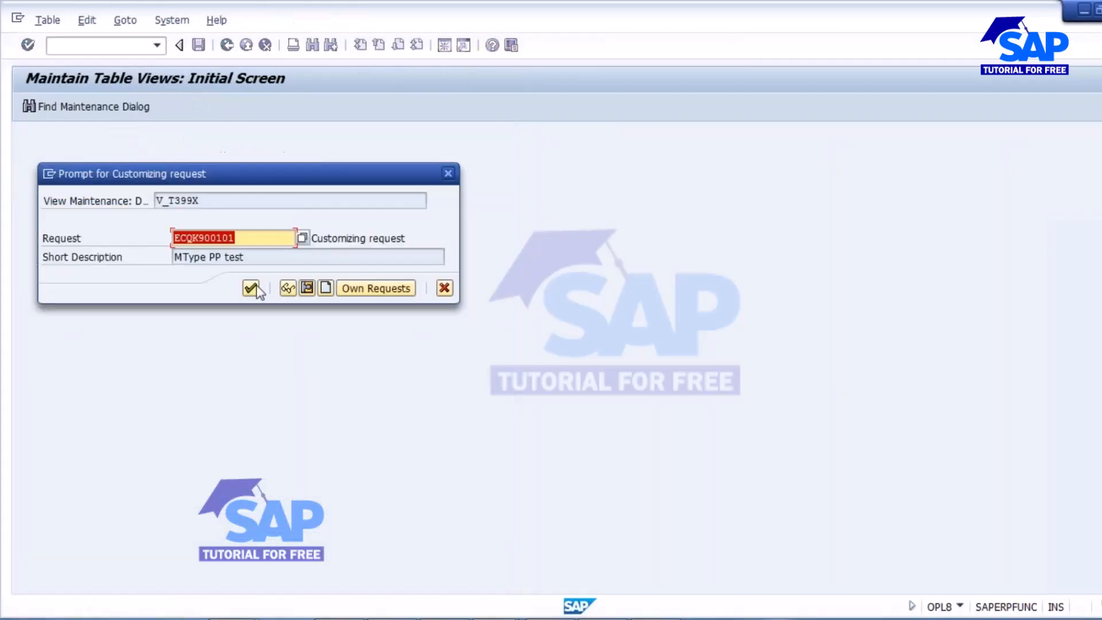
click(250, 288)
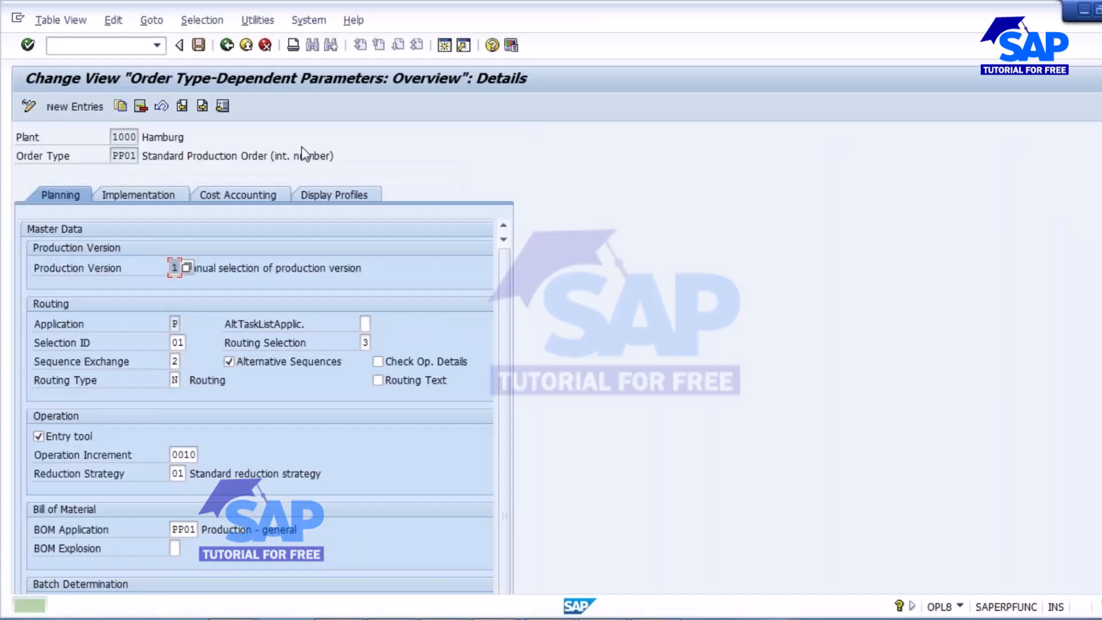
- Return to the implementation guide and open Define production scheduling profile under Shop Floor Control master data
click(228, 45)
click(227, 46)
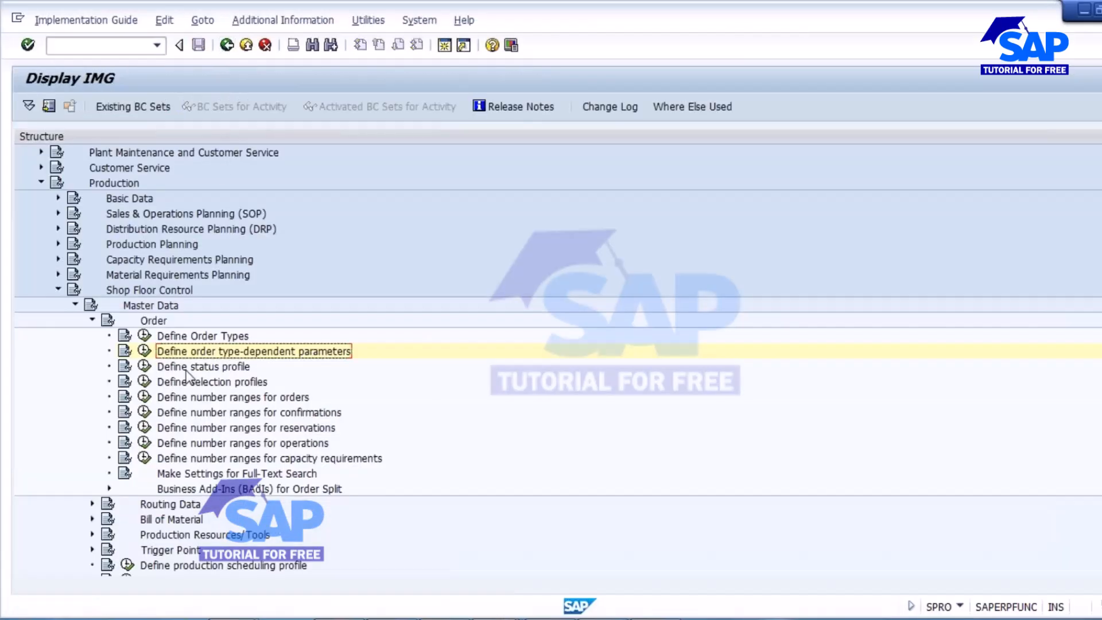
click(91, 320)
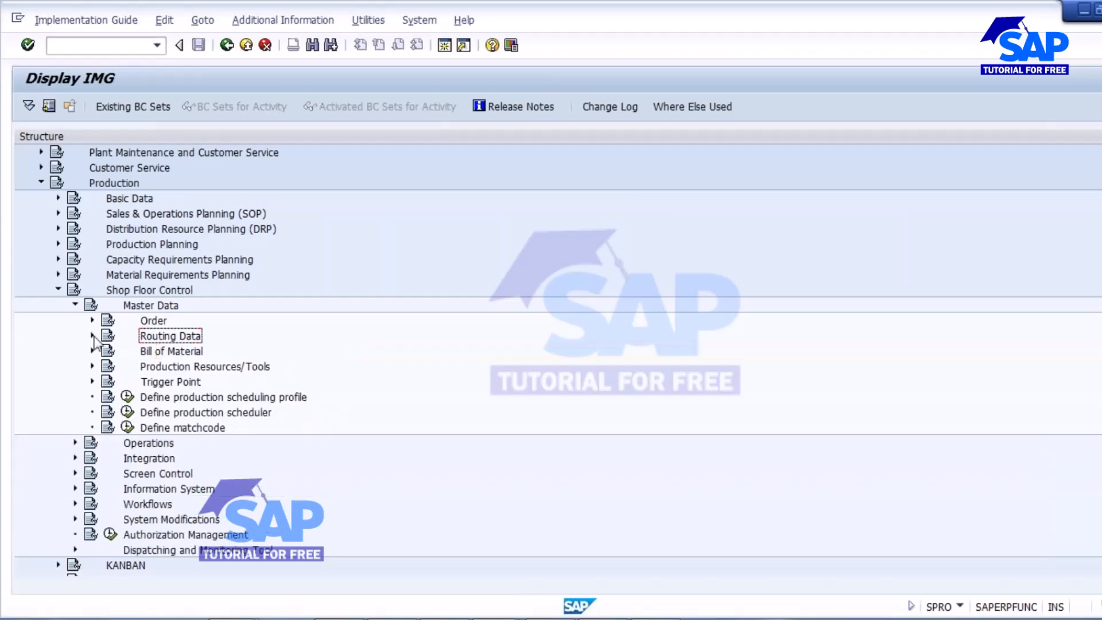
click(128, 400)
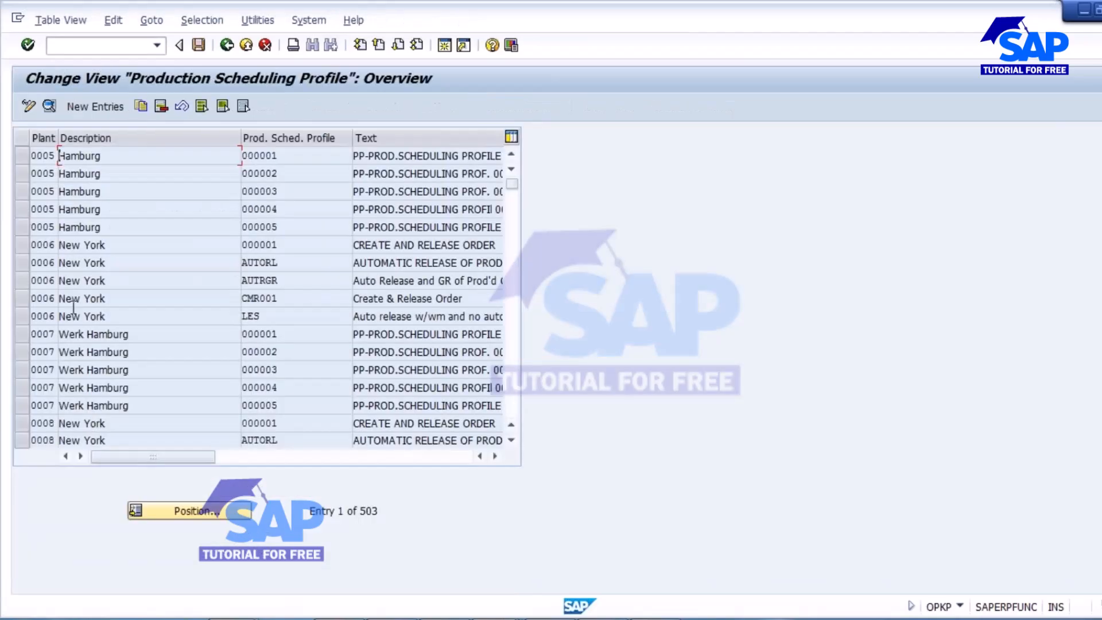
- Find plant 1000 in the production scheduling profiles and display the details of profile 000001
click(186, 511)
text(1000)
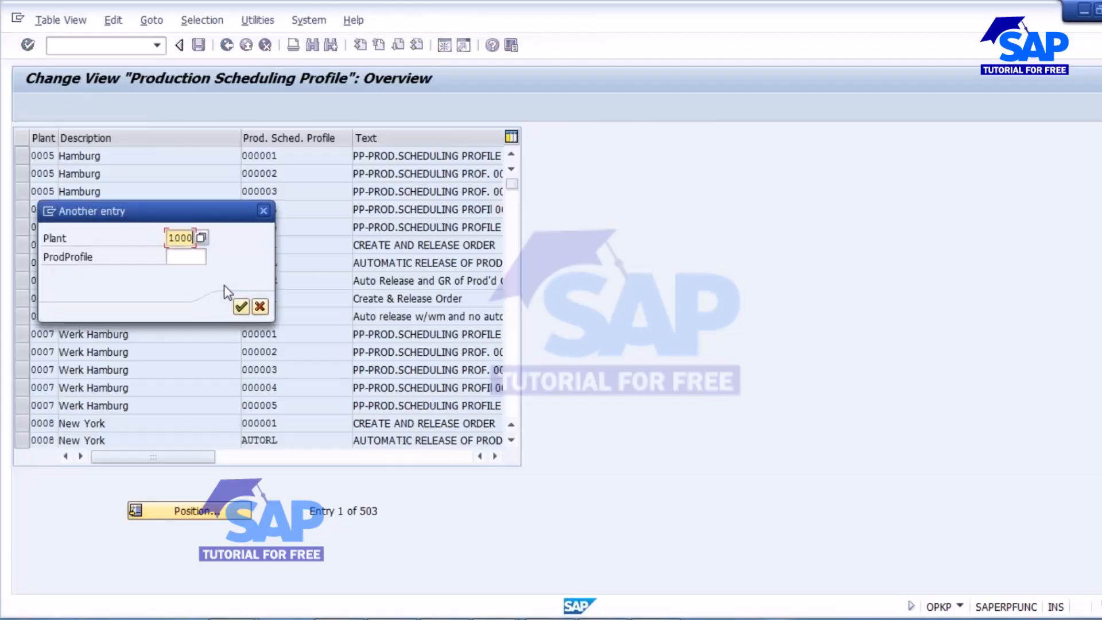
key(Return)
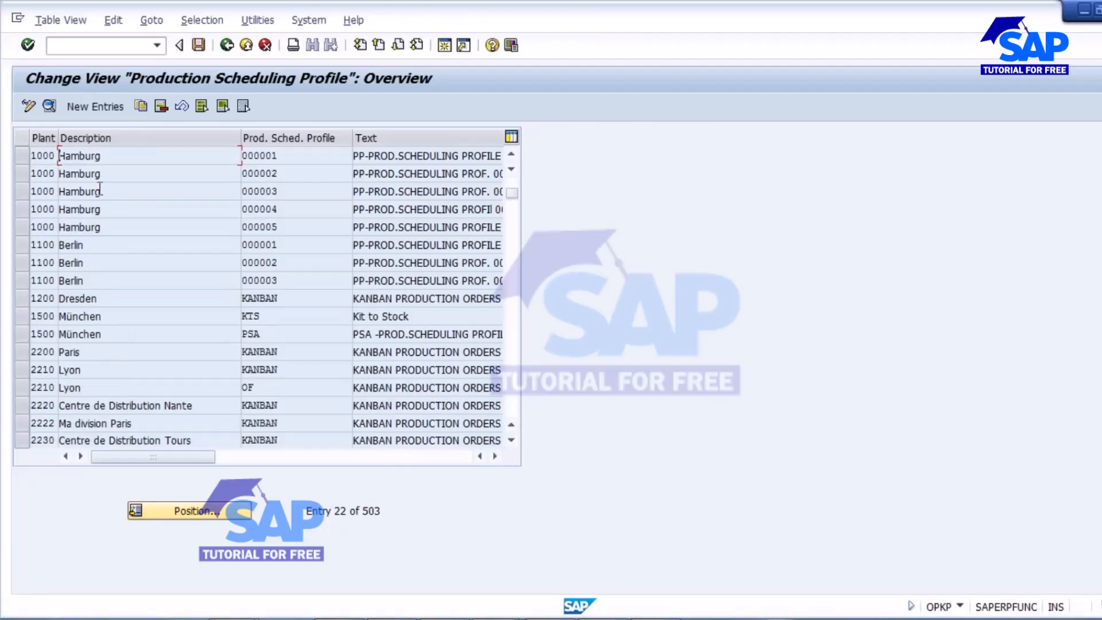
click(22, 156)
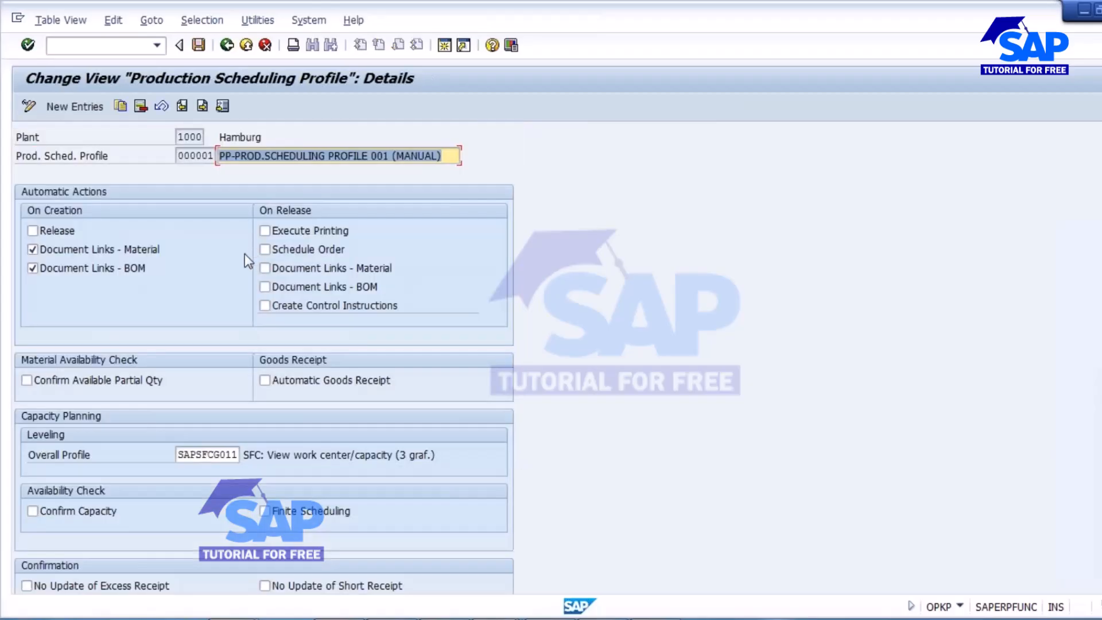
- Examine the available Batch Classification options in the Batch Management section of profile 000001
scroll(297, 460, down, 4)
click(264, 473)
click(276, 476)
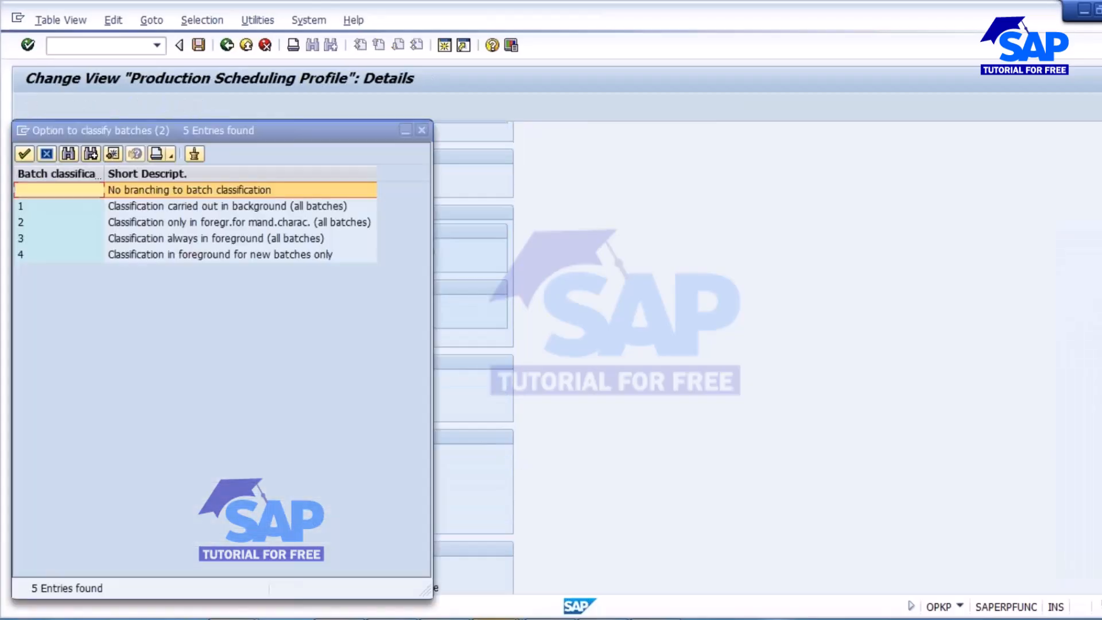
click(422, 131)
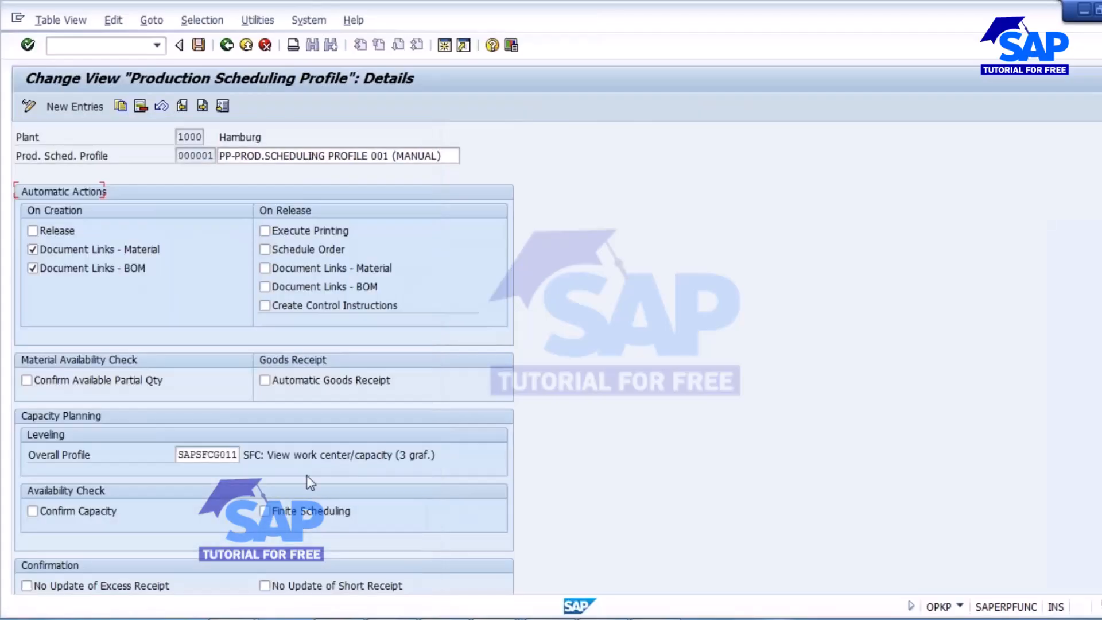
- Set Automatic Batch Creation in the Order to 2 (at order release) and save the profile to the proposed customizing request
click(278, 544)
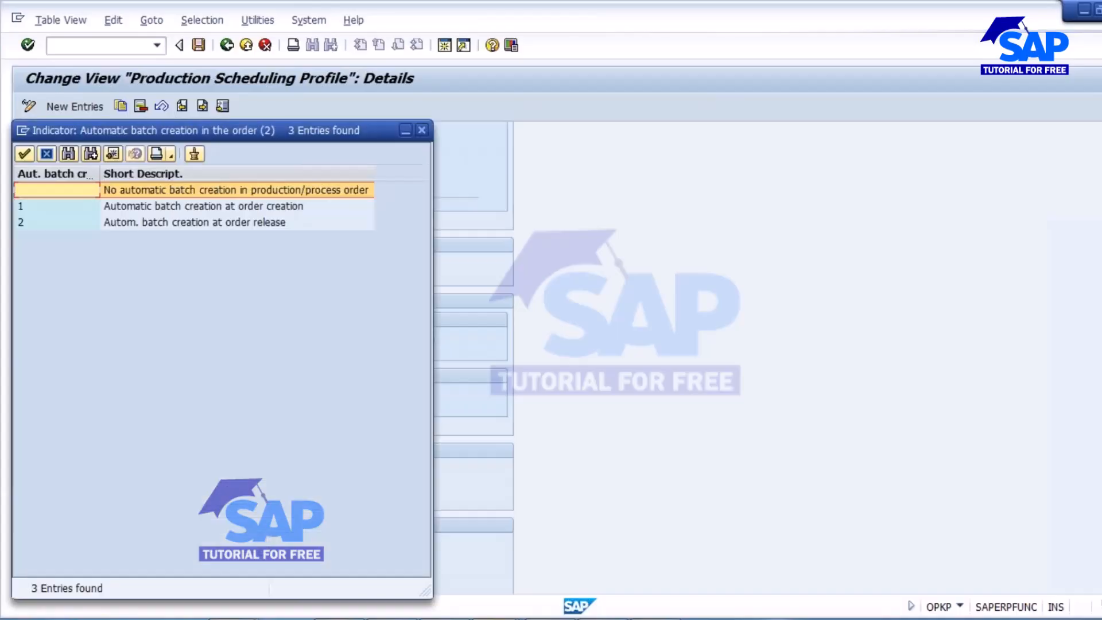
click(229, 210)
drag(286, 151, 629, 182)
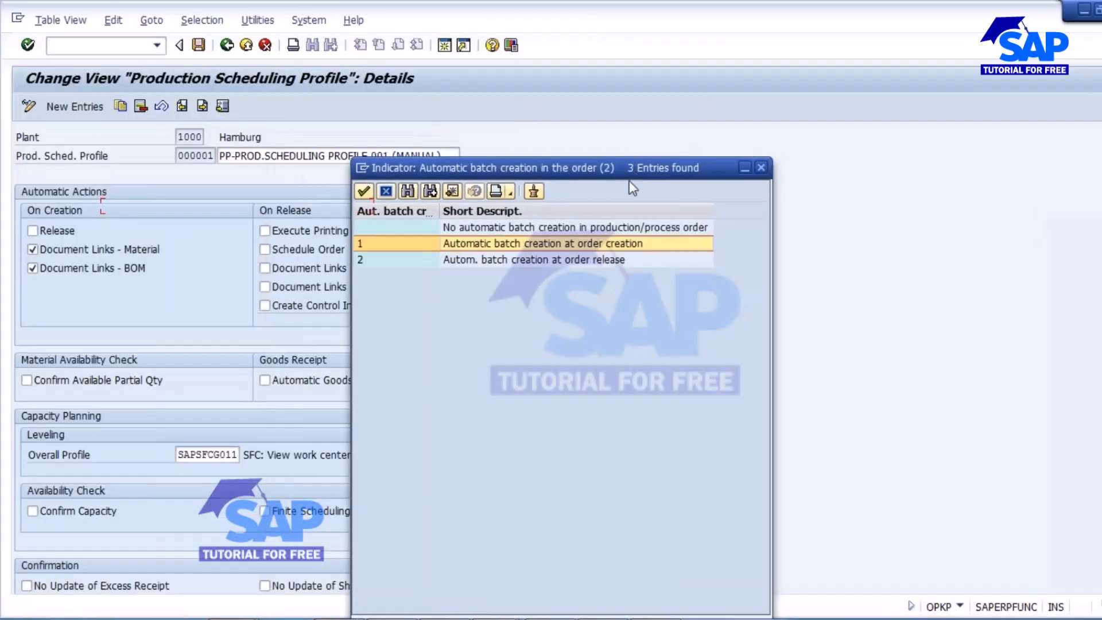
double_click(534, 260)
key(Return)
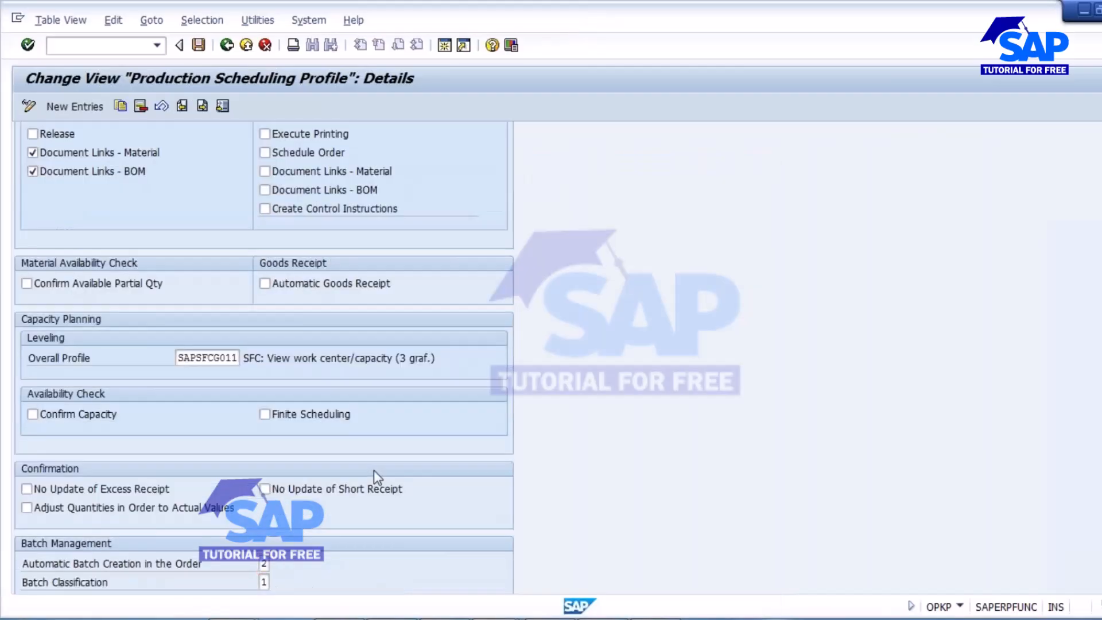
click(198, 46)
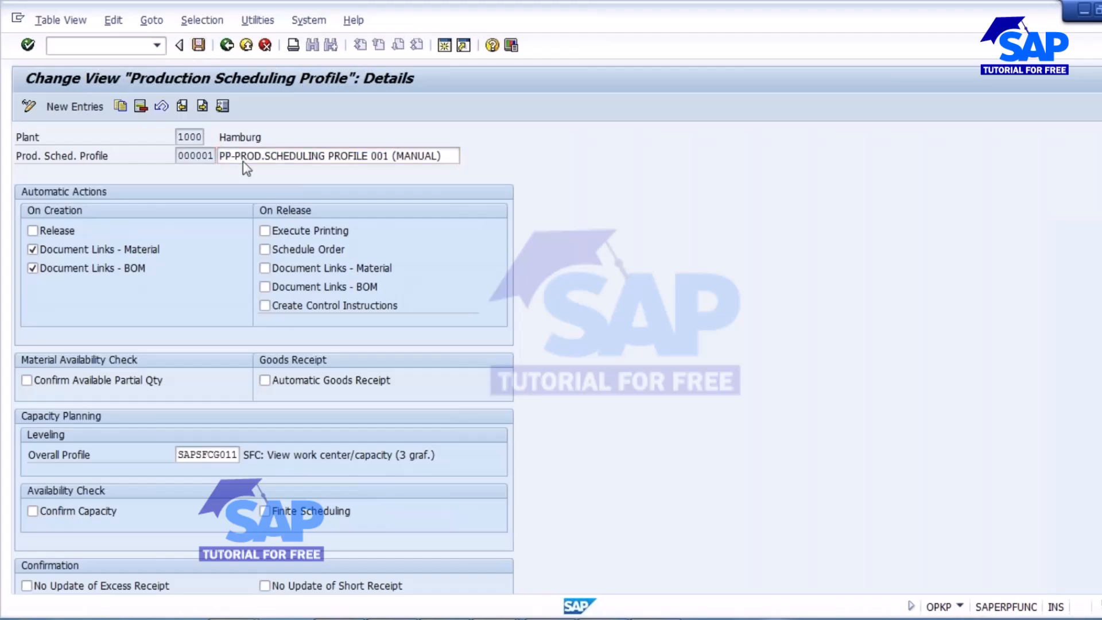
click(251, 289)
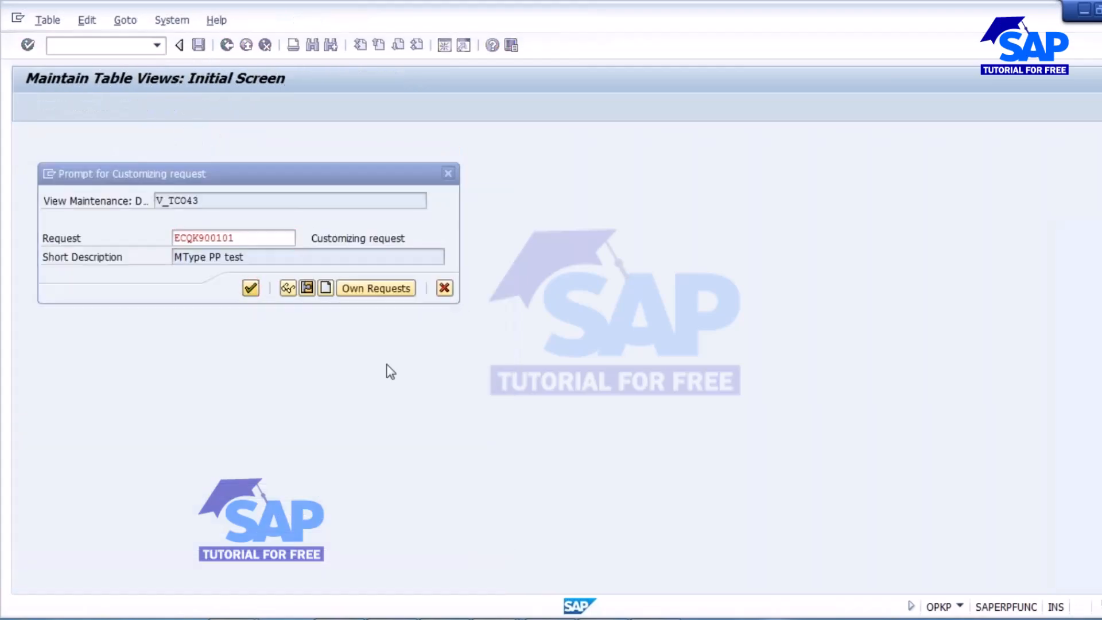
- Switch to the production order creation window, save the order and return to the SAP Easy Access screen
key(alt+Tab)
key(alt+Tab)
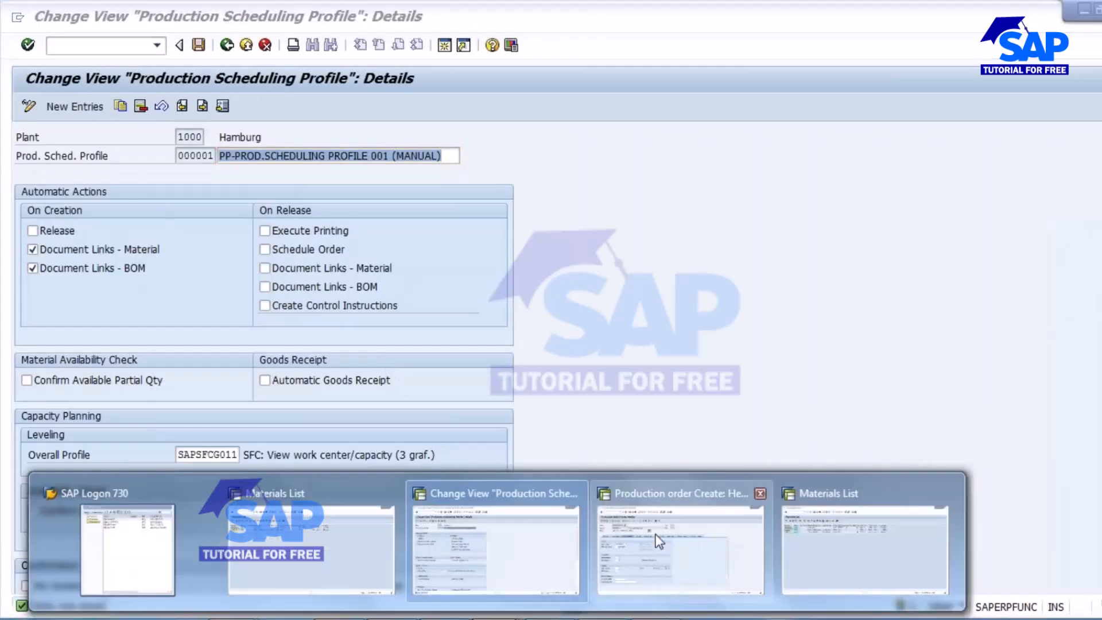
click(198, 46)
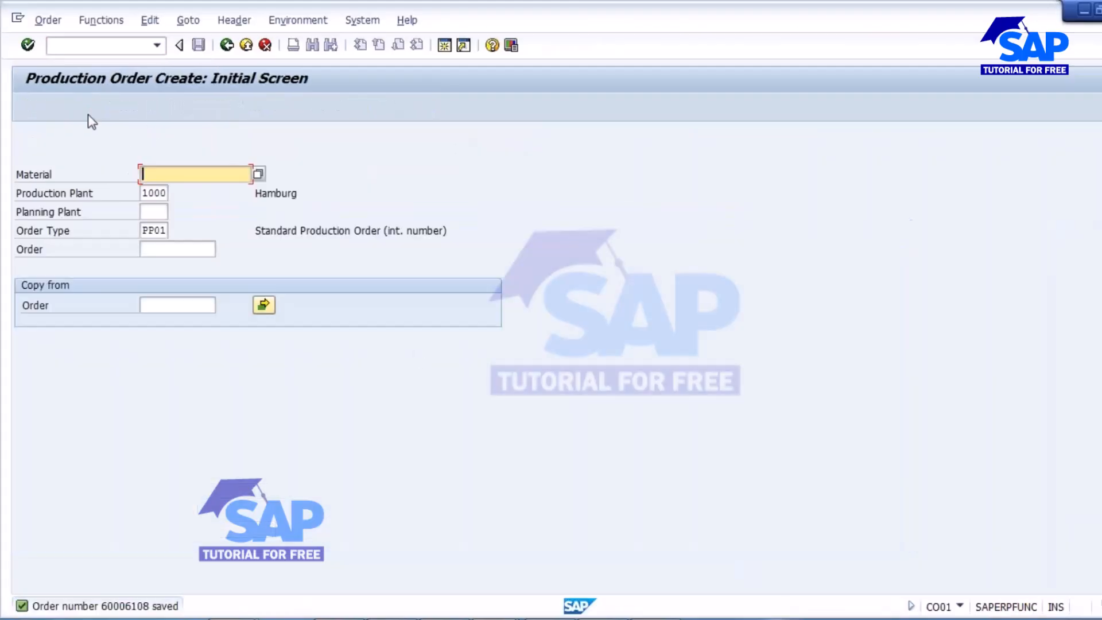
click(227, 45)
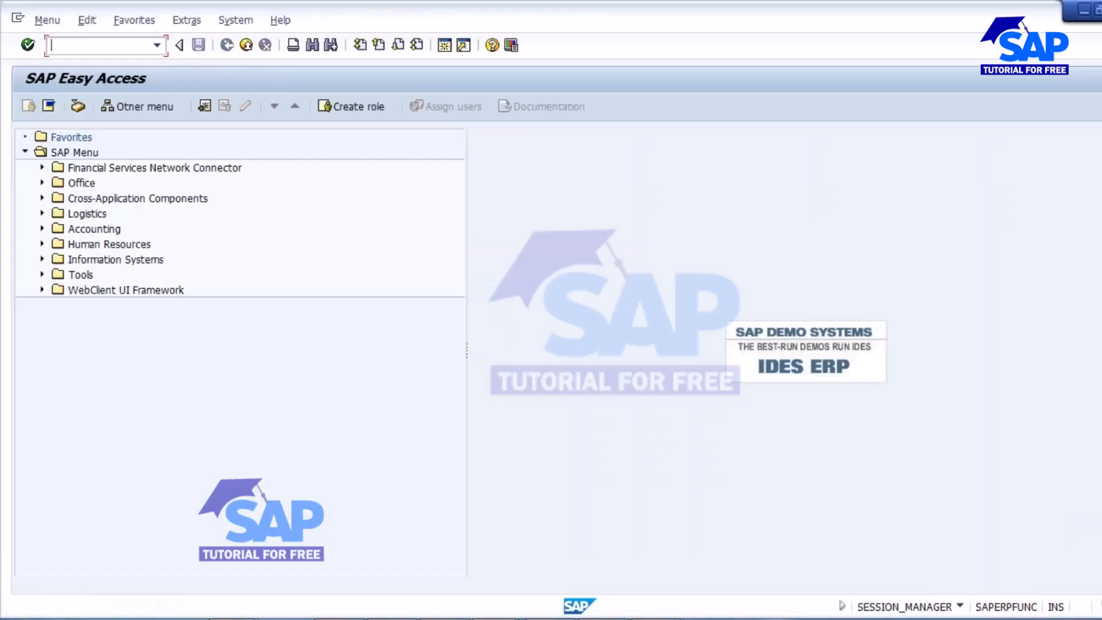
- Create a PP01 production order for material 50065674 in plant 1000 with quantity 100 L and scheduling type Current date, check its goods receipt data and save
key(Return)
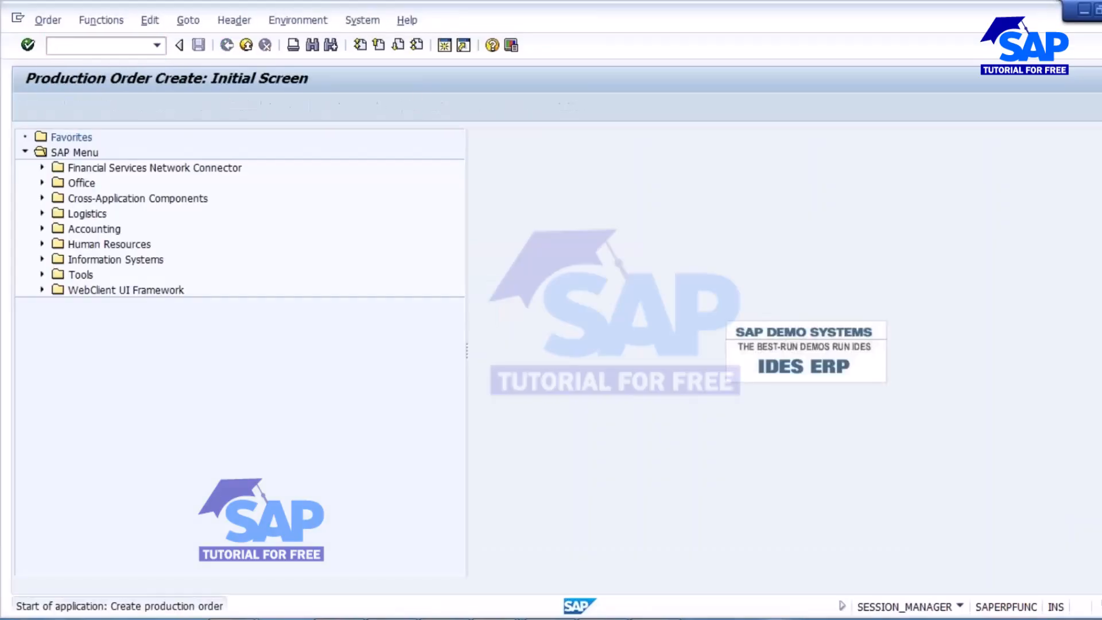
click(185, 192)
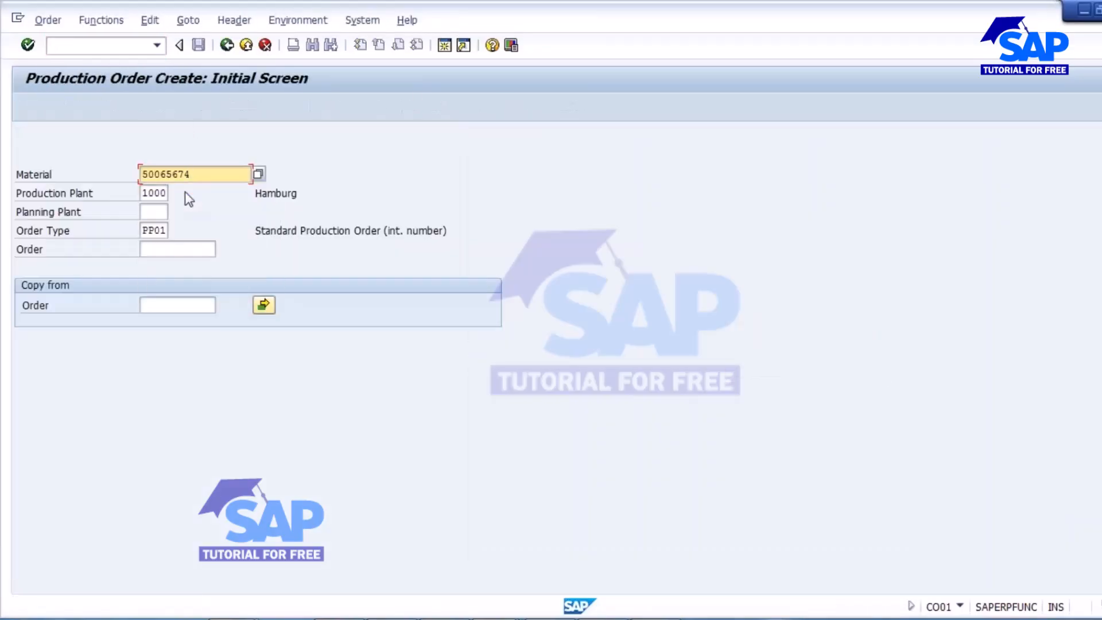
key(Return)
click(132, 284)
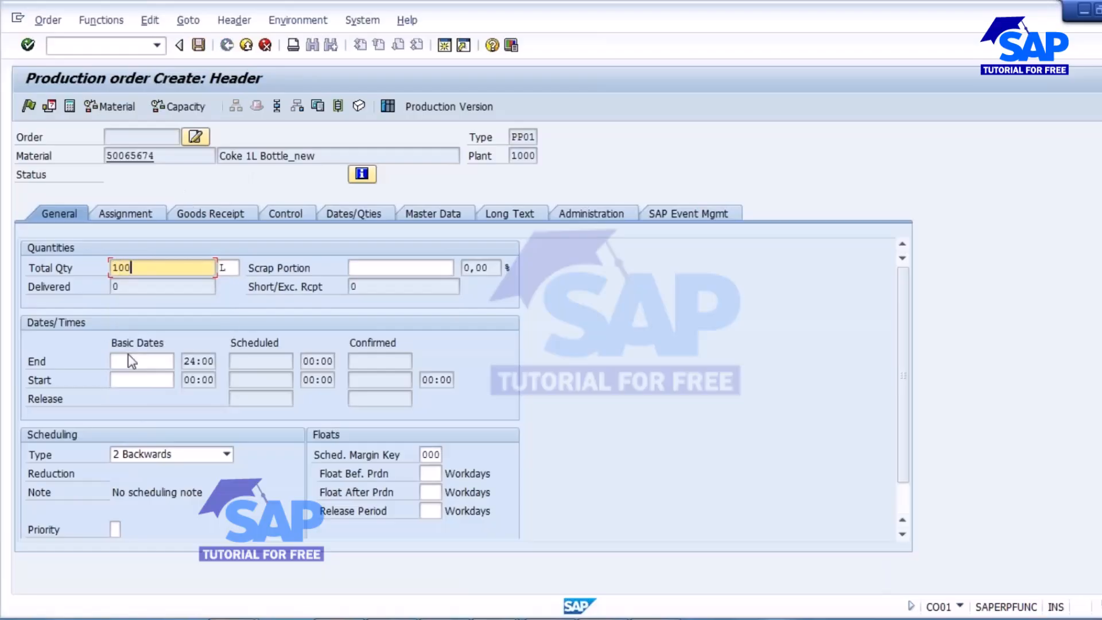
click(149, 455)
click(132, 510)
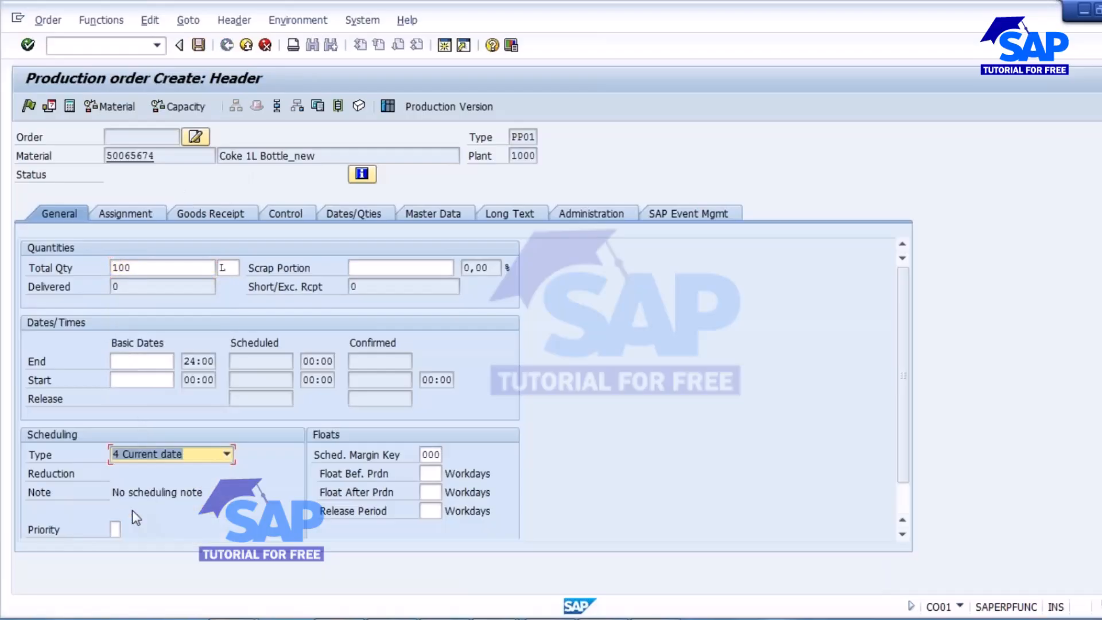
key(Return)
click(218, 210)
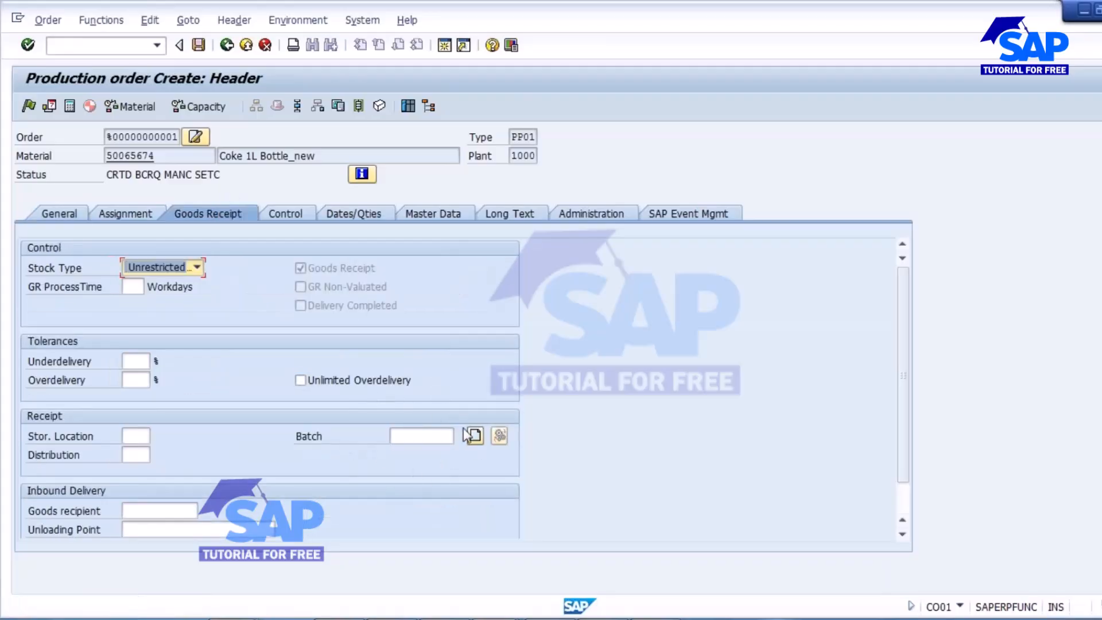
click(199, 45)
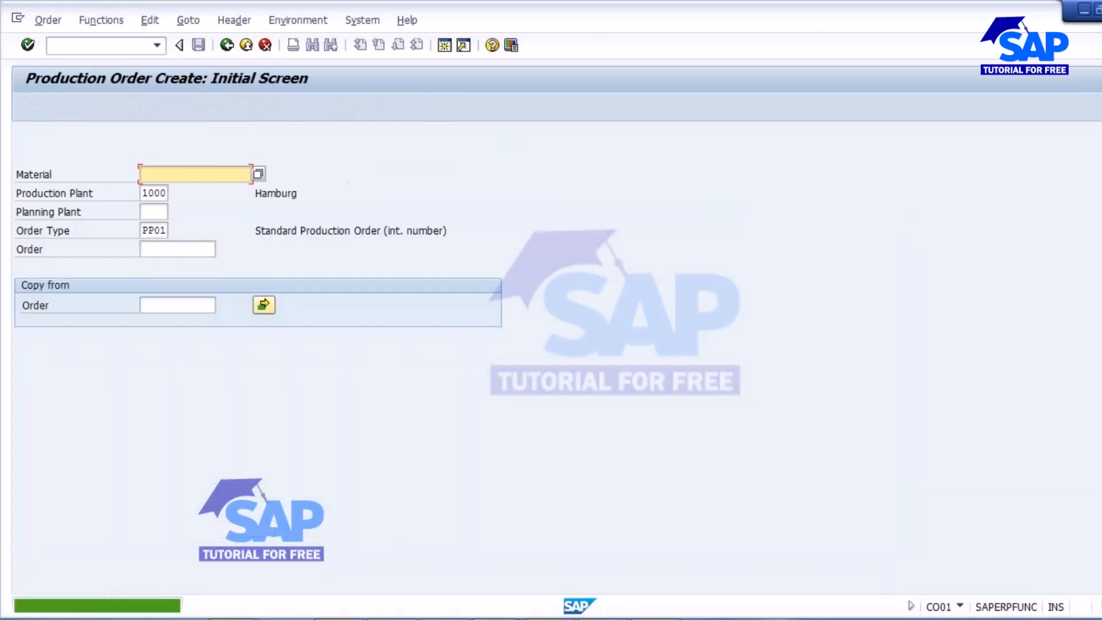
- Reopen the saved order in change mode, check the Batch field in its goods receipt data and release the order
click(46, 22)
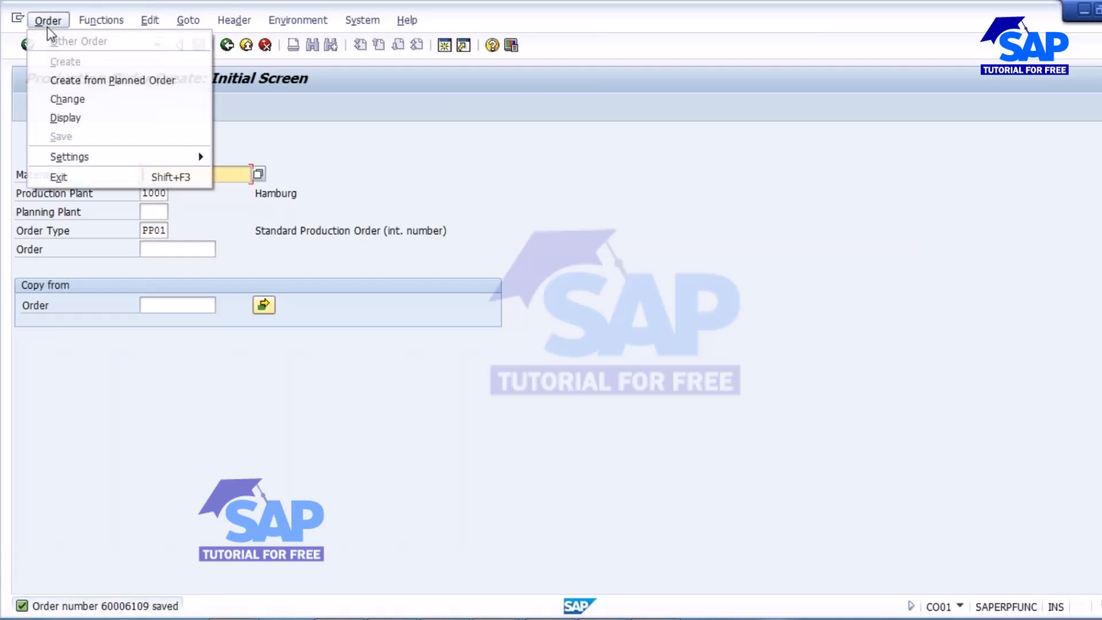
click(65, 99)
key(Return)
click(209, 215)
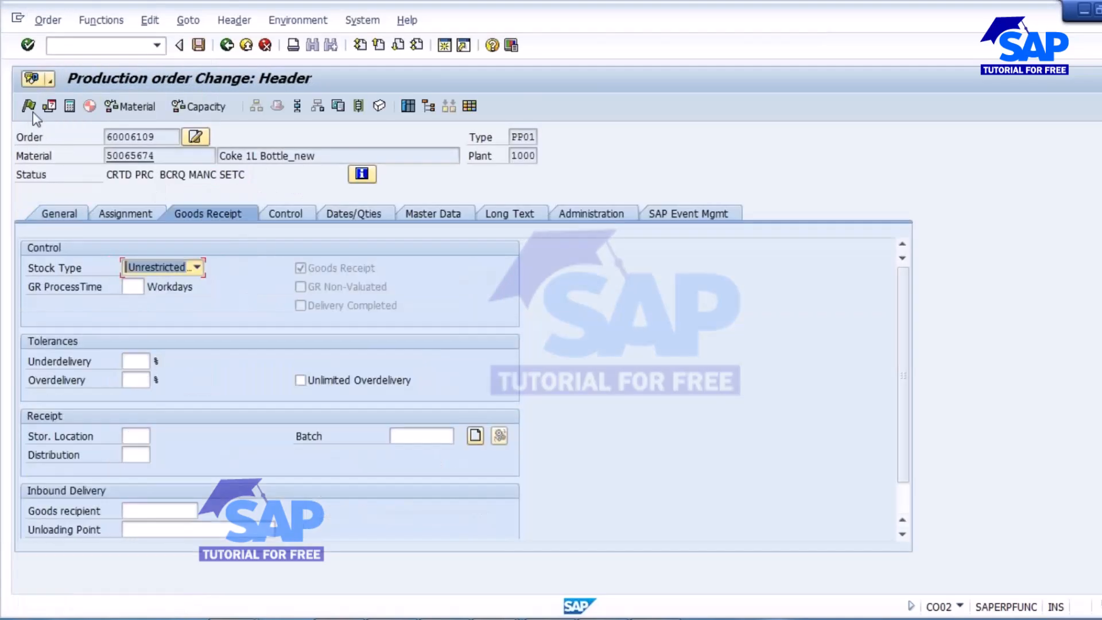
click(424, 435)
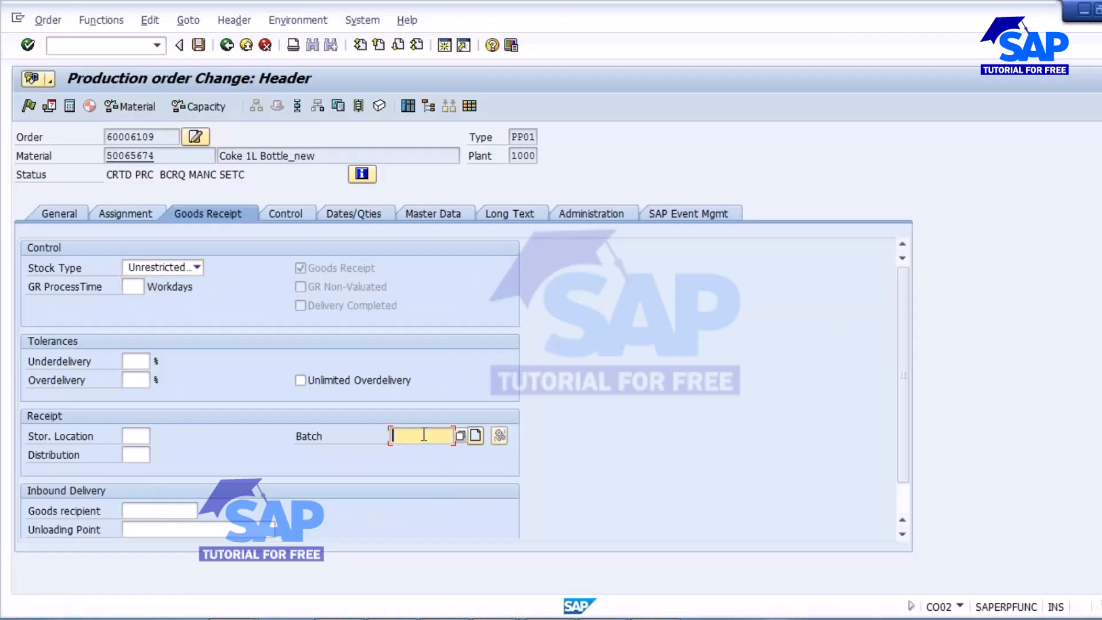
click(29, 107)
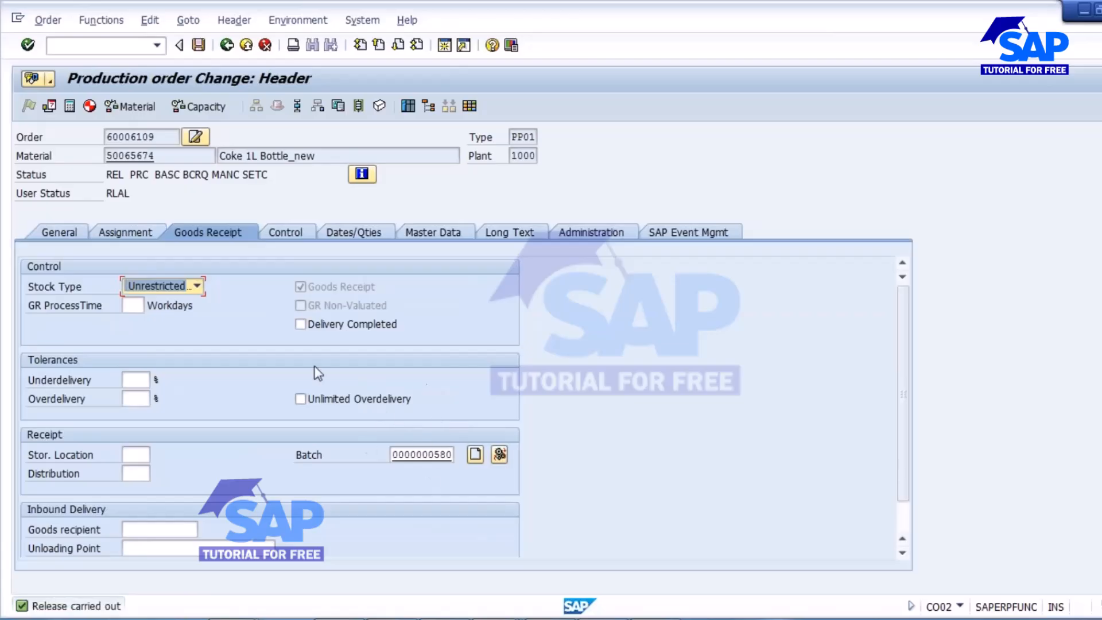
- Switch to PowerPoint, present the Batch Creation slide, circle the manual batch master and production order sections, and tick New order and Release order
key(alt+Tab)
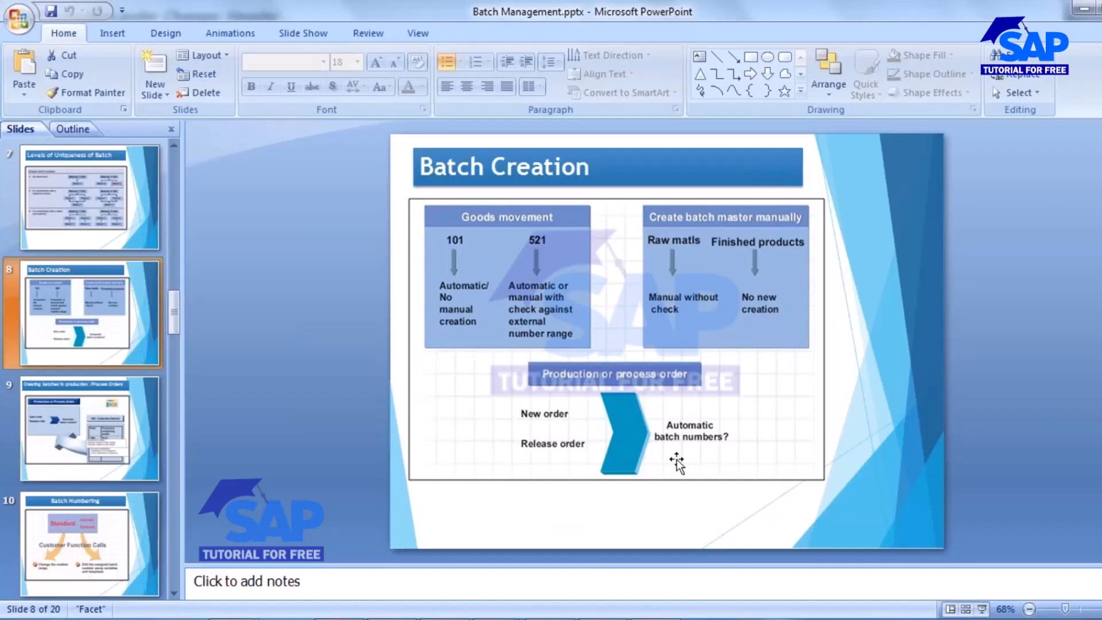
click(982, 609)
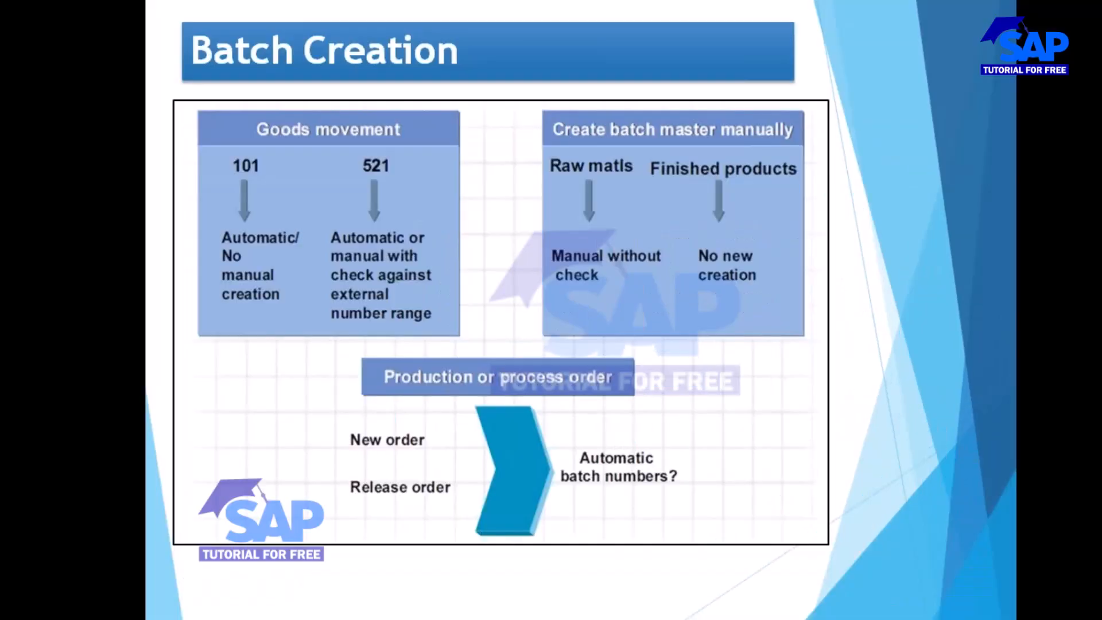
mouse_move(589, 104)
mouse_down()
mouse_move(552, 252)
mouse_move(746, 359)
mouse_move(686, 83)
mouse_move(561, 114)
mouse_up()
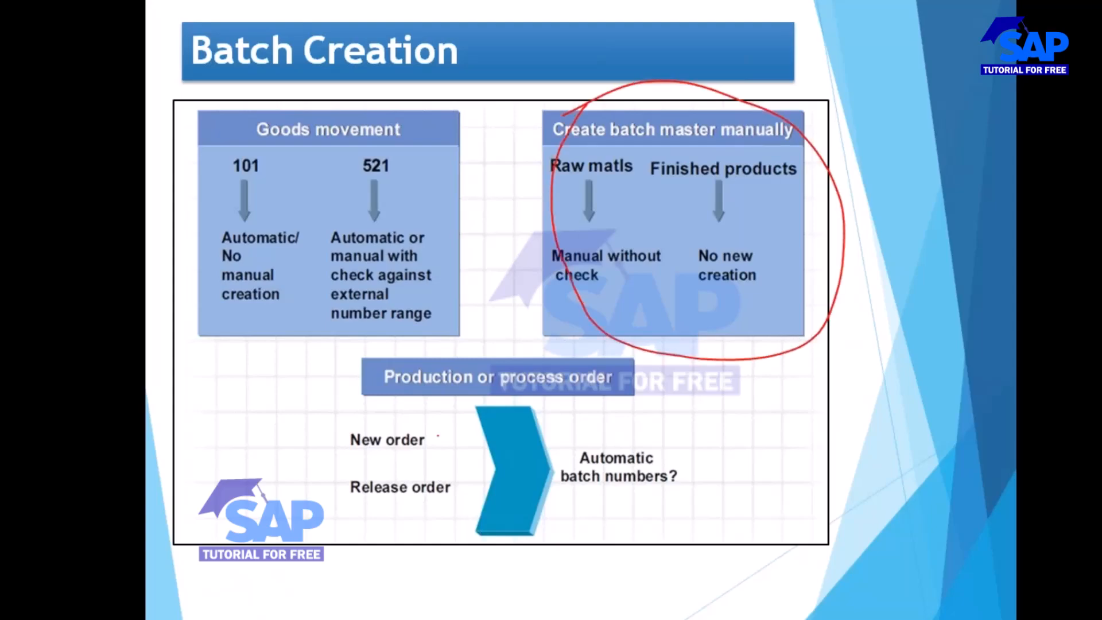
mouse_move(342, 432)
mouse_down()
mouse_move(373, 436)
mouse_move(406, 416)
mouse_up()
drag(390, 511, 448, 481)
mouse_move(345, 381)
mouse_down()
mouse_move(313, 437)
mouse_move(651, 546)
mouse_move(447, 326)
mouse_move(281, 380)
mouse_up()
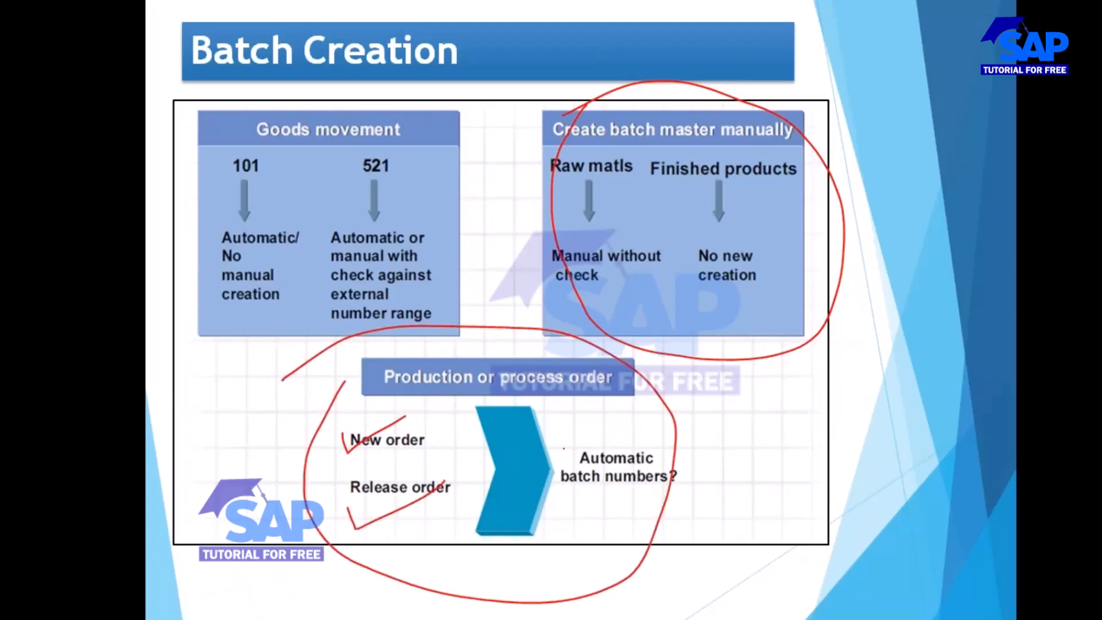
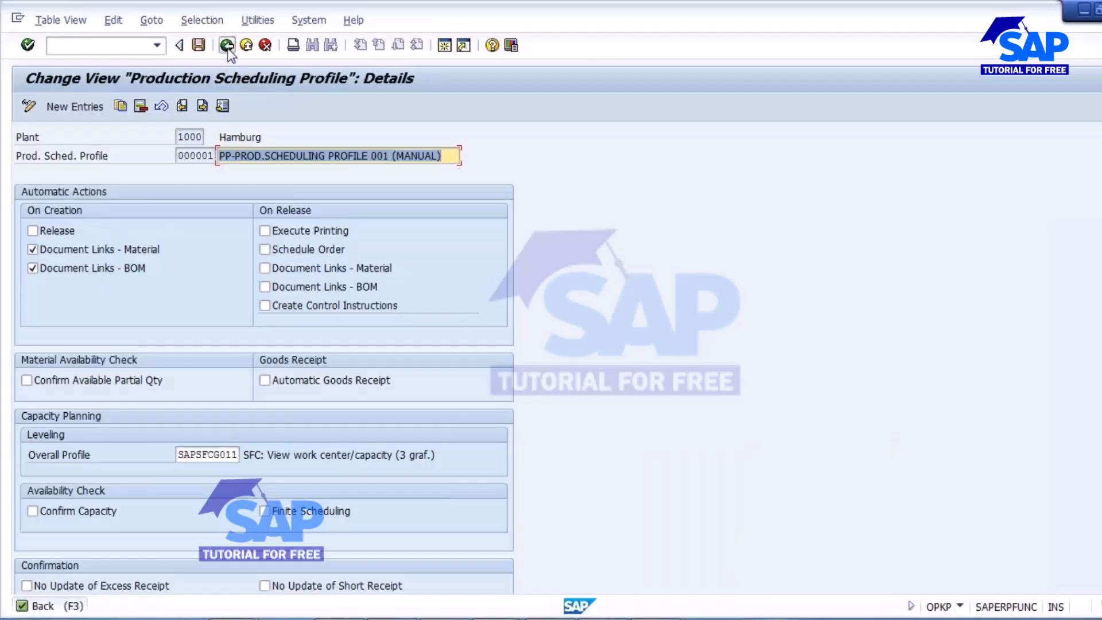
- Leave the production scheduling profile customizing and collapse the Production branch of the IMG structure
click(227, 46)
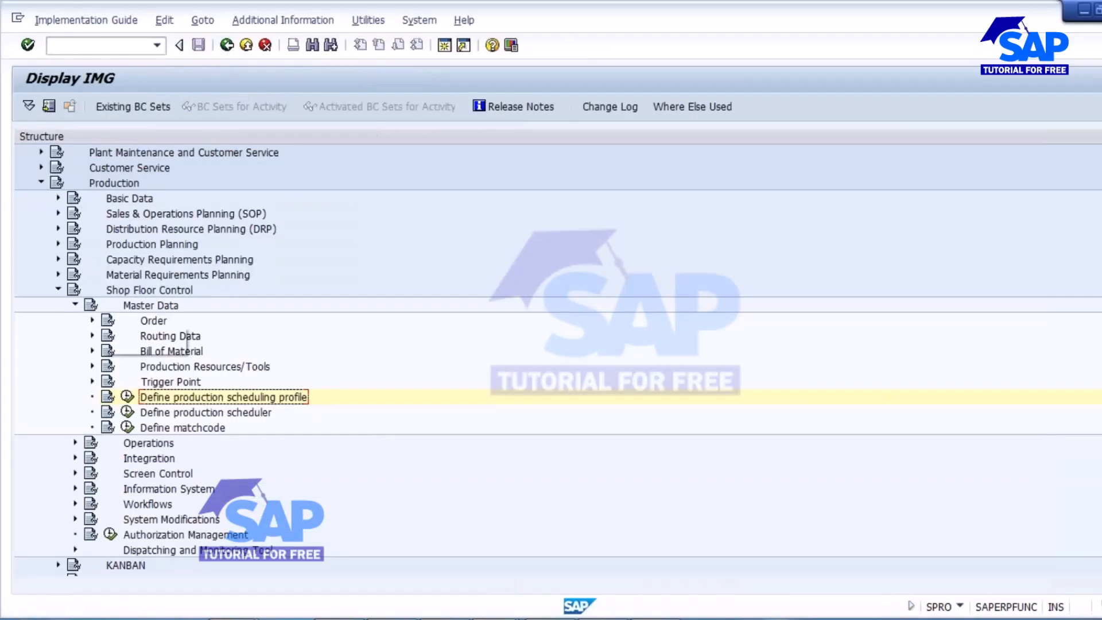
click(75, 304)
click(58, 290)
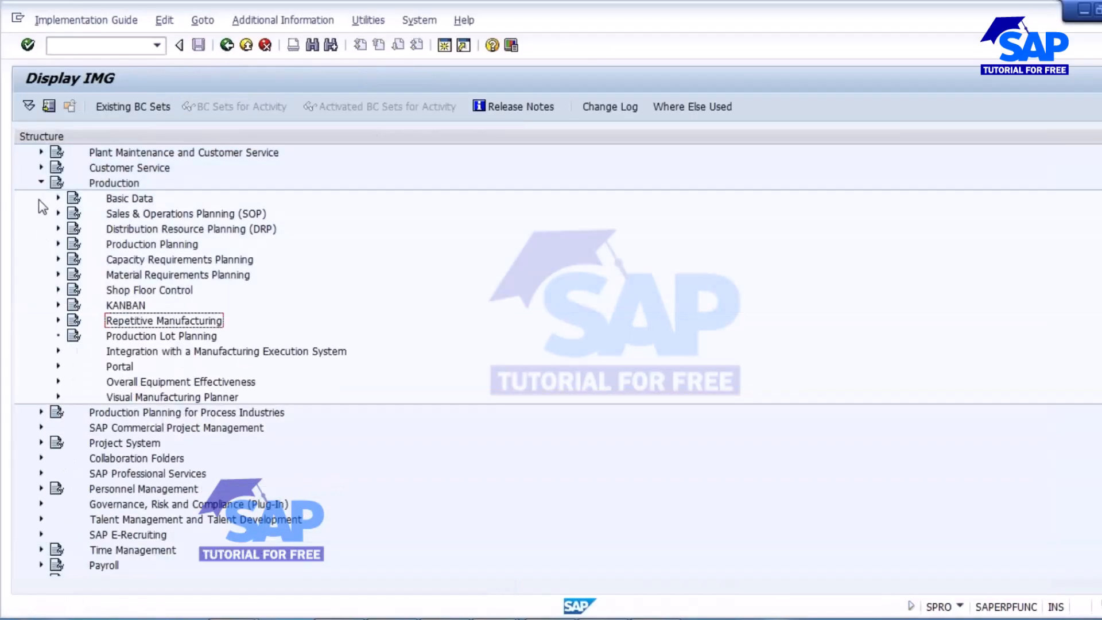
click(41, 182)
- Expand Logistics - General, Batch Management and Batch Number Assignment in the IMG structure
scroll(164, 296, up, 3)
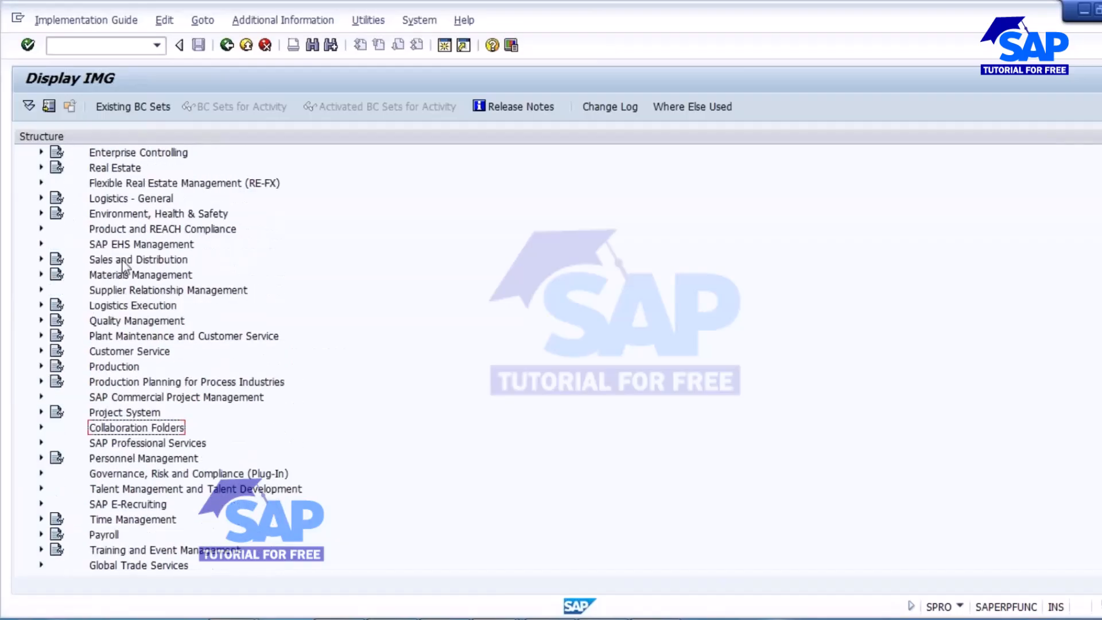
click(40, 198)
scroll(230, 326, up, 1)
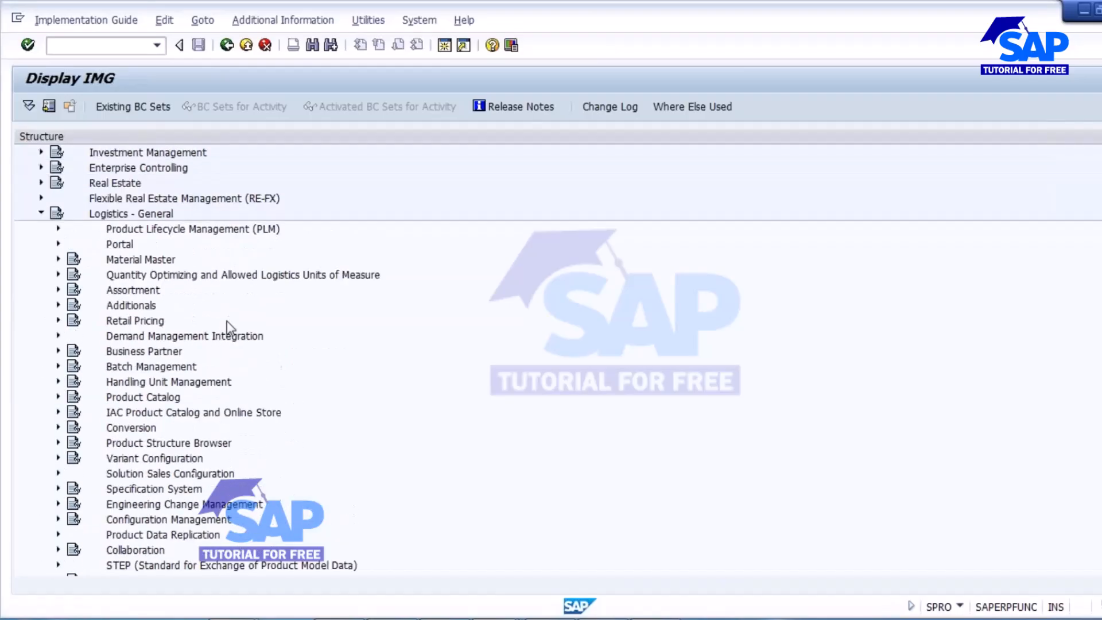
scroll(229, 326, down, 1)
click(58, 321)
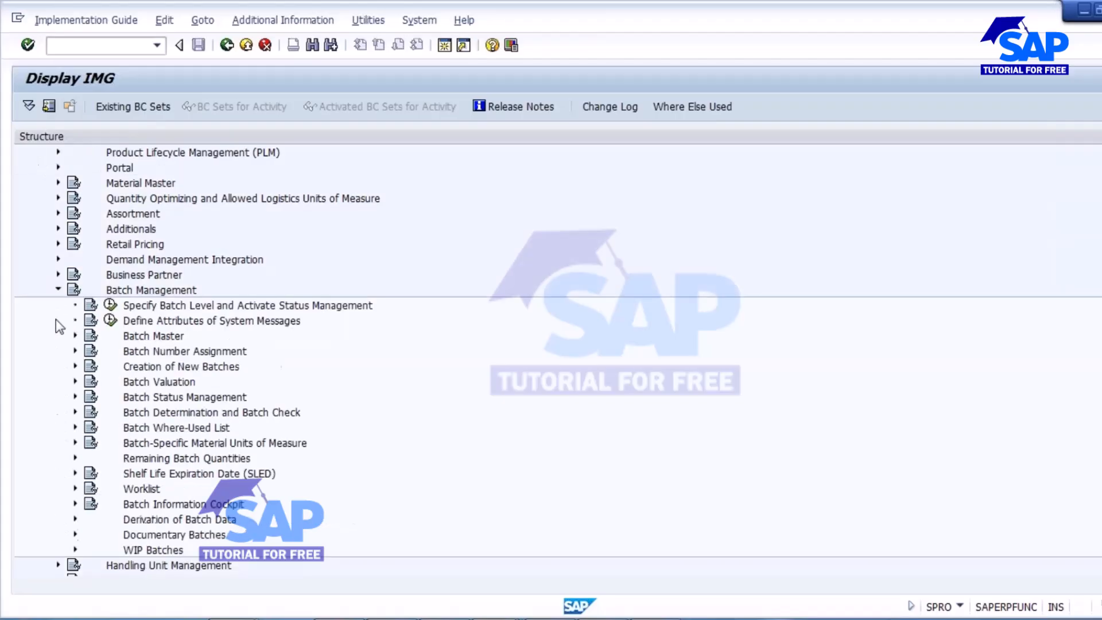
scroll(59, 327, down, 1)
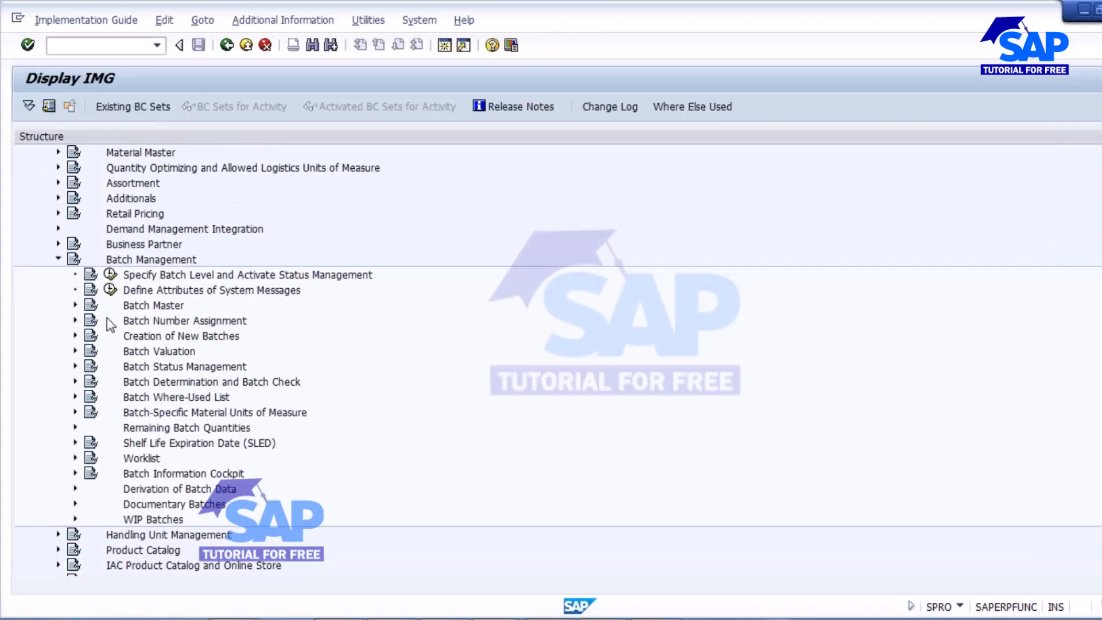
click(199, 320)
click(75, 320)
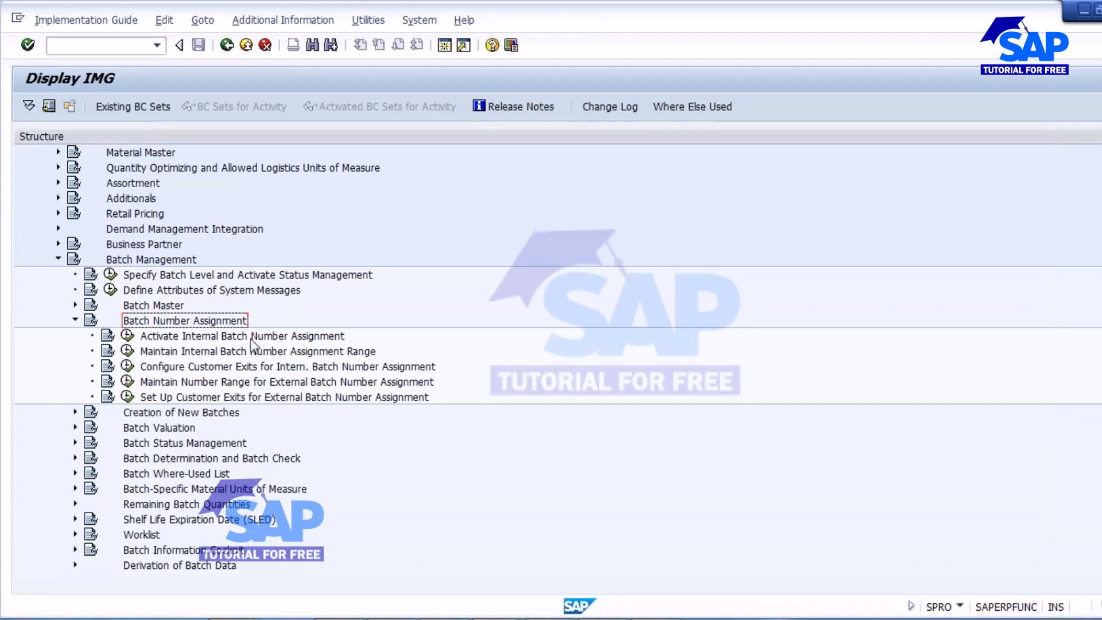
- Examine the Activate Batch Number Assignment setting and the batch number in the released production order, and close the activity selection
click(127, 335)
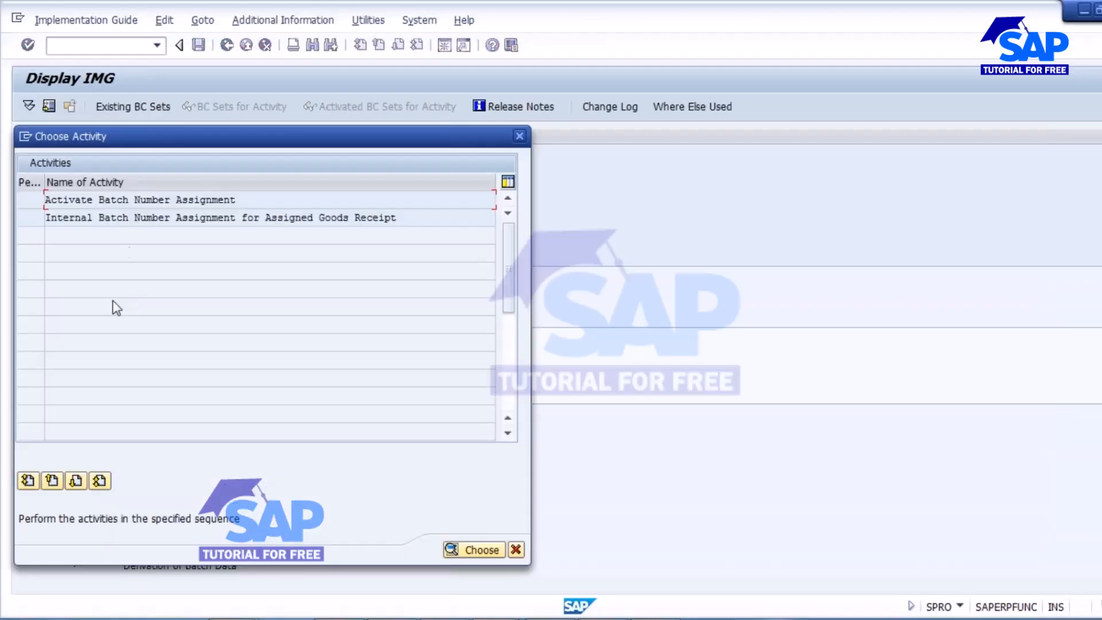
double_click(152, 199)
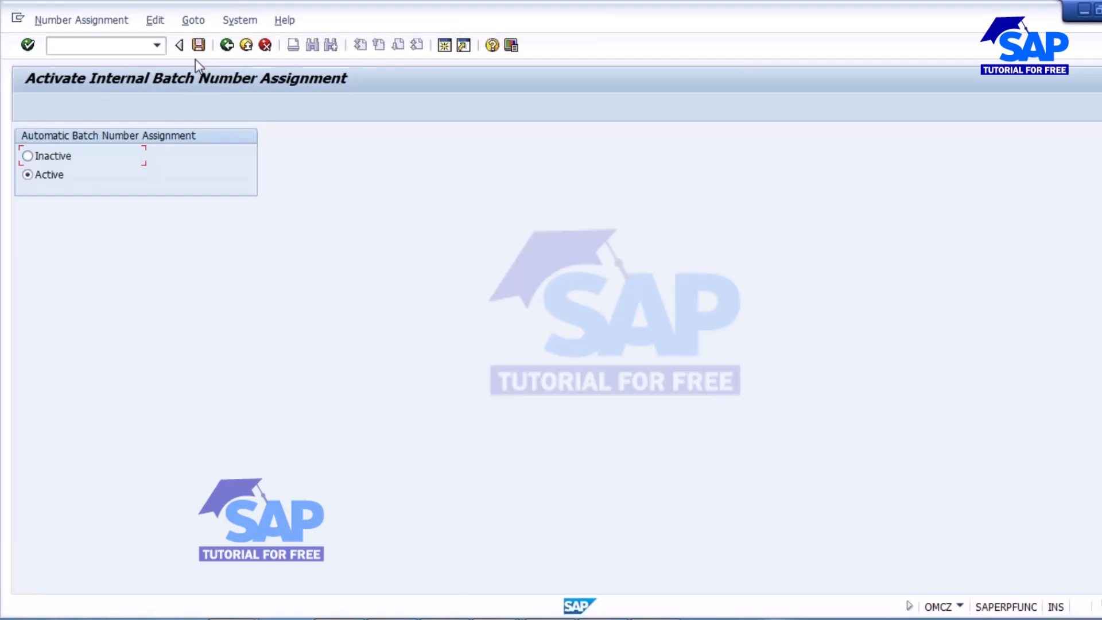
click(498, 619)
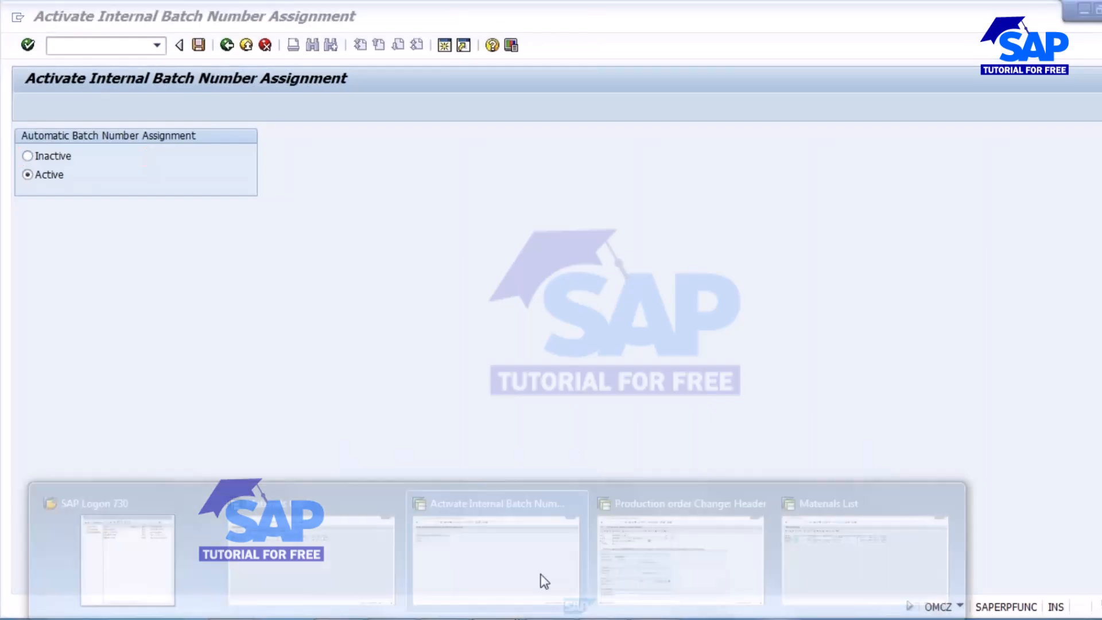
click(721, 536)
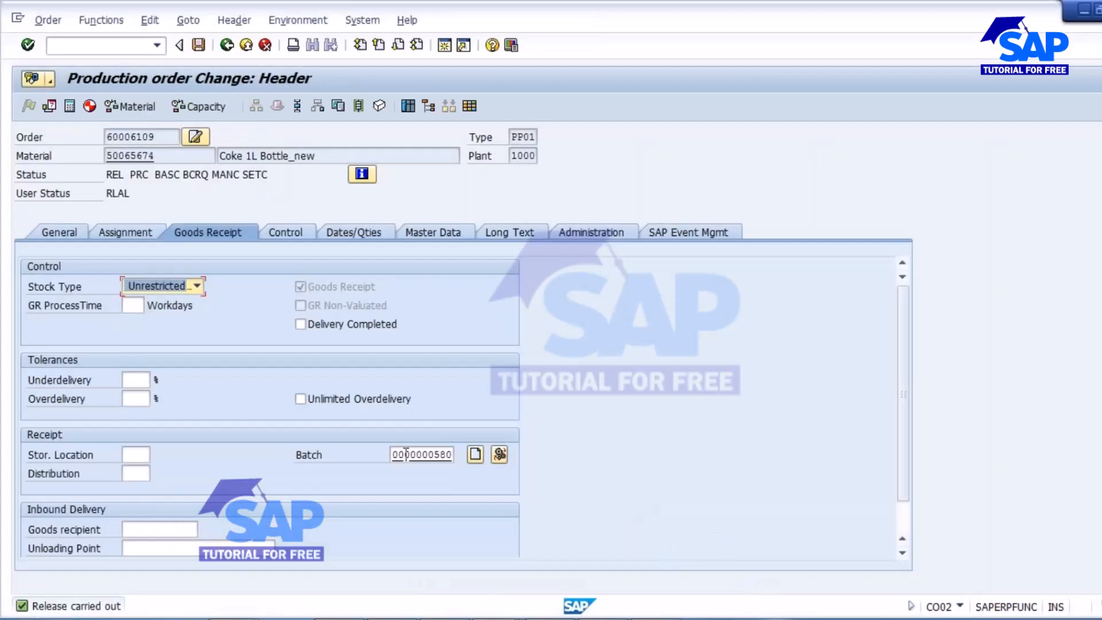
drag(395, 456, 457, 457)
click(440, 454)
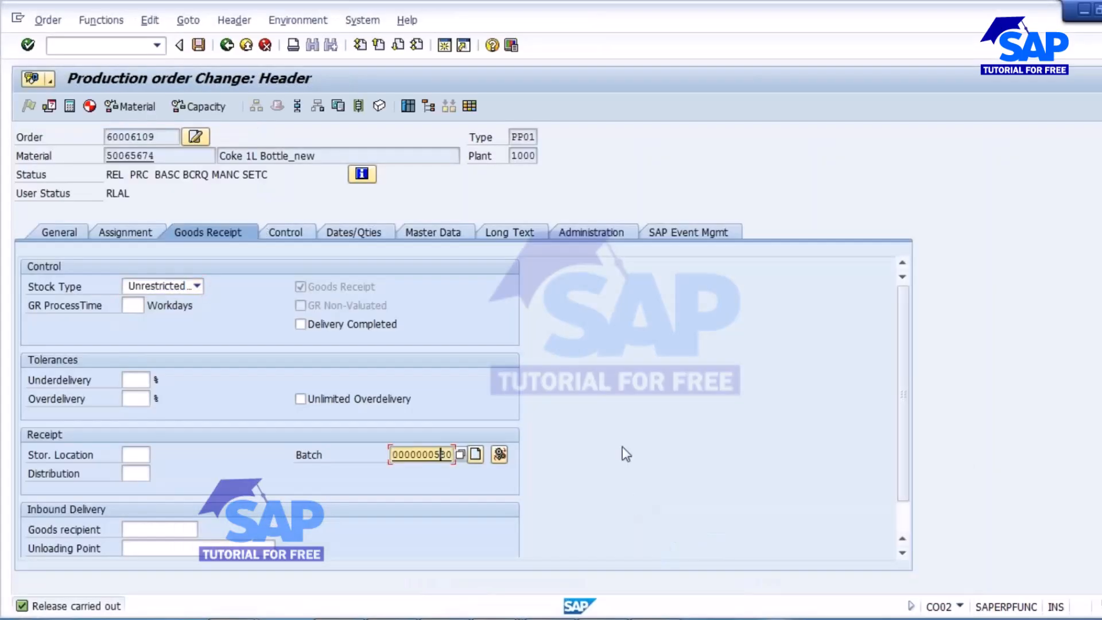
key(alt+Tab)
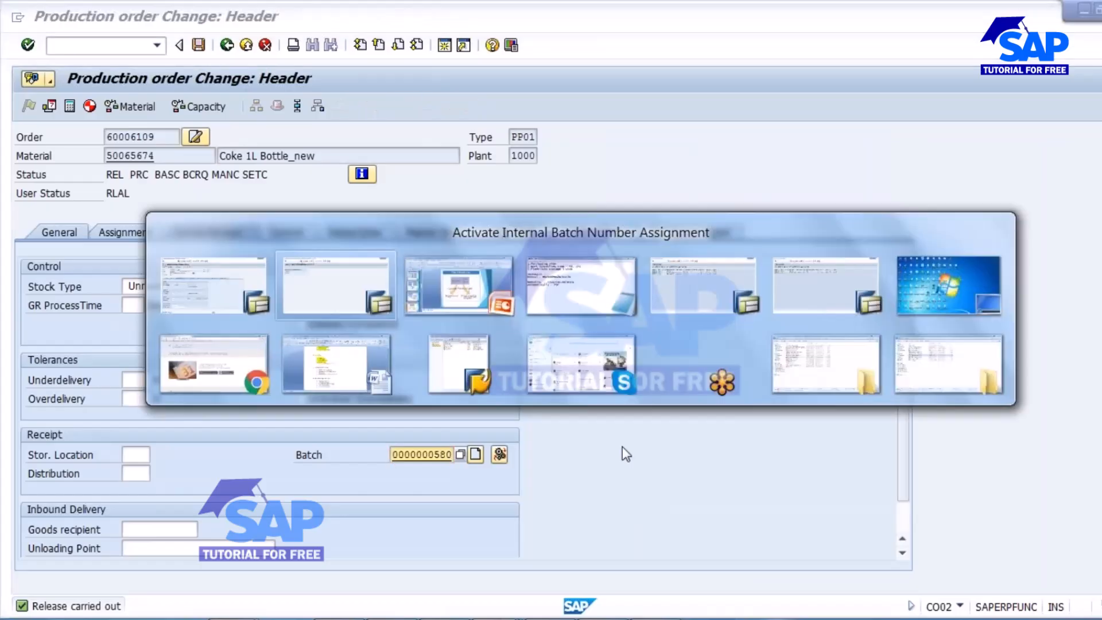
click(226, 45)
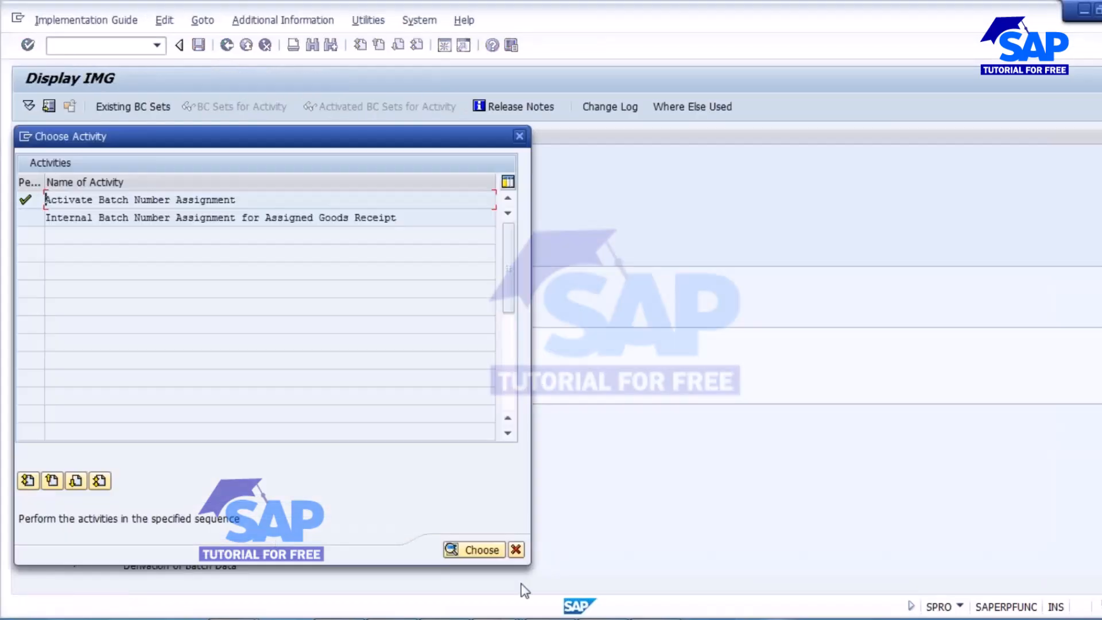
click(516, 549)
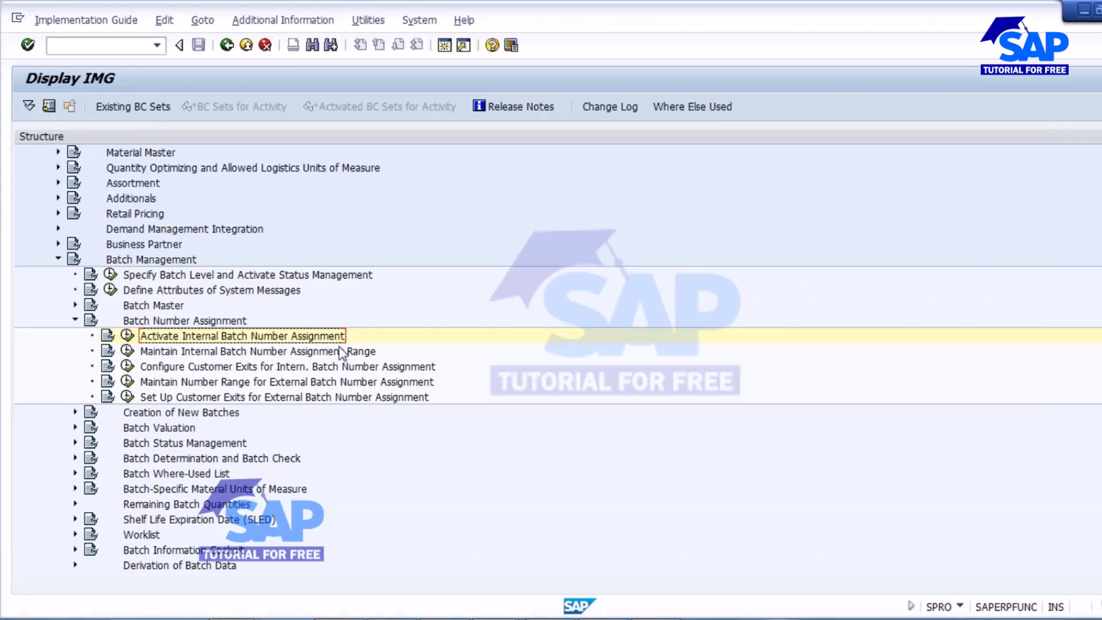
- Open the internal batch number assignment range maintenance and display the number range intervals of object BATCH_CLT
click(128, 350)
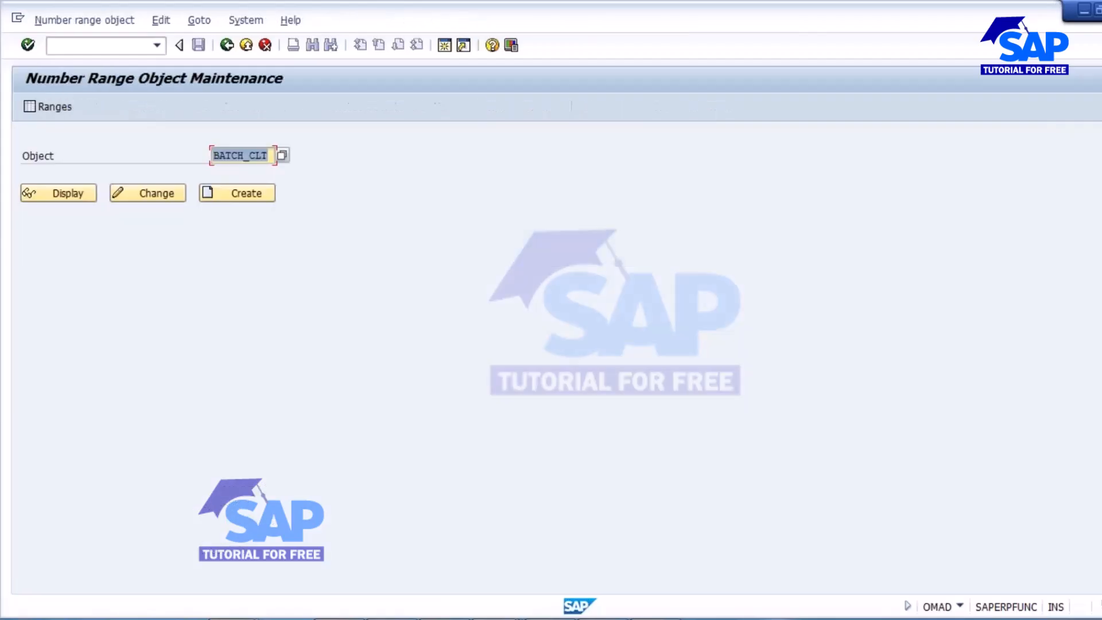
click(52, 193)
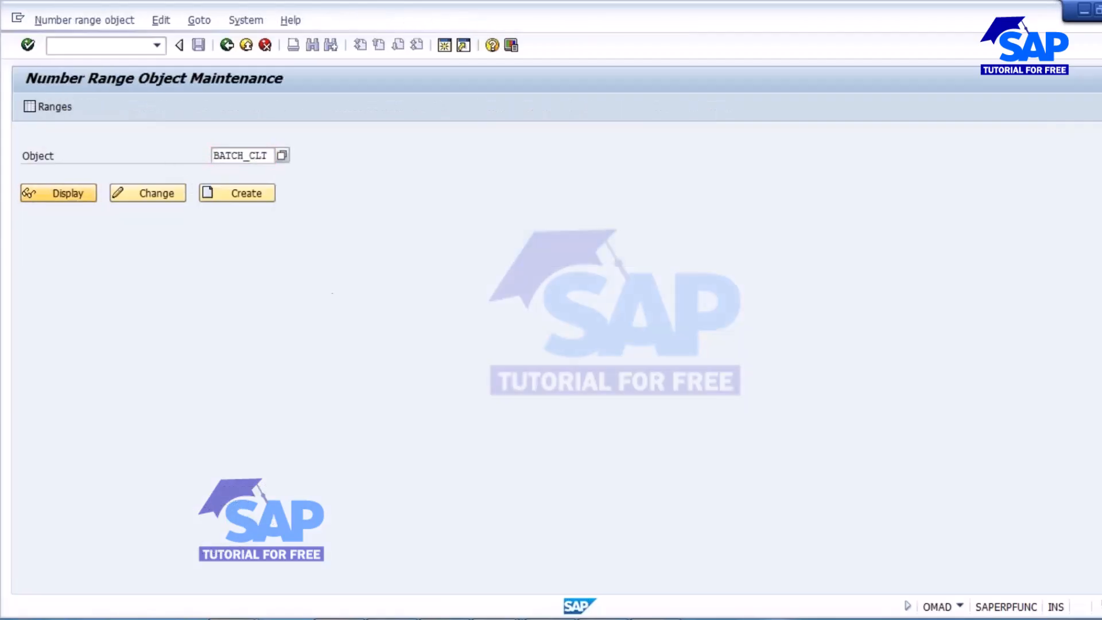
click(48, 107)
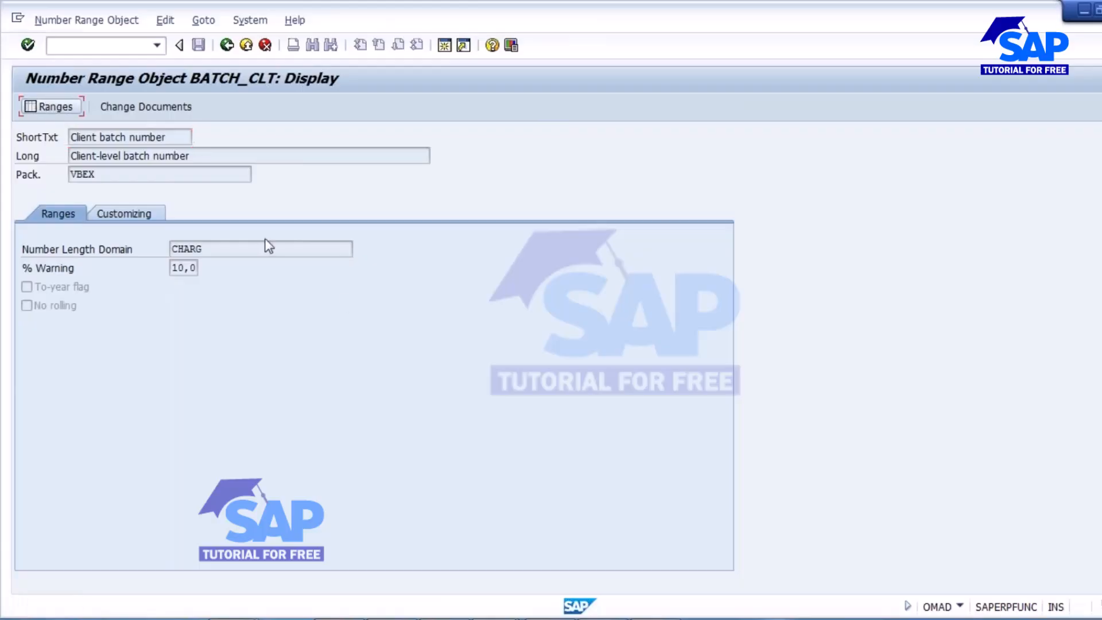
click(75, 174)
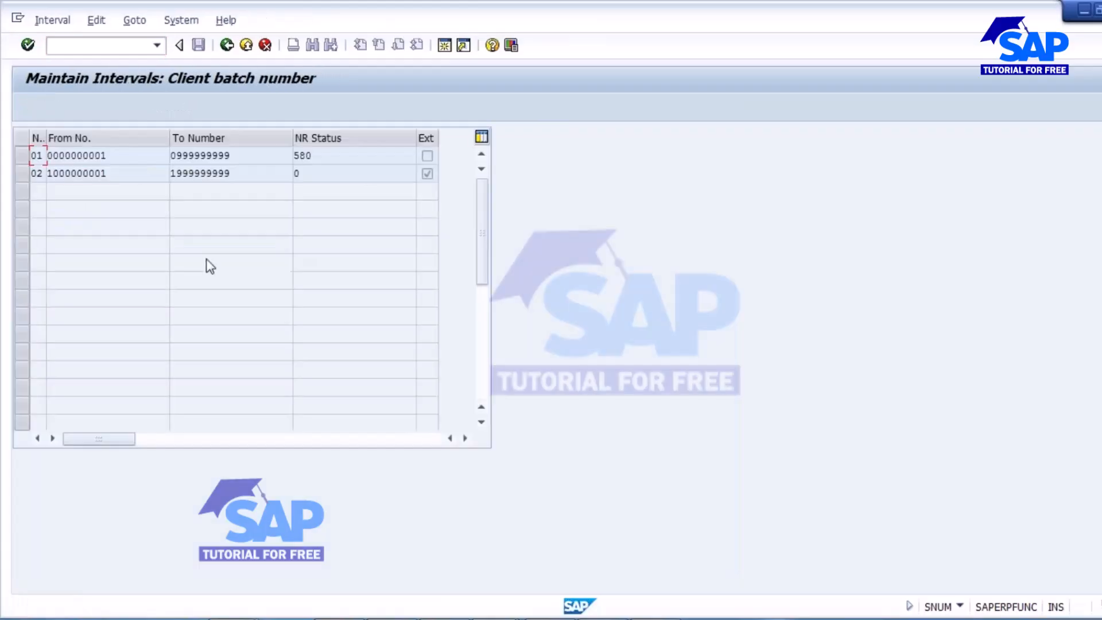
key(Tab)
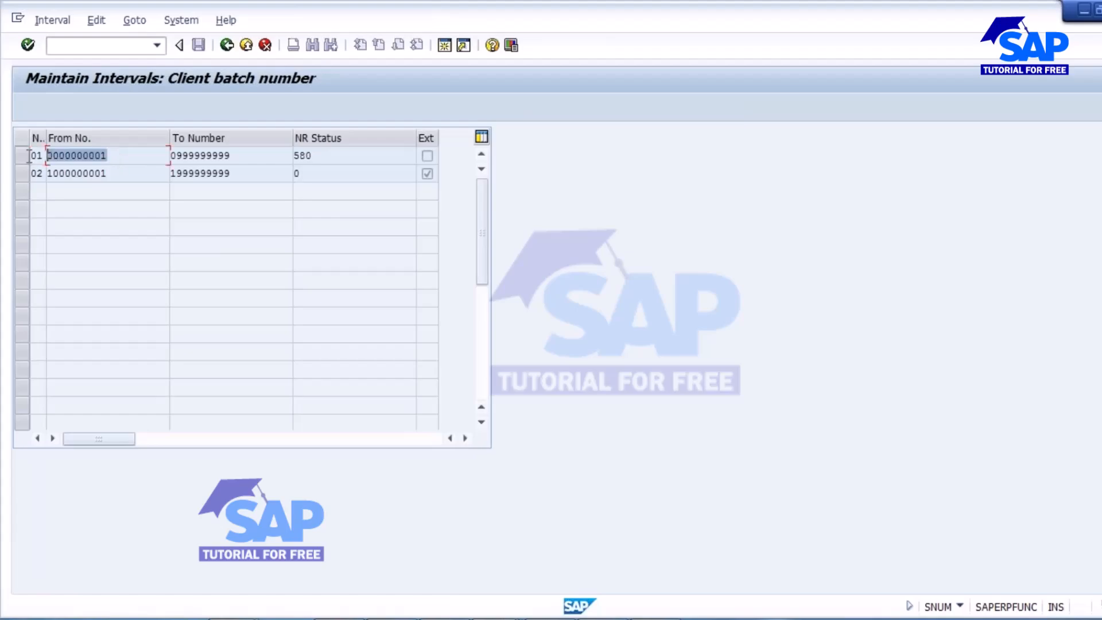
- Examine interval 01 of the client batch number range and its number status, and leave the BATCH_CLT number range maintenance
key(Tab)
key(Tab)
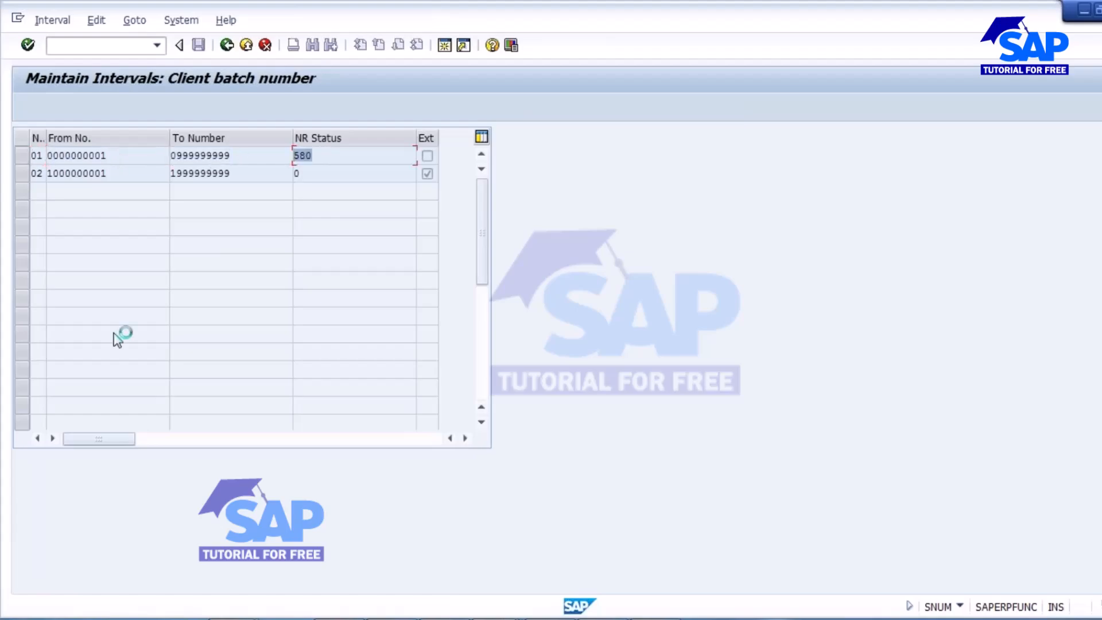
click(237, 154)
click(307, 154)
click(226, 44)
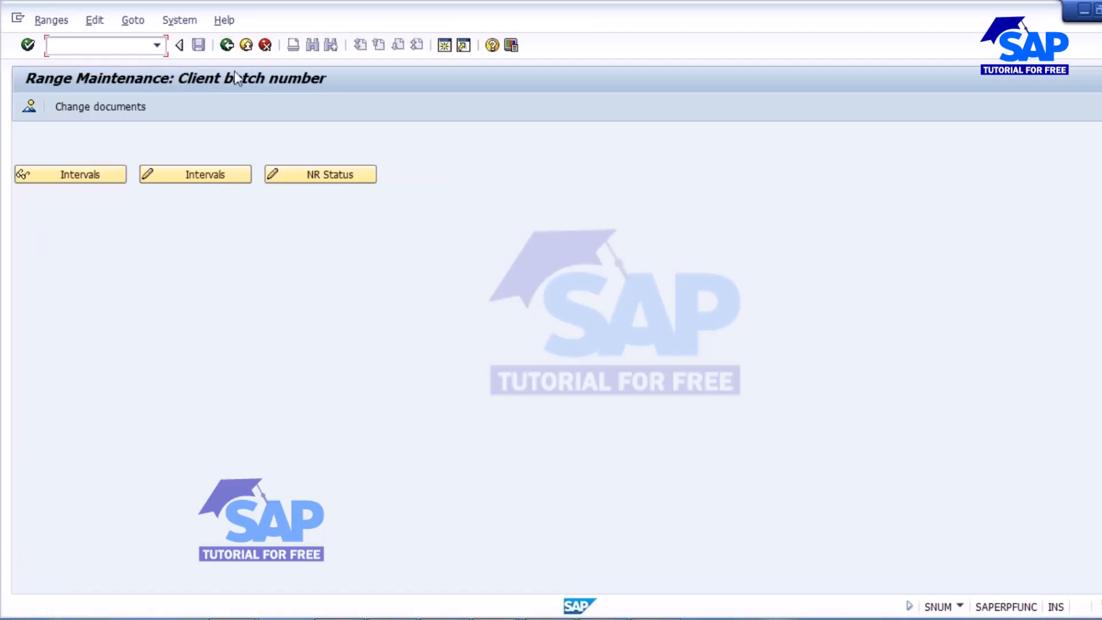
click(227, 44)
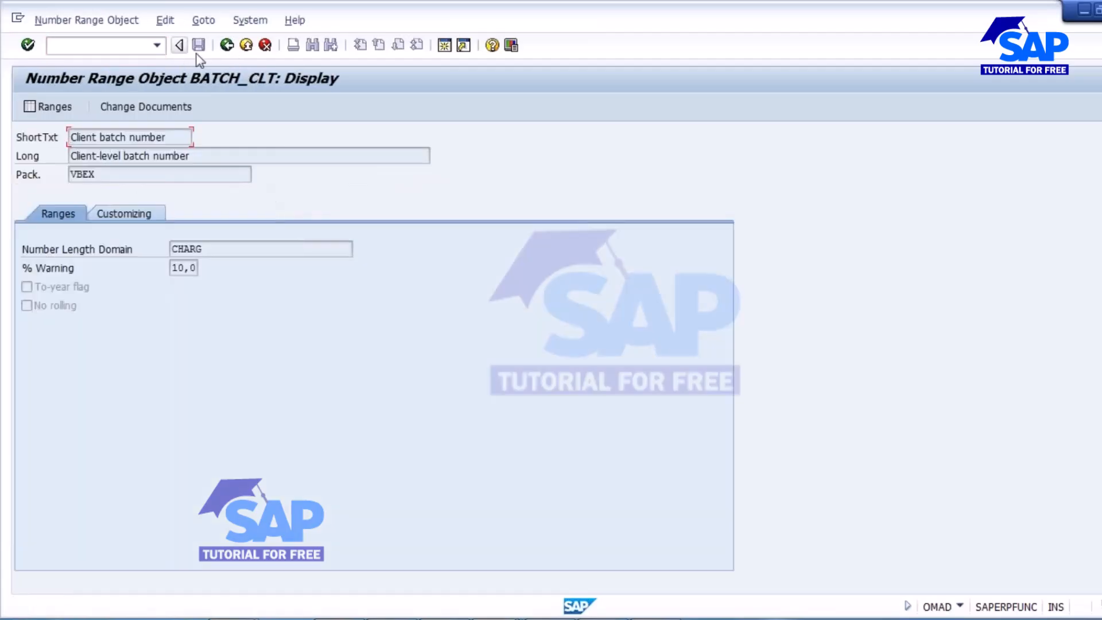
click(227, 45)
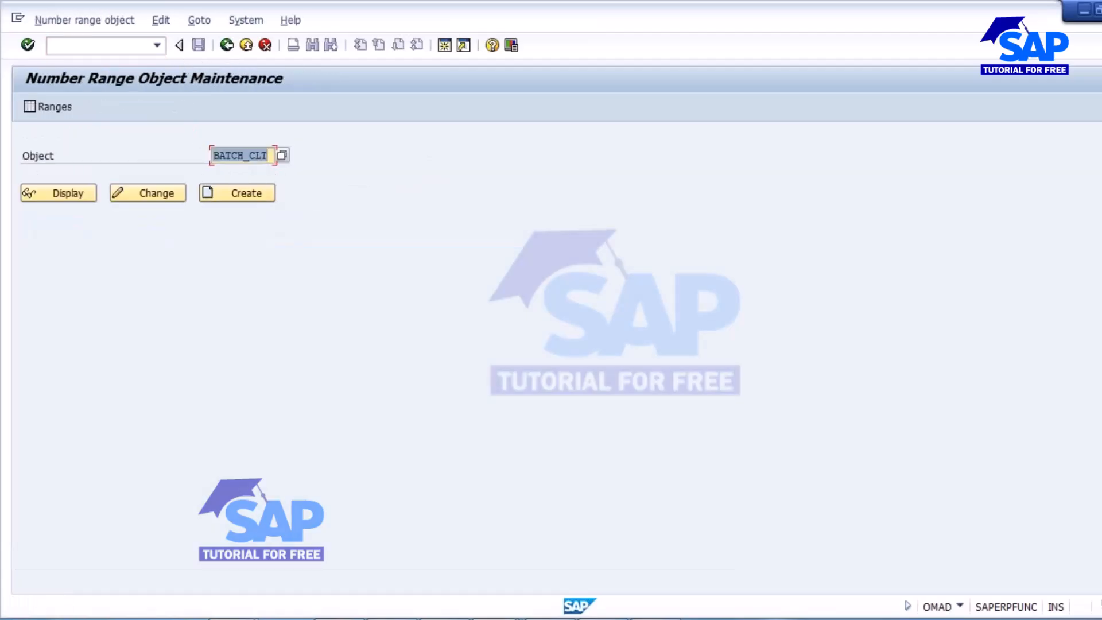
drag(271, 156, 212, 156)
click(228, 45)
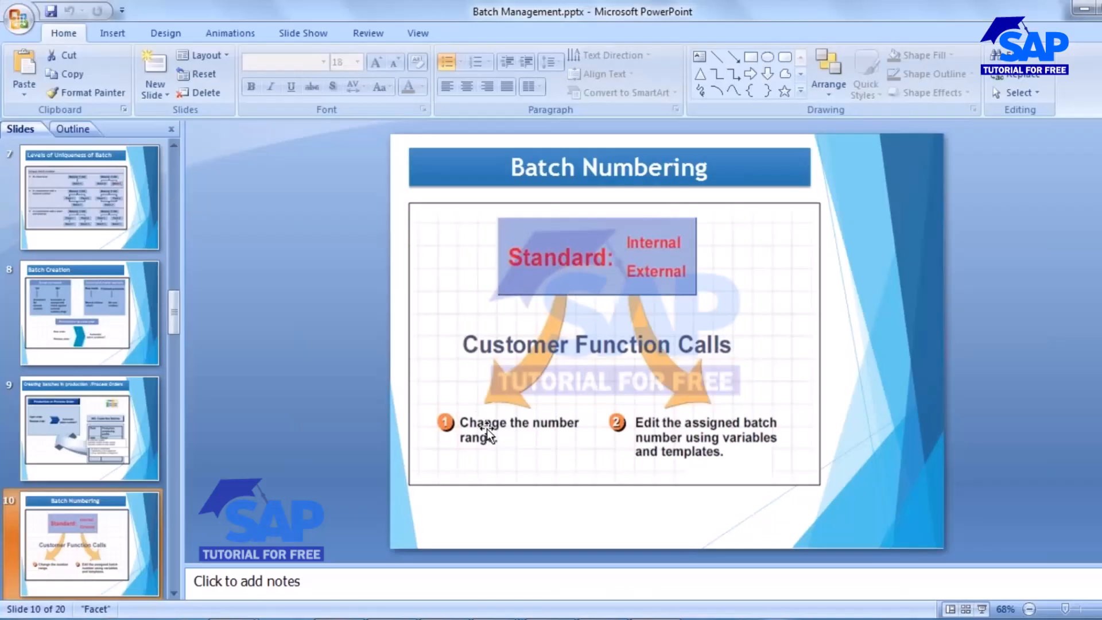
- Show the Batch Master Record slide in PowerPoint, and switch to the released production order in SAP
click(87, 553)
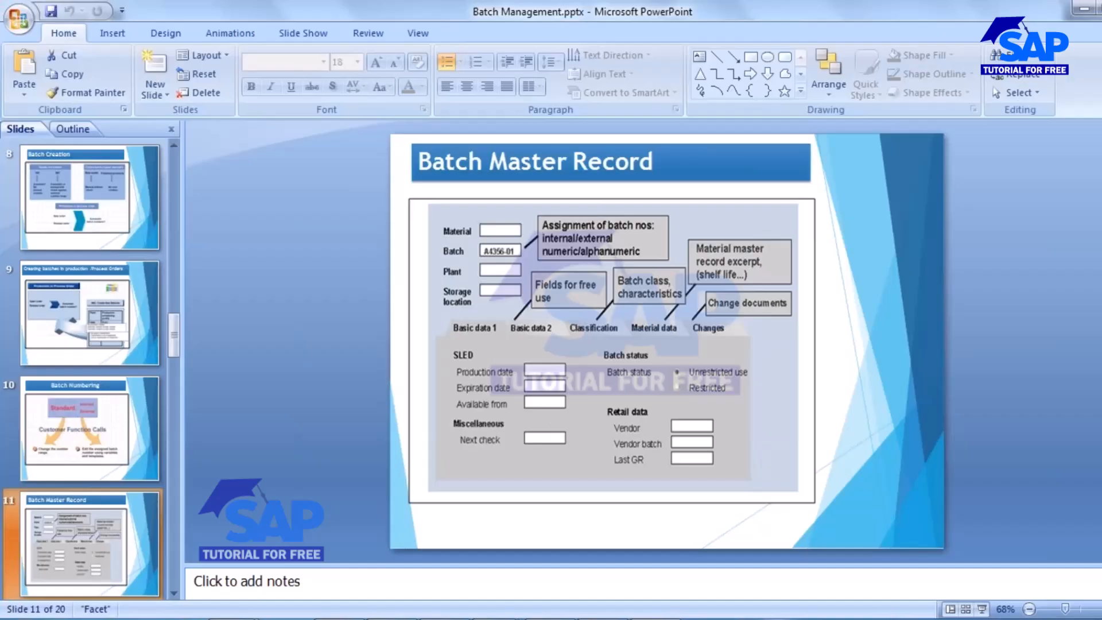
mouse_move(485, 607)
click(853, 537)
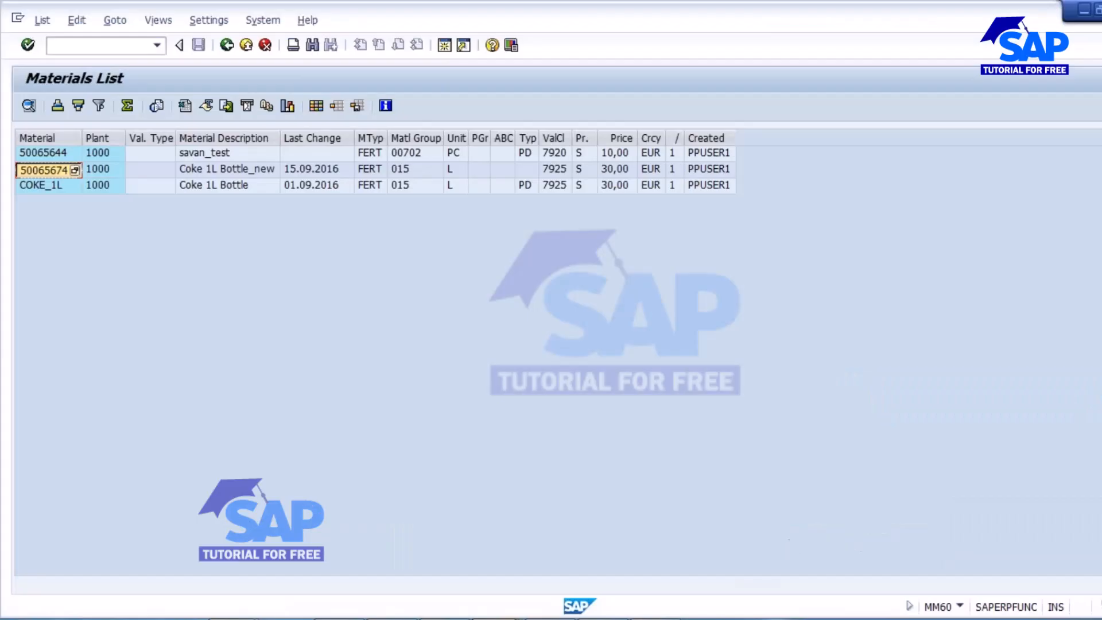
click(680, 540)
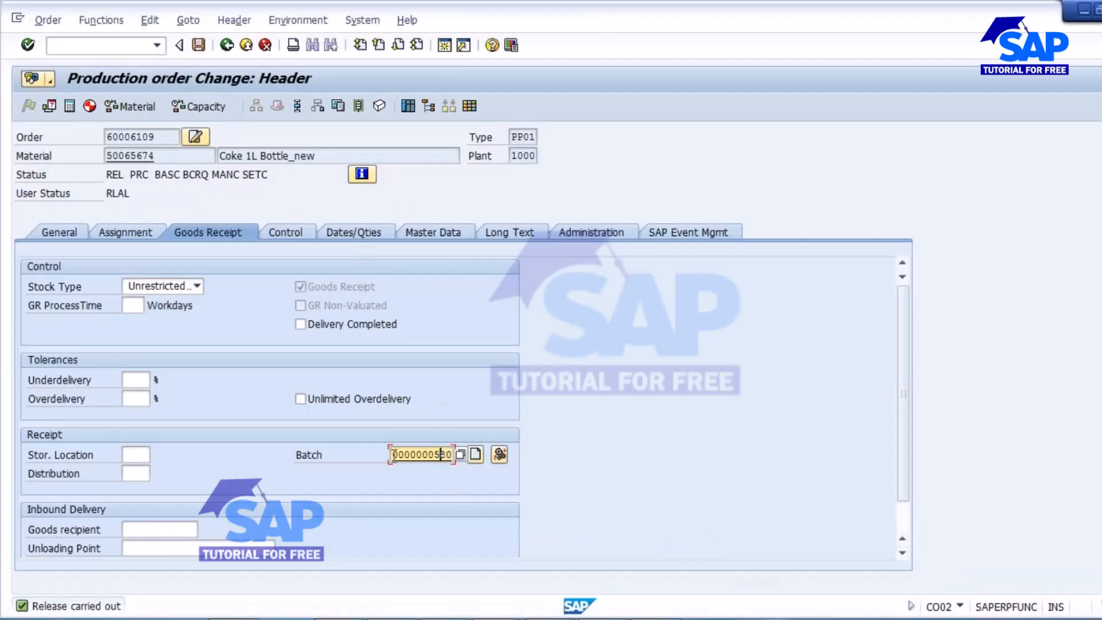
- Copy the batch number from the order's goods receipt data and save the production order
double_click(441, 455)
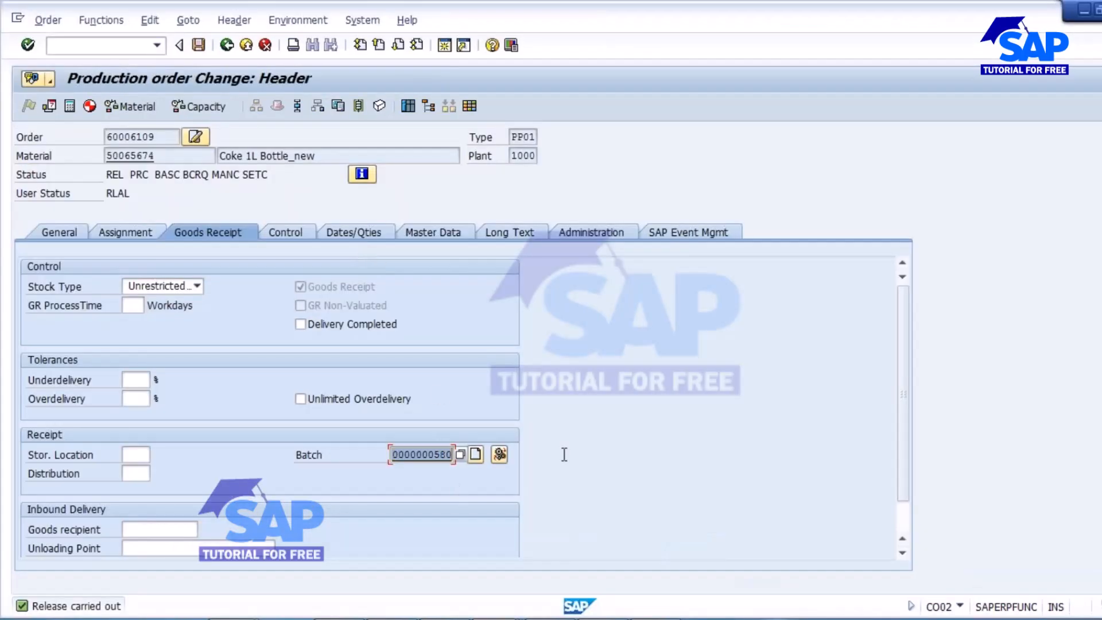
click(198, 46)
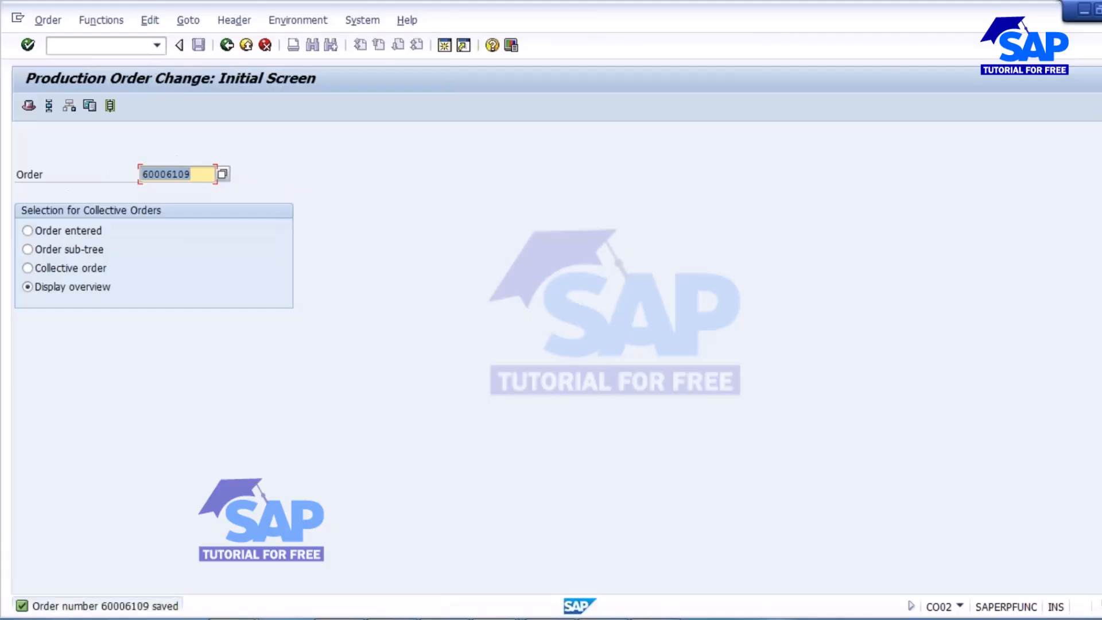
click(107, 46)
text(/NM)
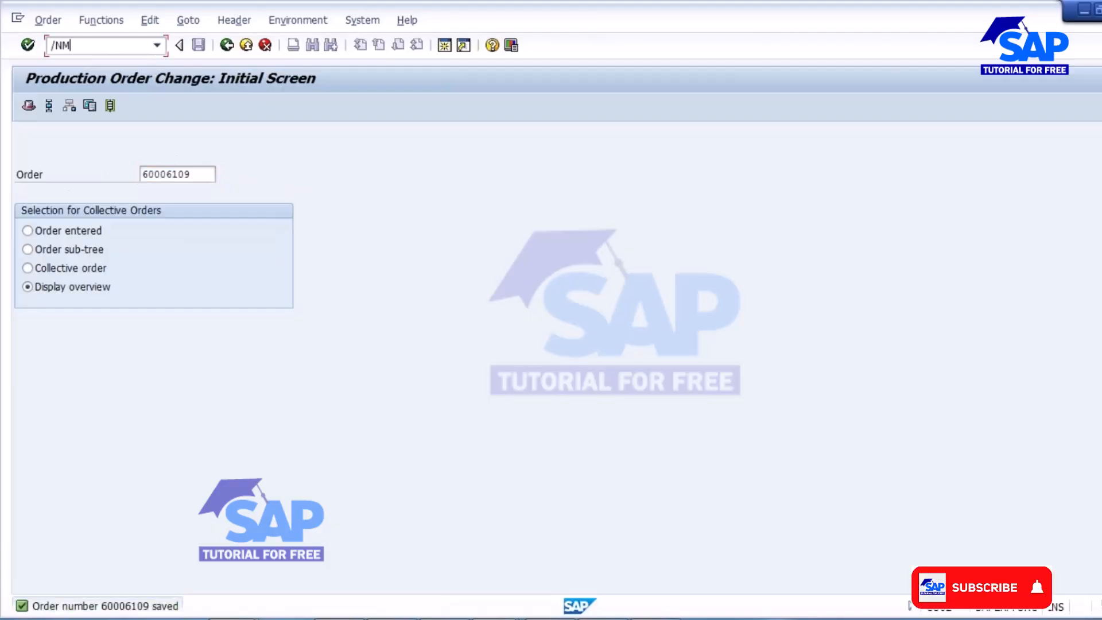
text(SC3N)
key(Return)
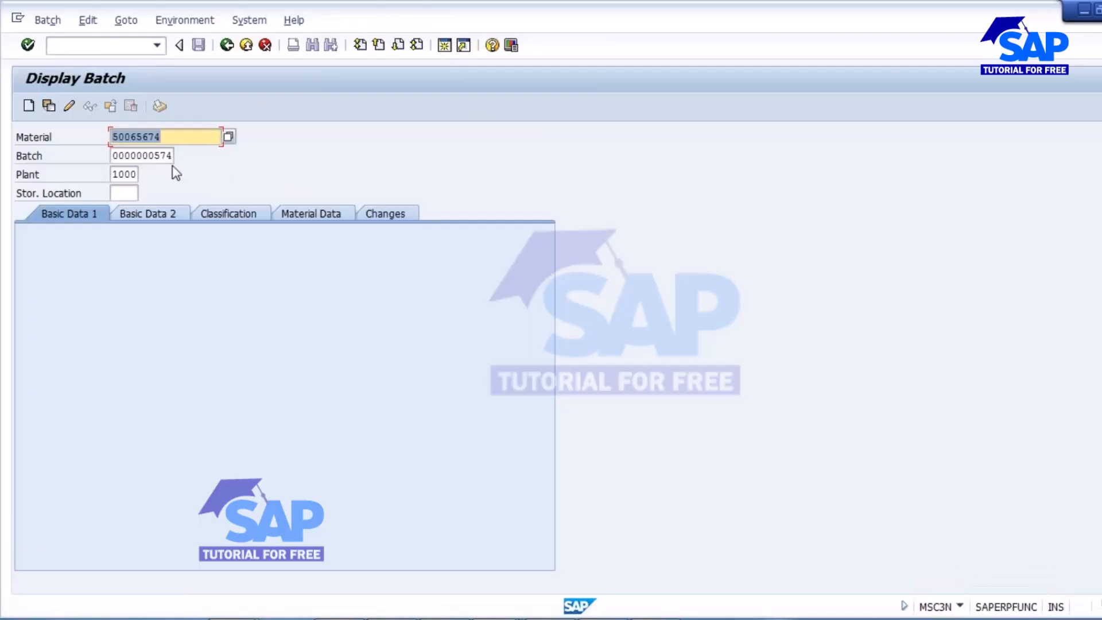
key(Return)
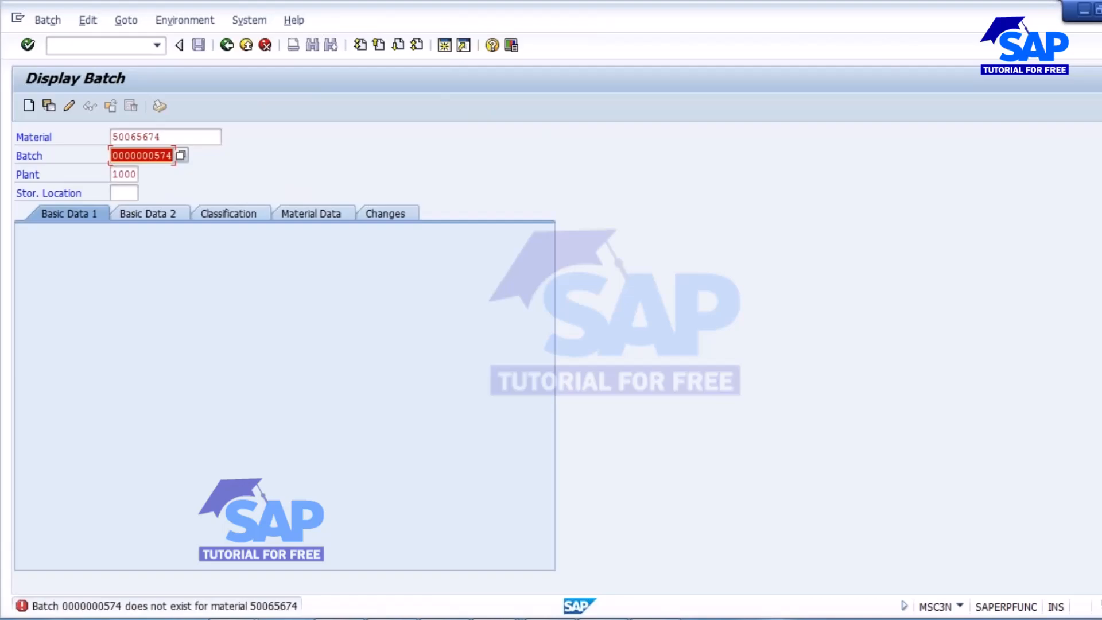
key(BackSpace)
text(0000000580)
key(Return)
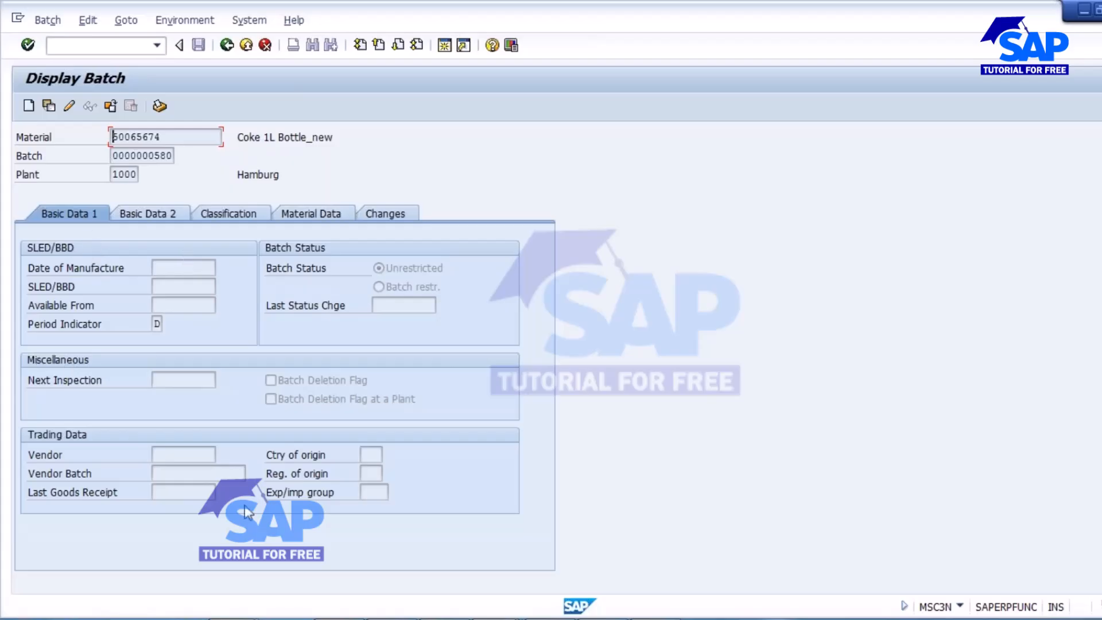
- Examine the batch's basic data: manufacture date, shelf life, next inspection, vendor, vendor batch and last goods receipt fields
click(174, 269)
key(Tab)
click(169, 383)
click(174, 139)
click(162, 160)
click(193, 460)
key(Tab)
click(178, 492)
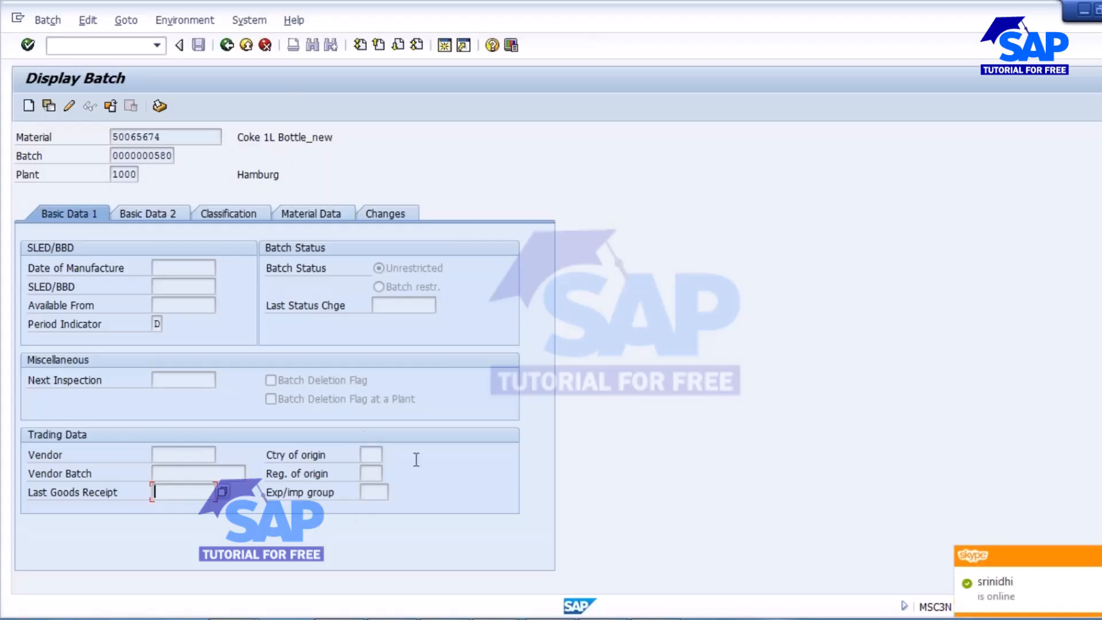
- Review the batch's Basic Data 2, classification, shelf life and material data, and its change history
click(163, 212)
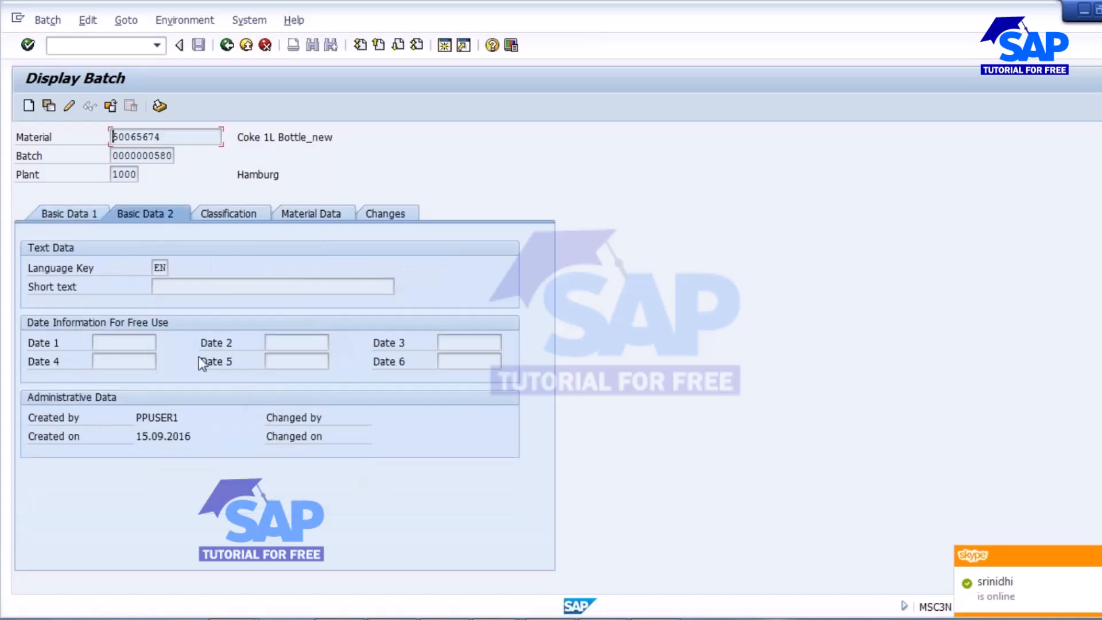
click(221, 214)
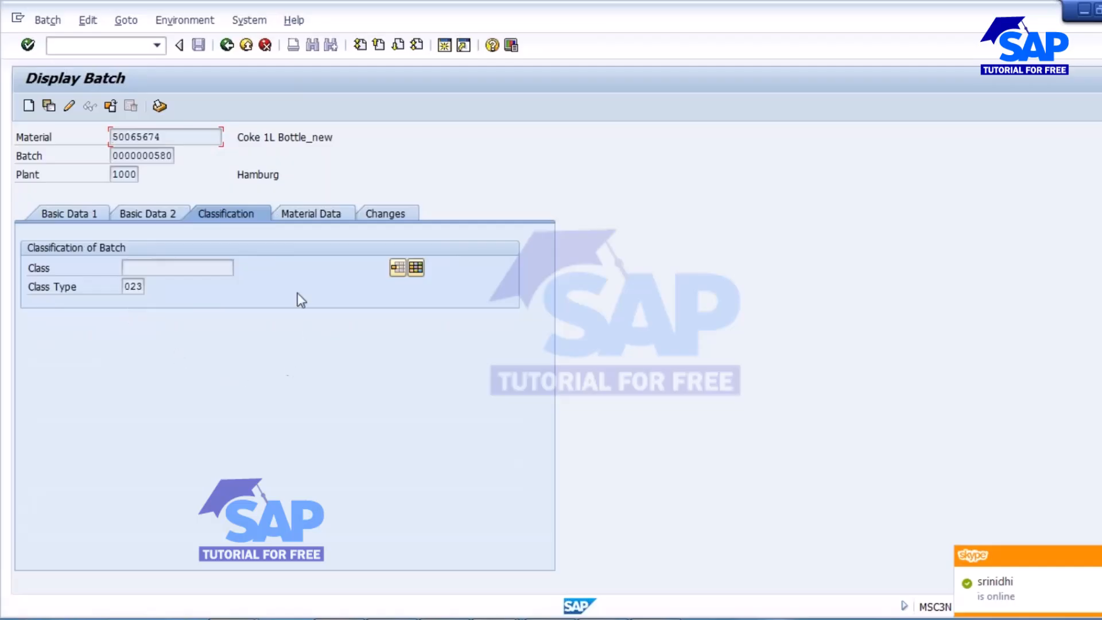
click(318, 214)
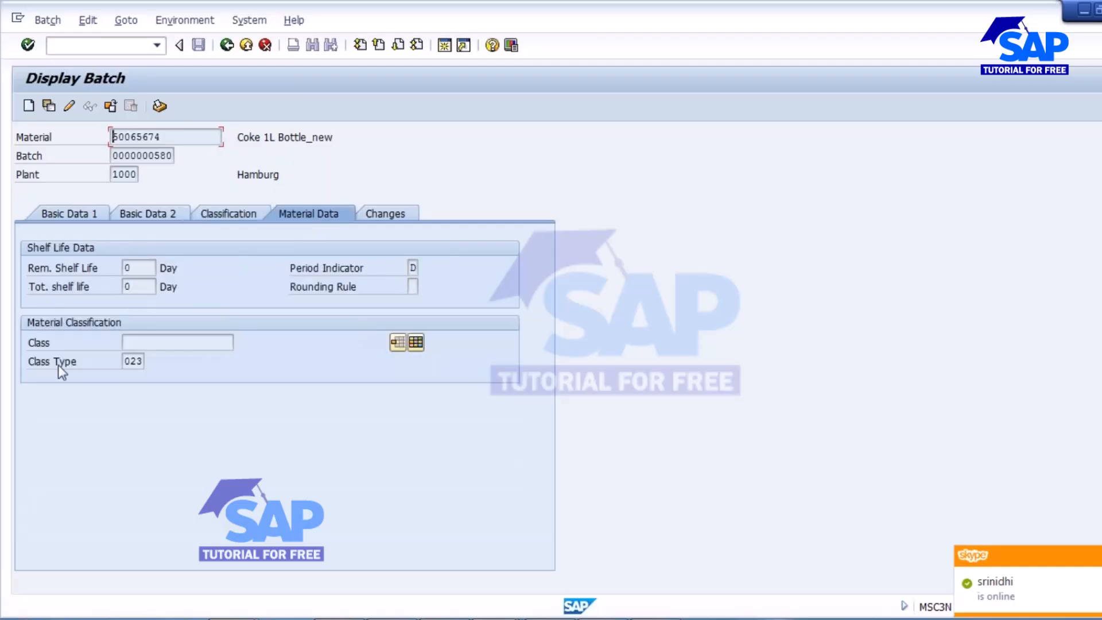
click(139, 268)
click(141, 287)
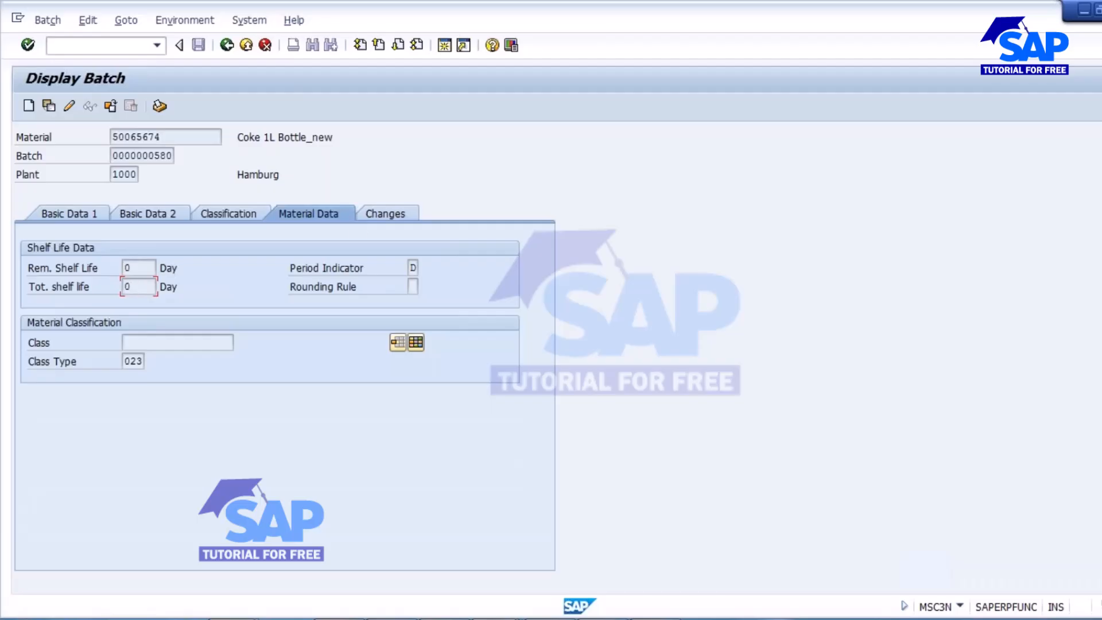
click(388, 212)
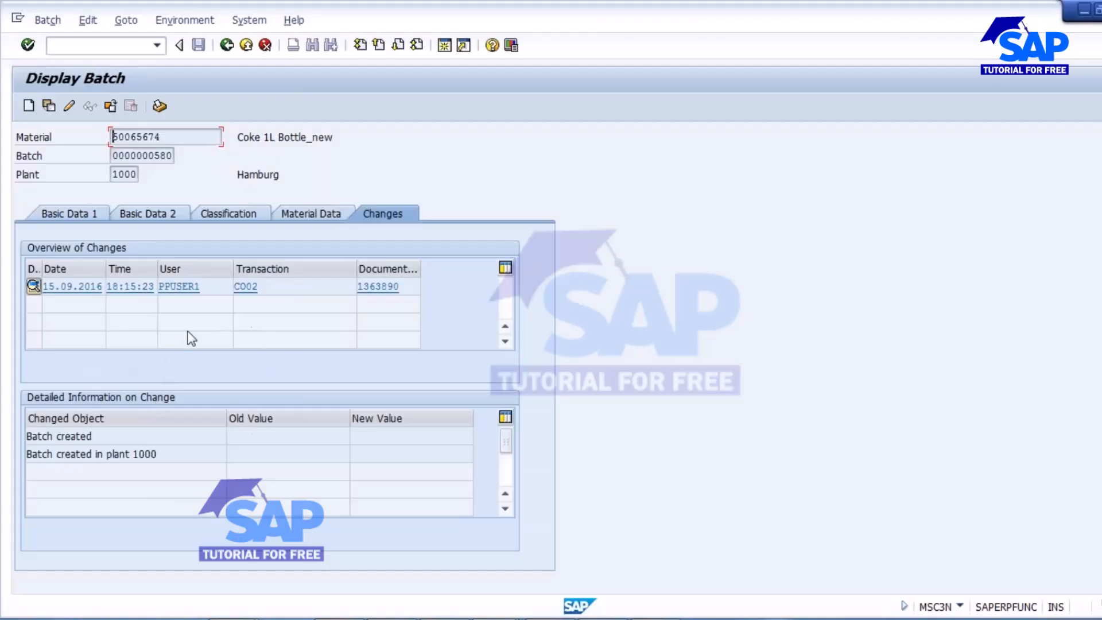
- Return to Basic Data 1 and switch the batch record to change mode
click(78, 219)
click(48, 22)
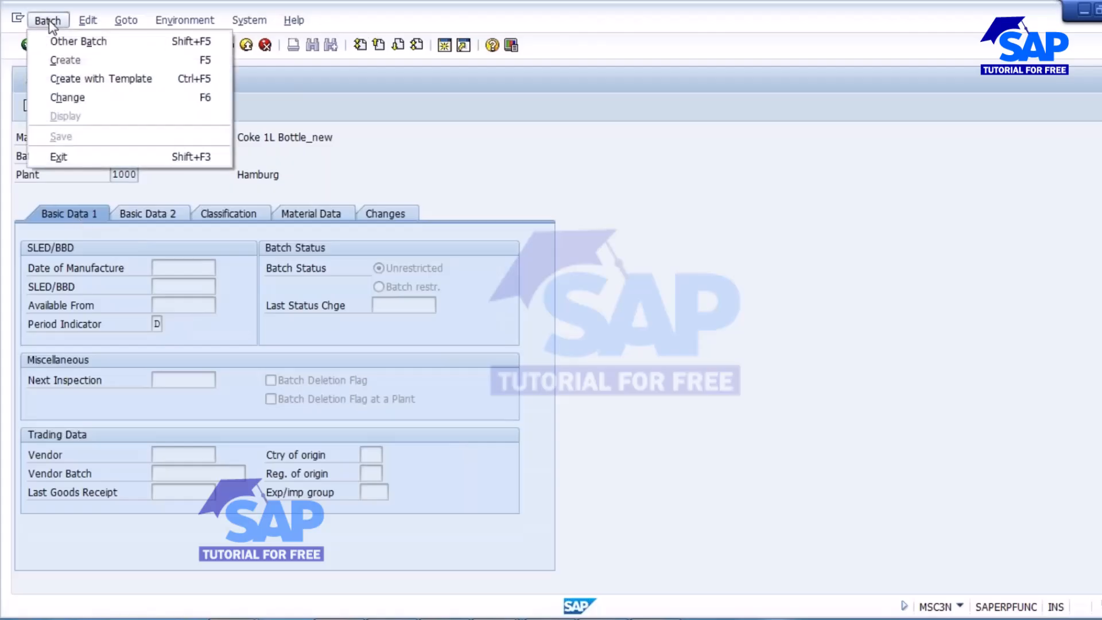
click(80, 99)
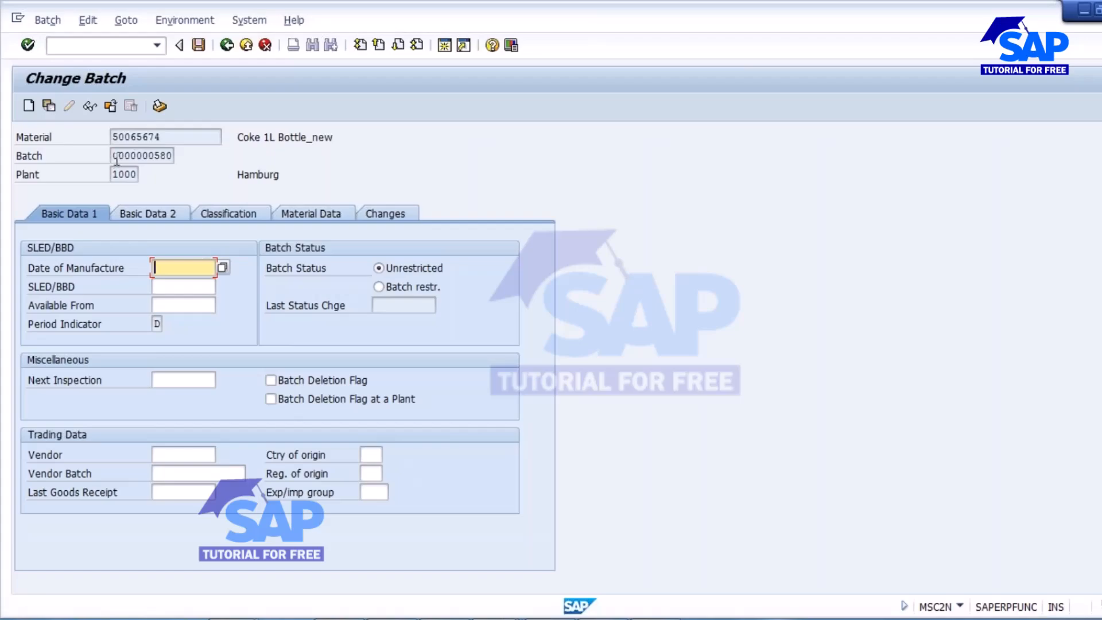
- Count through the characters of the internally assigned batch number to check its length
click(114, 155)
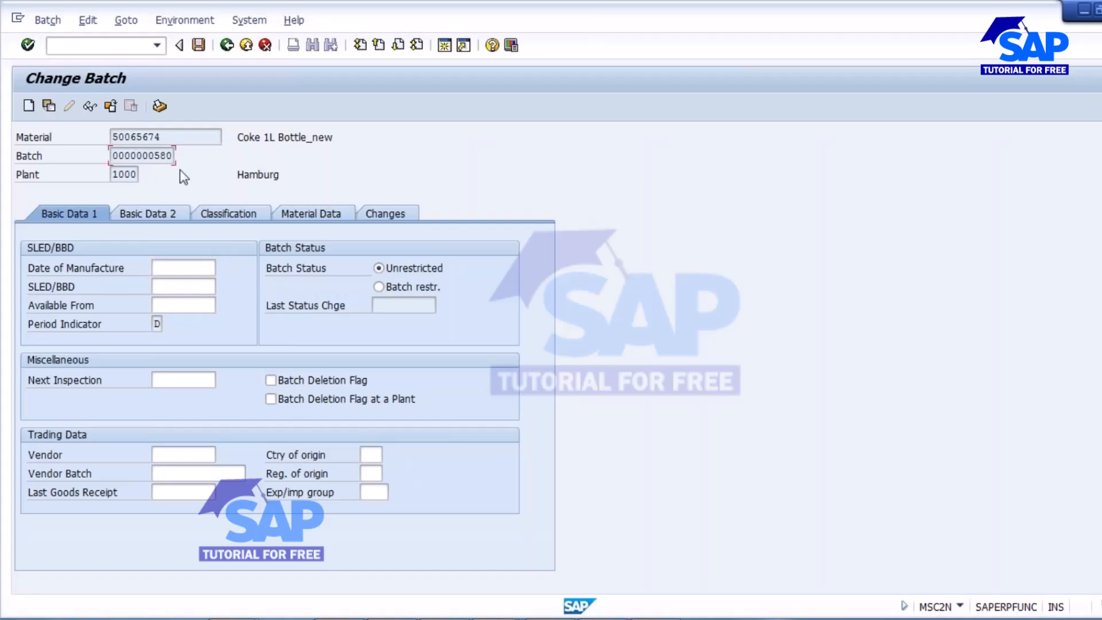
key(Right)
key(Right)
key(Right)
key(Right)
key(Right)
key(Right)
drag(115, 155, 198, 158)
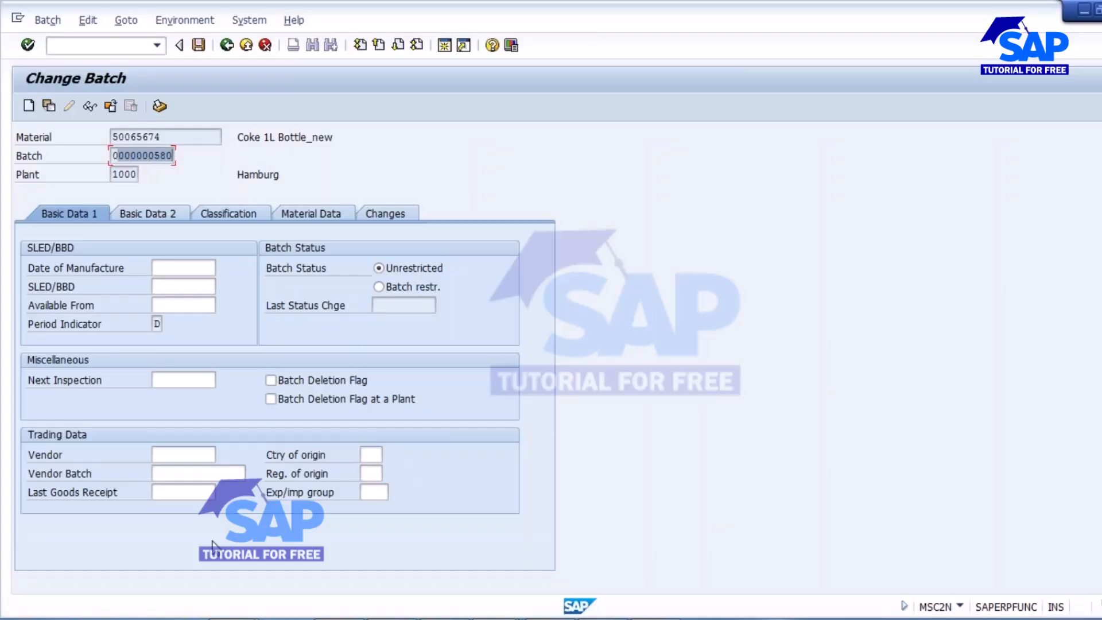
click(178, 474)
text(123)
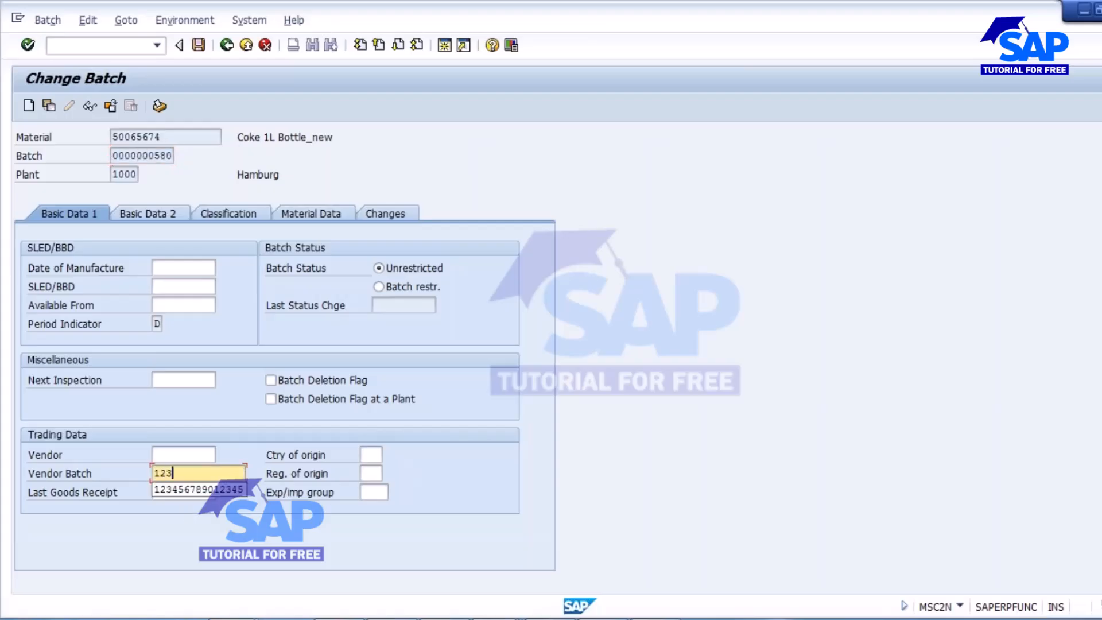
text(45678)
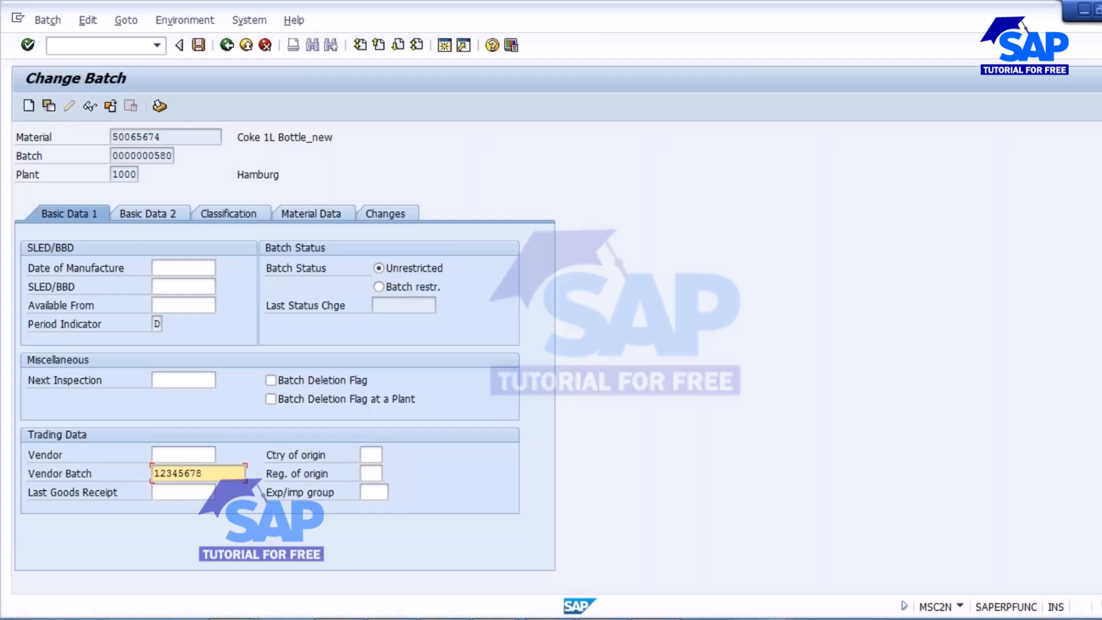
text(9012345)
drag(155, 474, 255, 481)
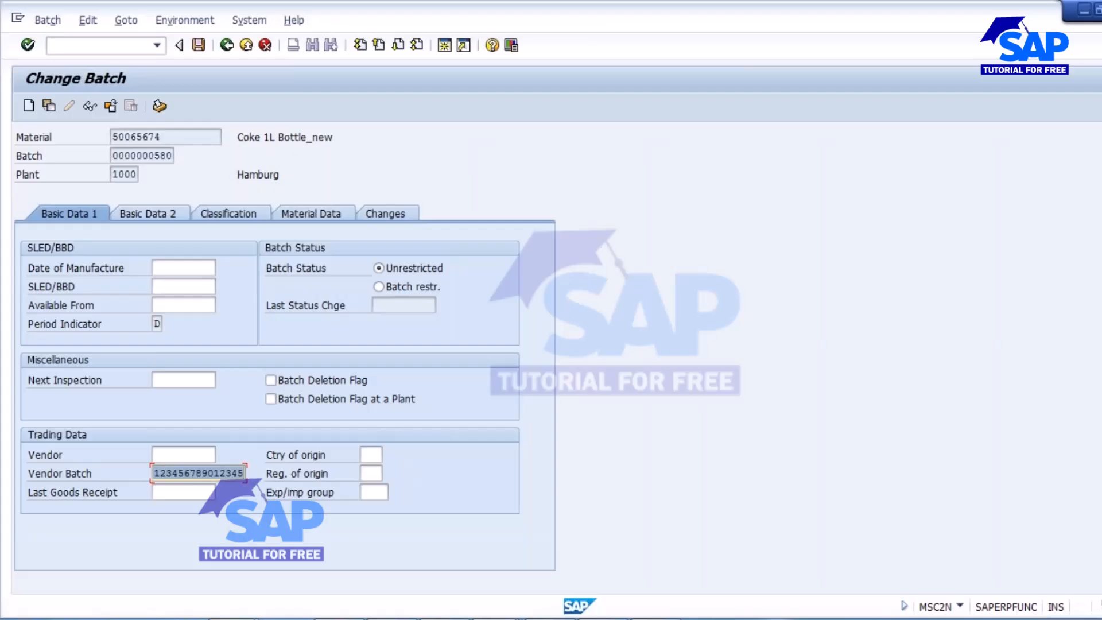
- Compare the length of the internal batch number with that of the vendor batch
click(153, 155)
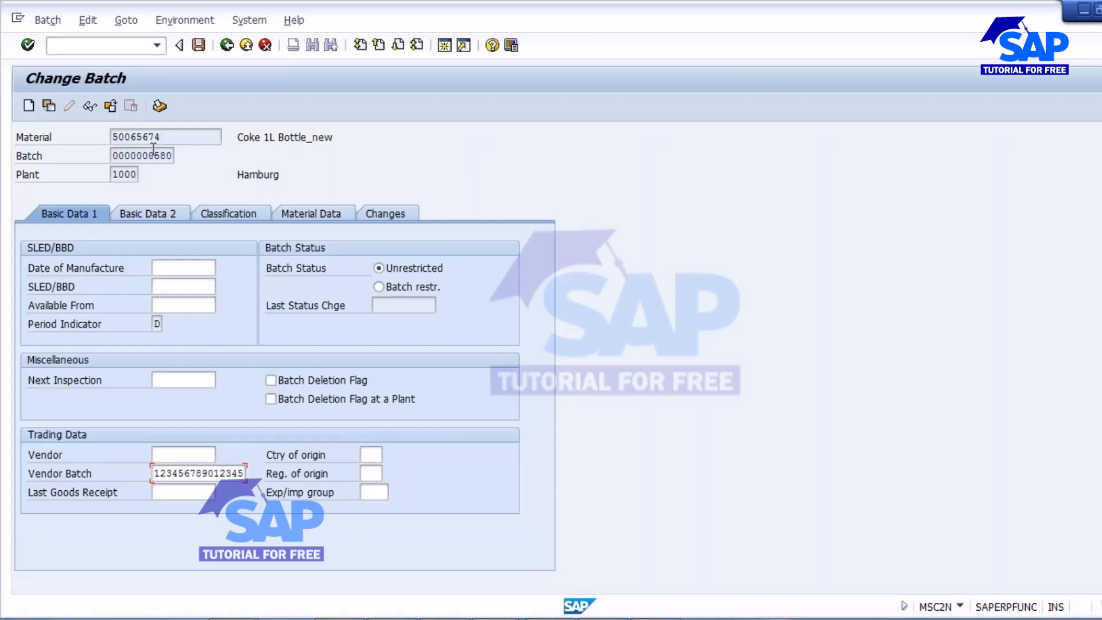
drag(112, 156, 173, 157)
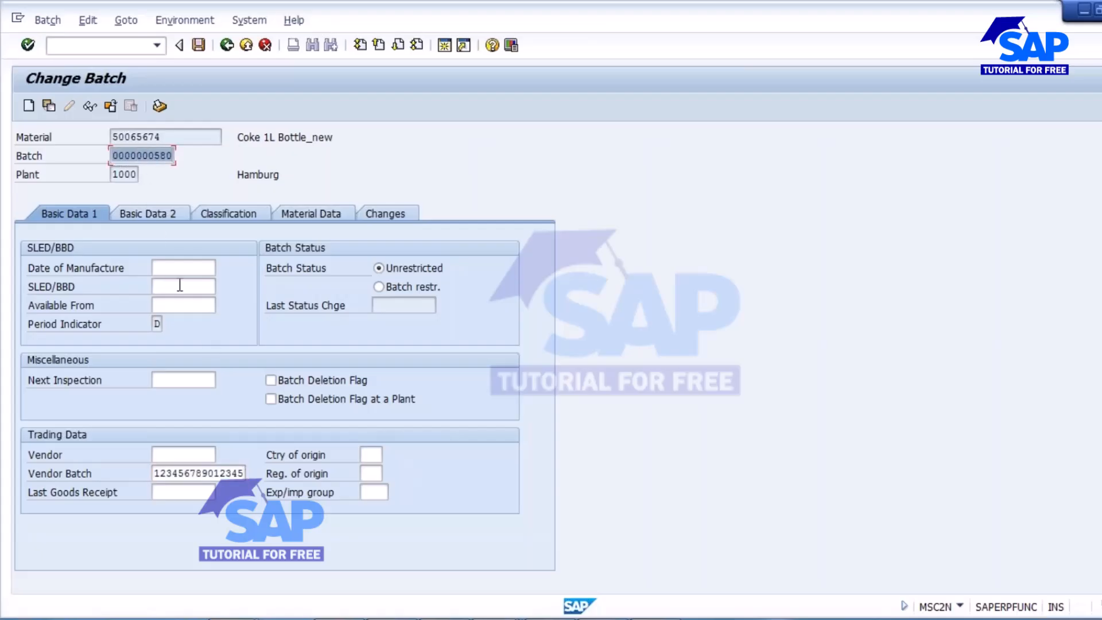
drag(156, 479, 260, 473)
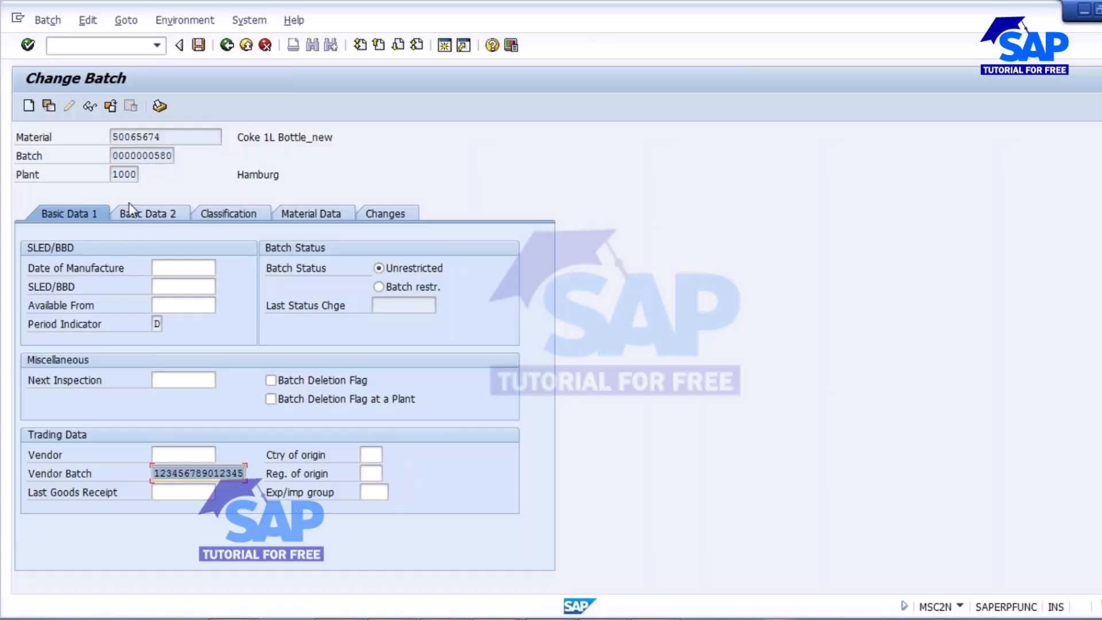
click(185, 473)
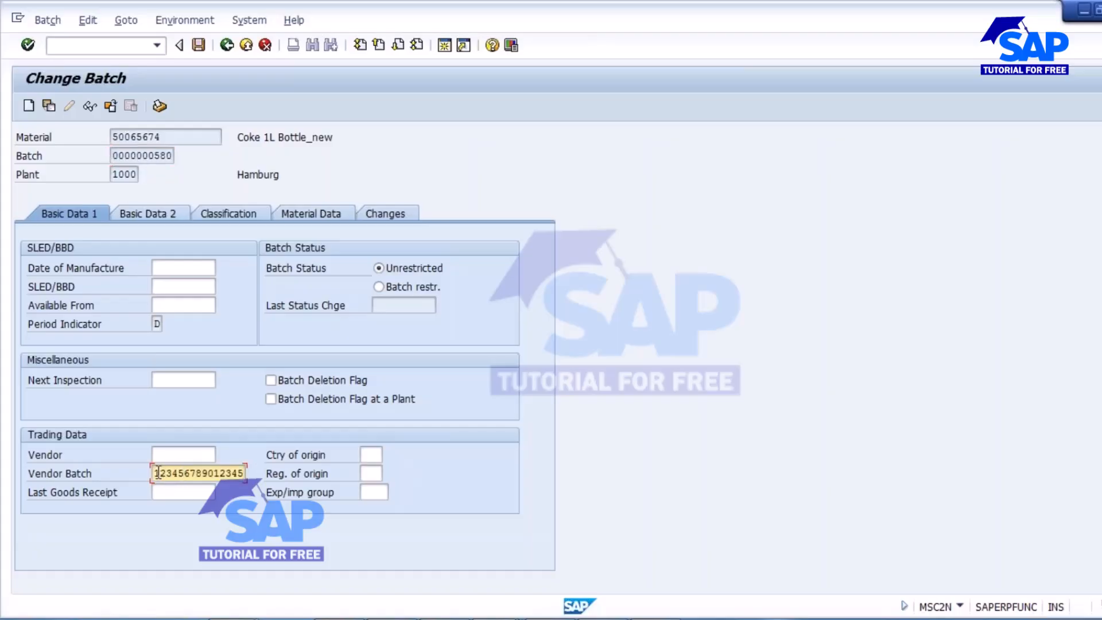
drag(157, 474, 265, 481)
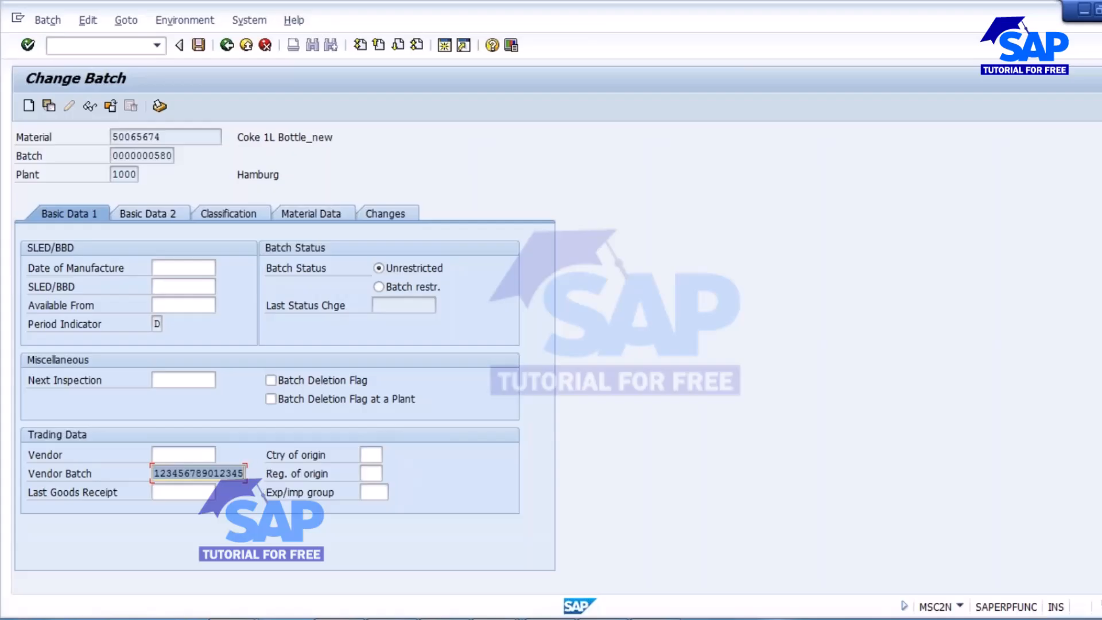
click(143, 155)
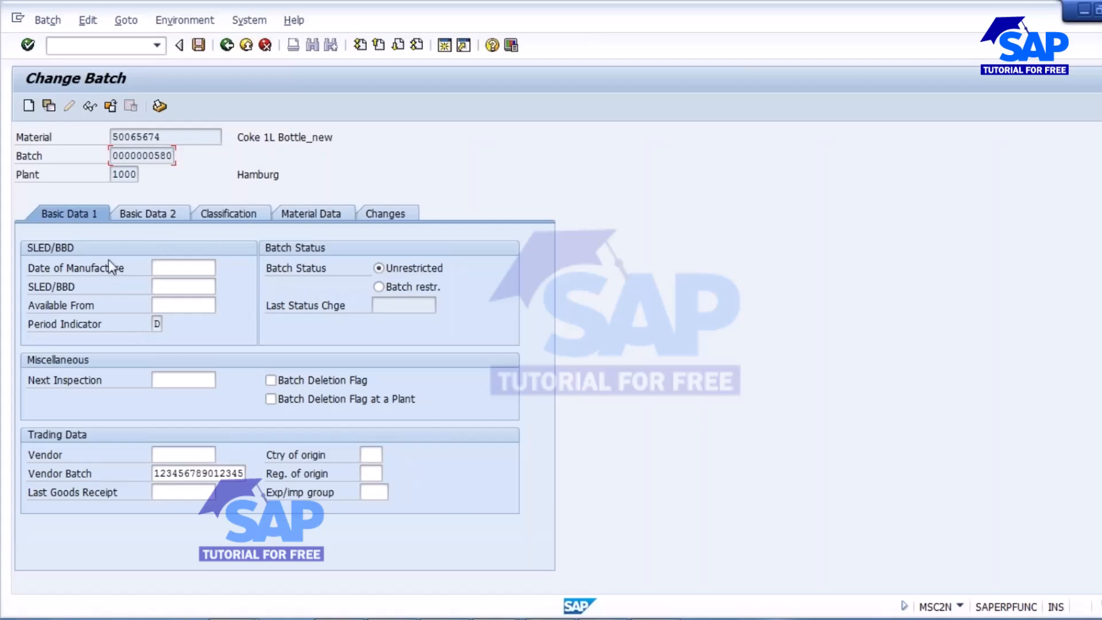
- Examine the date of manufacture, SLED/BBD and next inspection fields of the batch in change mode
click(172, 273)
click(178, 287)
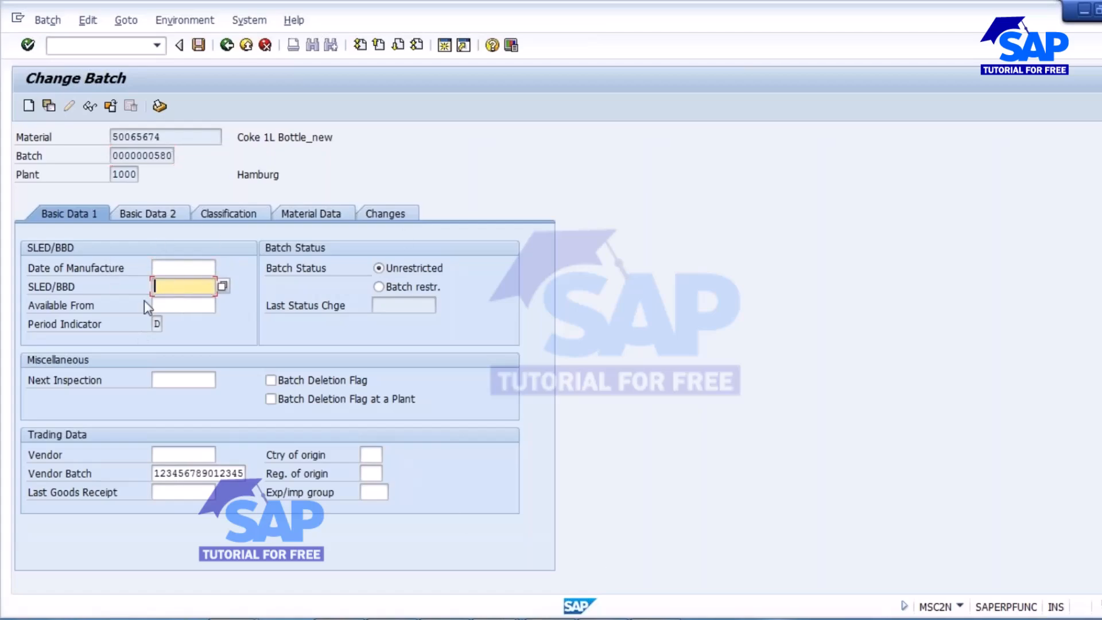
click(213, 380)
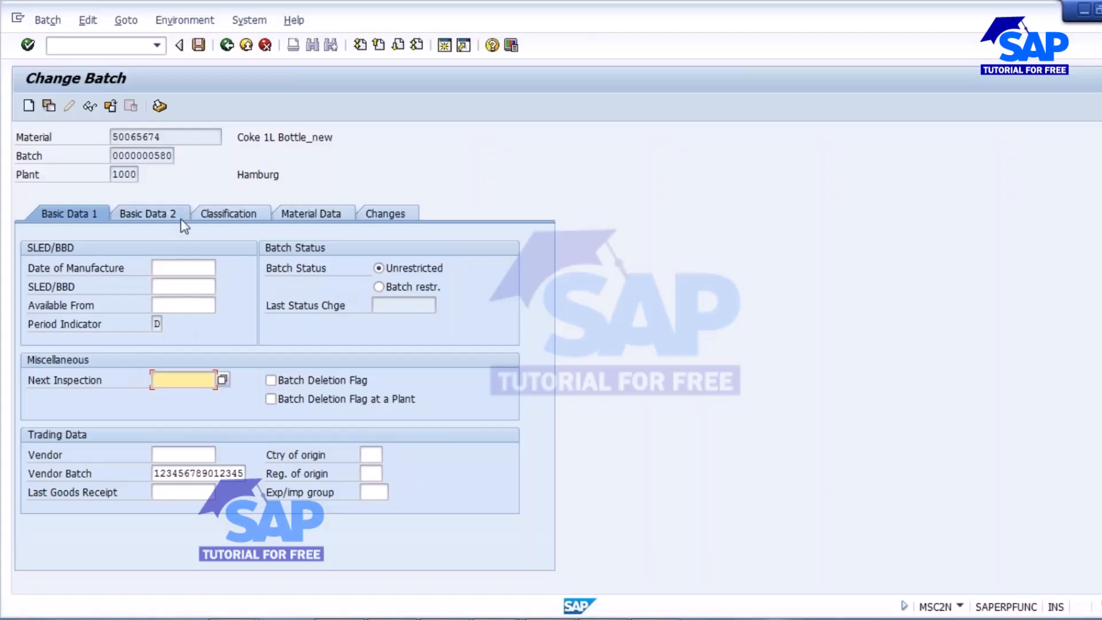
- View the batch's second set of basic data, and show the Classification slide of the Batch Management presentation in PowerPoint
click(165, 215)
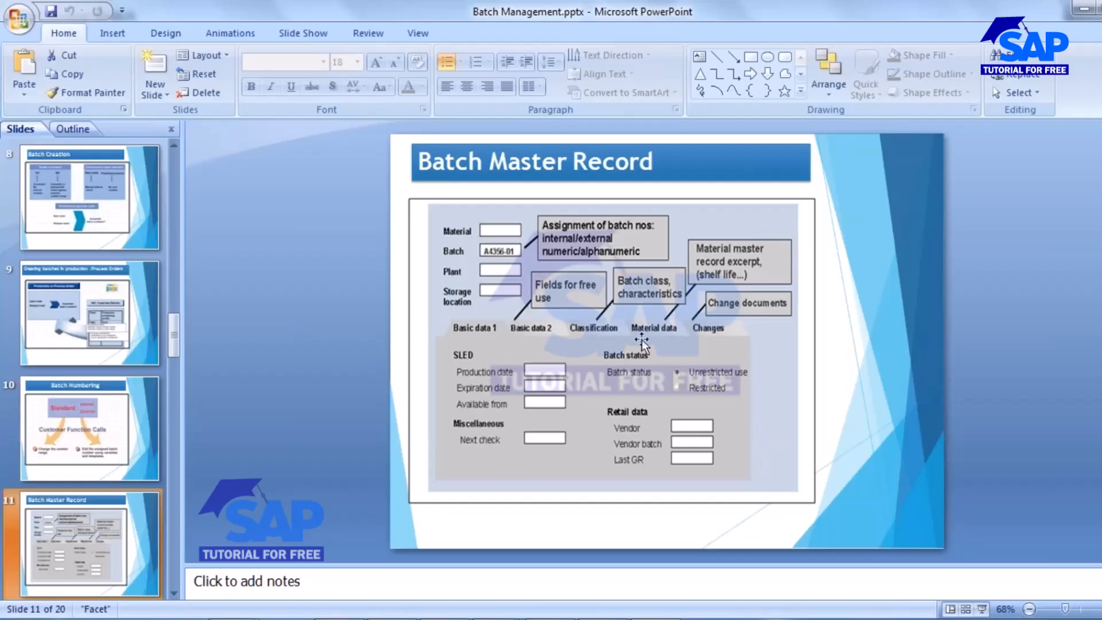
scroll(76, 546, down, 2)
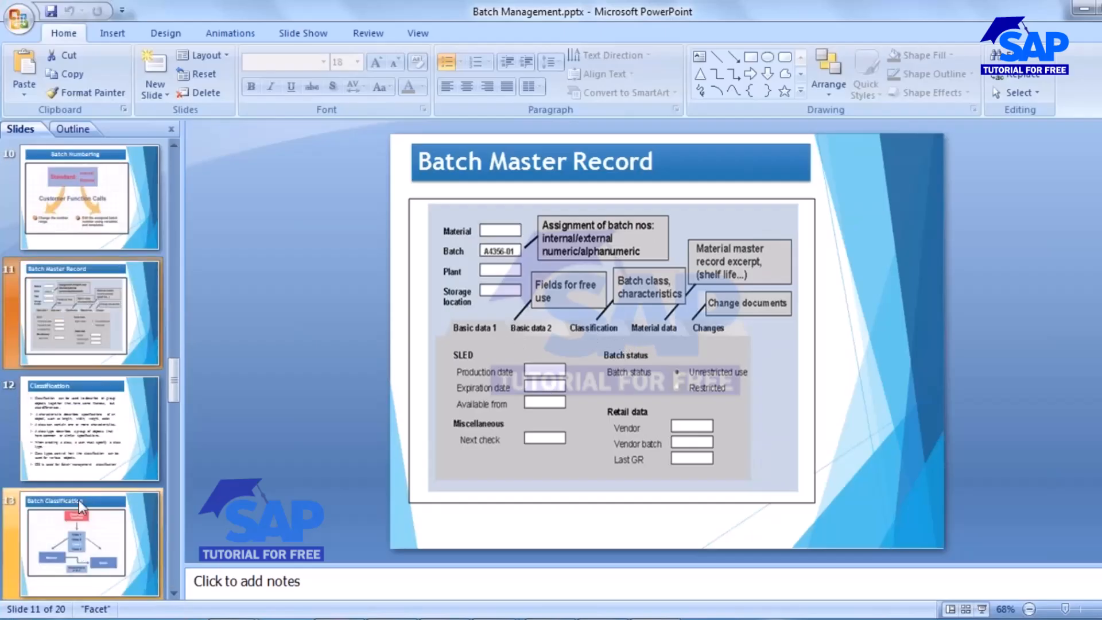
click(78, 430)
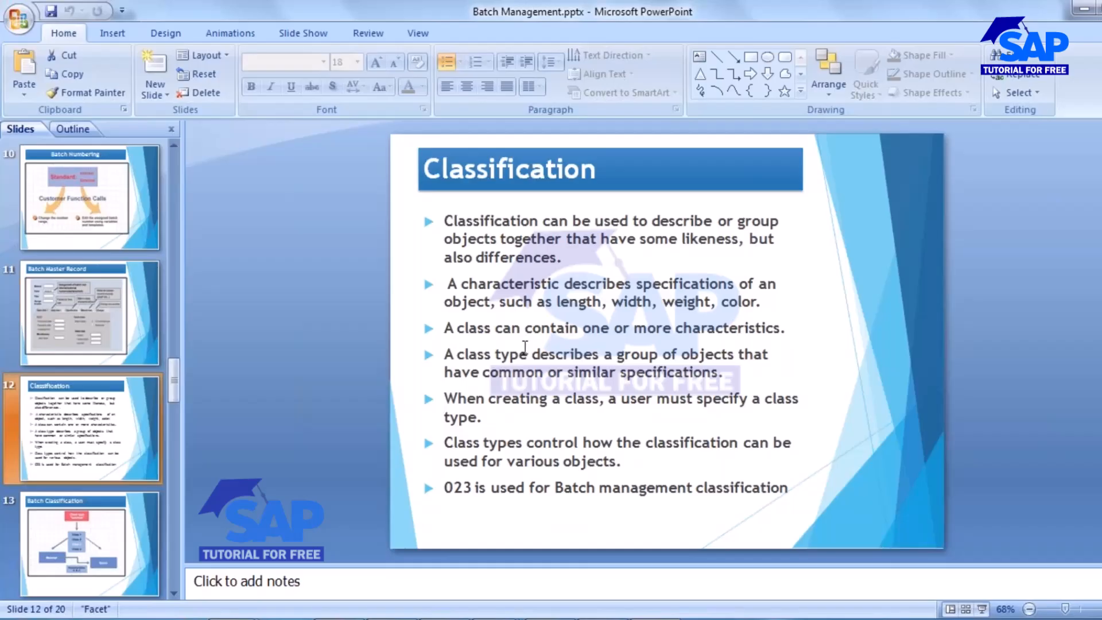
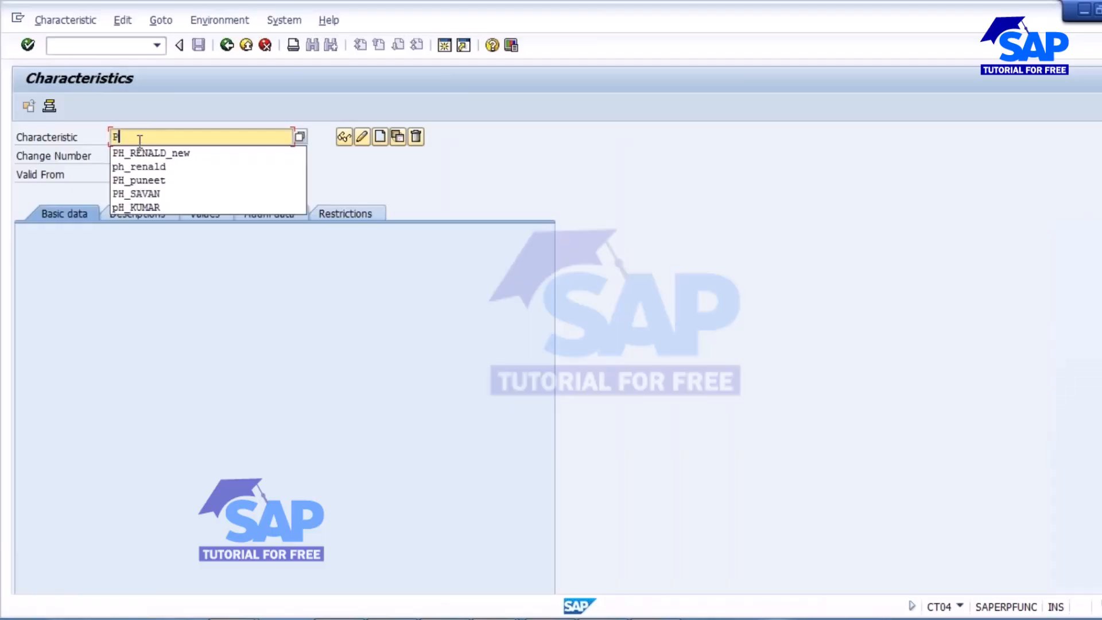
- In SAP, start creating a characteristic named PH_ followed by the person's first name, confirming its creation
key(BackSpace)
text(H_ANITHA)
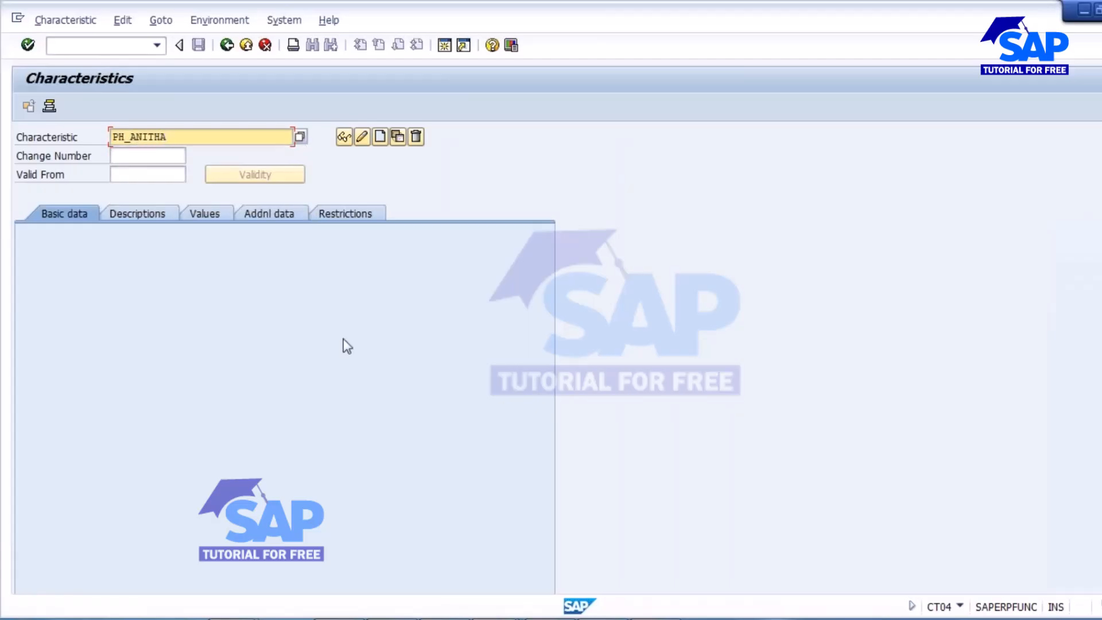
key(Return)
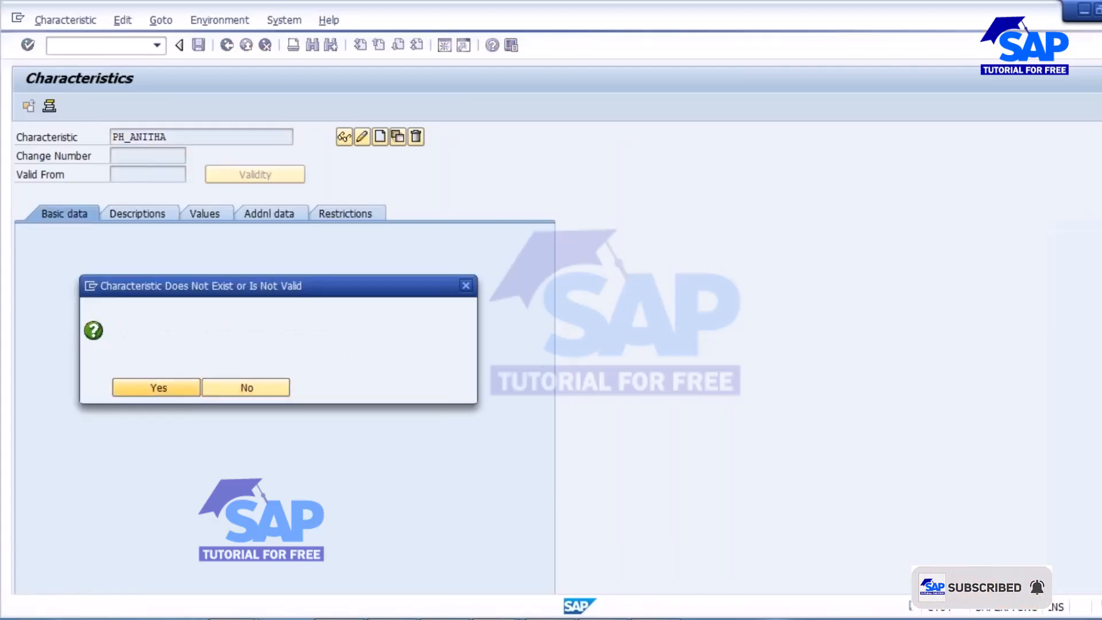
key(Return)
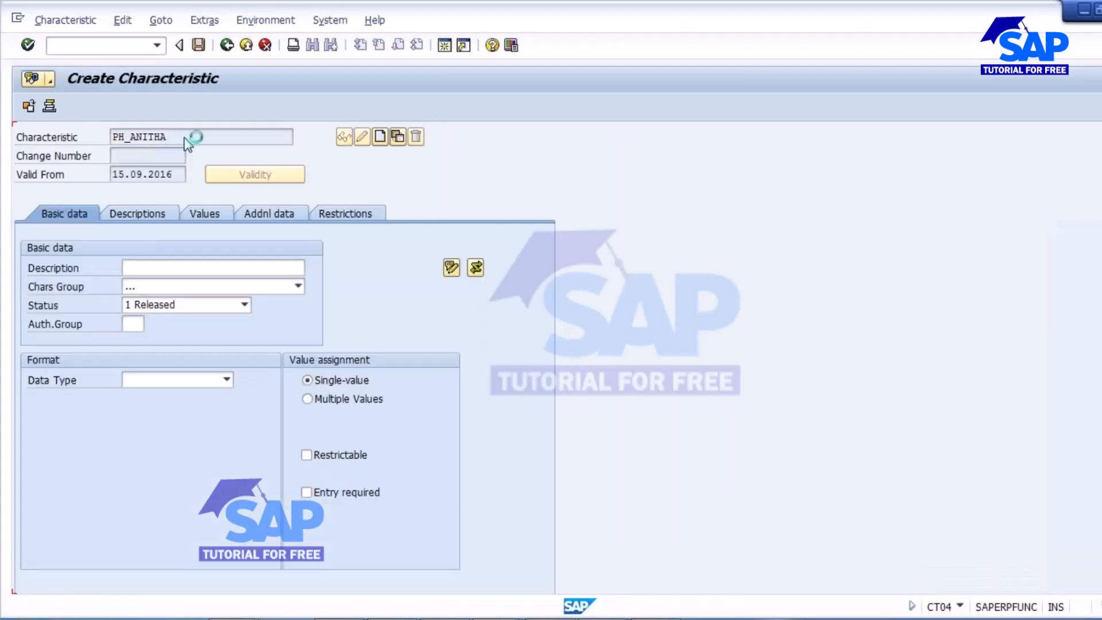
- Copy the characteristic's name into its description and assign the characteristics group BATCH Batch LO955
drag(180, 137, 110, 138)
key(ctrl+c)
click(142, 266)
key(ctrl+v)
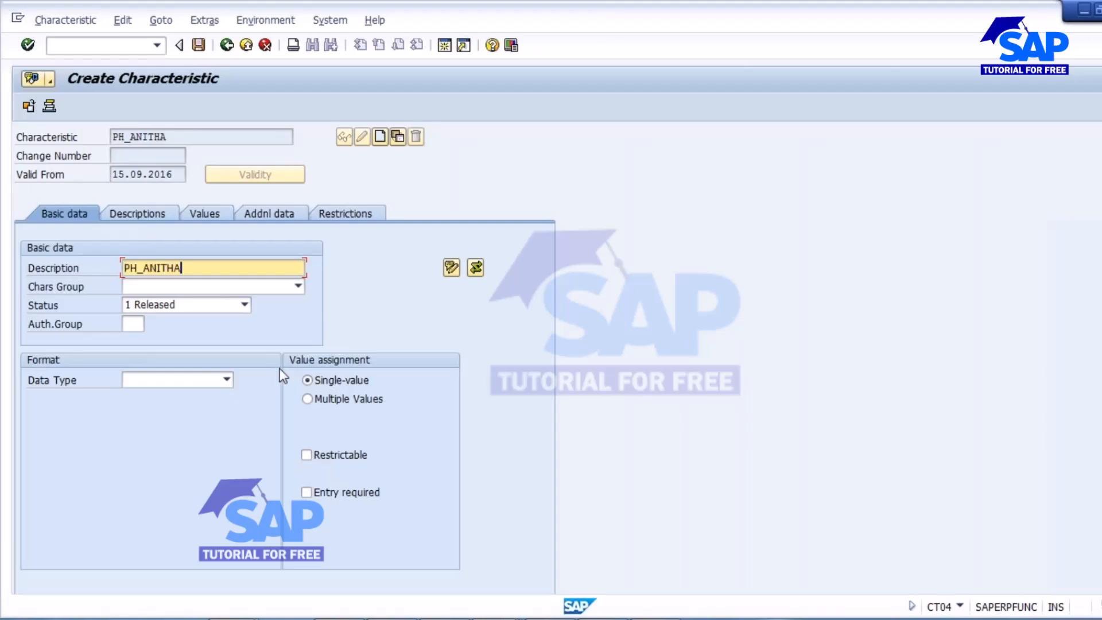
click(294, 287)
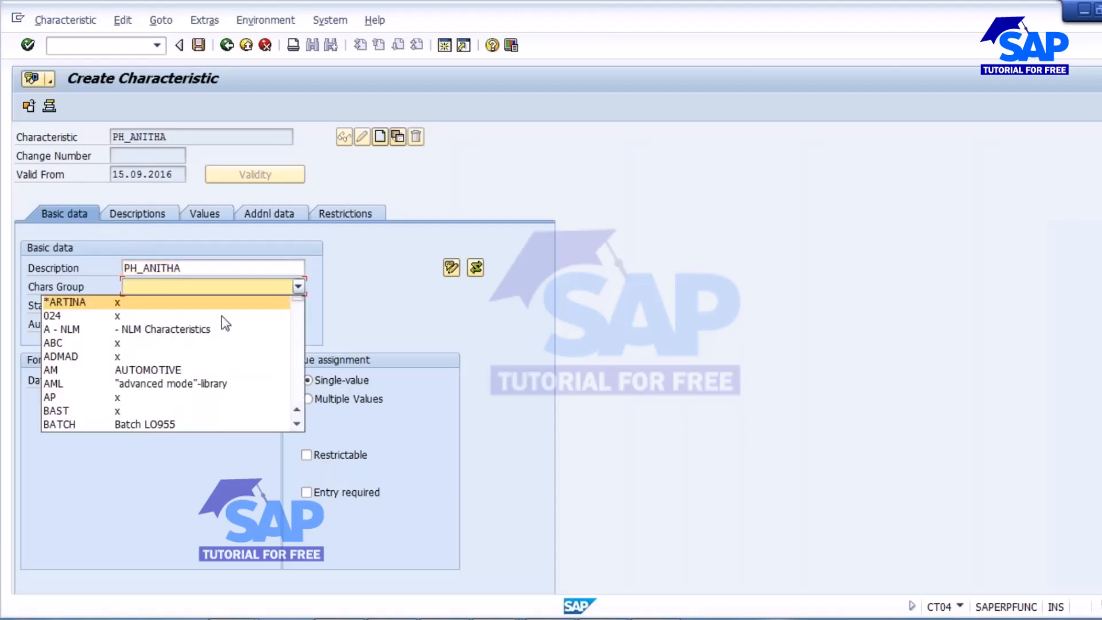
click(144, 423)
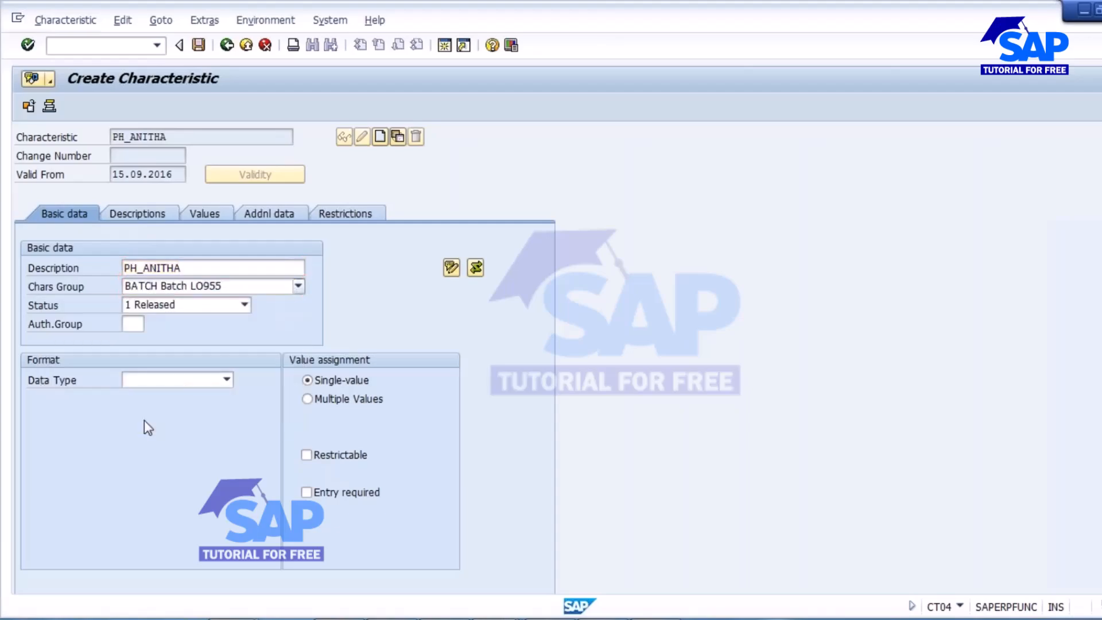
- Set the pH characteristic's data type to NUM Numeric Format with 2 characters
click(227, 380)
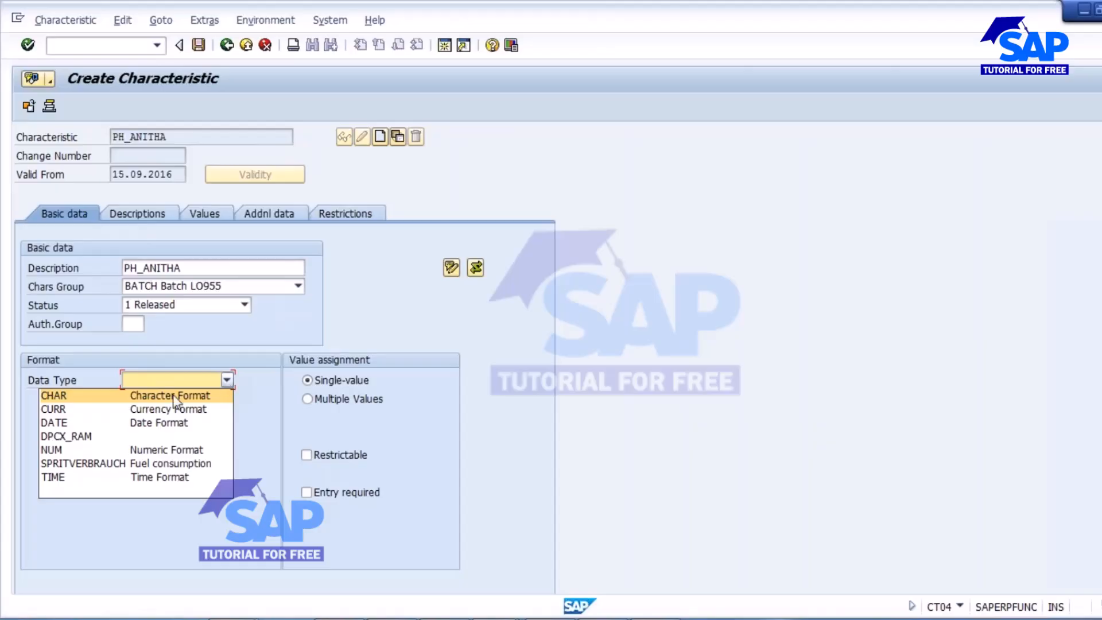
click(174, 449)
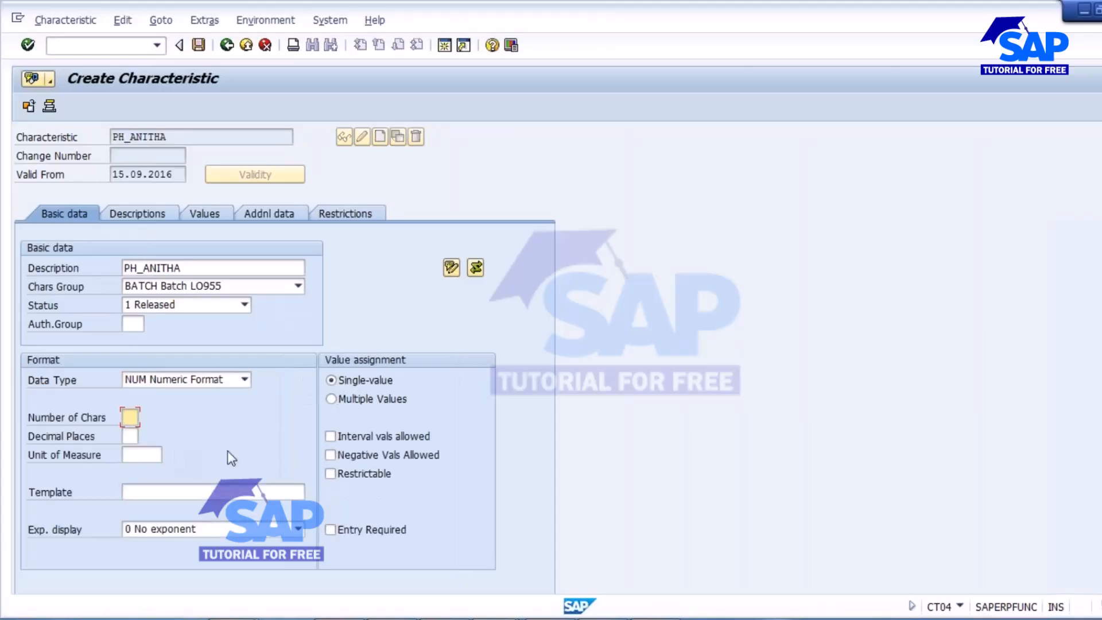
text(2)
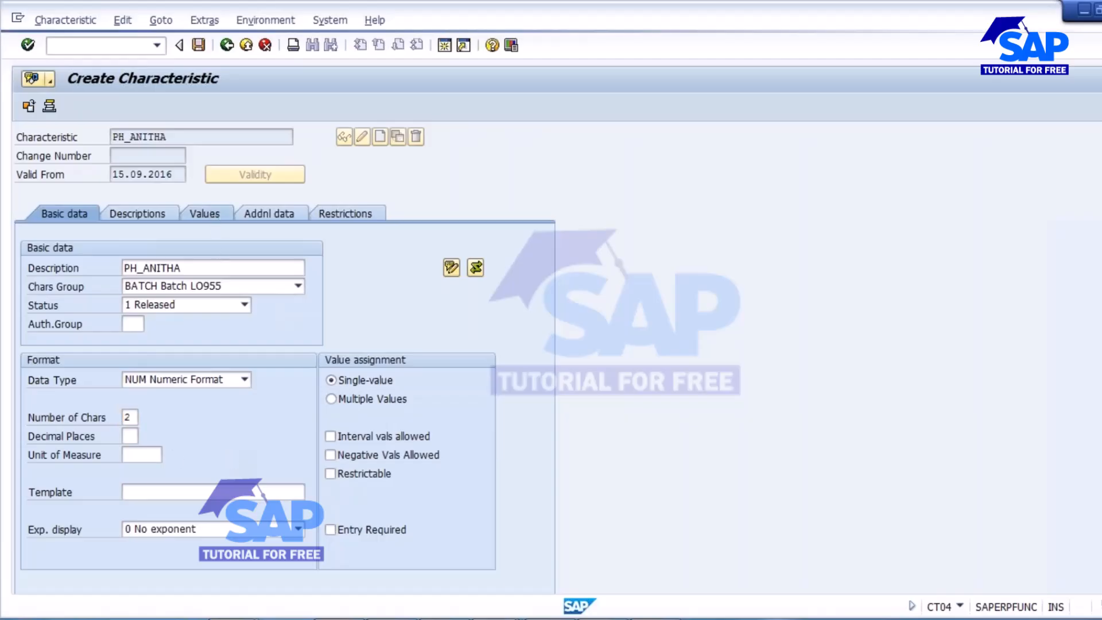
- Enter 01 - 14 as the allowed value range of the pH characteristic and save it
click(205, 213)
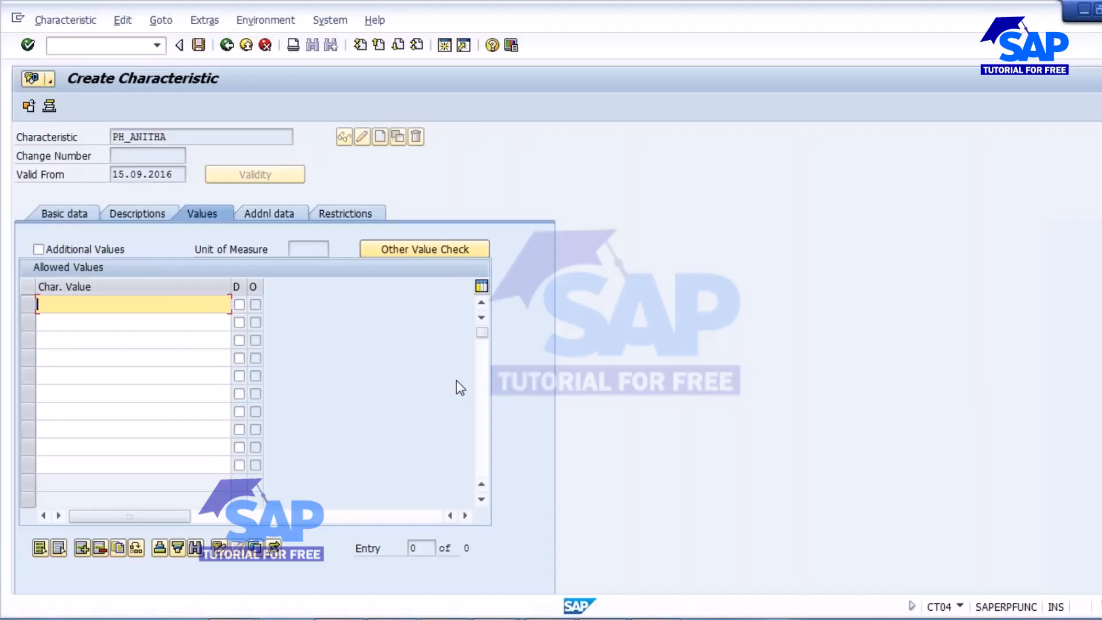
text(01 - )
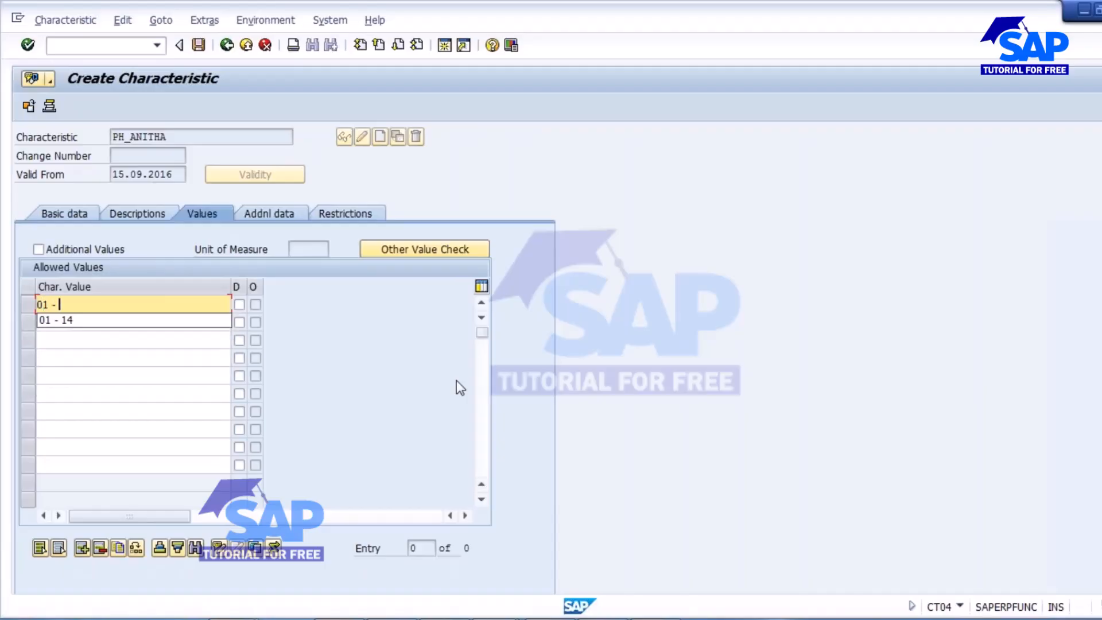
text(14)
key(Return)
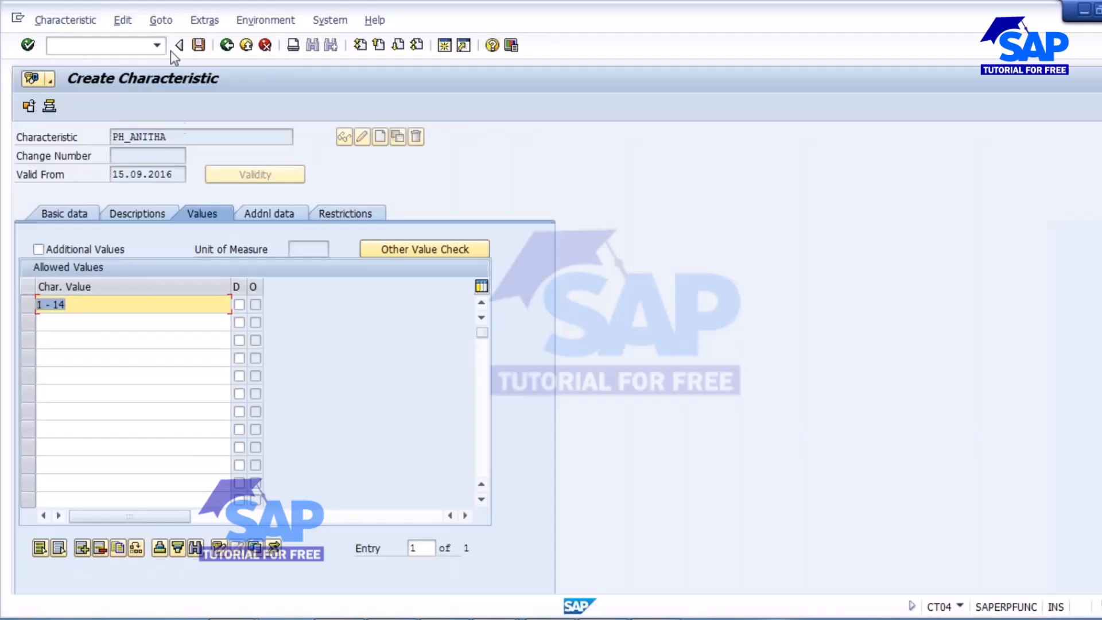
click(199, 45)
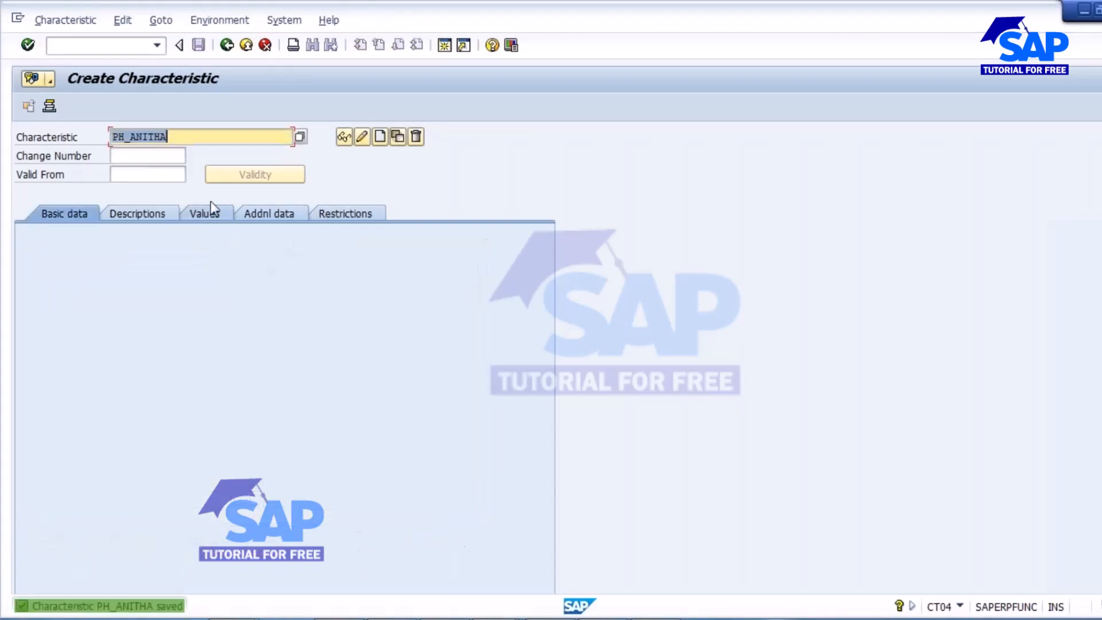
- Copy the pH characteristic's name into the Notepad notes below the Create Chara - CT04 line, and return to SAP
drag(178, 140, 76, 139)
key(ctrl+c)
click(463, 543)
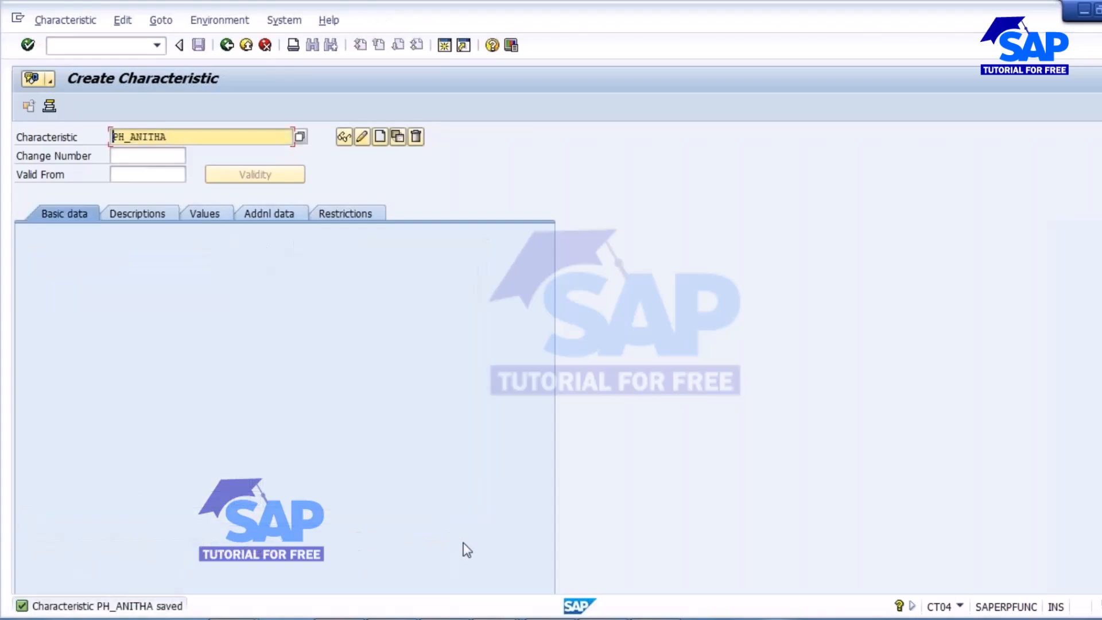
click(239, 618)
key(Return)
key(Return)
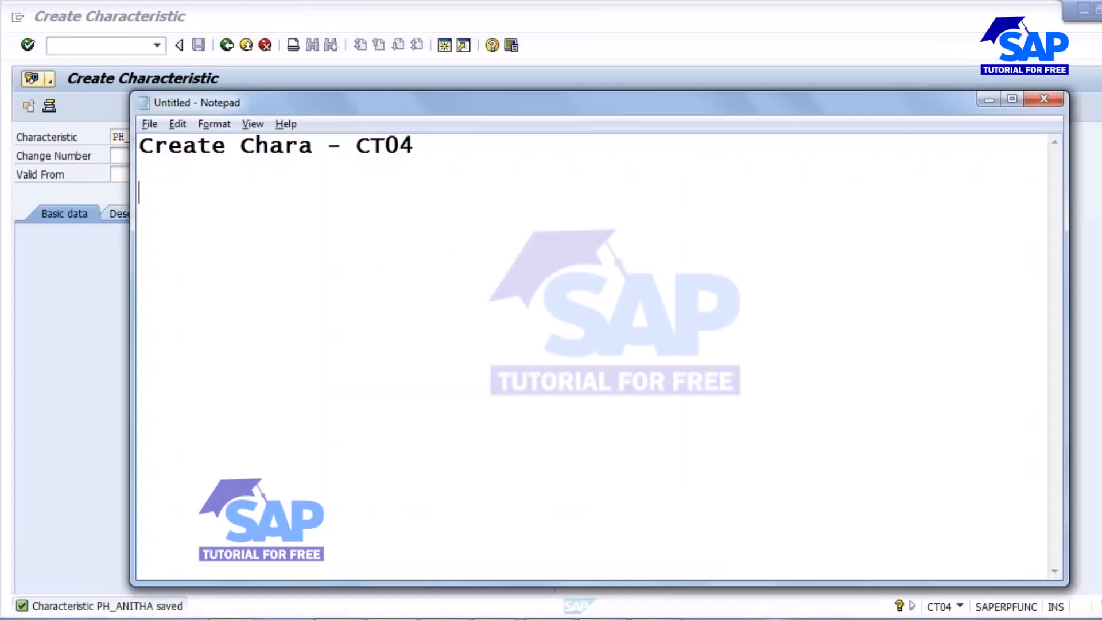
key(ctrl+v)
key(alt+Tab)
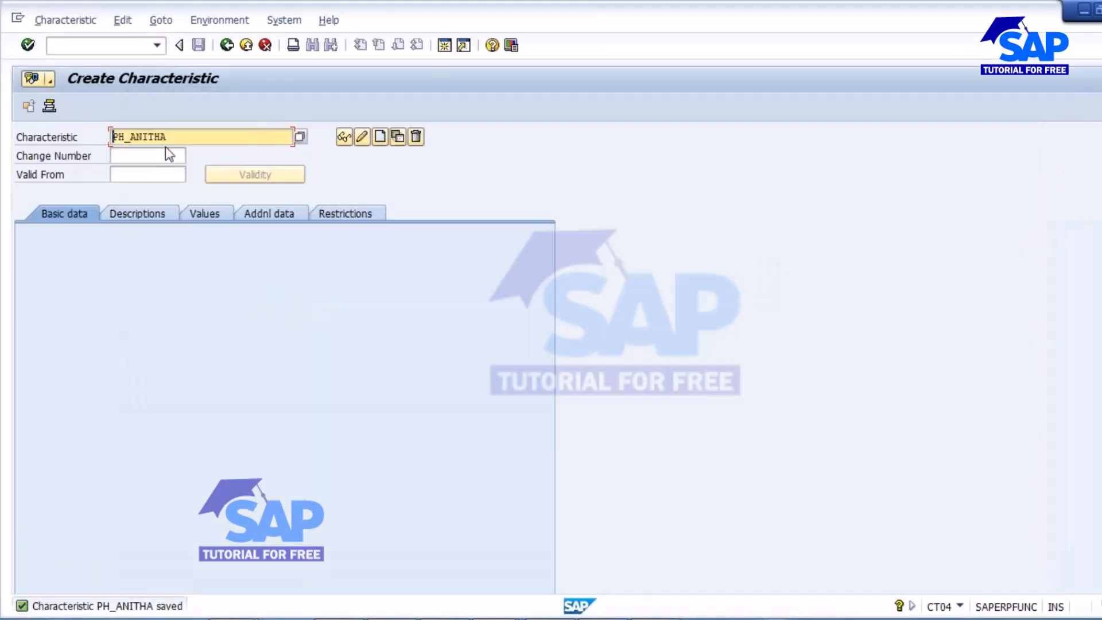
- Start creating a second characteristic named COLOUR_ followed by the person's first name
key(BackSpace)
key(BackSpace)
key(BackSpace)
key(BackSpace)
key(BackSpace)
key(BackSpace)
key(BackSpace)
key(BackSpace)
key(BackSpace)
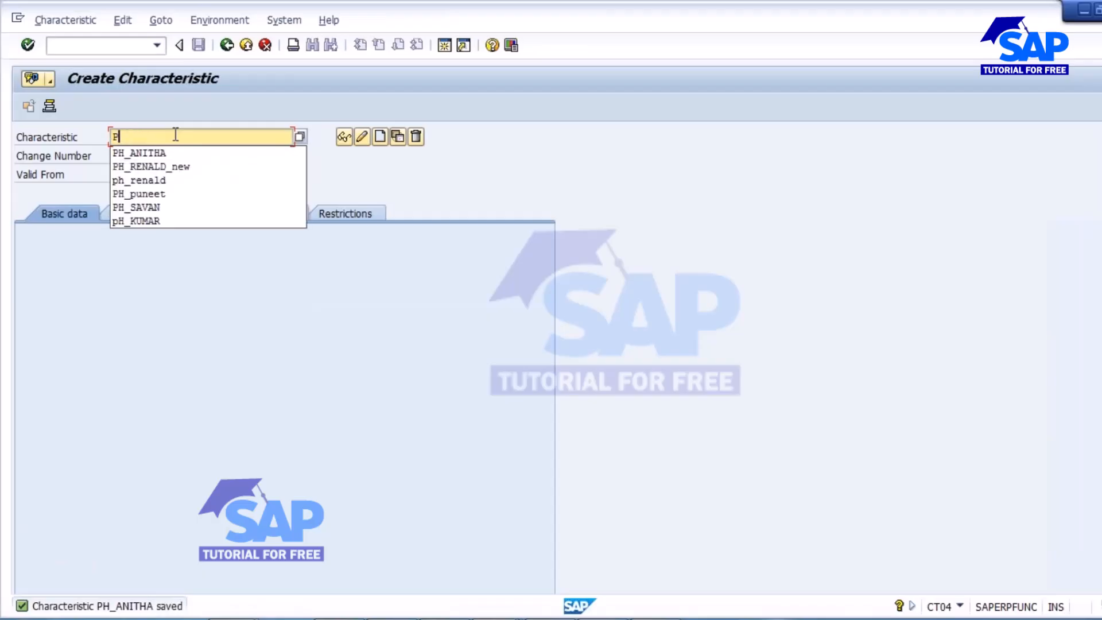
text(COLOUR)
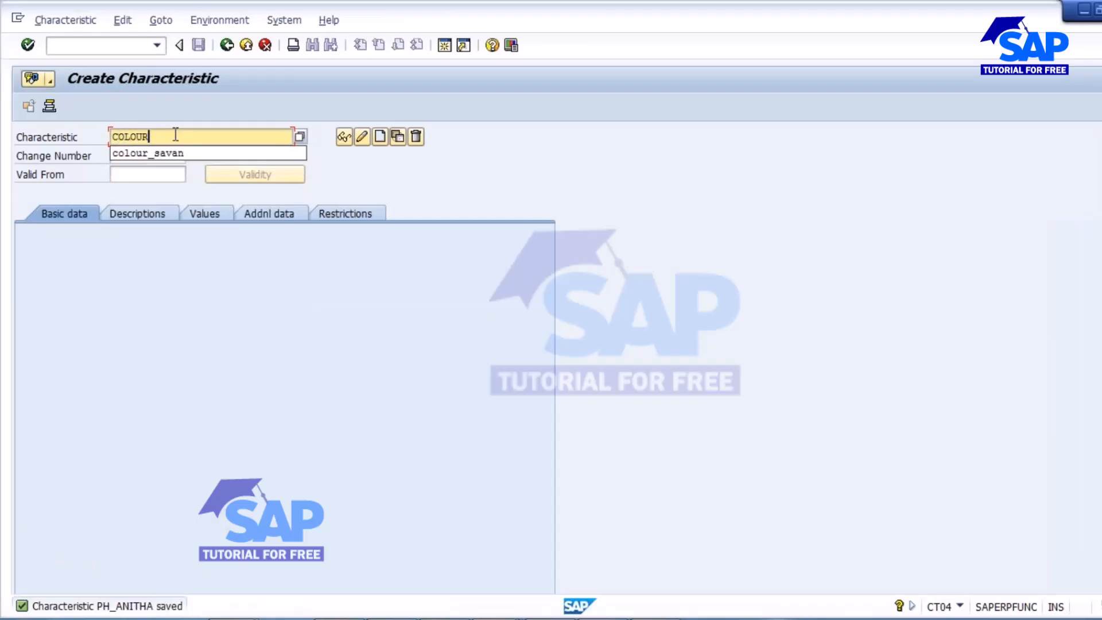
text(_ANITHA)
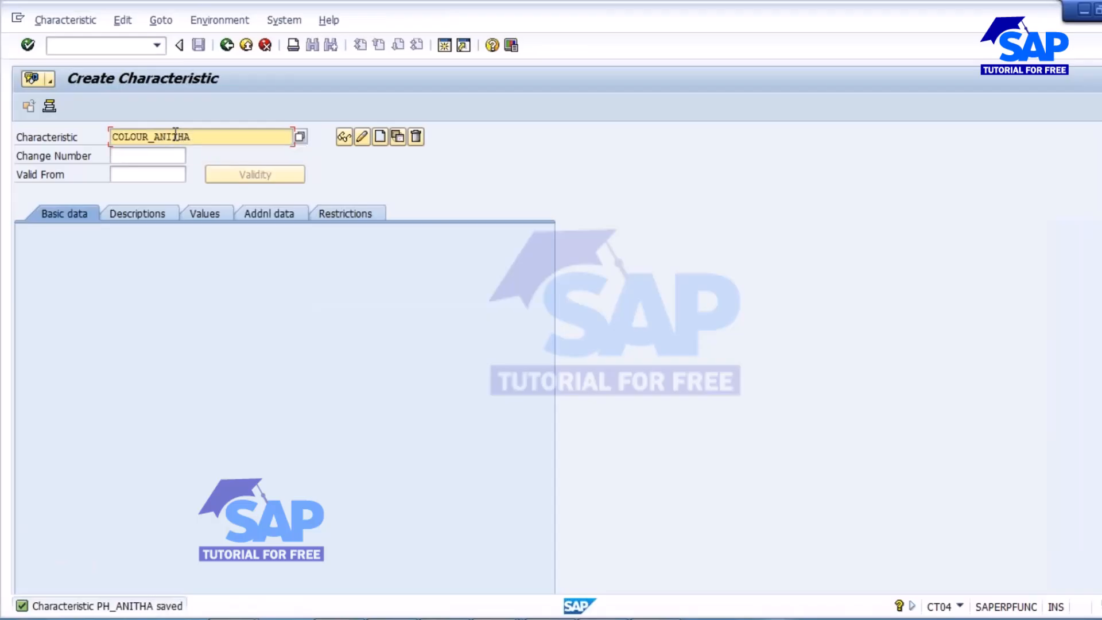
key(Return)
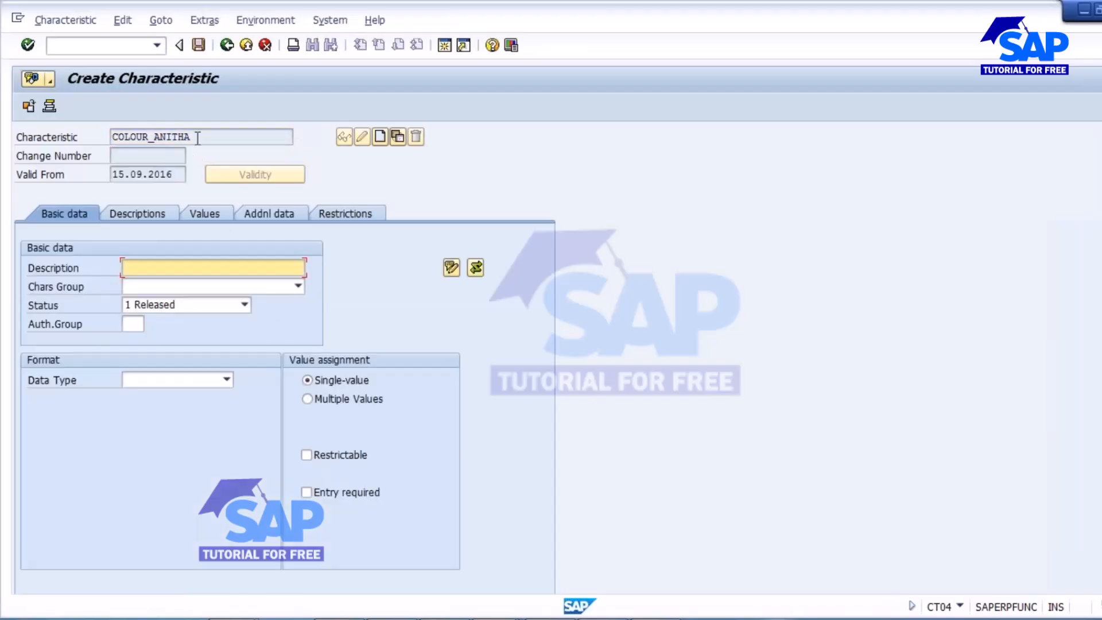
- Copy the colour characteristic's name into its description and assign the characteristics group BATCH Batch LO955
drag(197, 137, 102, 134)
key(ctrl+c)
click(182, 268)
key(ctrl+v)
click(299, 288)
click(166, 422)
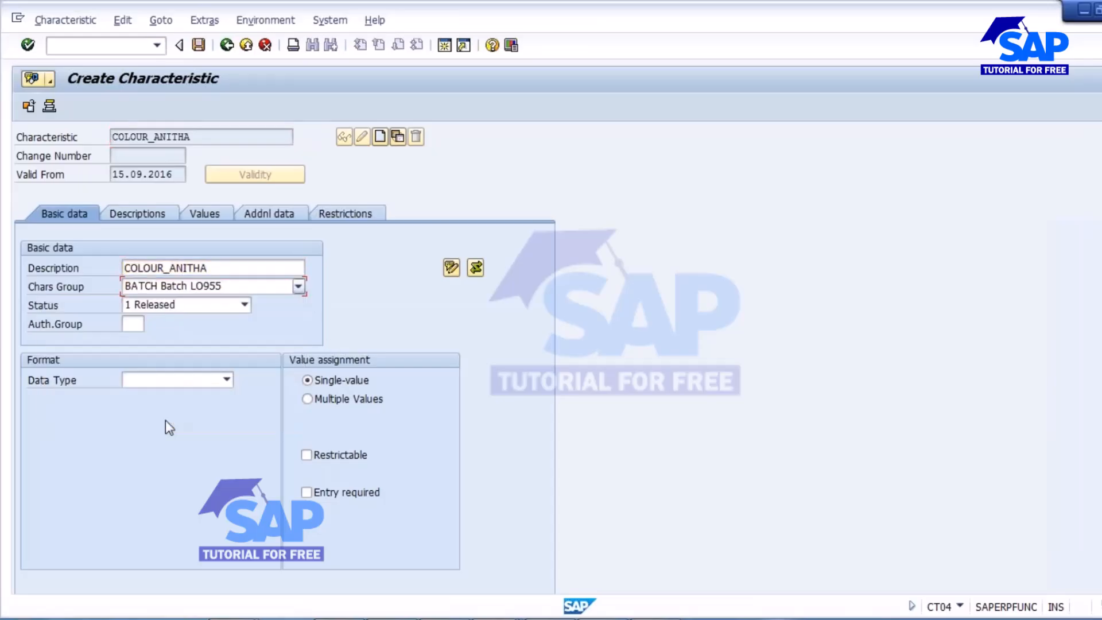
- Set the colour characteristic's data type to CHAR Character Format with number of characters 01
click(227, 380)
click(189, 399)
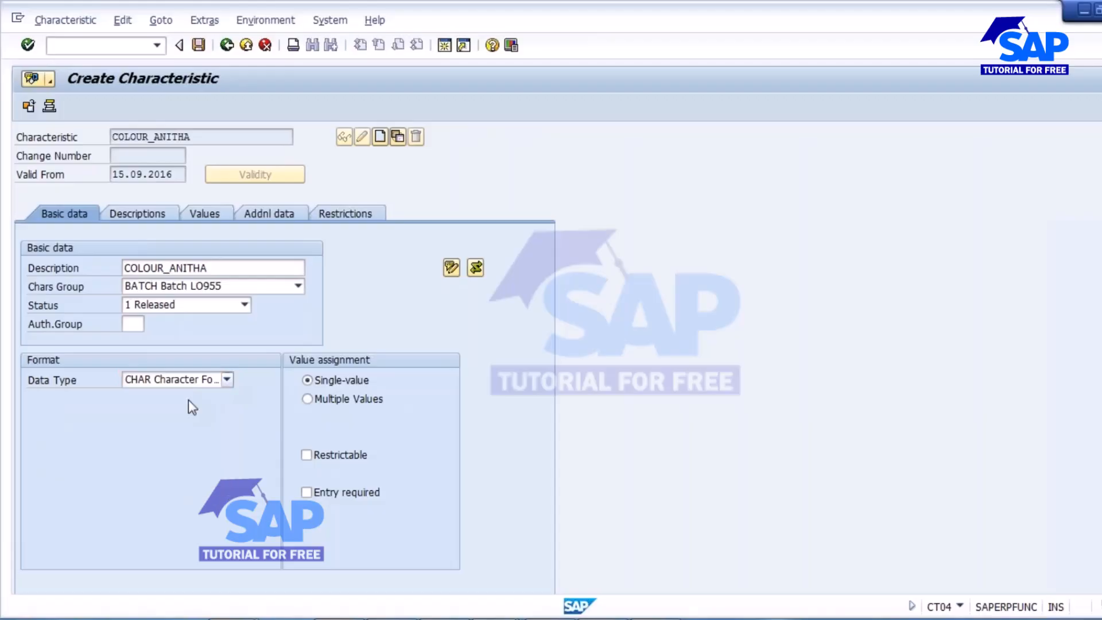
text(01)
key(Return)
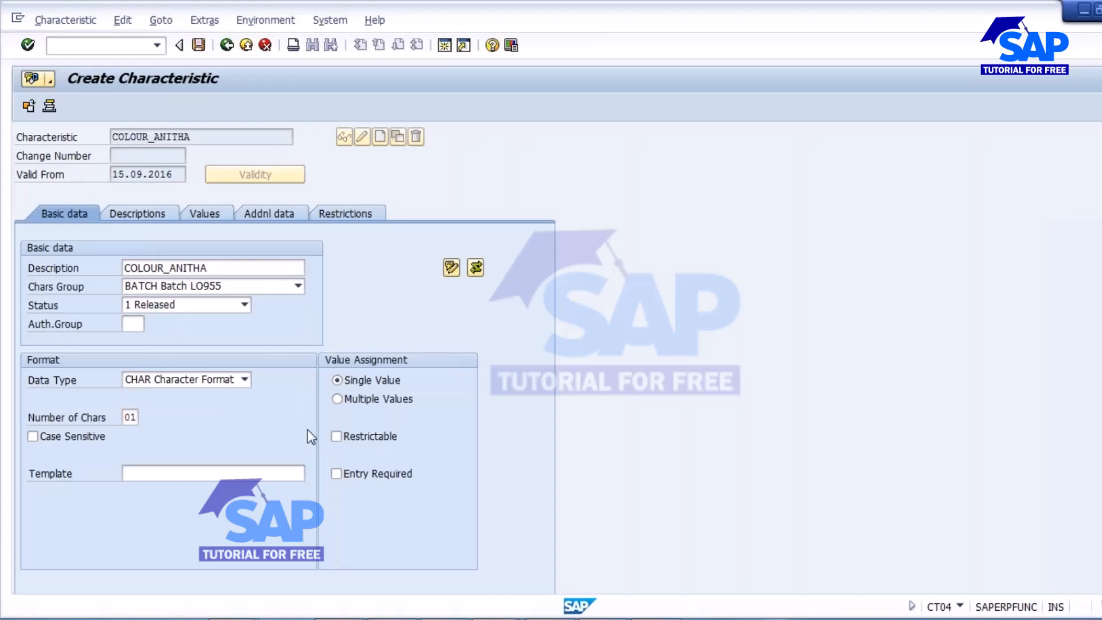
- Enter 1 as the first allowed value of the colour characteristic
click(217, 215)
text(0)
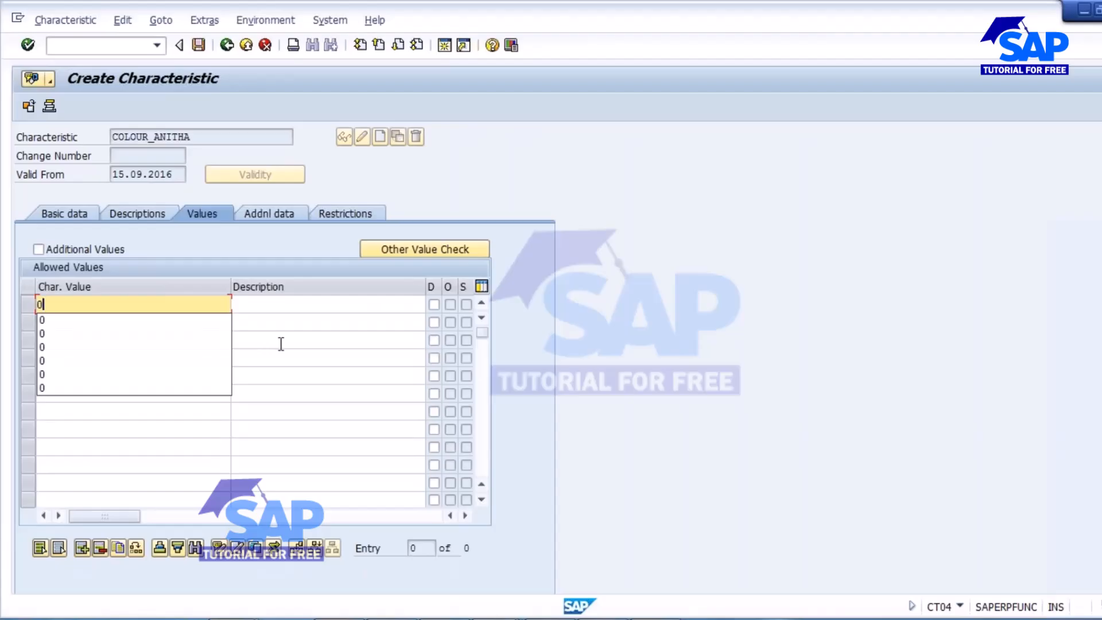
key(BackSpace)
text(1)
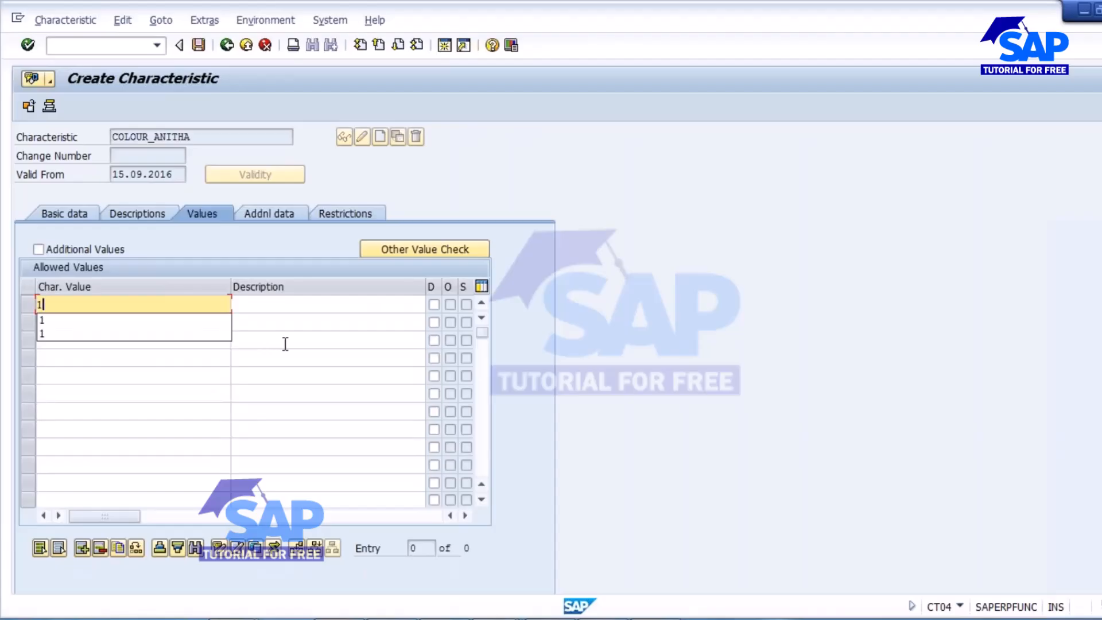
click(272, 308)
- Set the colour characteristic's number of characters to 2 and make its first allowed value 01 with the description BLACK
click(64, 210)
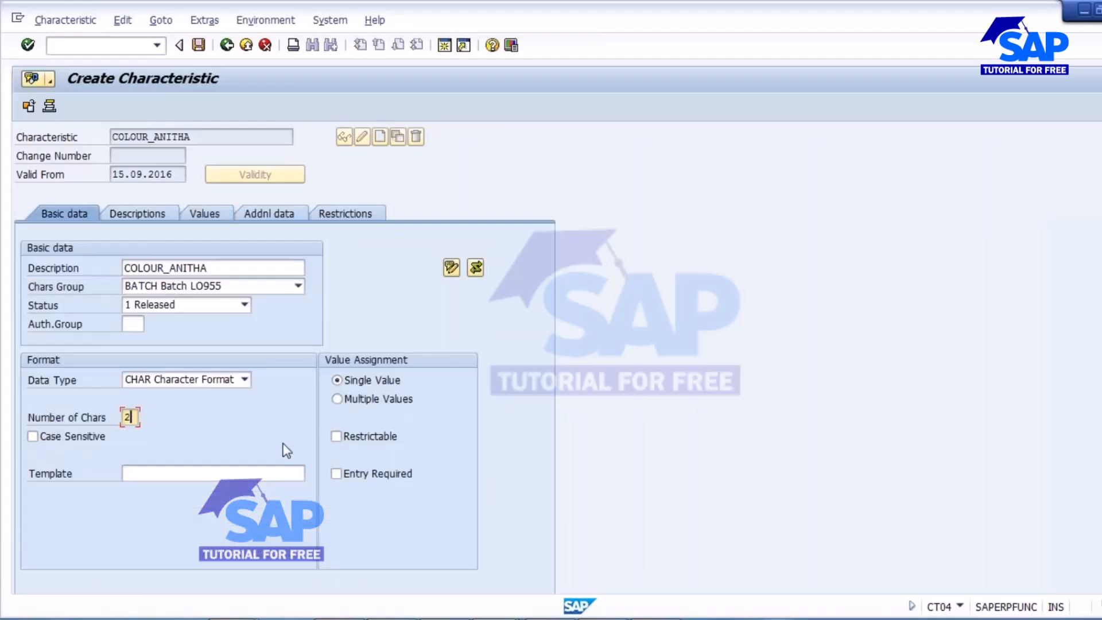
click(208, 214)
click(122, 304)
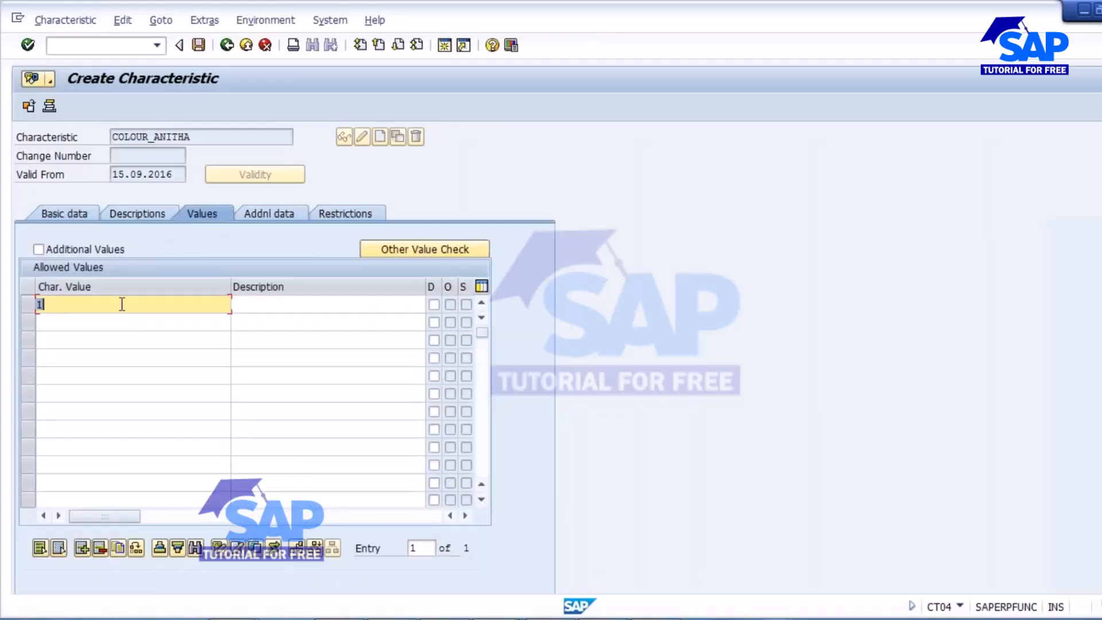
text(02)
key(BackSpace)
text(1)
click(281, 307)
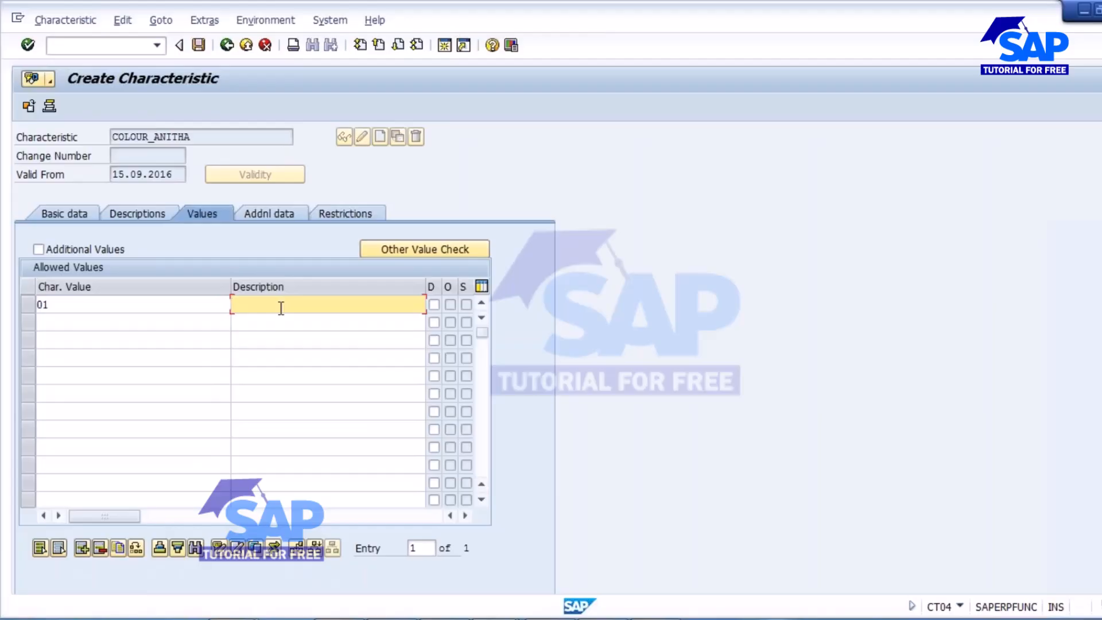
key(Return)
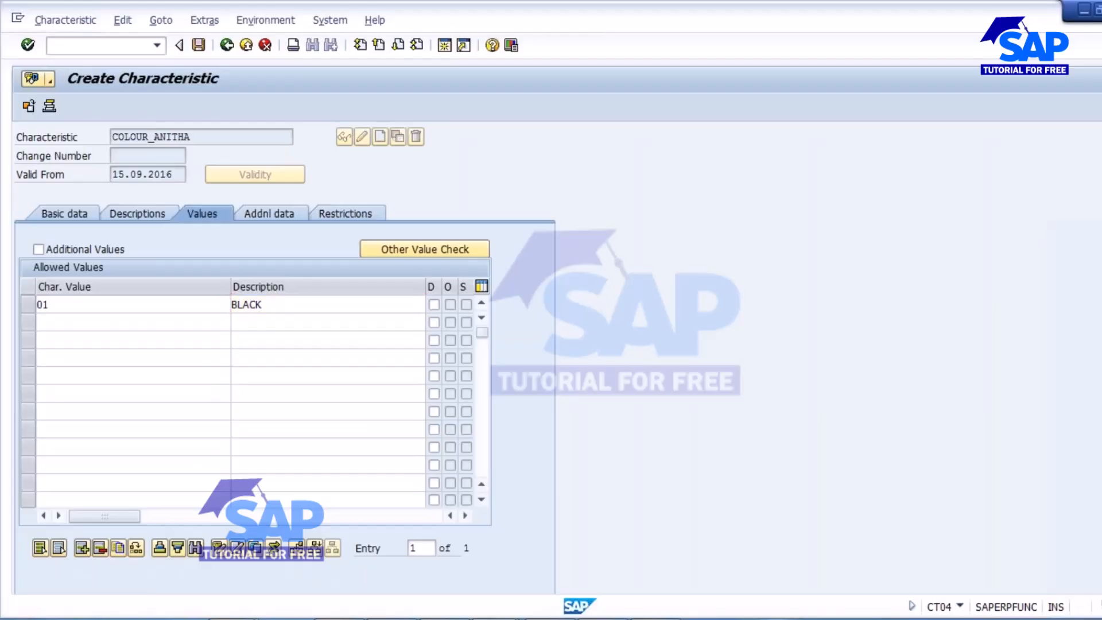
- Add 02 as the colour characteristic's second allowed value and change the description of value 01 to light yellow
click(113, 322)
text(02)
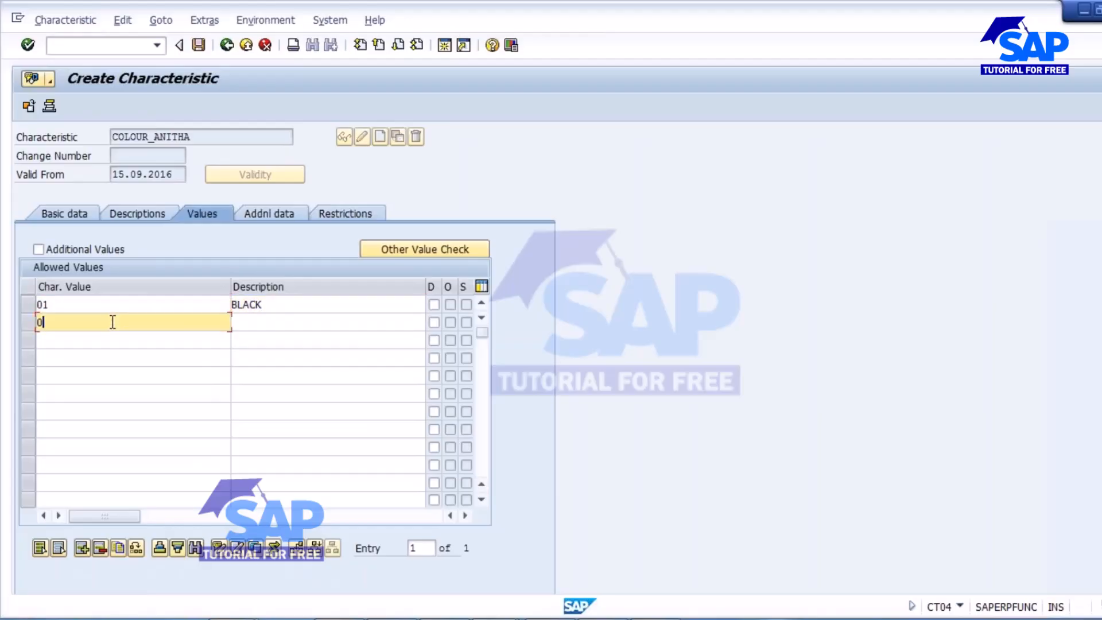
key(Tab)
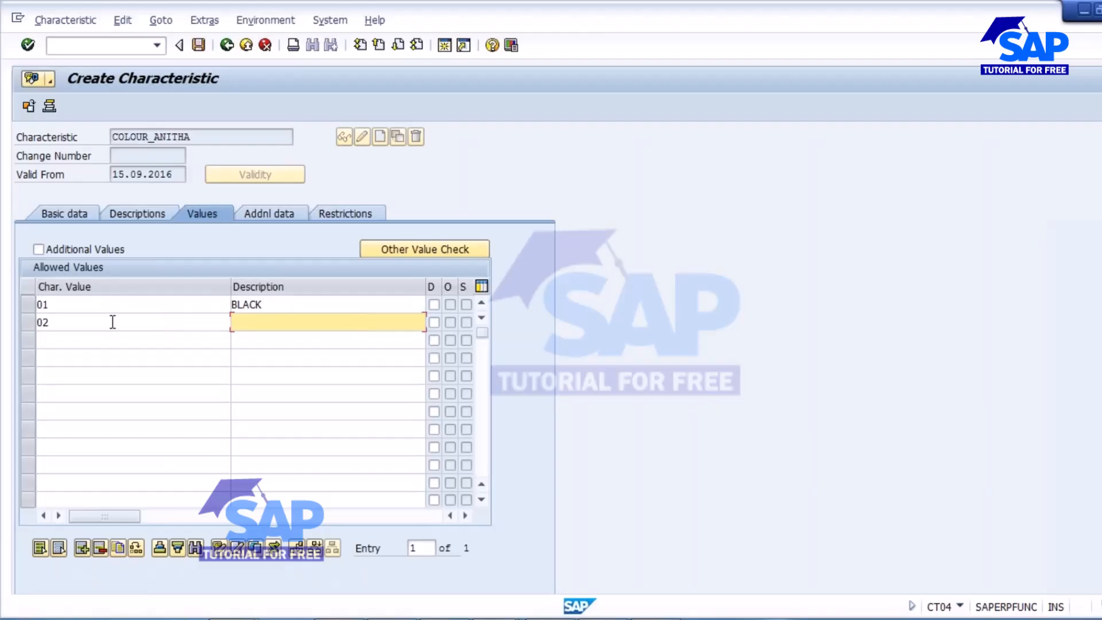
click(277, 308)
key(BackSpace)
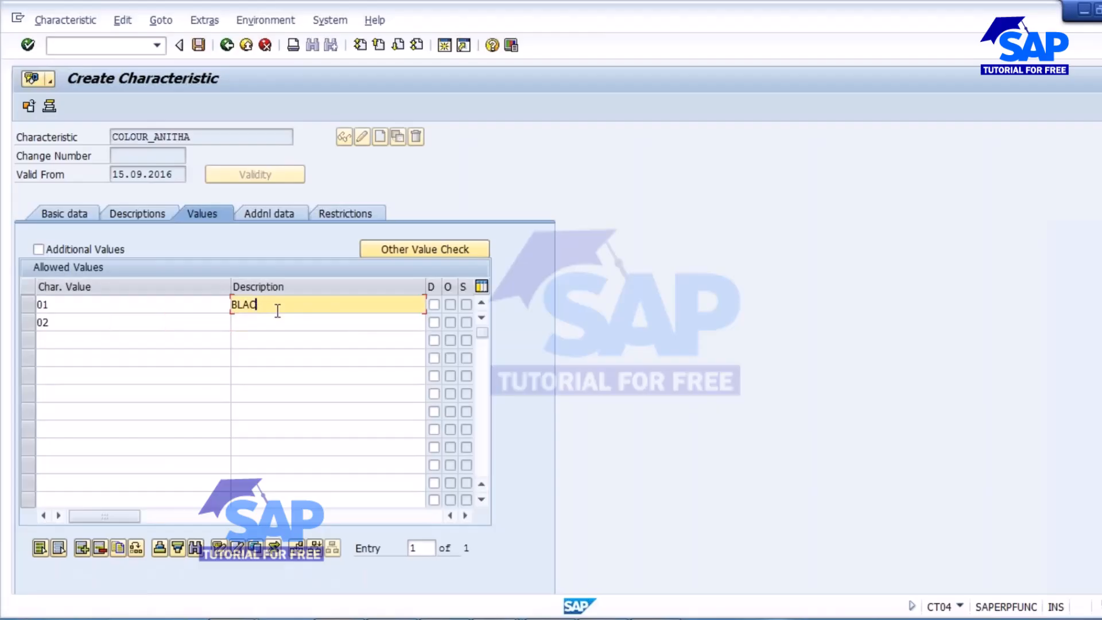
key(BackSpace)
key(BackSpace)
key(BackSpace)
key(BackSpace)
text(LIGHT)
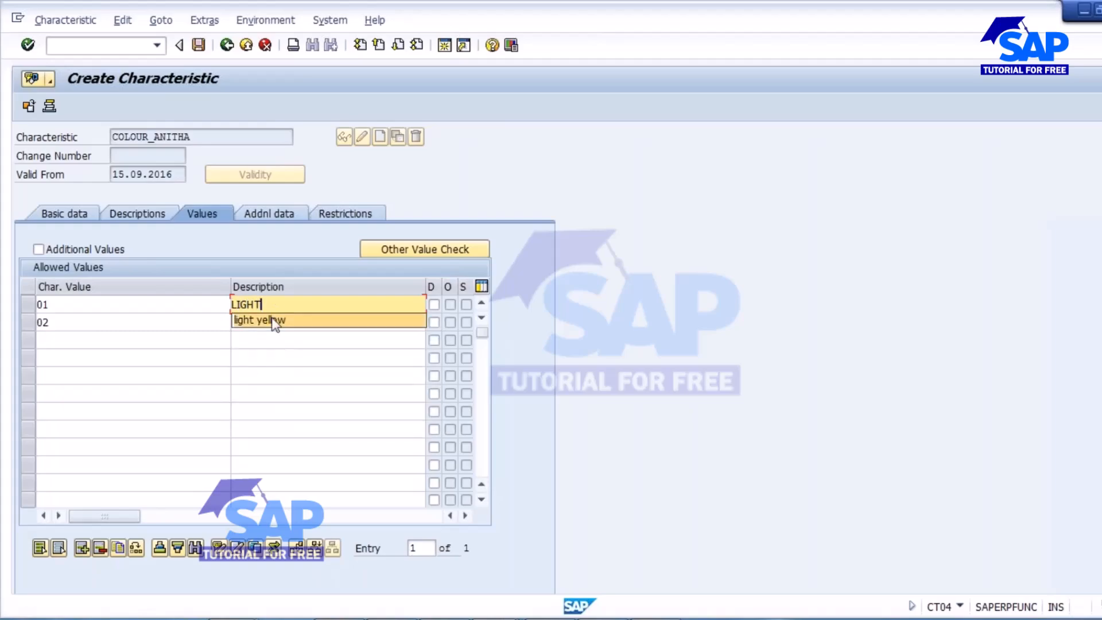
click(273, 319)
- Give the colour characteristic's allowed value 02 the description dark yellow
click(103, 325)
text(02)
click(274, 321)
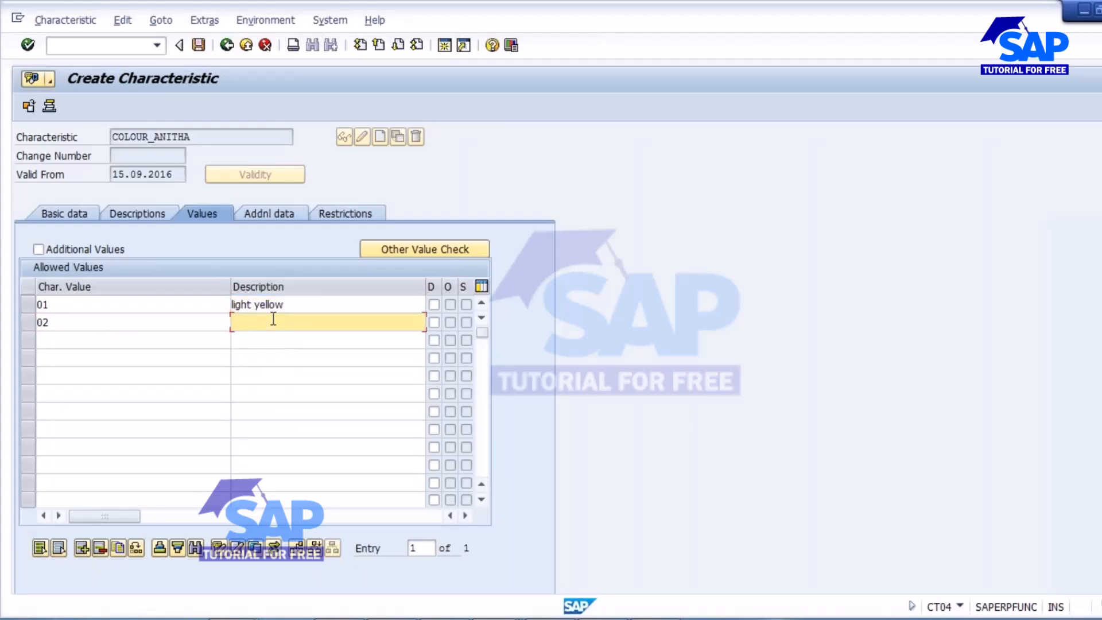
text(DARK)
click(273, 338)
- Add 03 as the third allowed value with the description pale yellow
click(98, 342)
text(03)
key(Tab)
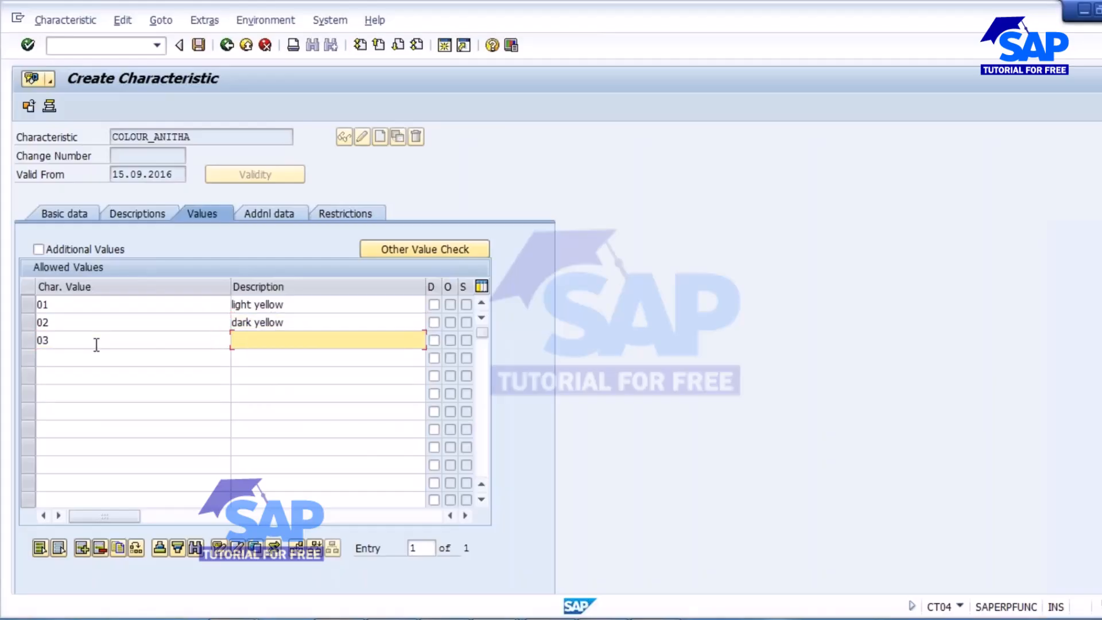
text(PALE)
click(255, 357)
key(Return)
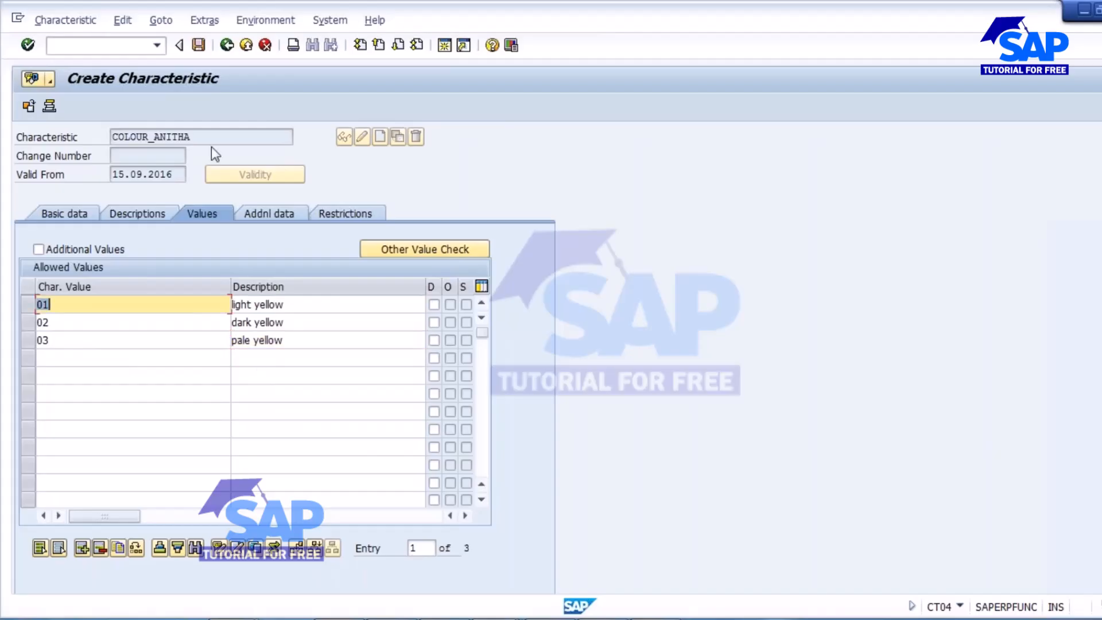
- Check the colour characteristic's name and its three value descriptions, and save the characteristic
double_click(213, 137)
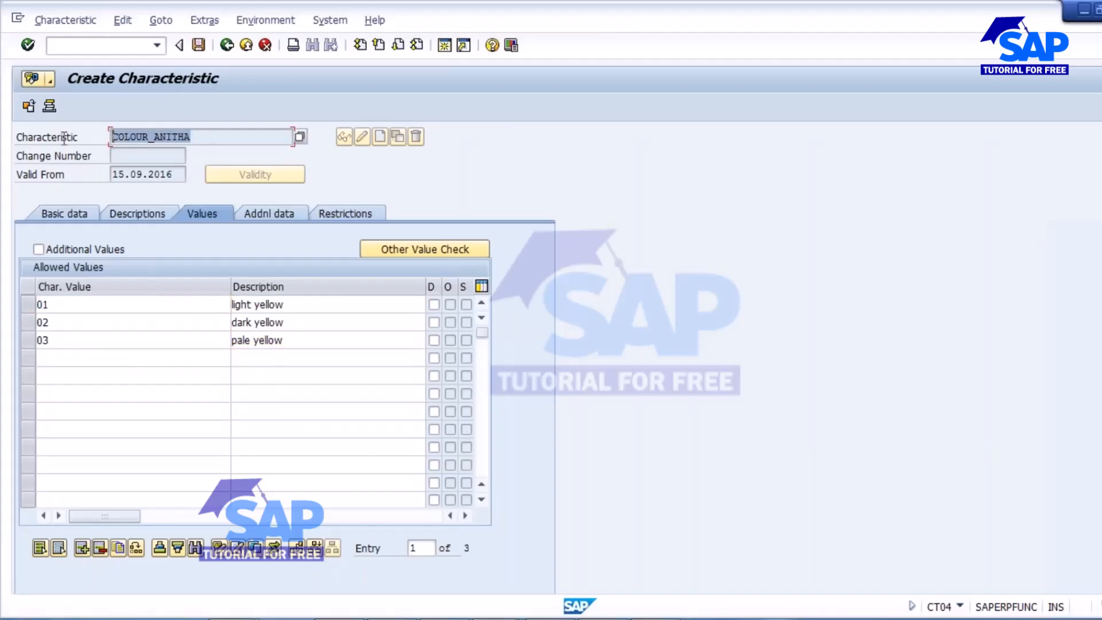
click(290, 307)
click(293, 325)
click(295, 339)
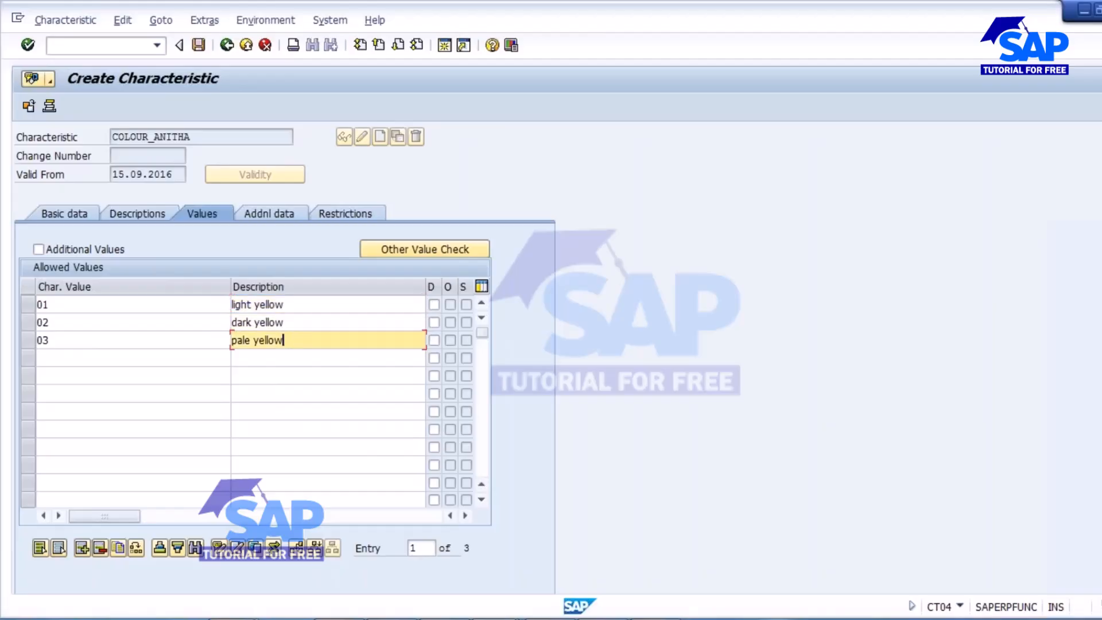
click(198, 45)
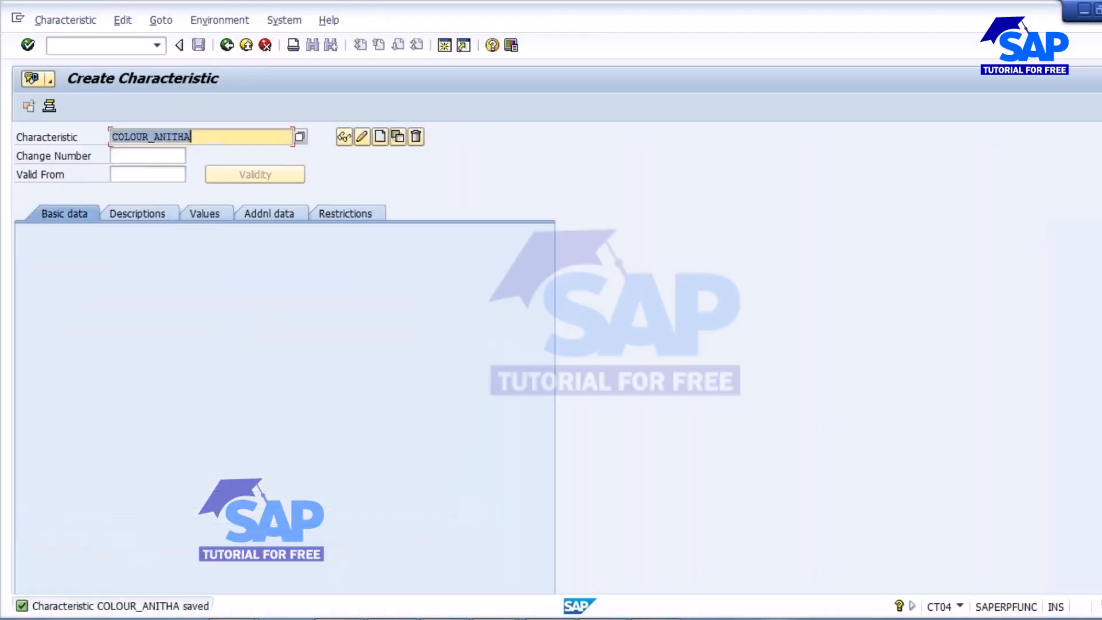
- Start creating a potency characteristic by replacing COLOUR with POTENCY in the characteristic name
click(191, 137)
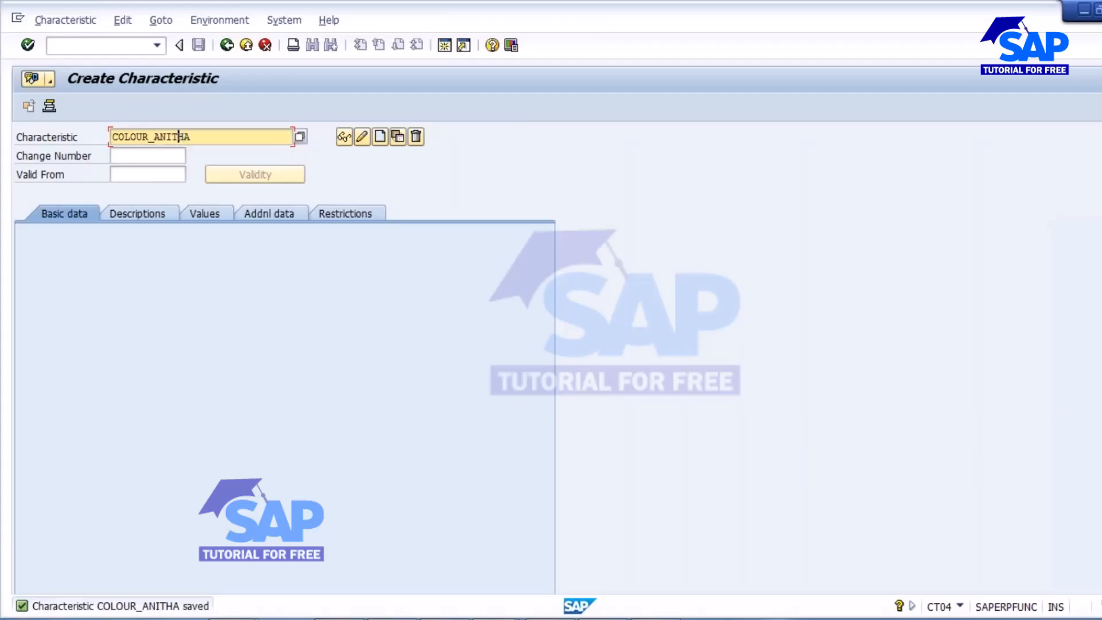
key(Delete)
key(Delete)
key(Delete)
key(Delete)
key(Delete)
key(Delete)
key(Delete)
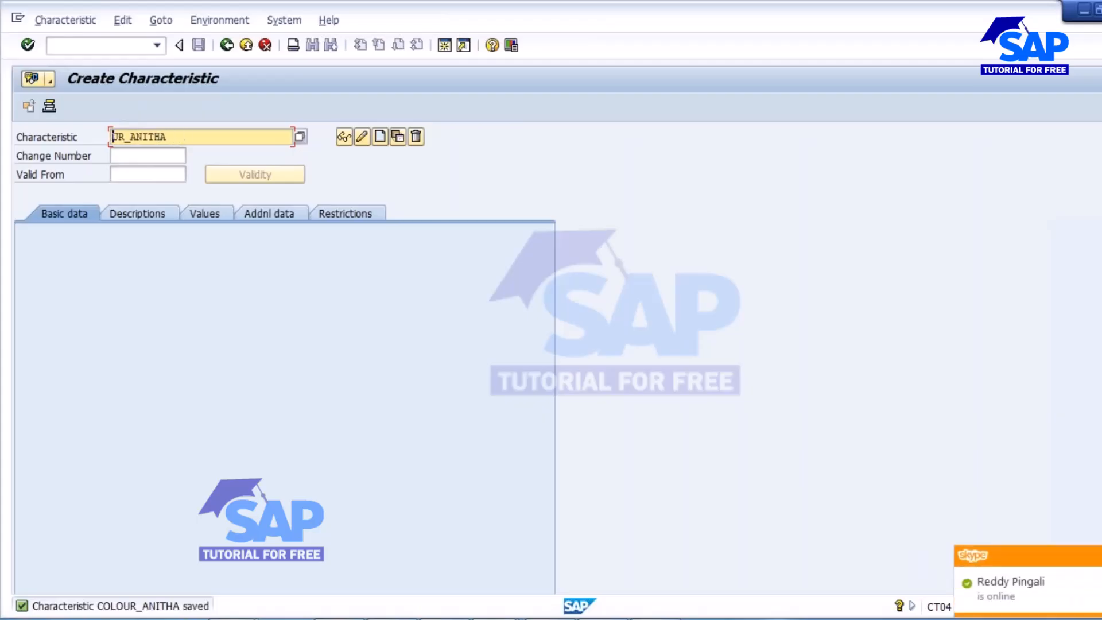
text(Potency)
key(Return)
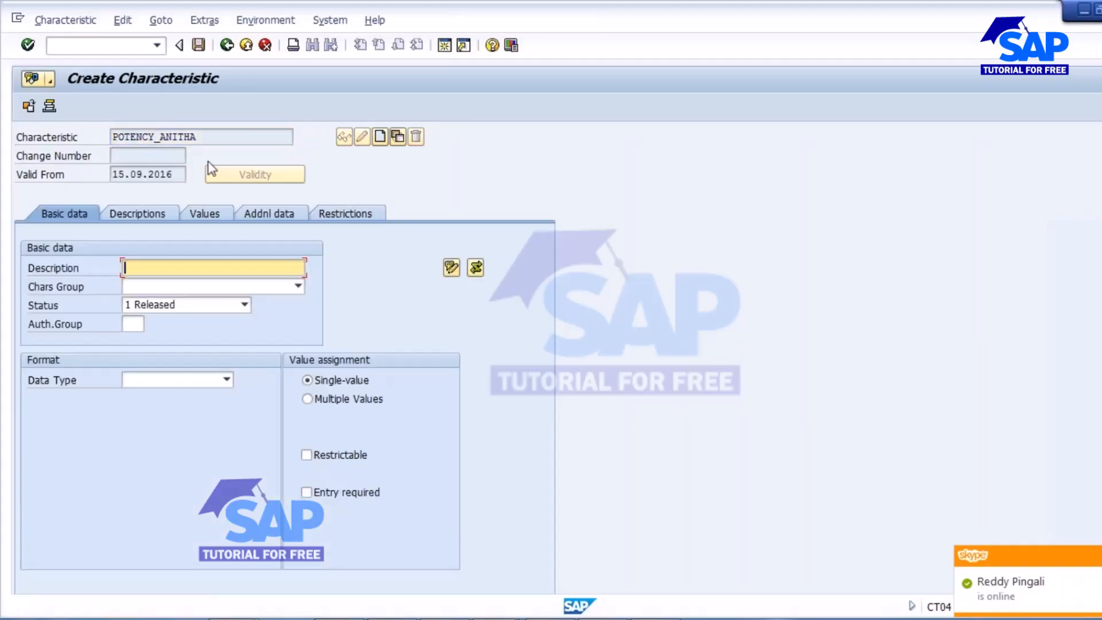
- Copy the potency characteristic's name into its description and assign the characteristics group BATCH Batch LO955
click(198, 137)
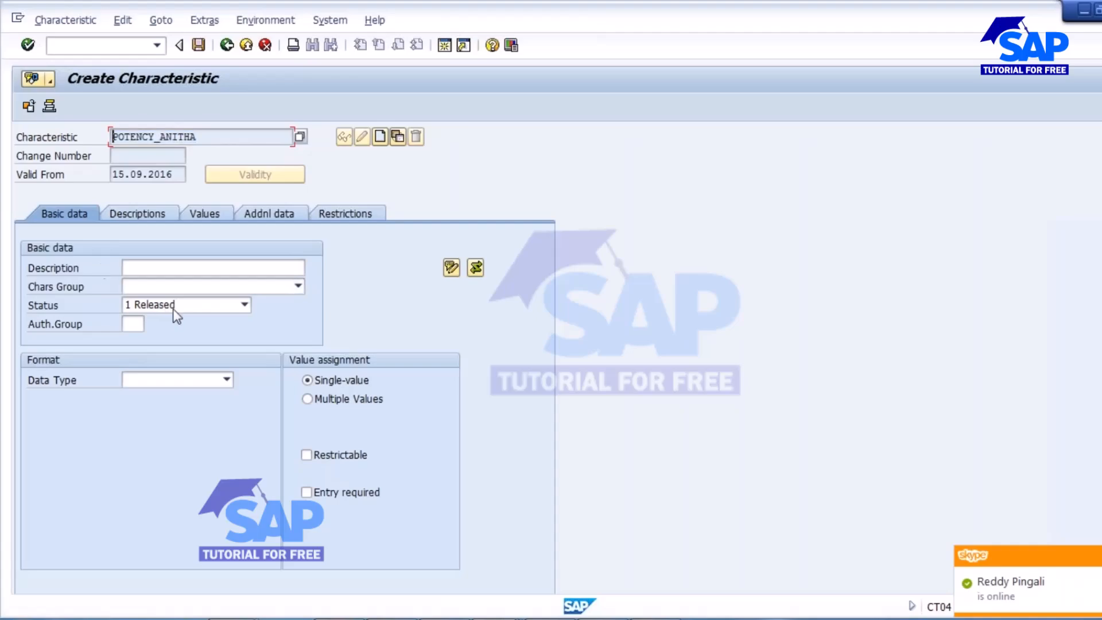
click(151, 263)
text(POTENCY_ANITHA)
click(298, 287)
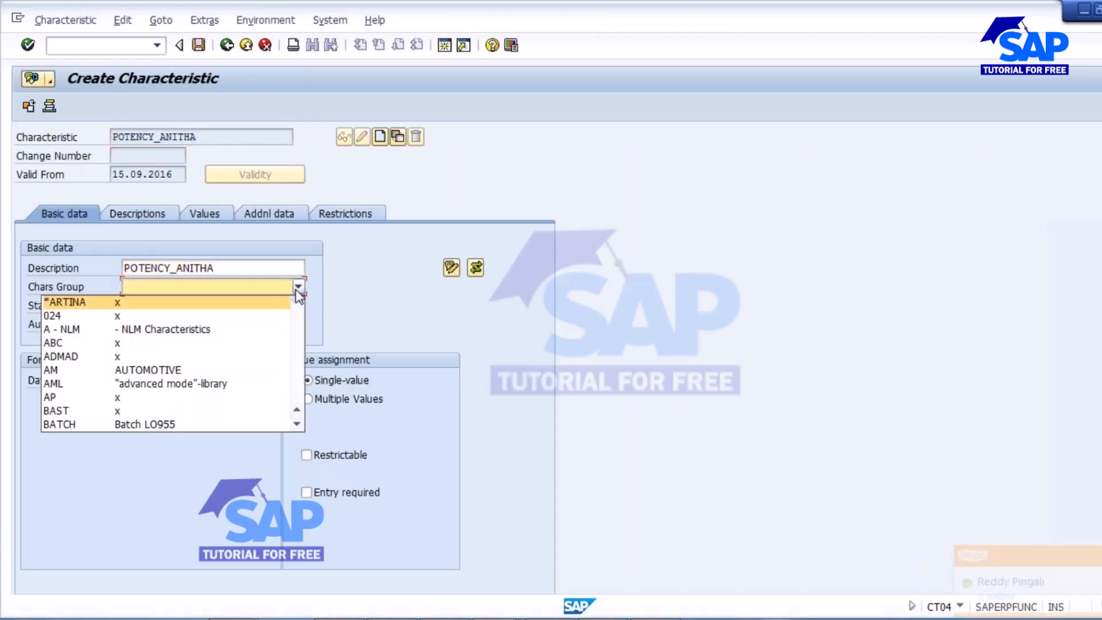
click(158, 422)
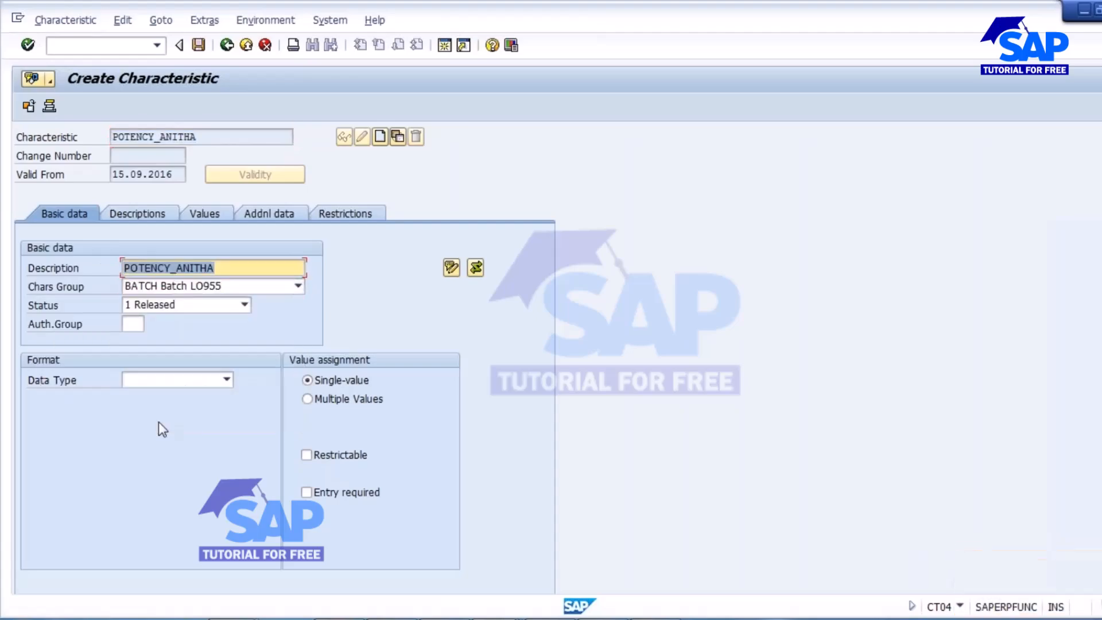
- Set the potency characteristic's data type to NUM Numeric Format with 3 characters, 1 decimal place and % as unit of measure
click(226, 379)
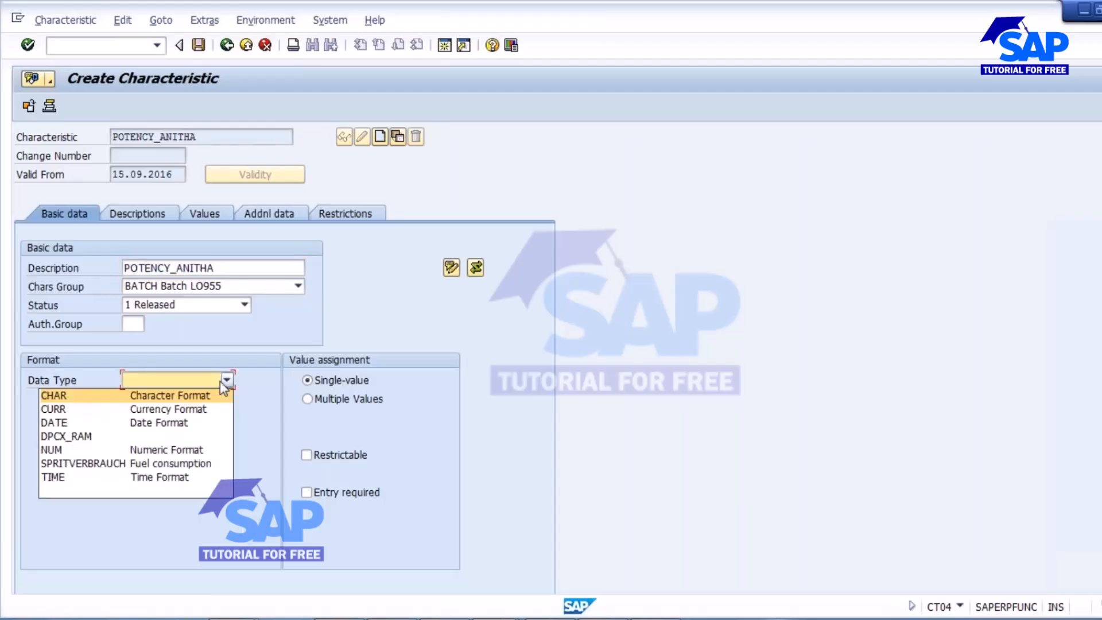
click(157, 447)
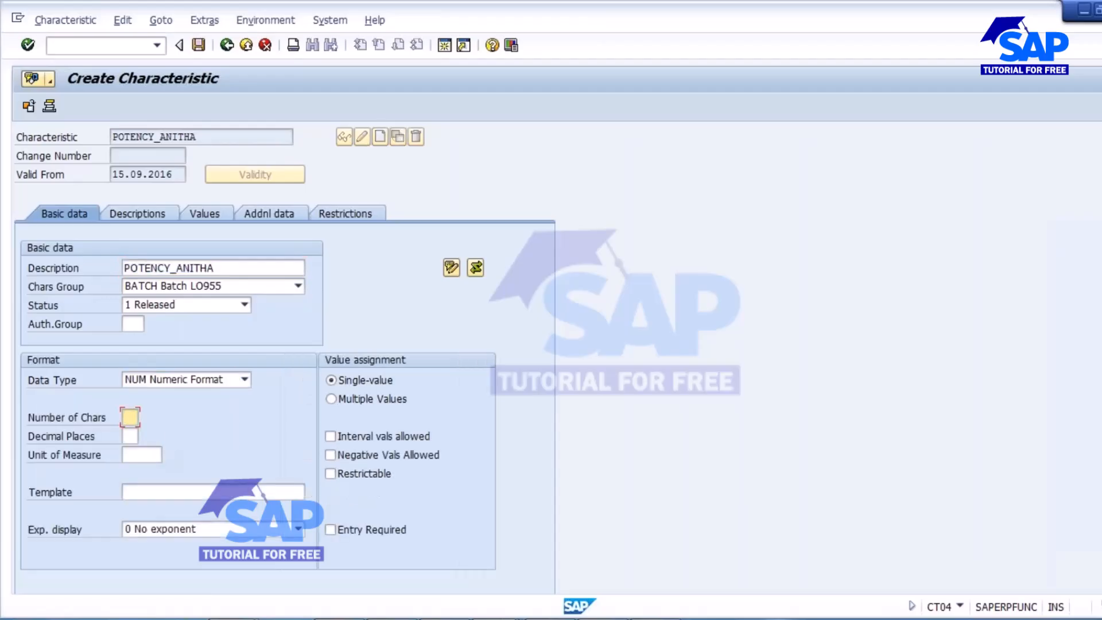
text(3)
click(129, 436)
text(1)
click(141, 455)
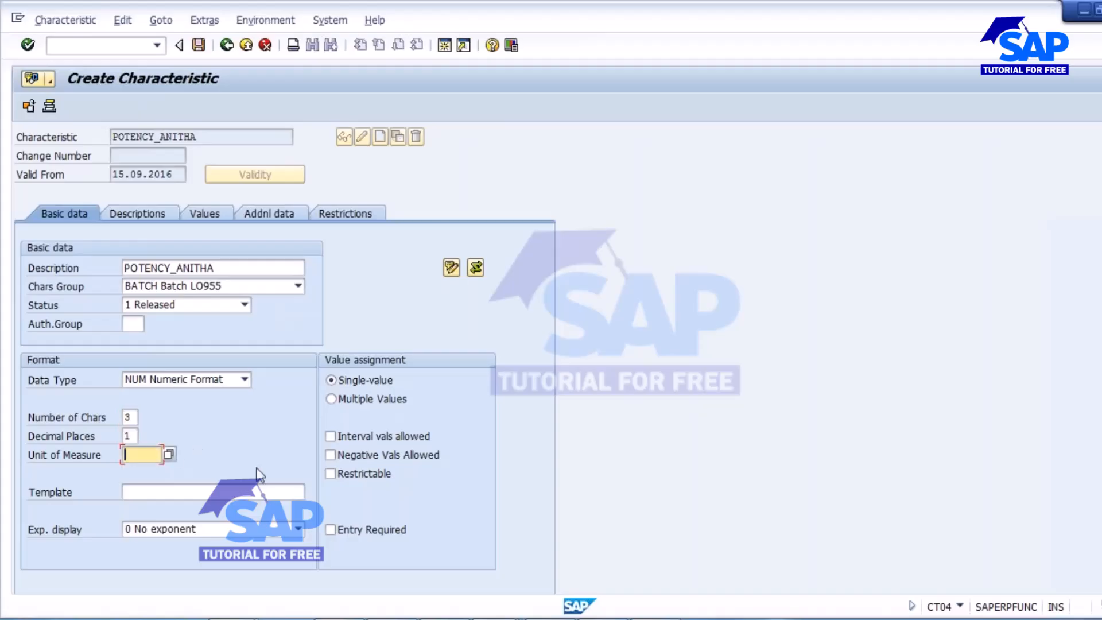
text(%)
key(Return)
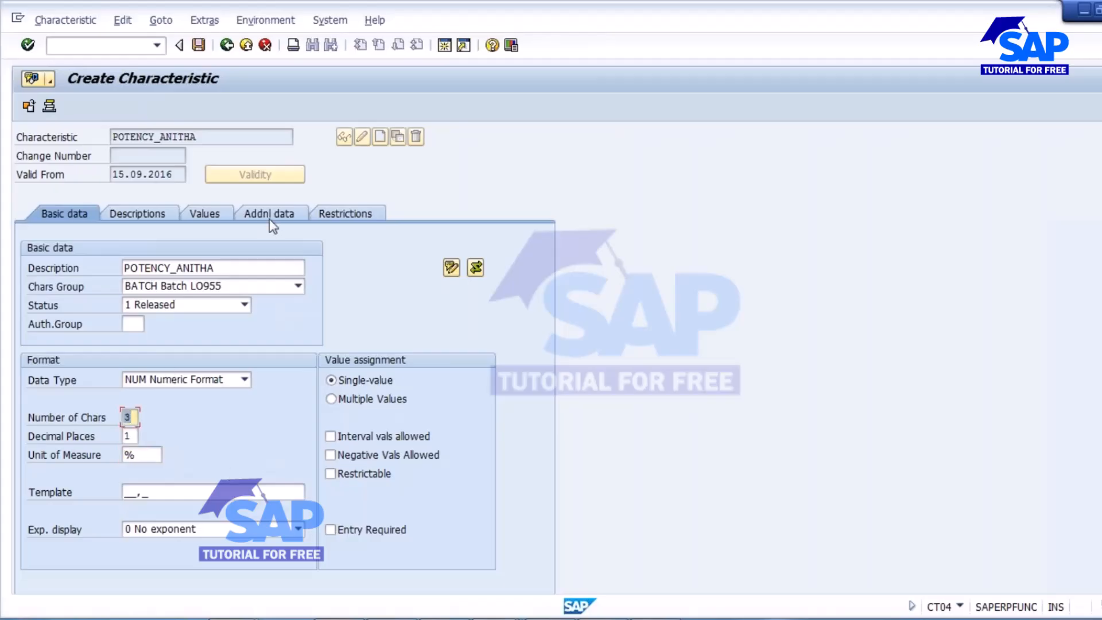
- Try to enter the range 90.0 - 110.0 as the potency characteristic's allowed value
click(201, 215)
text(9)
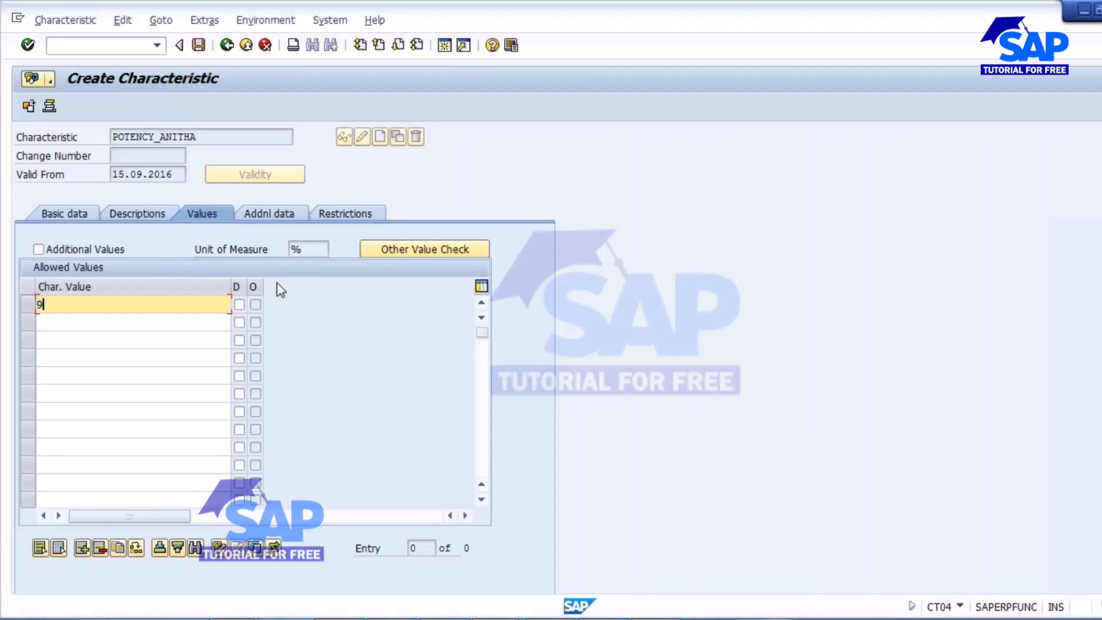
text(0.0 - 110.0)
key(Return)
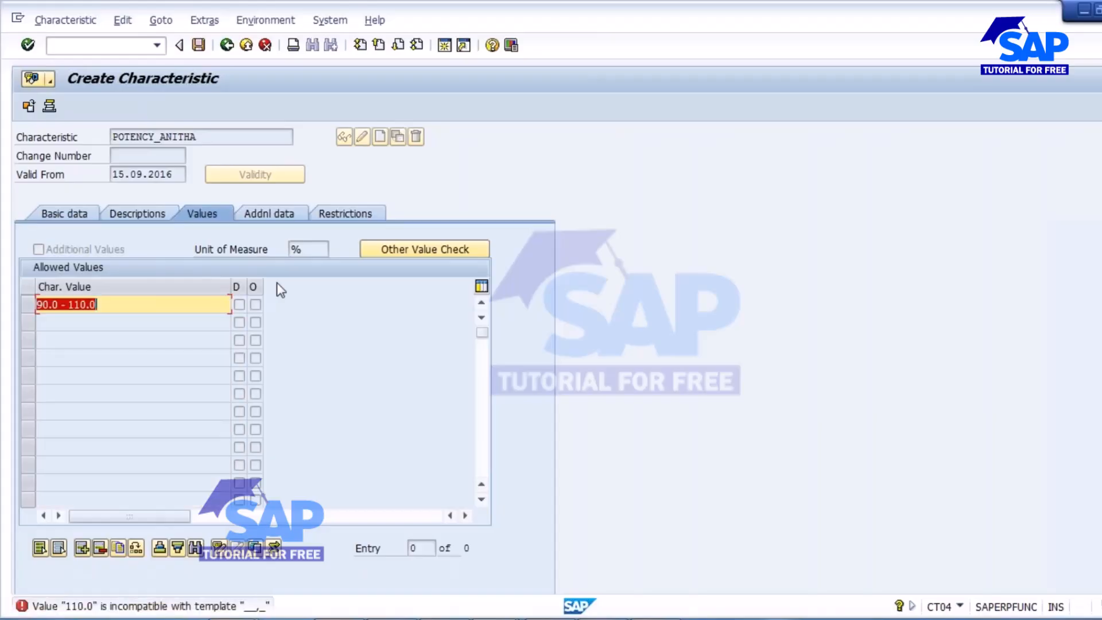
key(BackSpace)
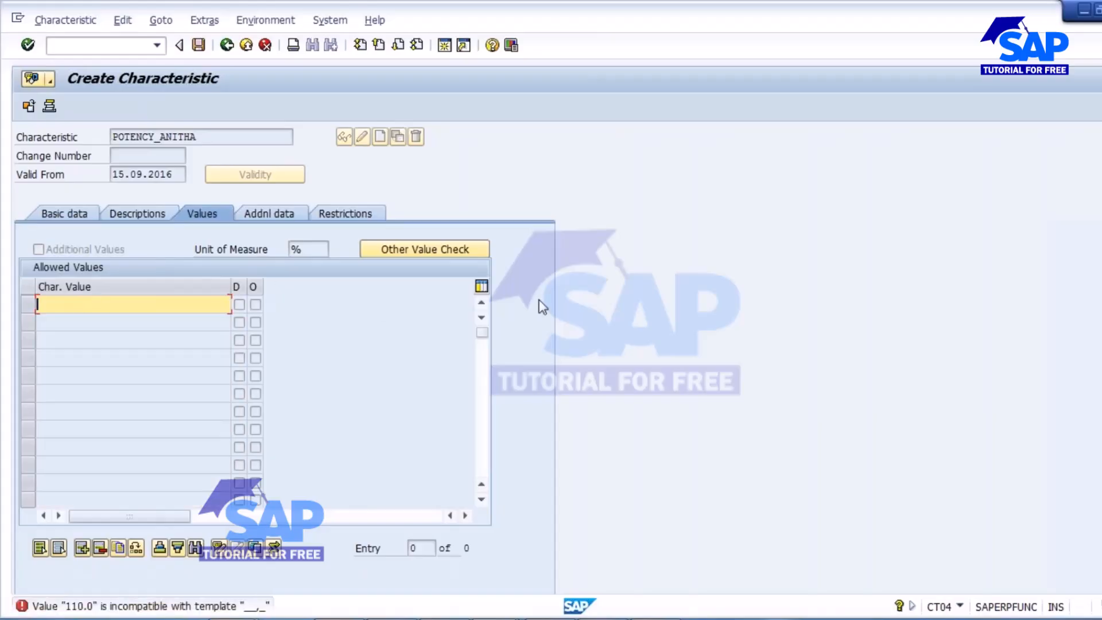
- Set the number of characters to 4 and try the allowed value range 90.0 - 110.0 again
click(56, 216)
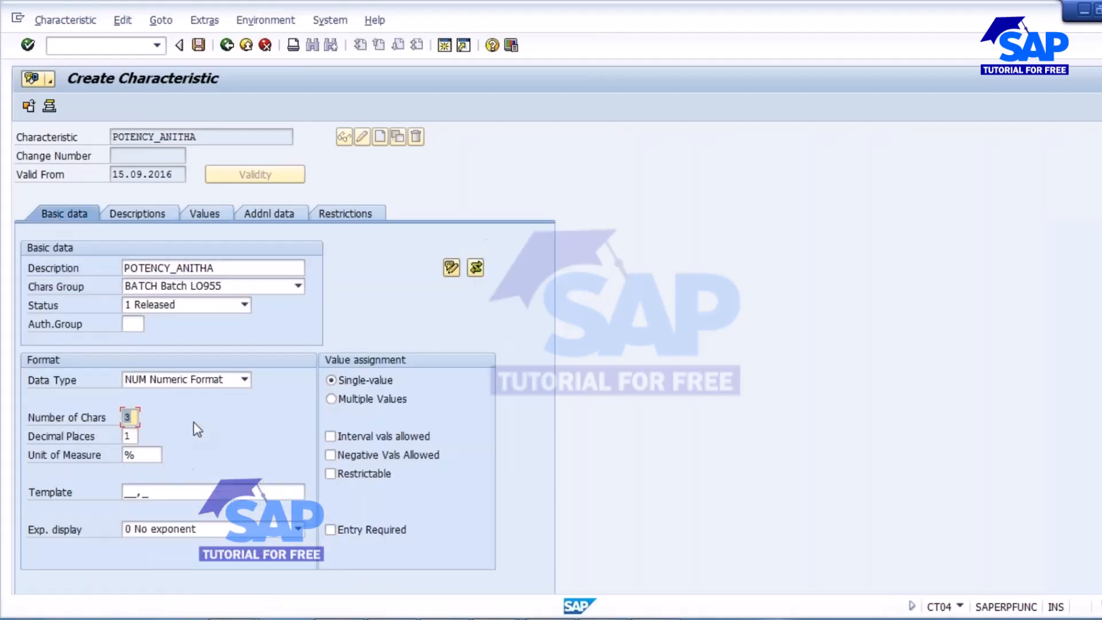
text(4)
key(Return)
drag(133, 420, 97, 462)
click(204, 213)
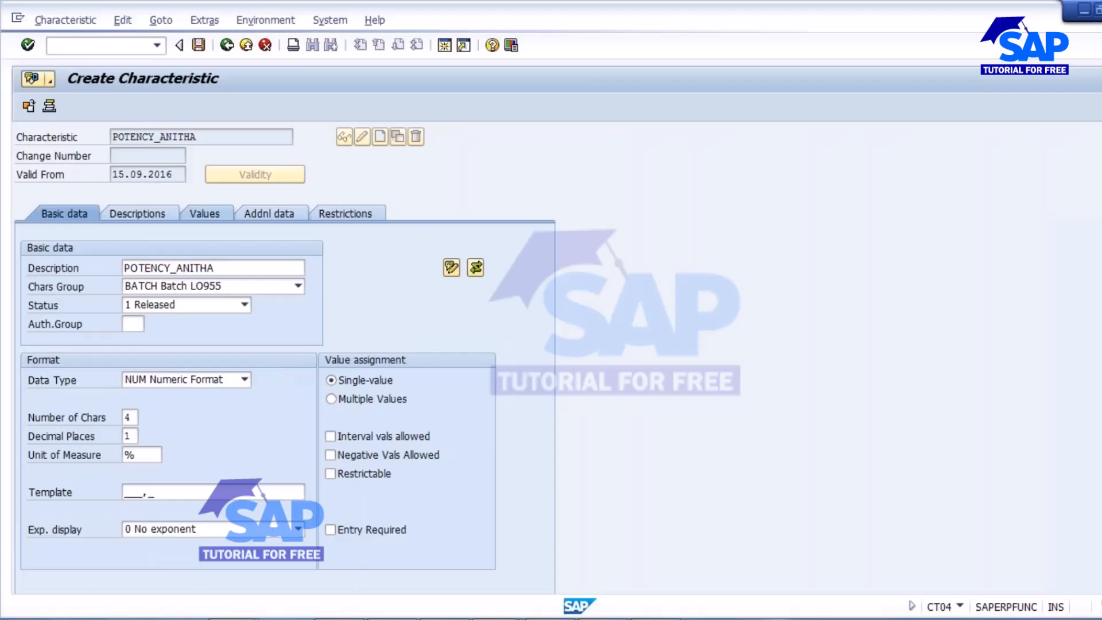
text(90)
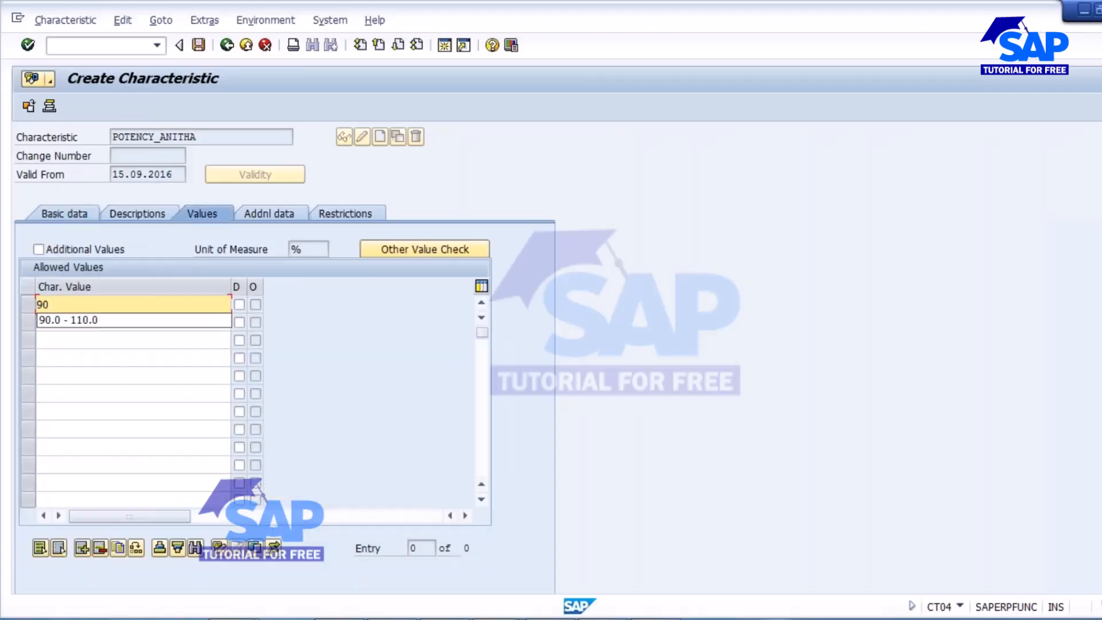
click(86, 320)
key(Return)
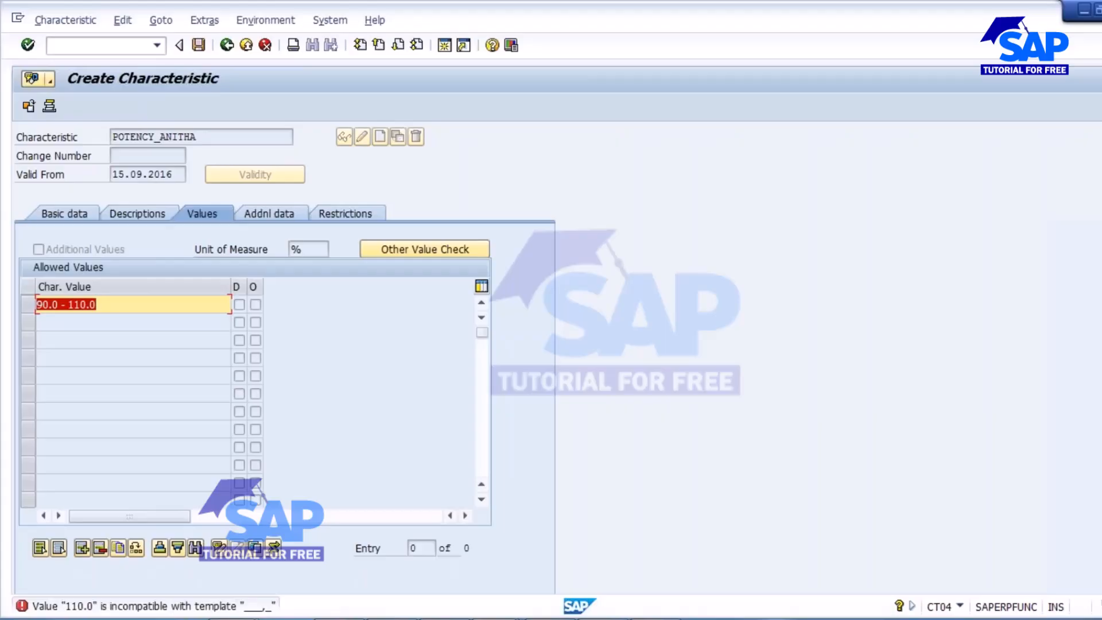
key(BackSpace)
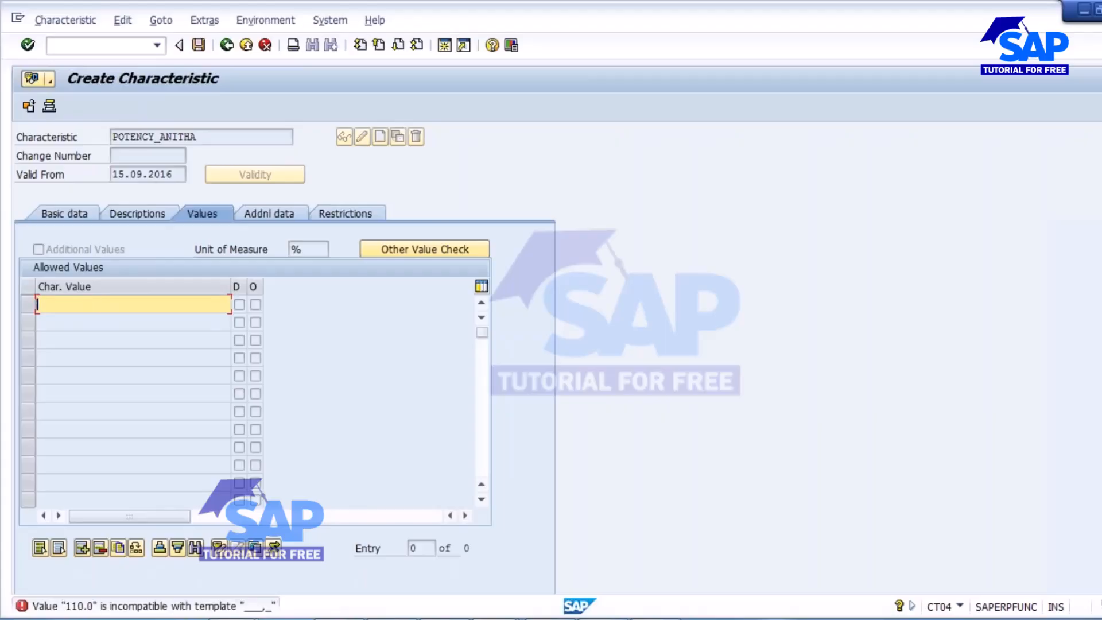
- Set the potency characteristic's number of characters to 5 and enter 90.0 - 110.0 as its allowed value
click(67, 215)
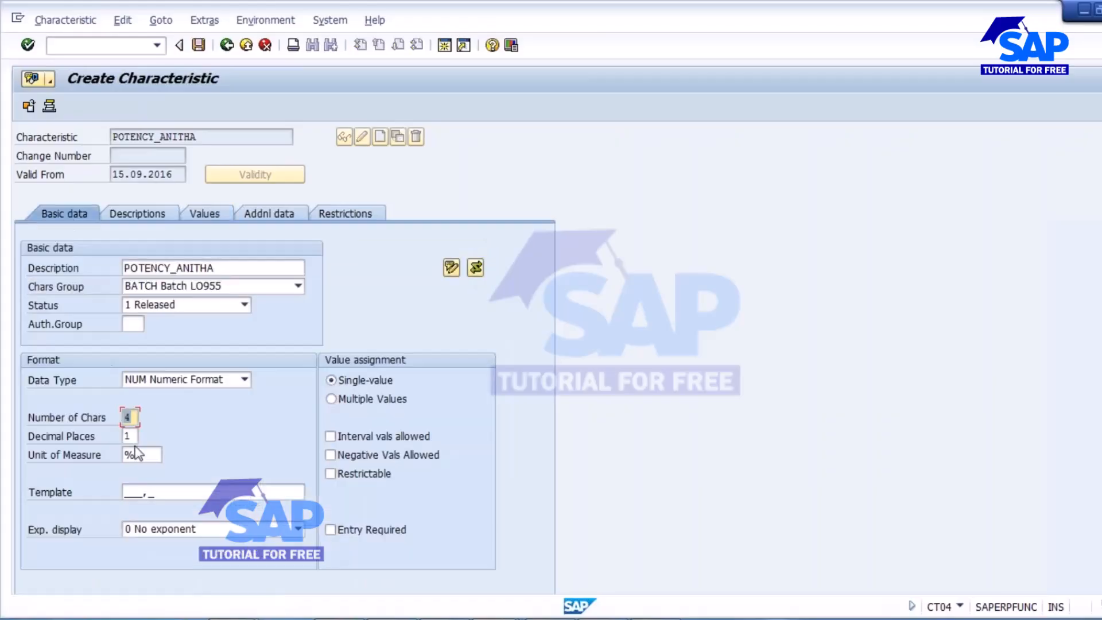
text(5)
key(Return)
click(204, 215)
key(Down)
key(Down)
key(Return)
key(Return)
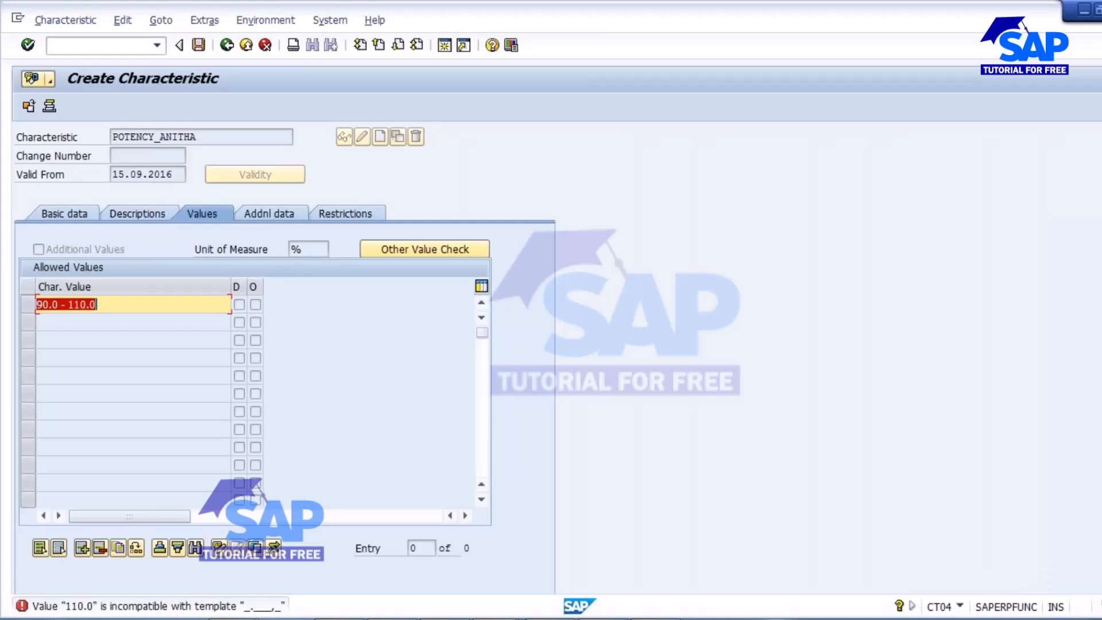
- Replace the decimal points in the allowed value range with commas to make it 90,0 - 110,0
click(89, 305)
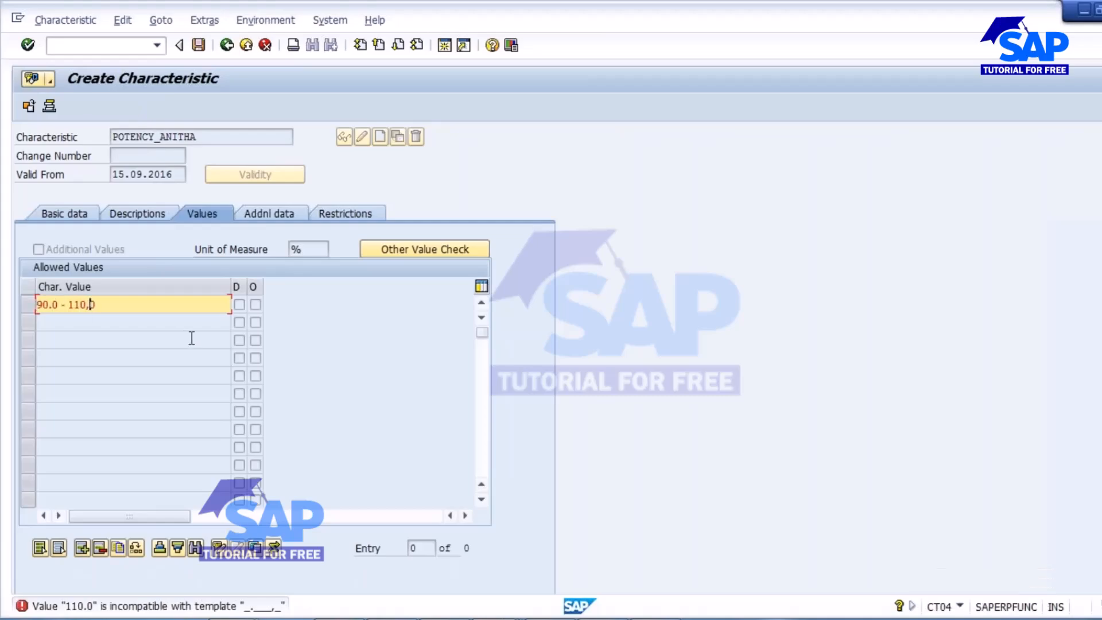
key(Return)
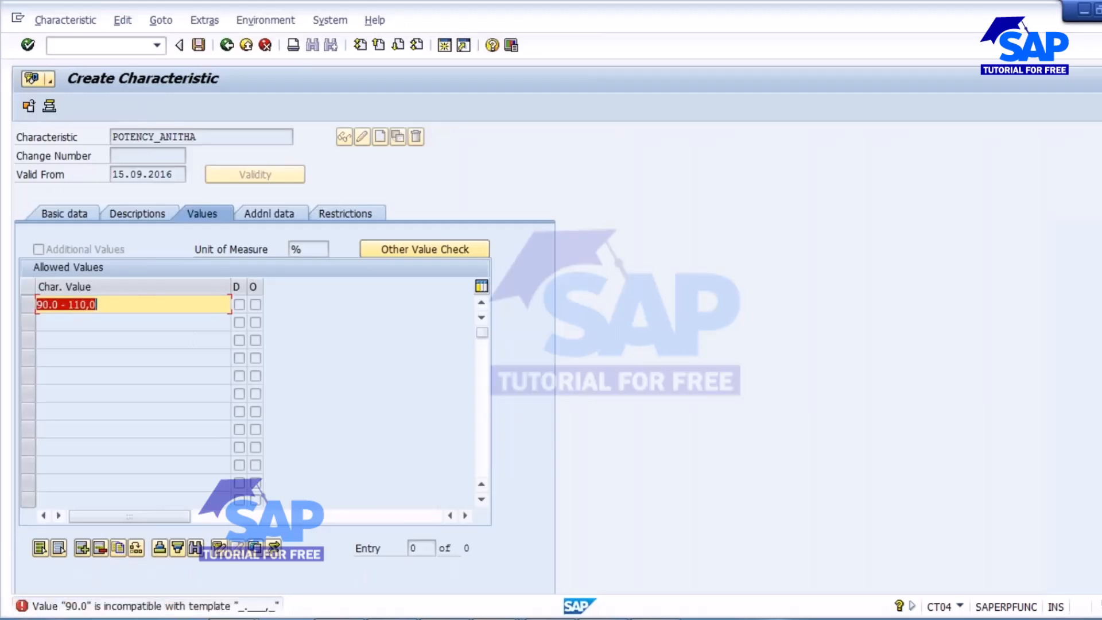
click(51, 304)
key(Delete)
text(,)
key(Return)
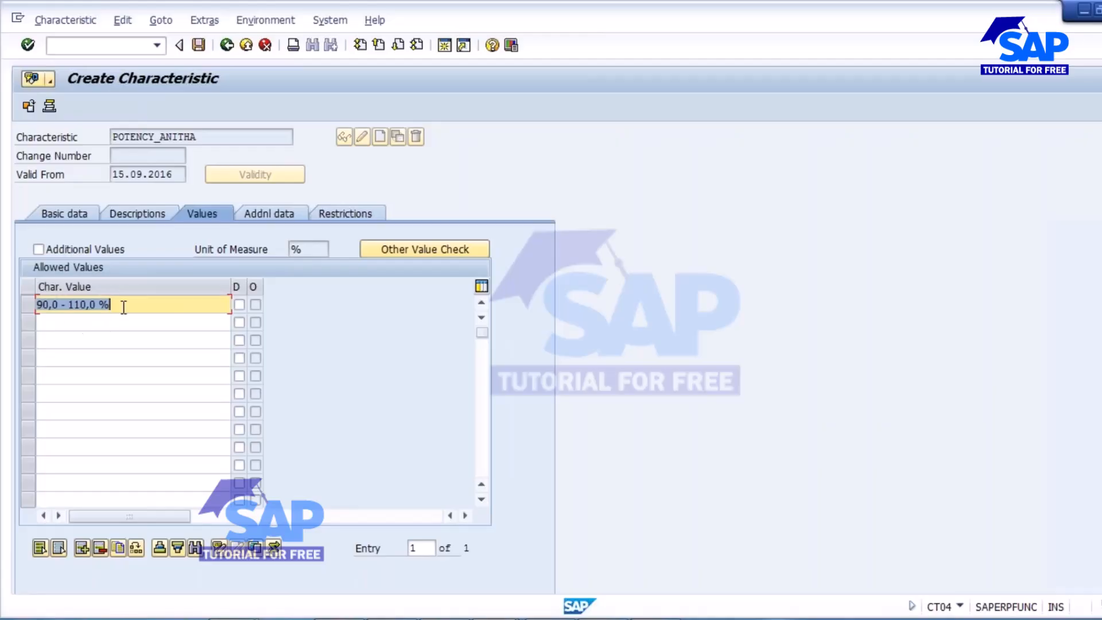
- Check the unit of measure in the potency characteristic's format settings
click(65, 213)
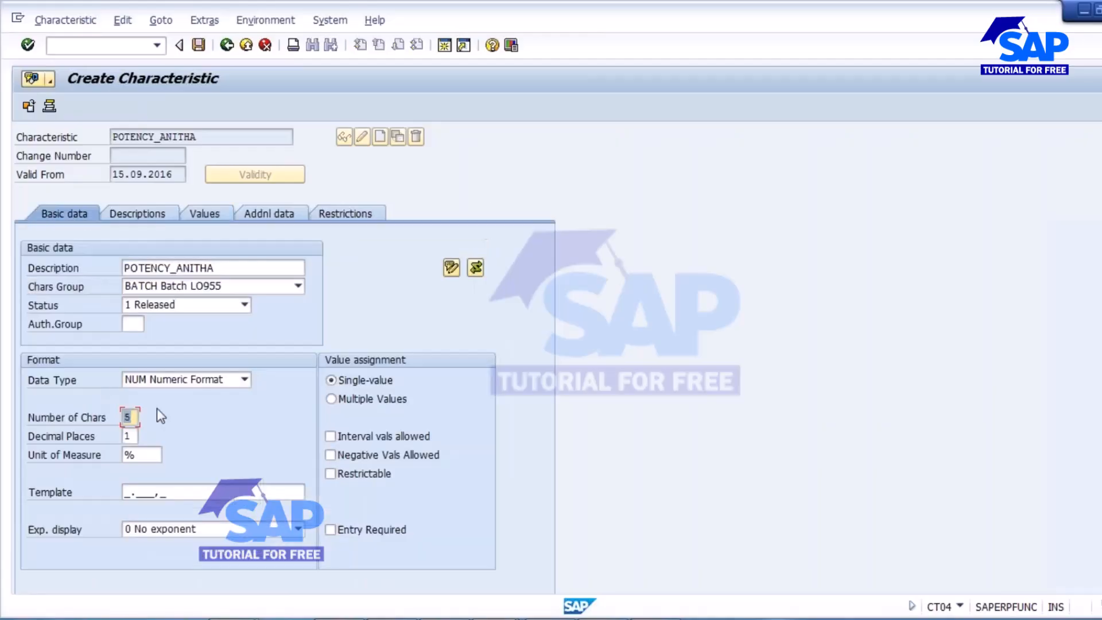
drag(146, 455, 117, 456)
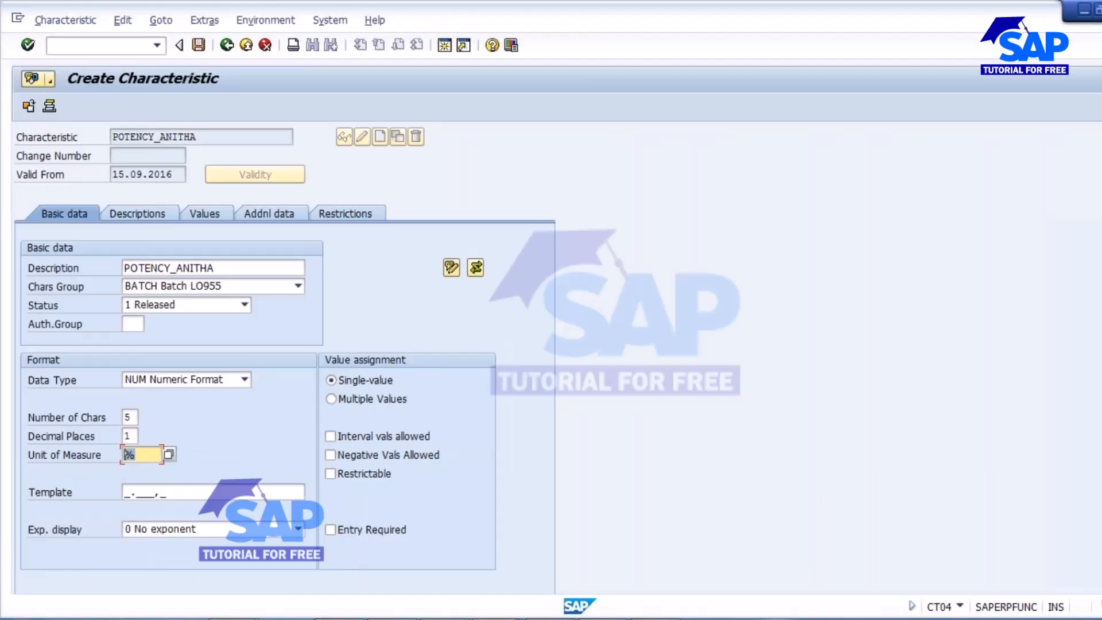
- Save the potency characteristic, then switch to Notepad and add its name below the pH characteristic, leaving a line for the colour one
click(199, 46)
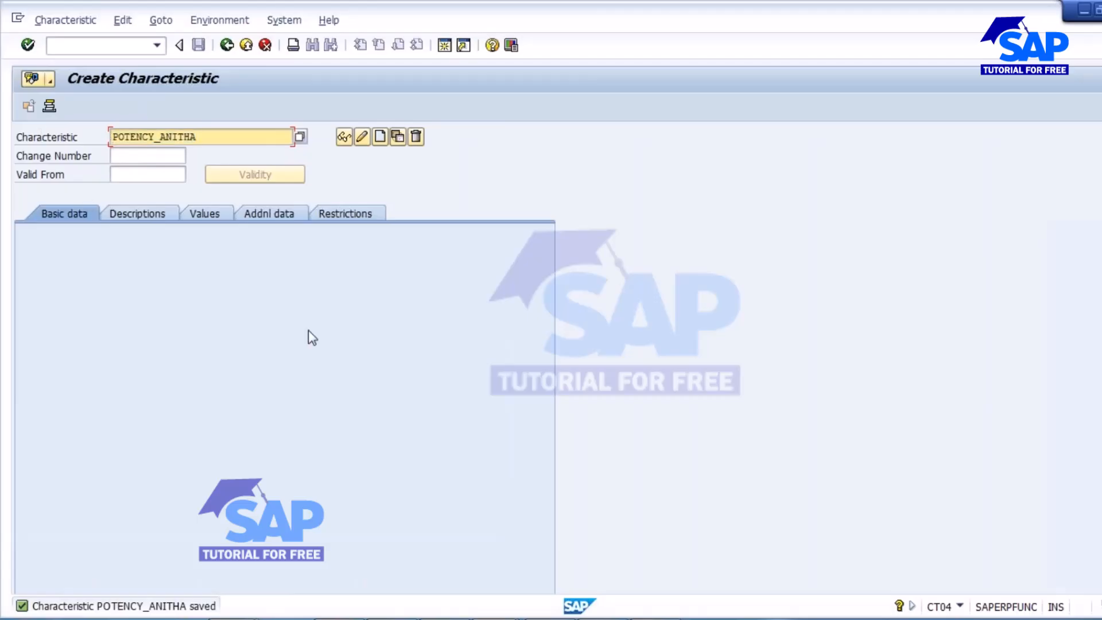
key(alt+Tab)
key(Return)
key(Return)
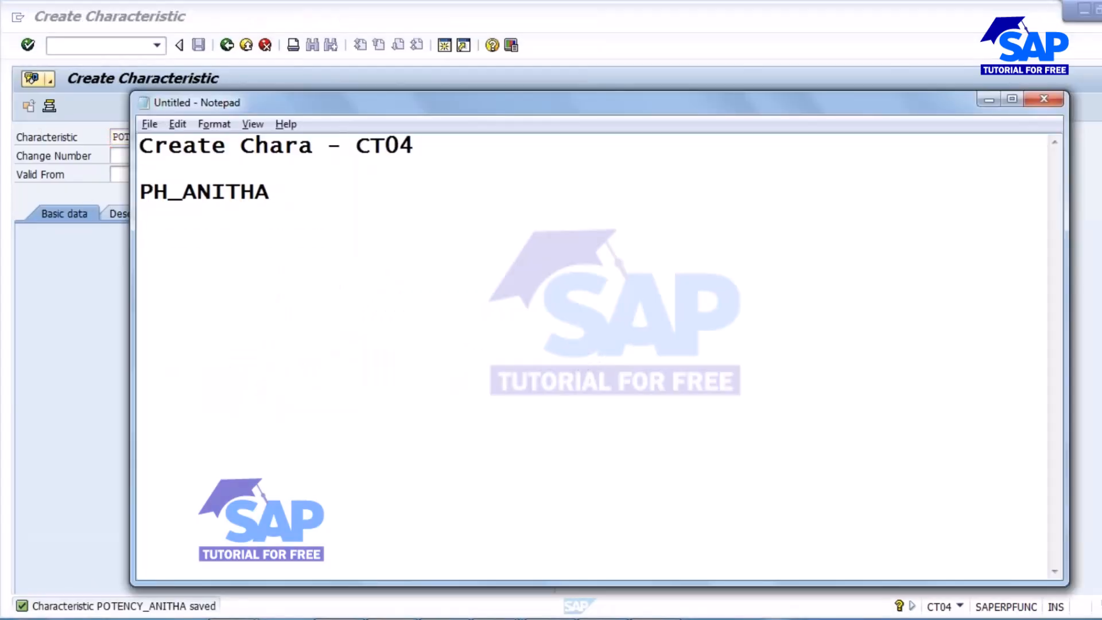
text(POTENCY_ANITHA)
click(278, 182)
key(Return)
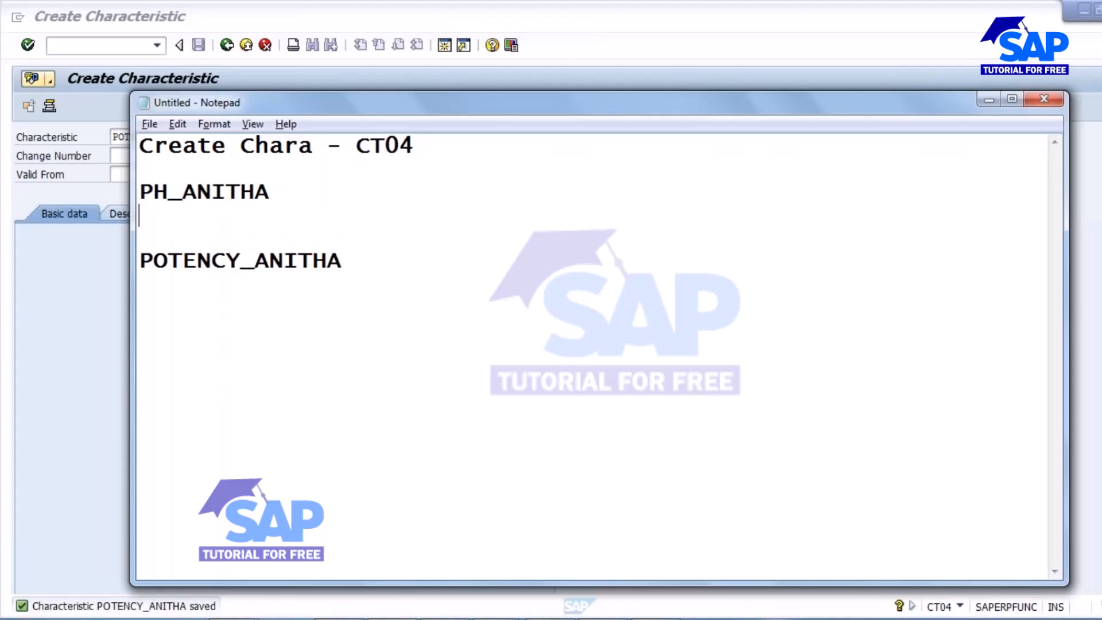
- Copy the colour characteristic's name from the Characteristic field's entry history into the Notepad list between pH and potency, removing the blank line
key(alt+Tab)
key(Delete)
key(Delete)
key(Delete)
key(Delete)
key(Delete)
key(Delete)
key(Delete)
key(Delete)
key(Delete)
key(Delete)
key(Delete)
key(Delete)
key(Delete)
key(Delete)
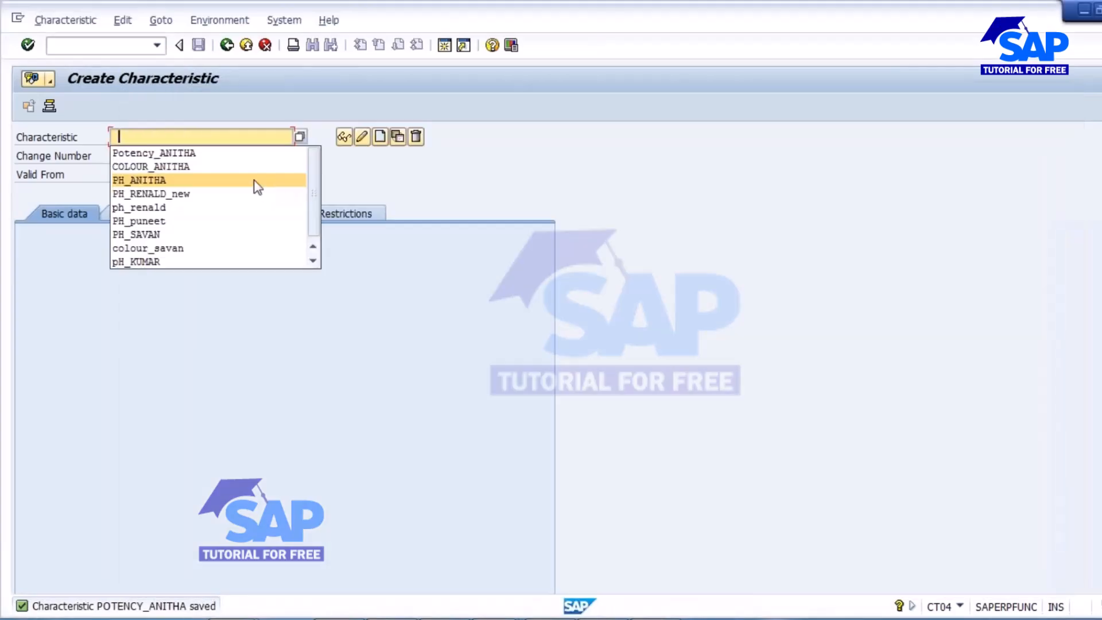
click(187, 168)
key(shift+Home)
key(ctrl+c)
key(alt+Tab)
key(ctrl+v)
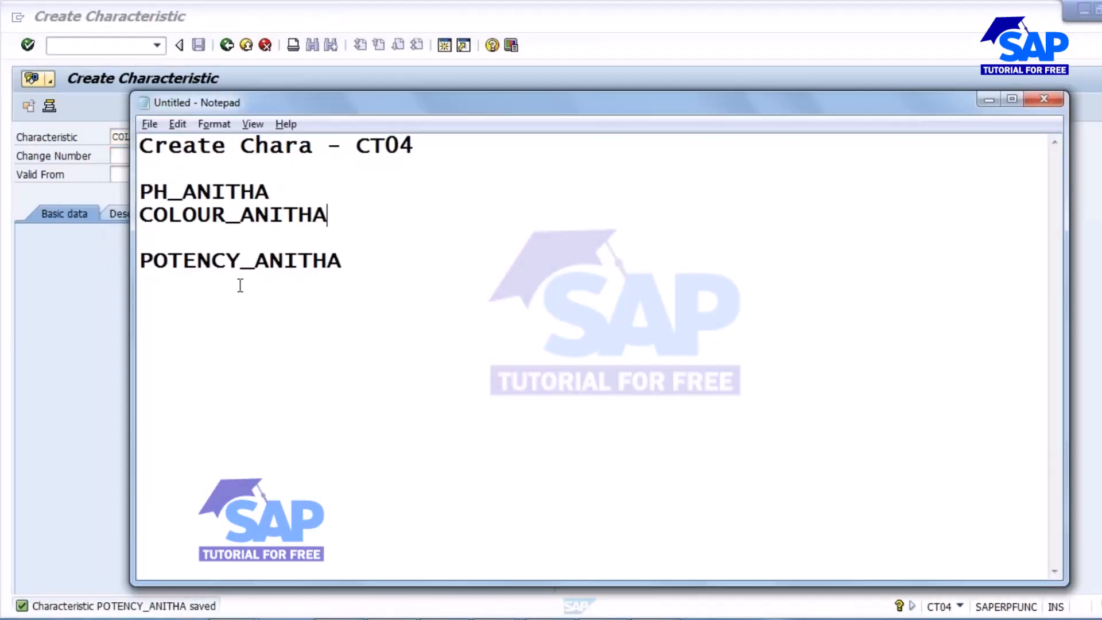
key(Delete)
drag(343, 237, 120, 182)
click(369, 281)
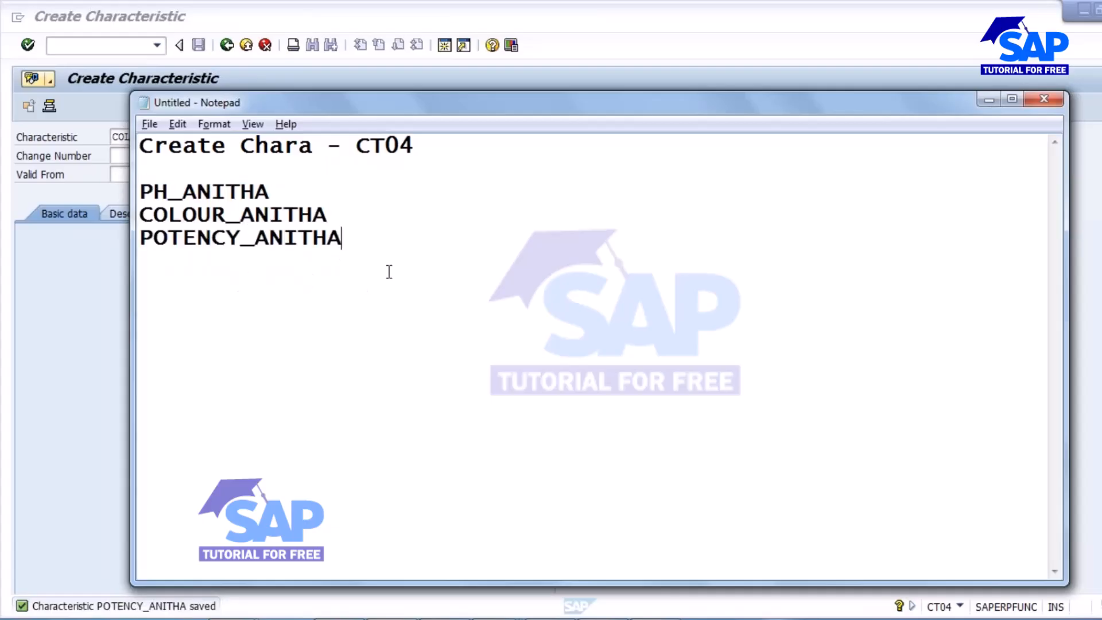
- Add the line "Create class - CL01" below "Create Chara - CT04" in the Notepad notes
key(alt+Tab)
key(alt+Tab)
click(439, 147)
key(Return)
text(Cr)
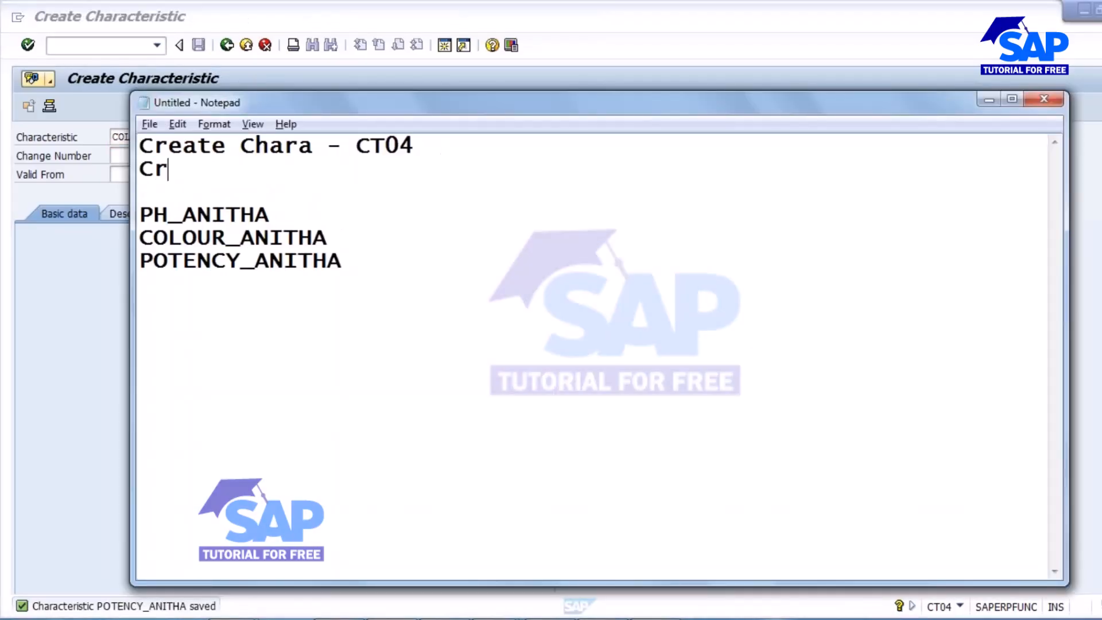
text(eate class)
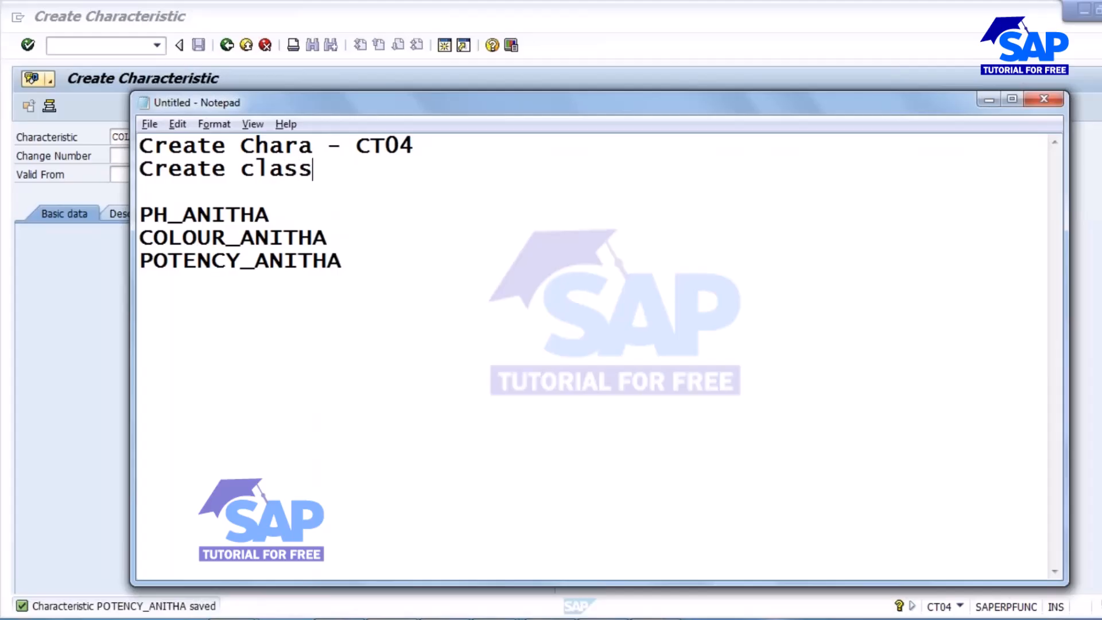
text( - CL01)
- Switch to SAP, open transaction CL01, and enter TEST_ followed by the person's first name as the new class name
key(alt+Tab)
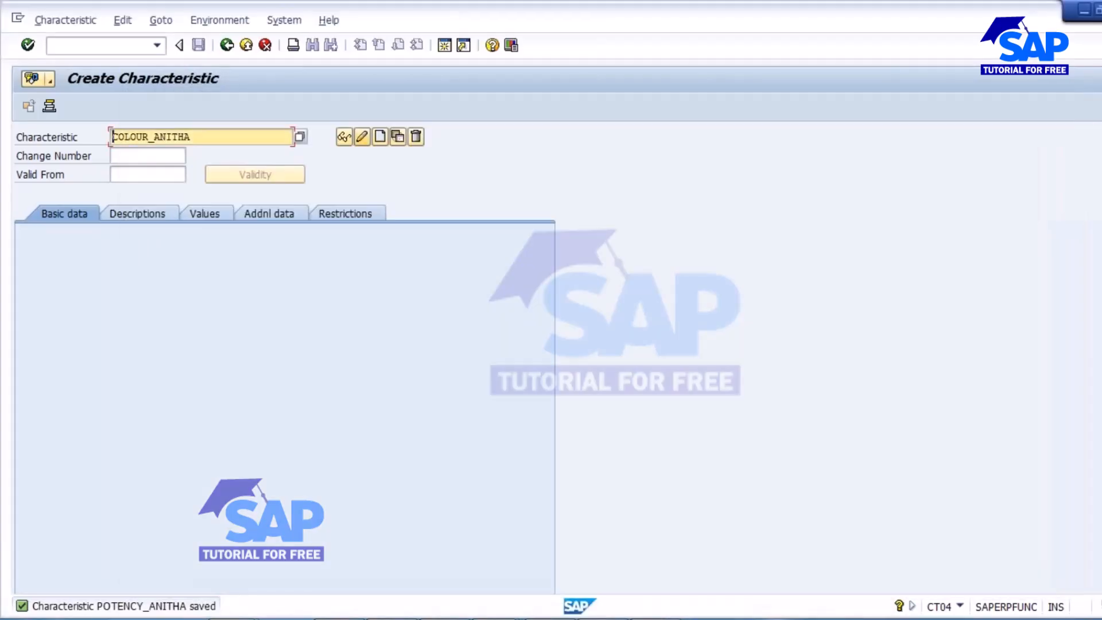
text(/ncl01)
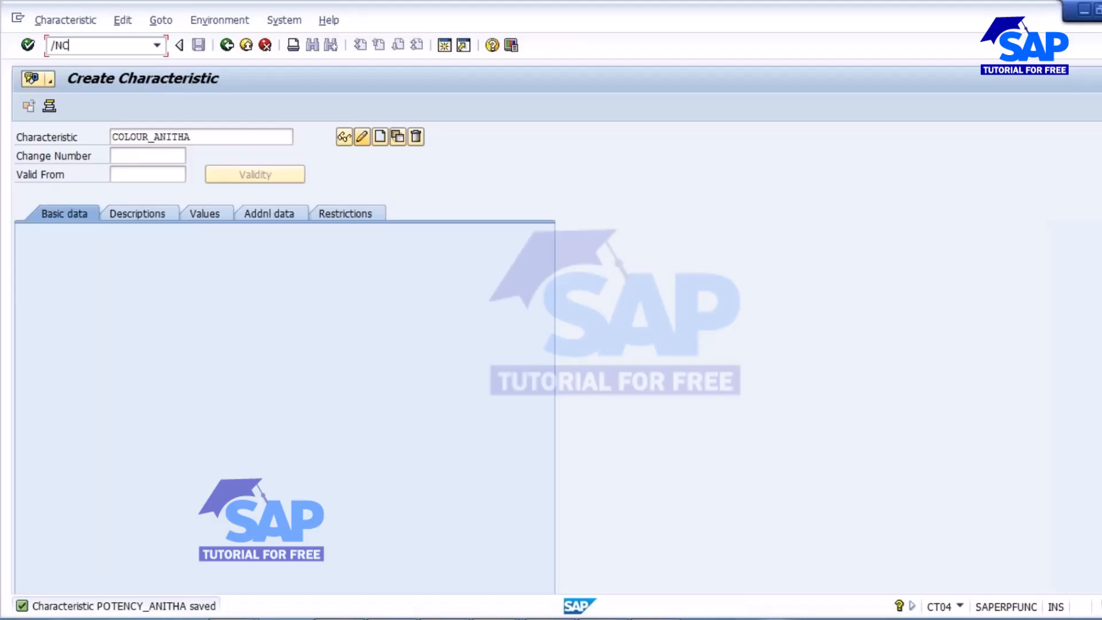
key(Return)
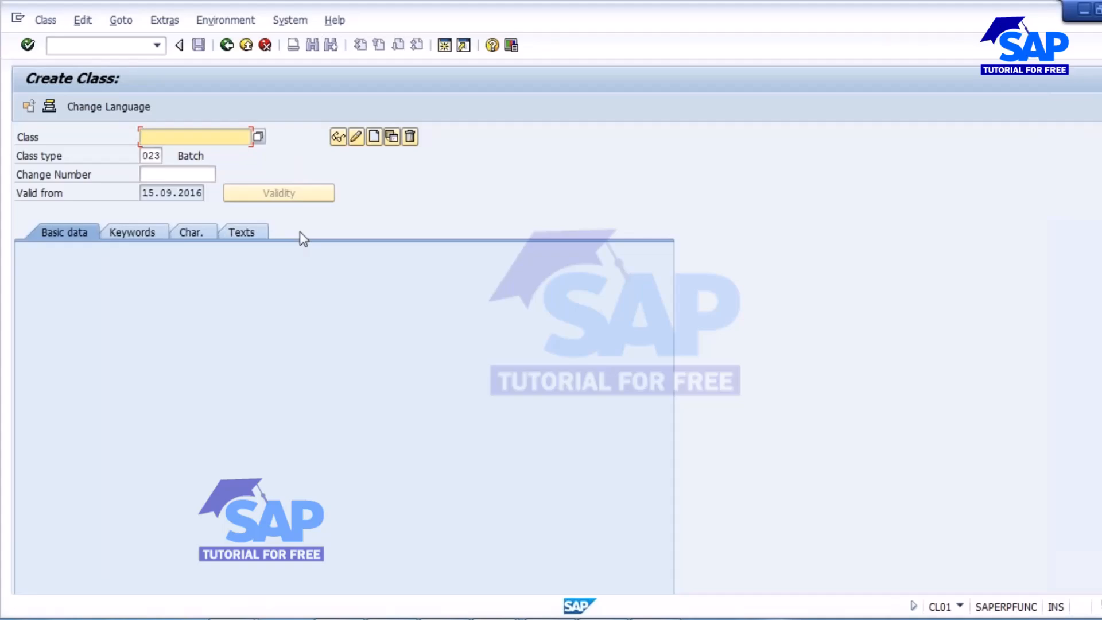
text(TEST_SAVAN)
drag(220, 138, 143, 136)
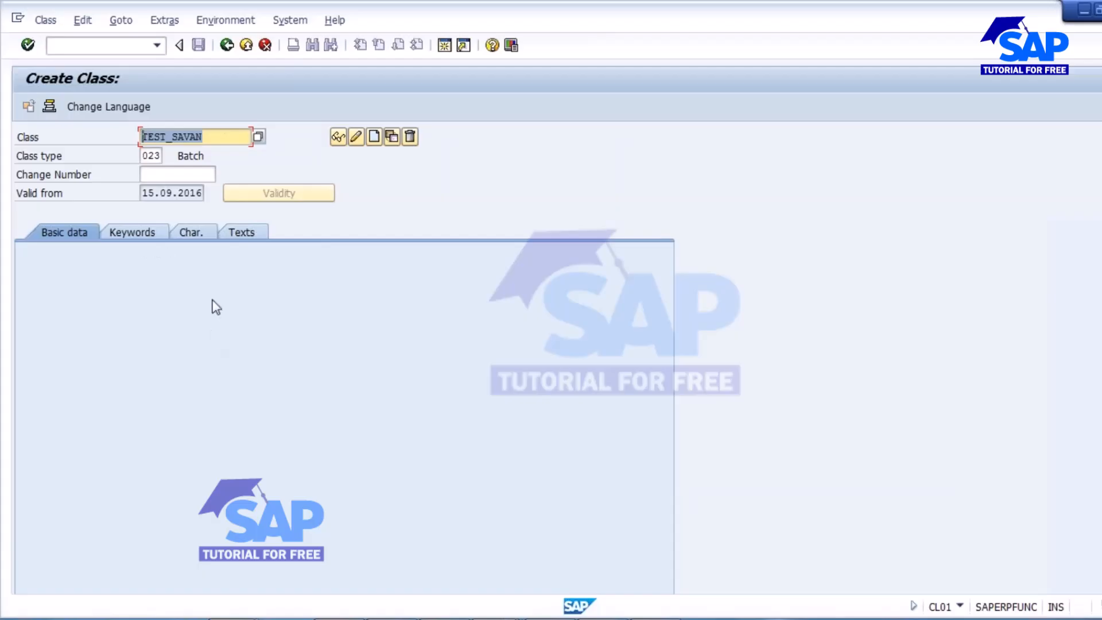
- Choose 023 Batch as the class type from the list of possible entries
click(146, 156)
click(169, 157)
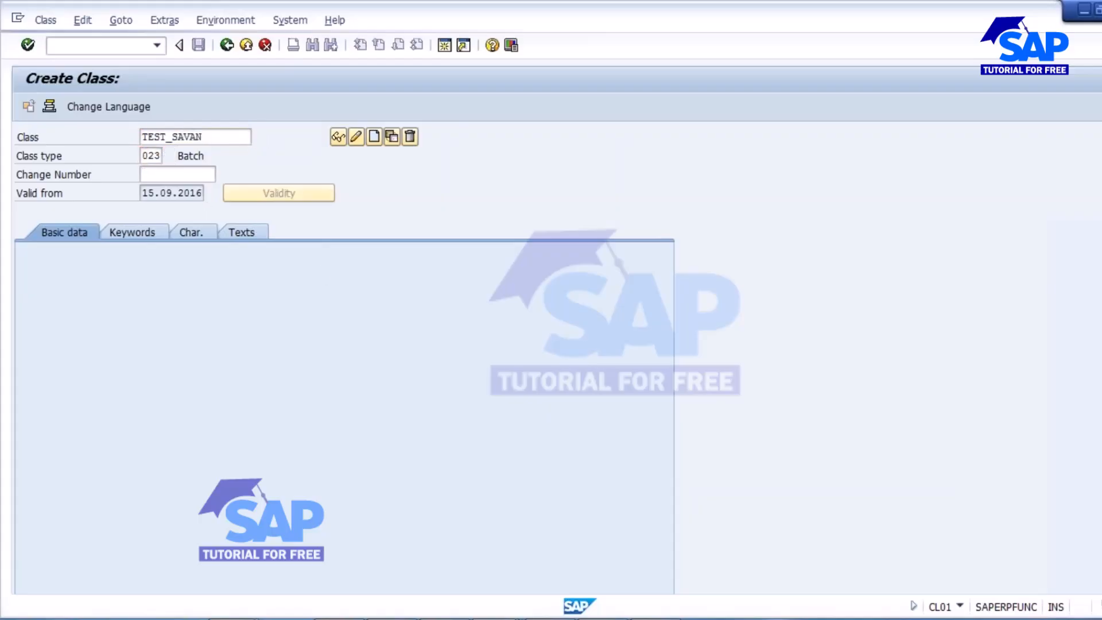
scroll(328, 474, down, 6)
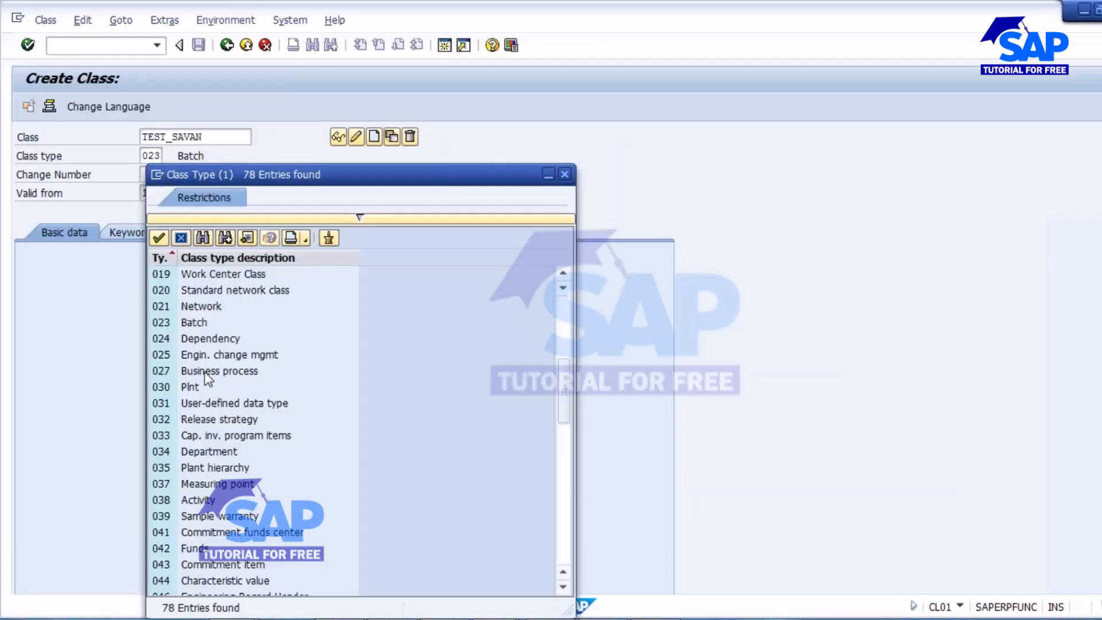
click(194, 325)
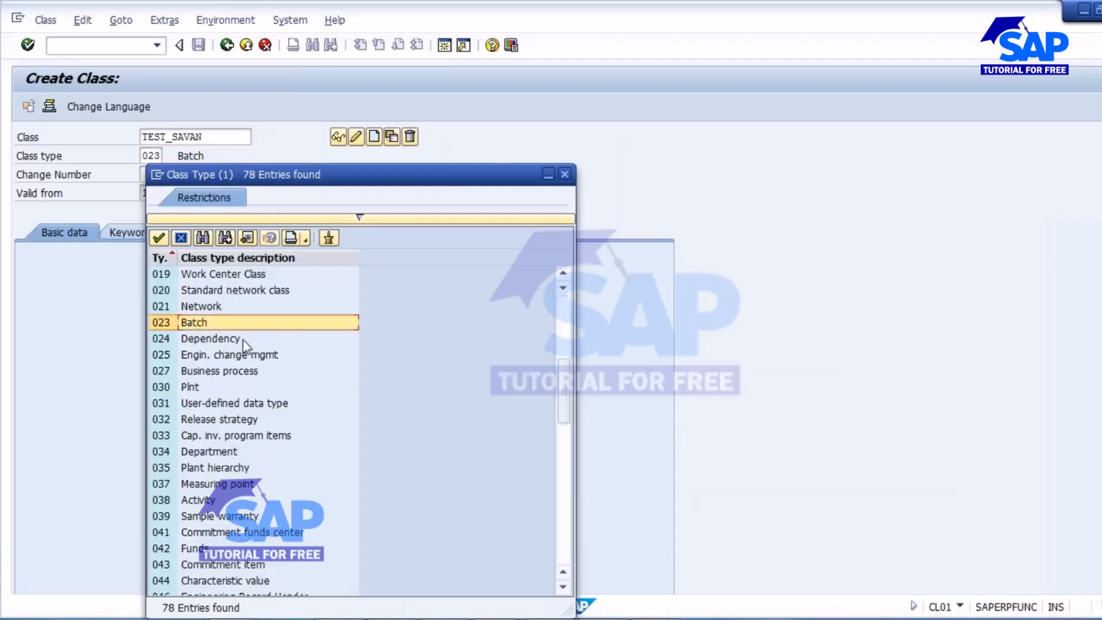
double_click(192, 322)
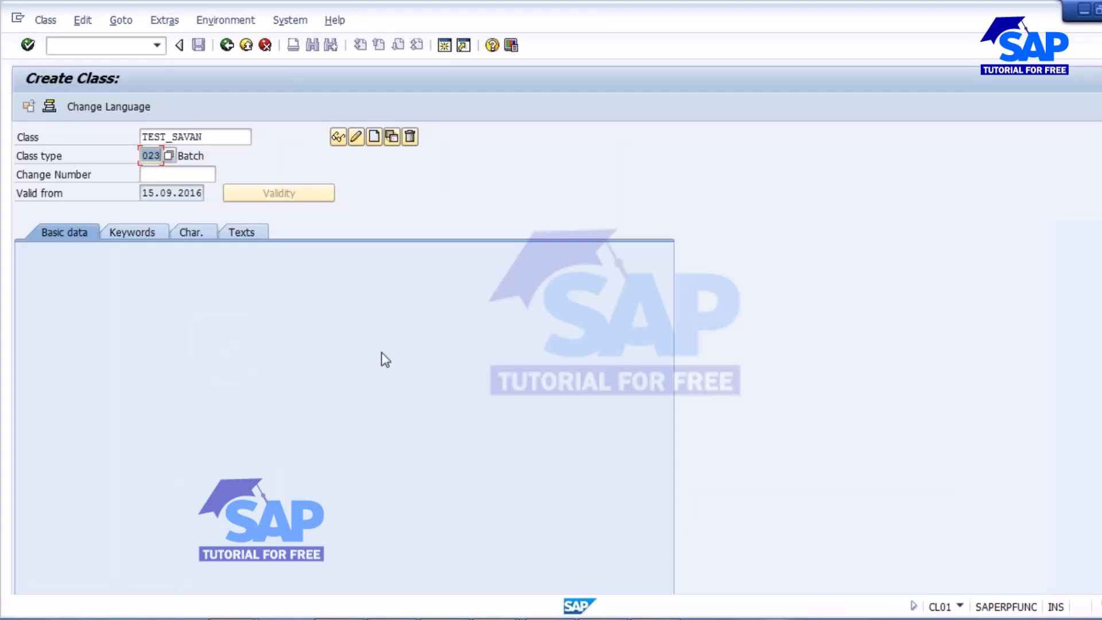
- Continue to the new class's basic data and enter the class name as its description
key(Return)
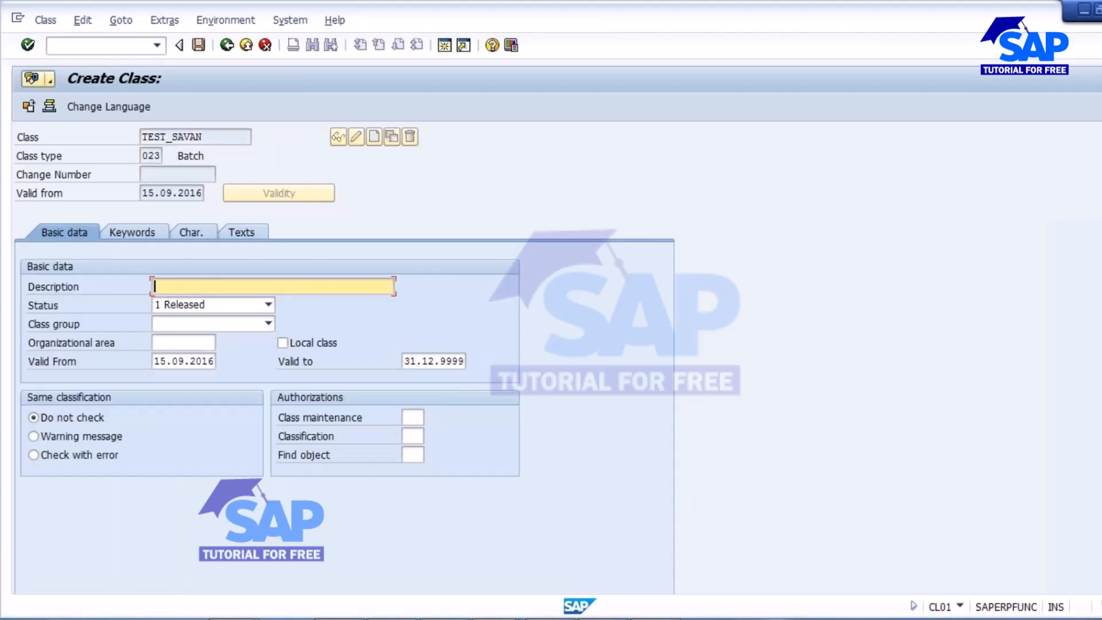
text(TEST_SAVAN)
key(Return)
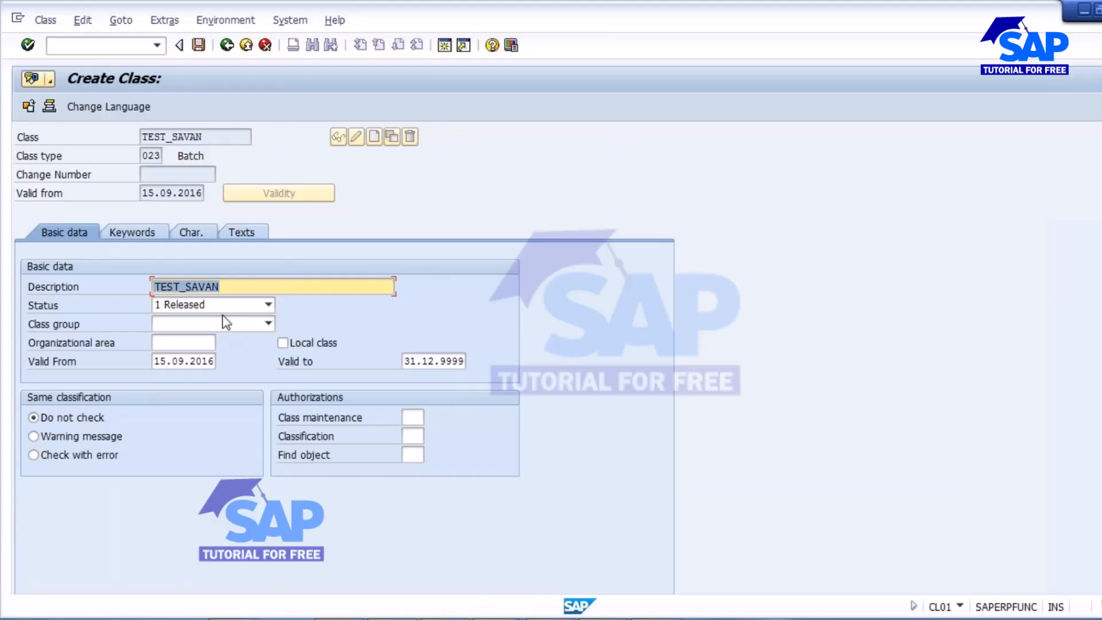
- Assign the pH, colour and potency characteristics to the class by copying their names from the Notepad list
click(200, 232)
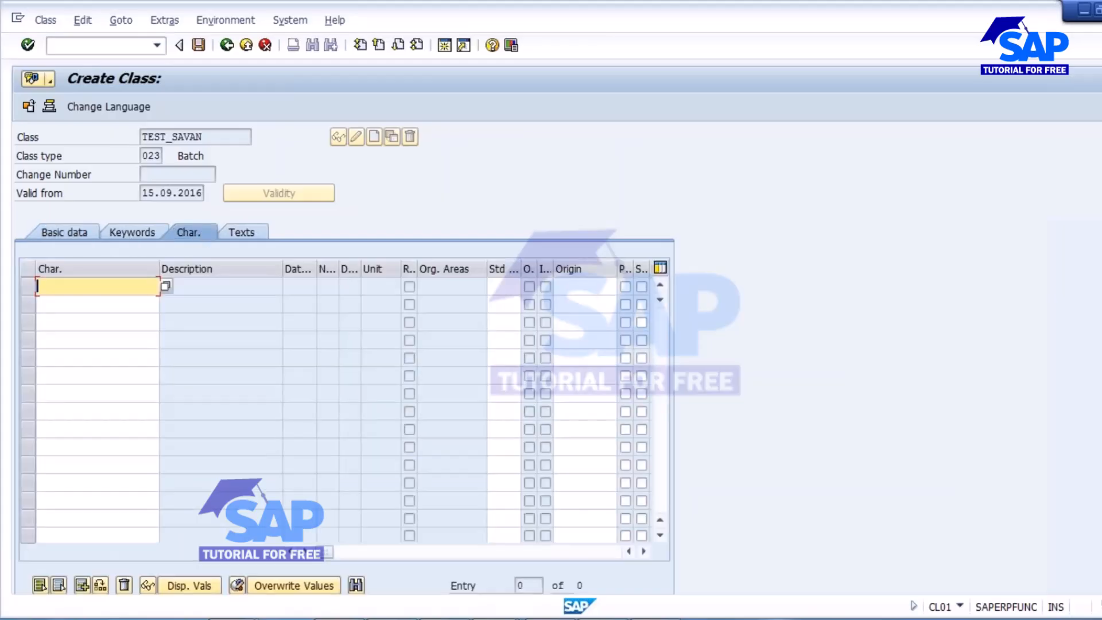
key(alt+Tab)
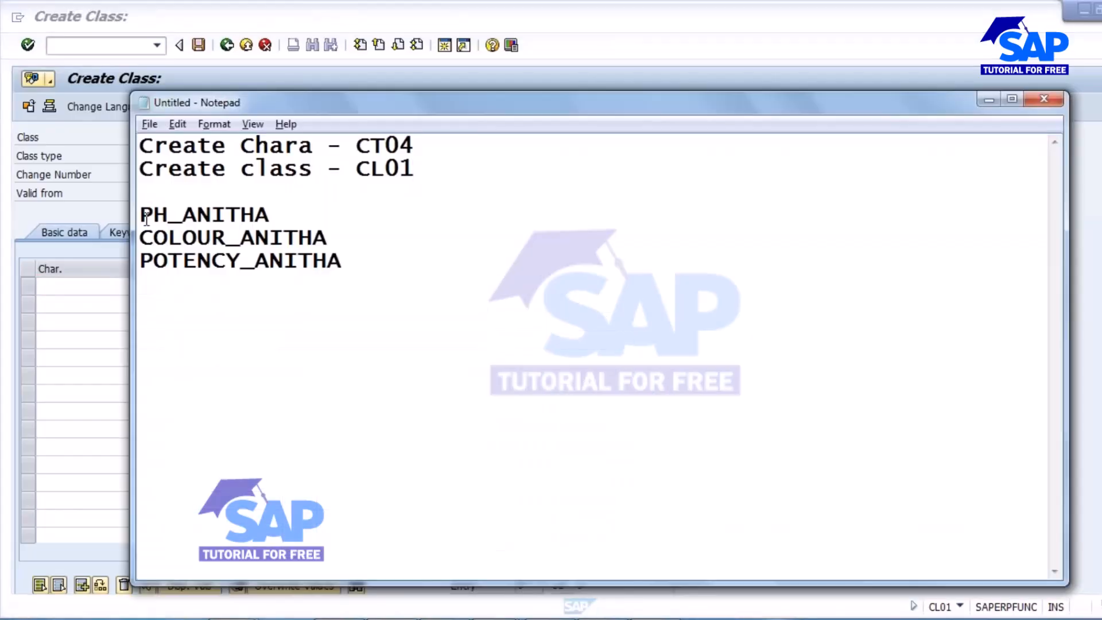
drag(140, 215, 390, 273)
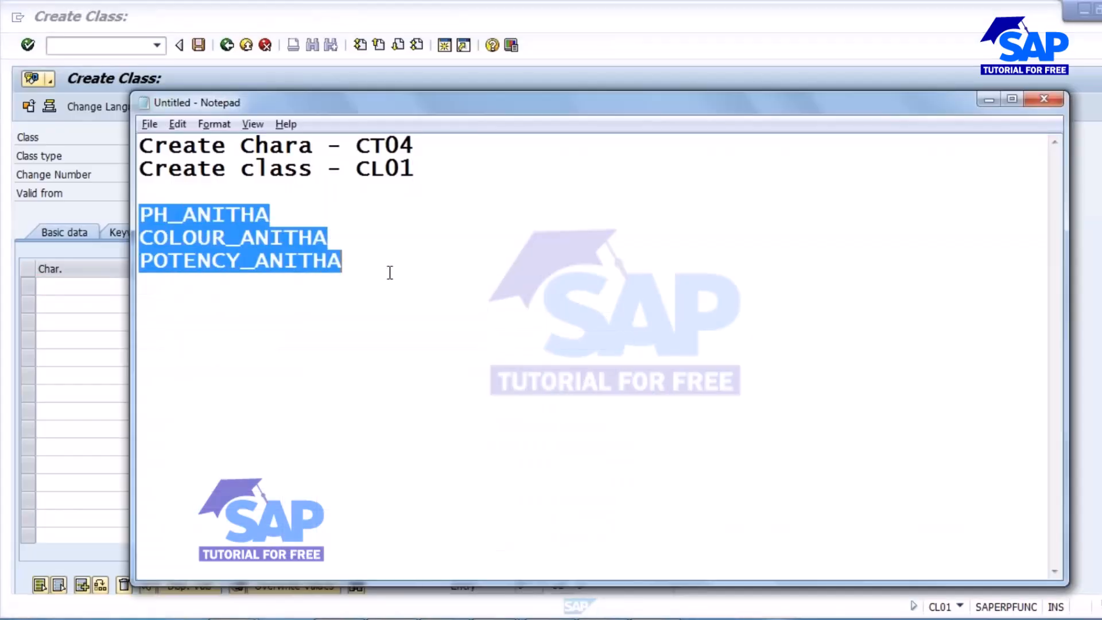
key(alt+Tab)
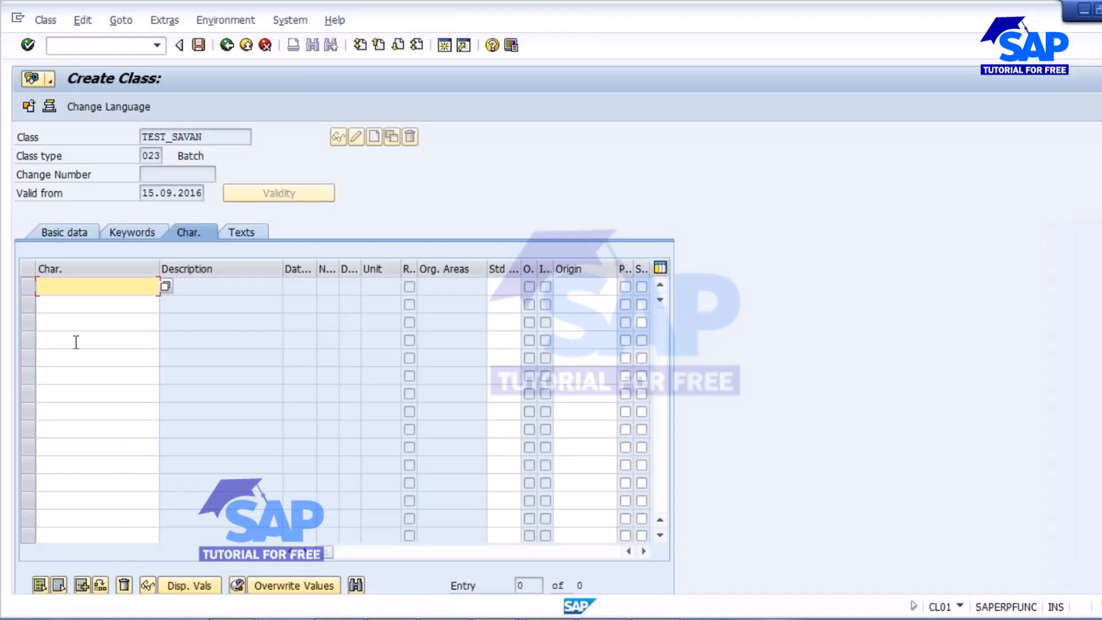
key(ctrl+v)
key(Return)
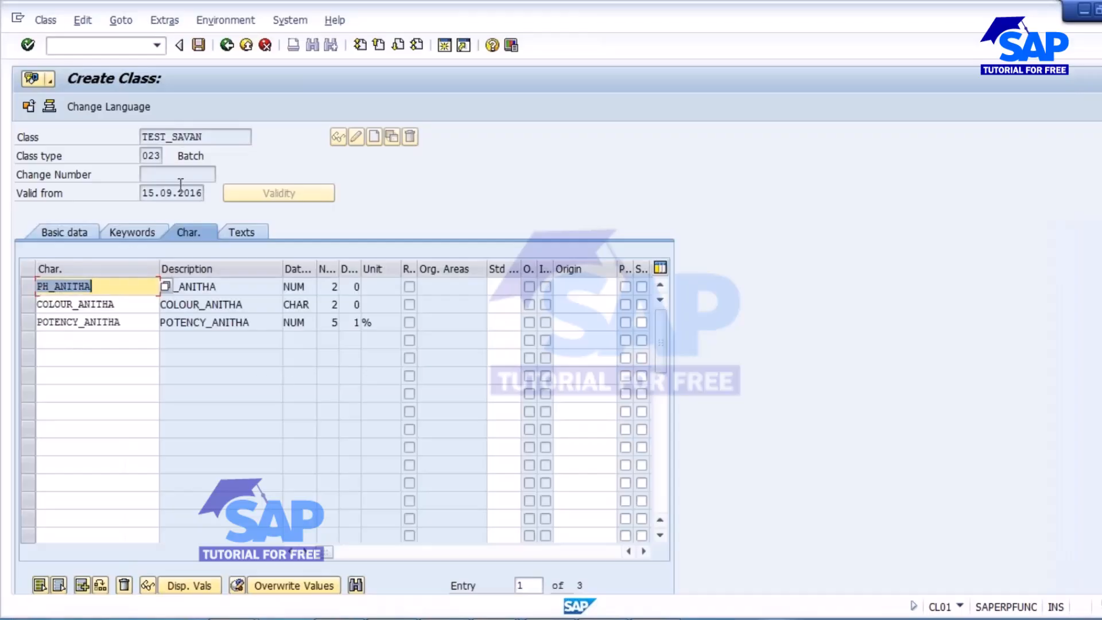
- Consult the batch classification master data slides in PowerPoint, then save the new class in SAP
key(alt+Tab)
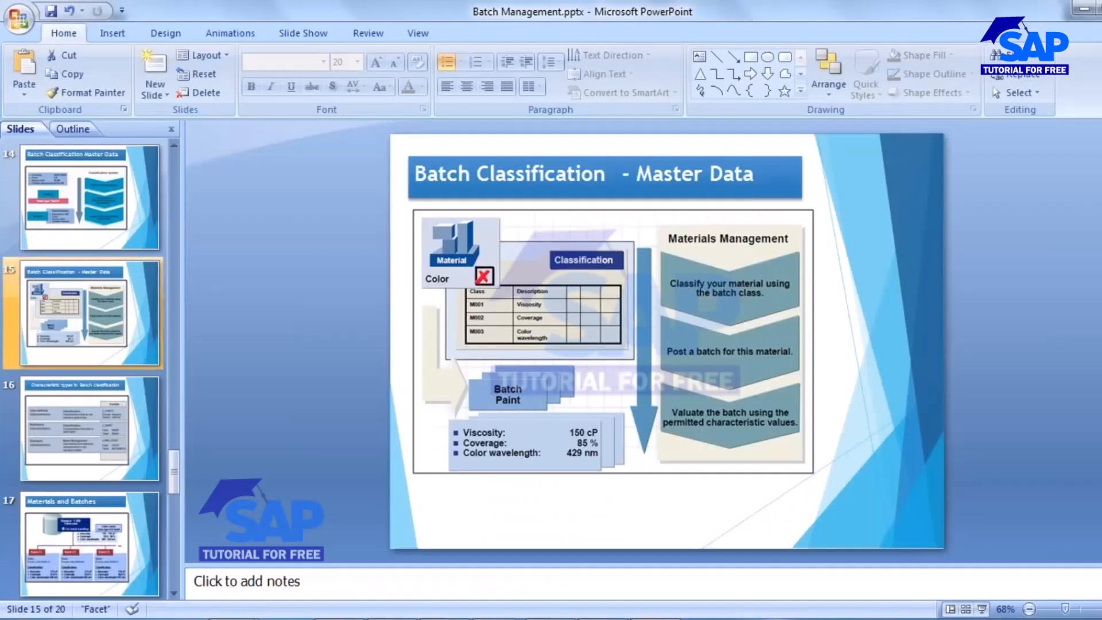
click(90, 237)
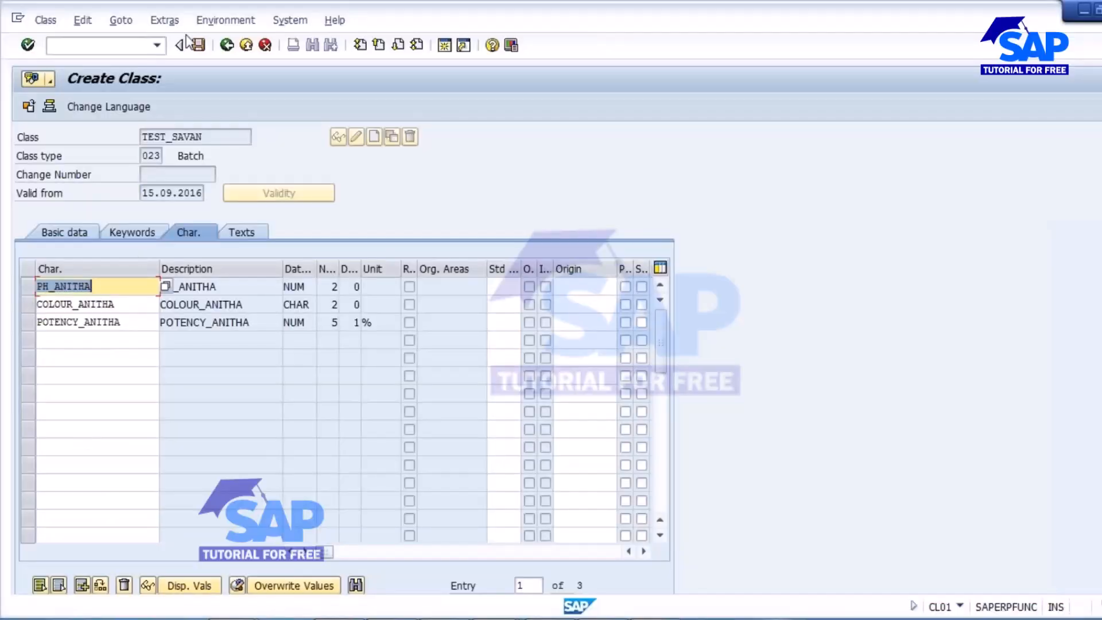
click(198, 45)
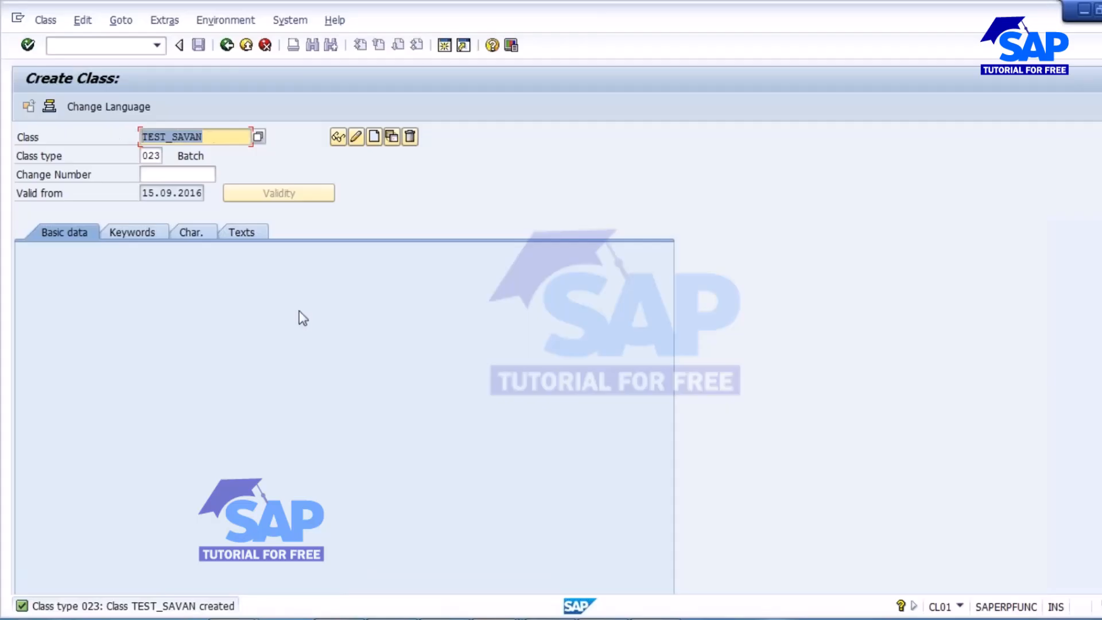
click(299, 311)
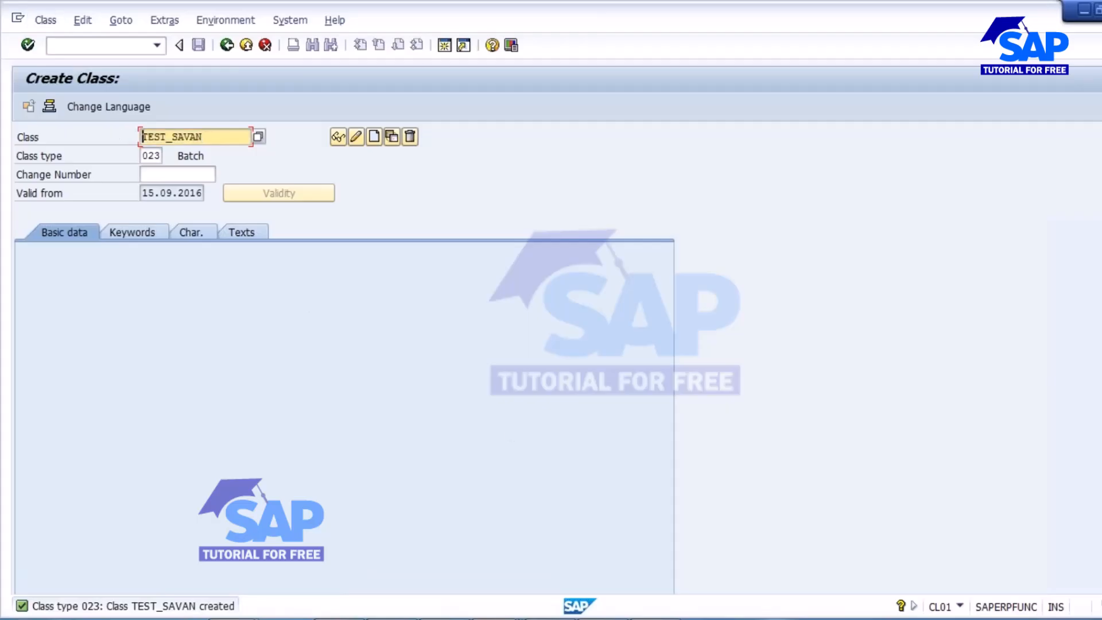
- Open transaction MM01 and try to proceed with material 50065674 as a FERT finished product in the Mechanical Engineering sector
click(74, 45)
text(/NMM01)
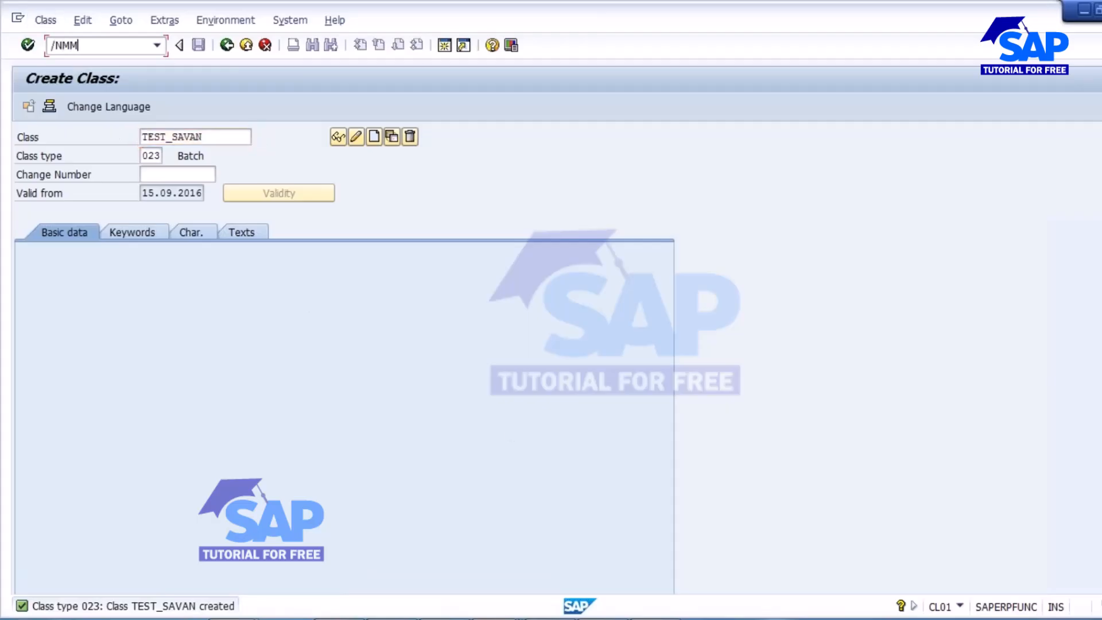
key(Return)
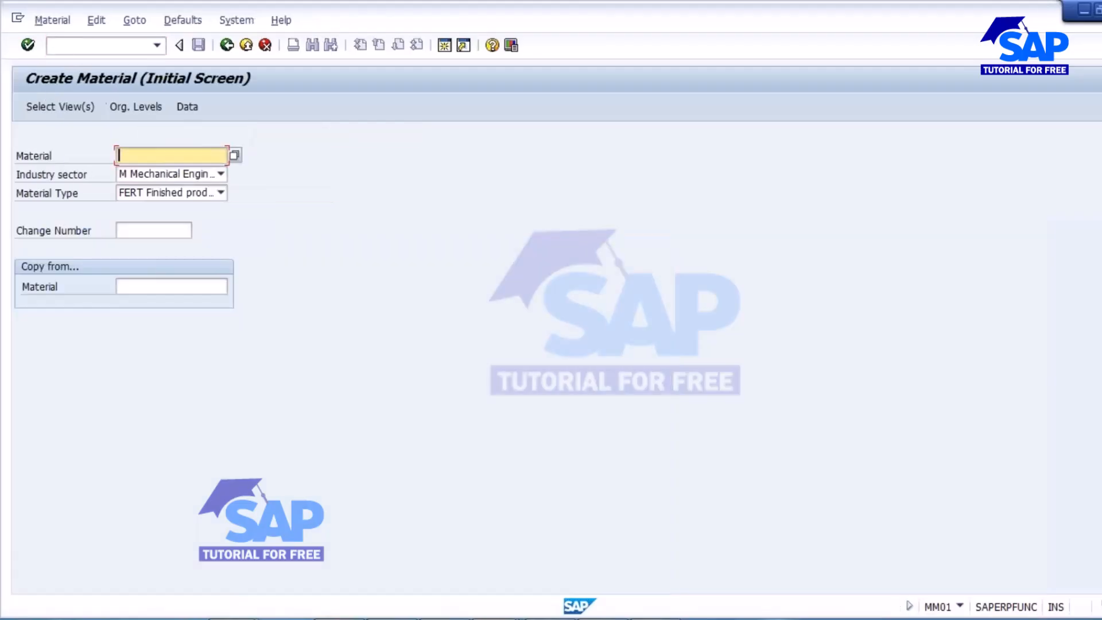
key(BackSpace)
click(161, 174)
key(Return)
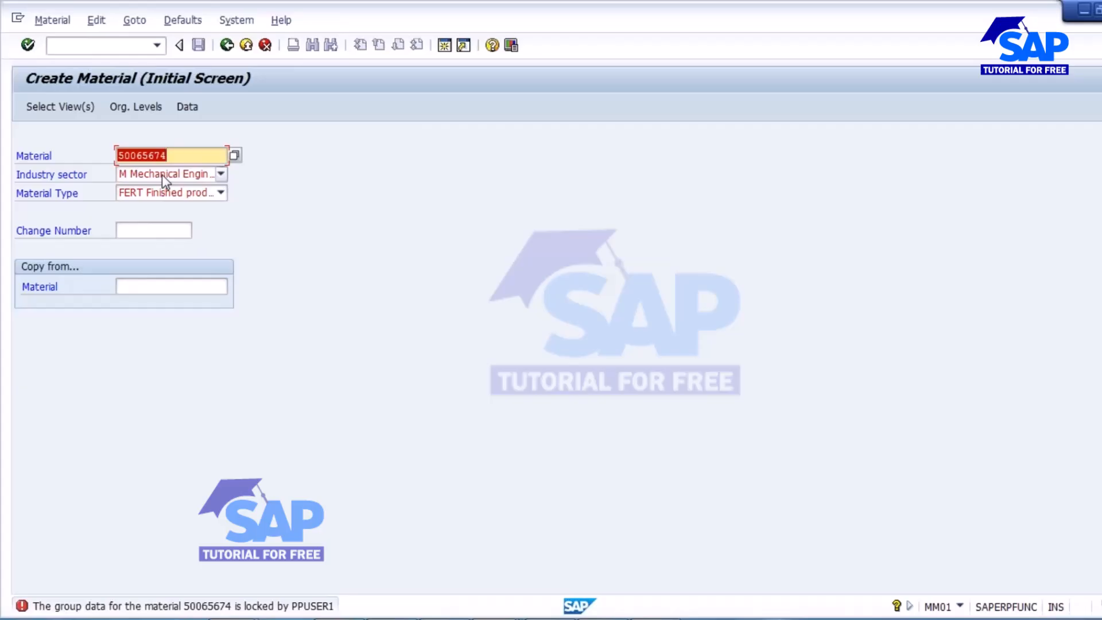
click(476, 594)
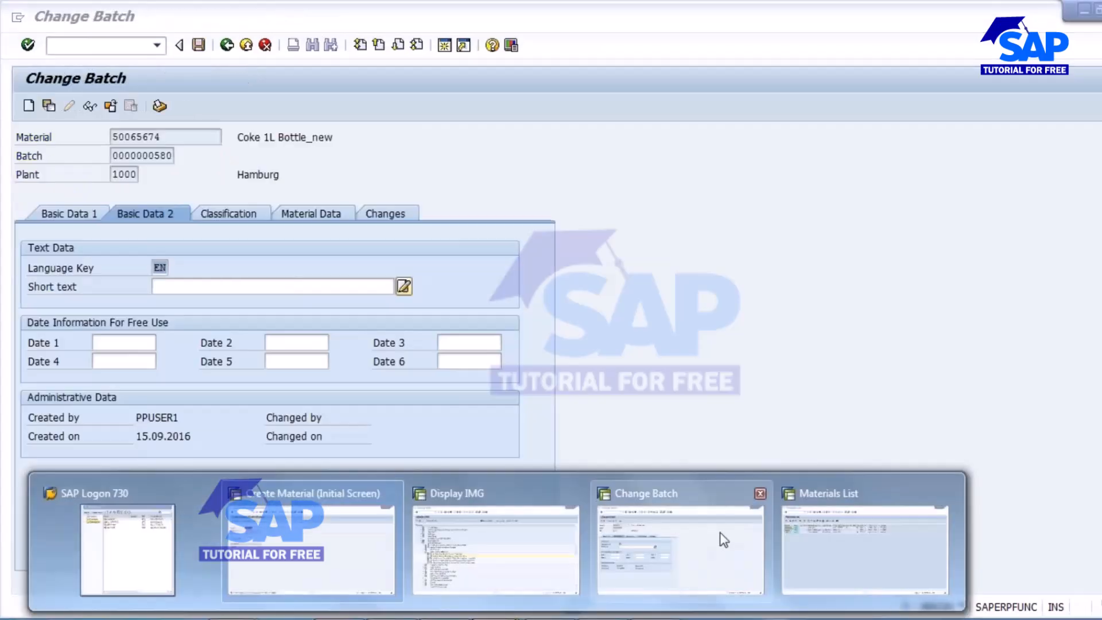
click(660, 541)
click(199, 46)
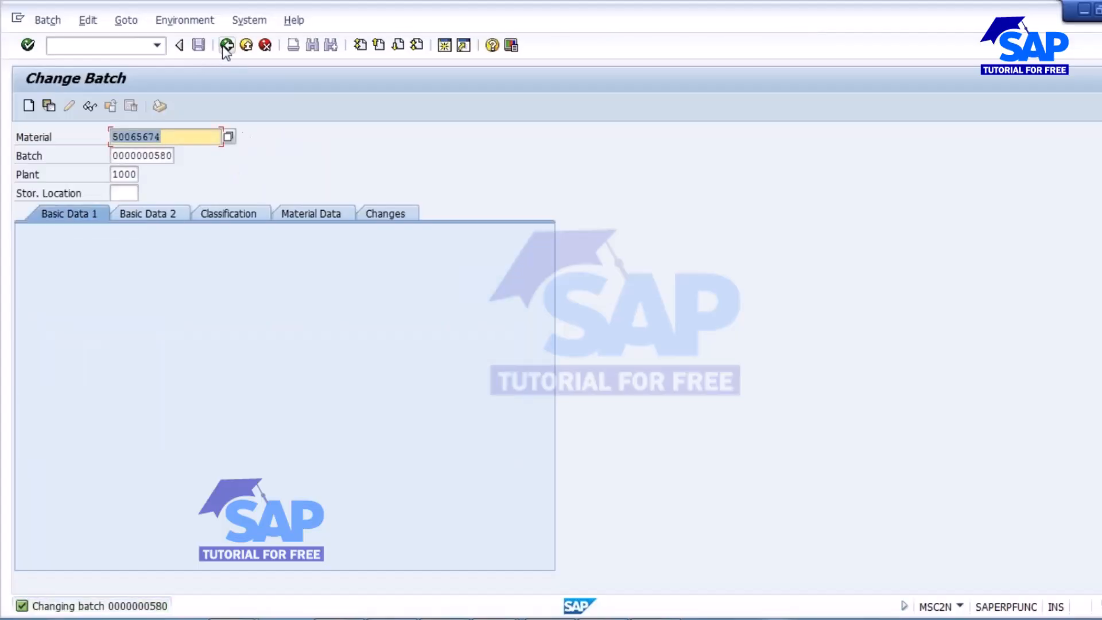
click(227, 46)
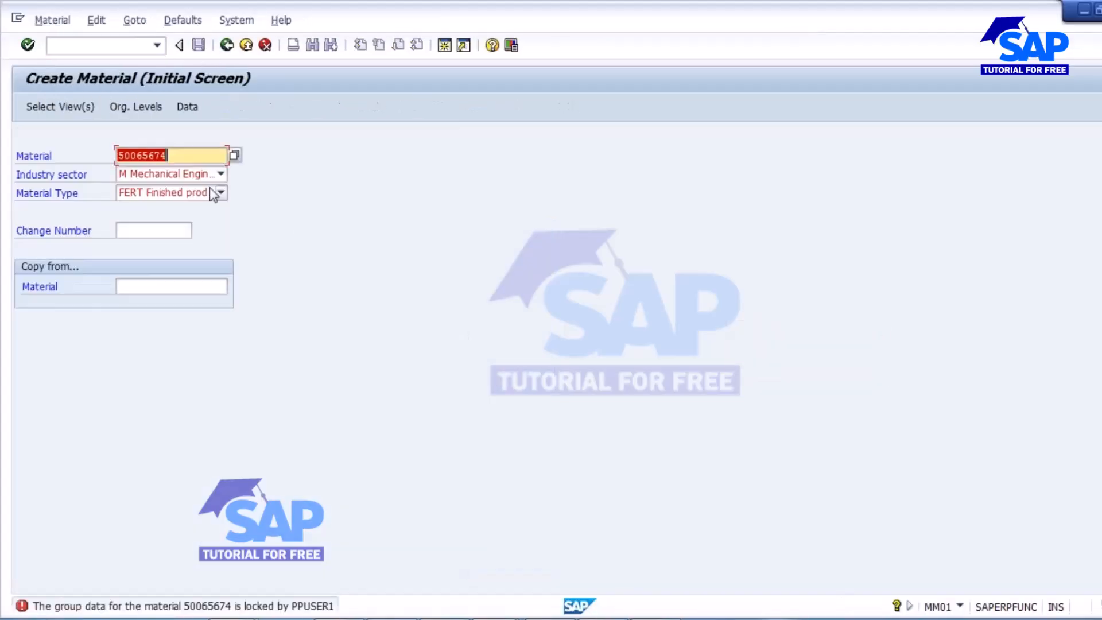
- Check the list of selectable views for material 50065674 for a Classification view, then leave the selection
key(Return)
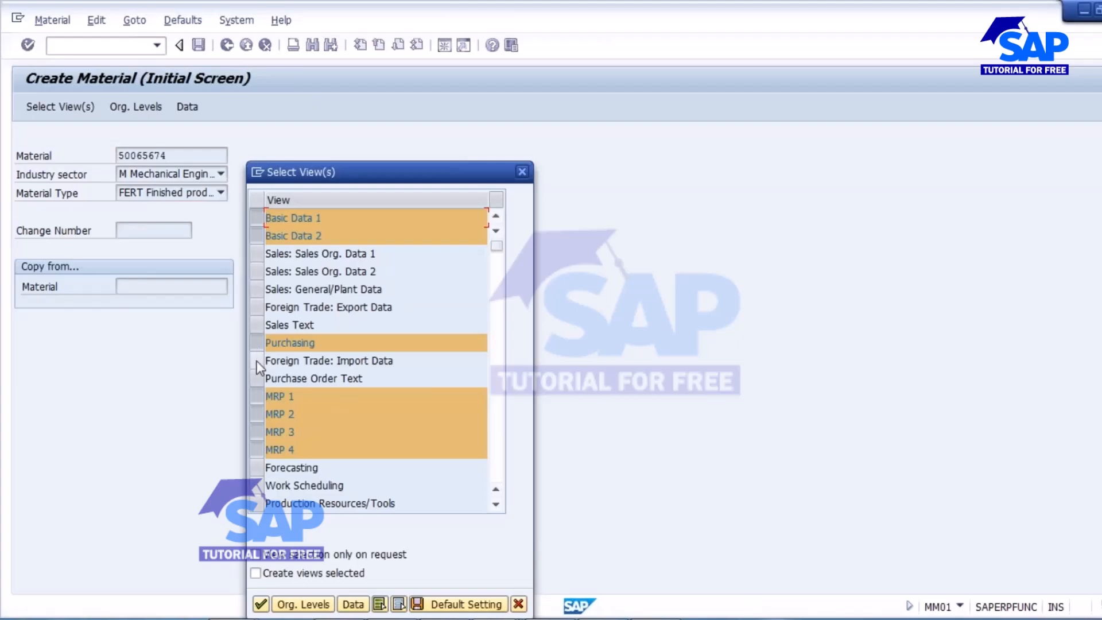
scroll(374, 356, down, 1)
scroll(368, 355, down, 1)
scroll(368, 356, up, 1)
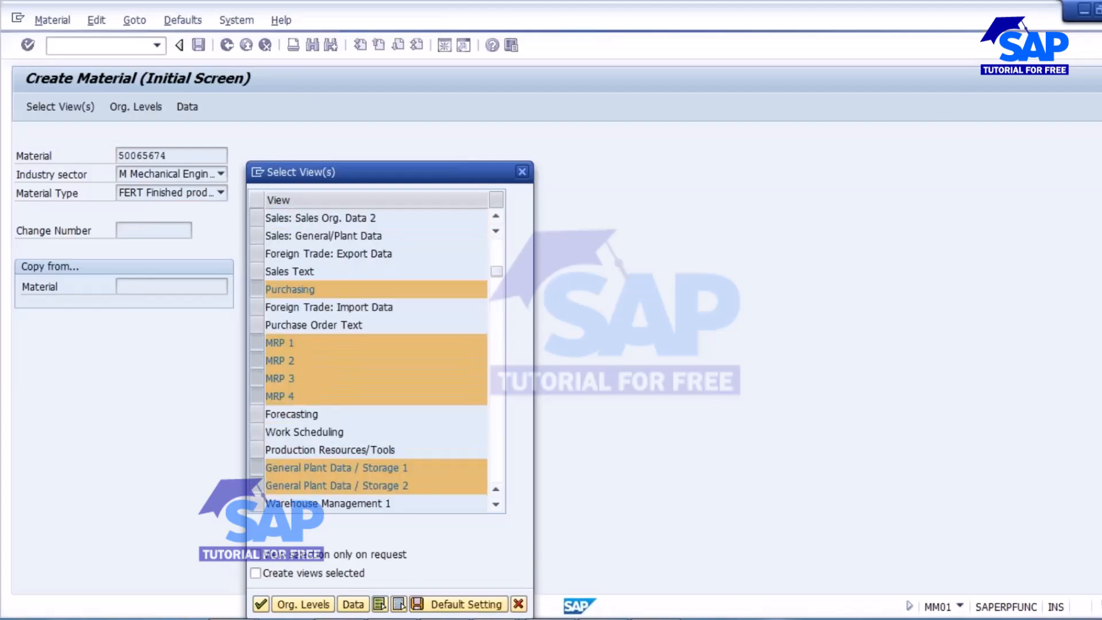
scroll(369, 362, down, 2)
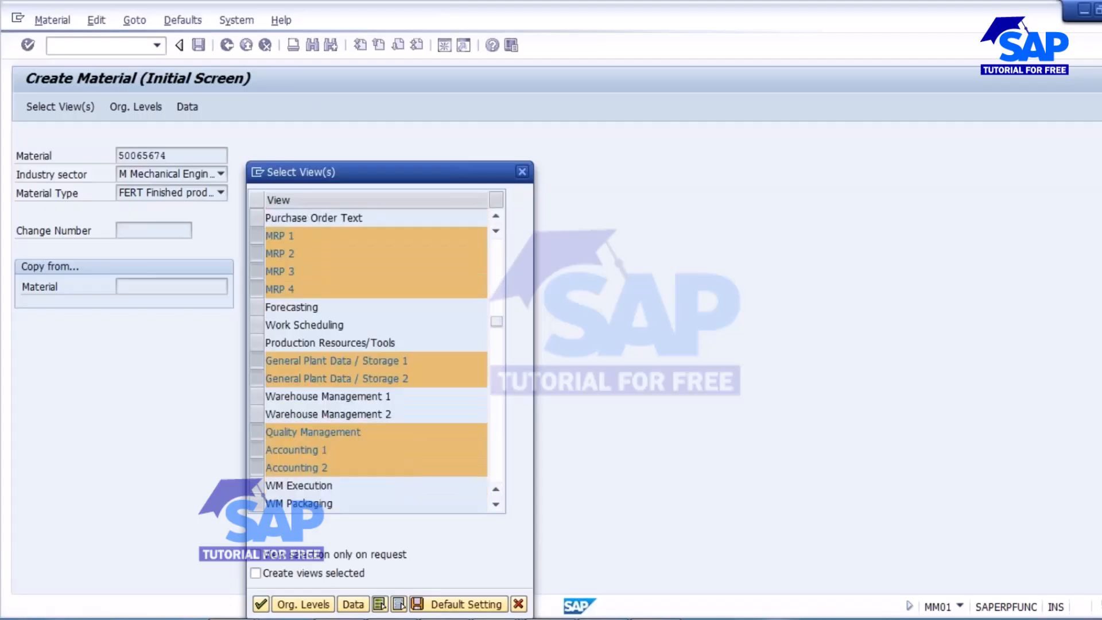
scroll(373, 362, up, 1)
click(519, 604)
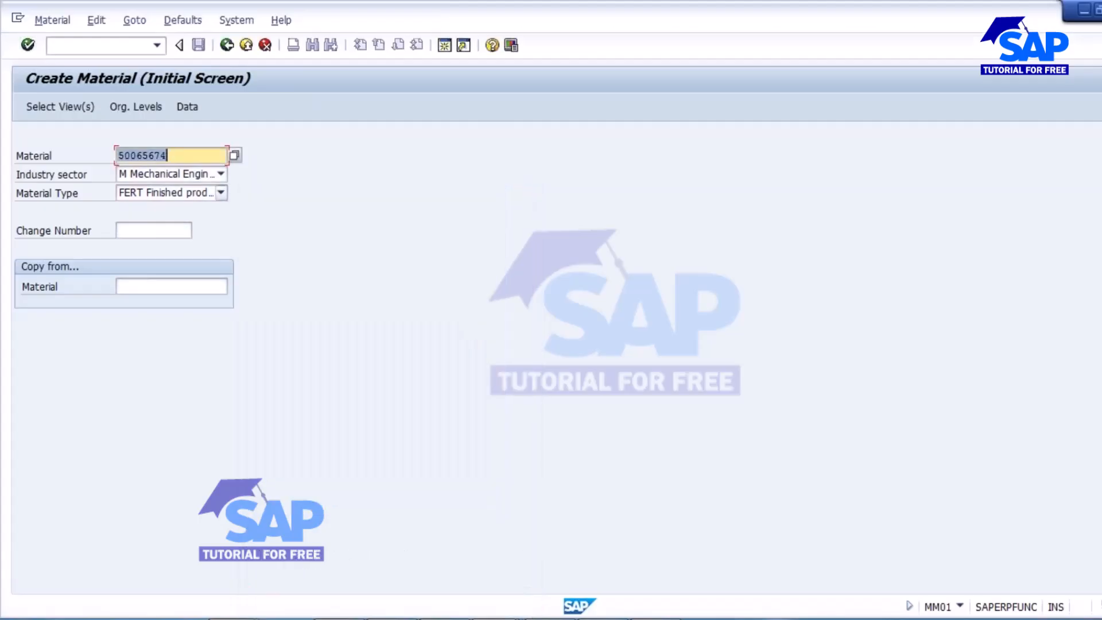
- In transaction SPRO, open Define Attributes of Material Types under Logistics - General, Material Master, Basic Settings, Material Types
click(68, 46)
text(/NSPRO)
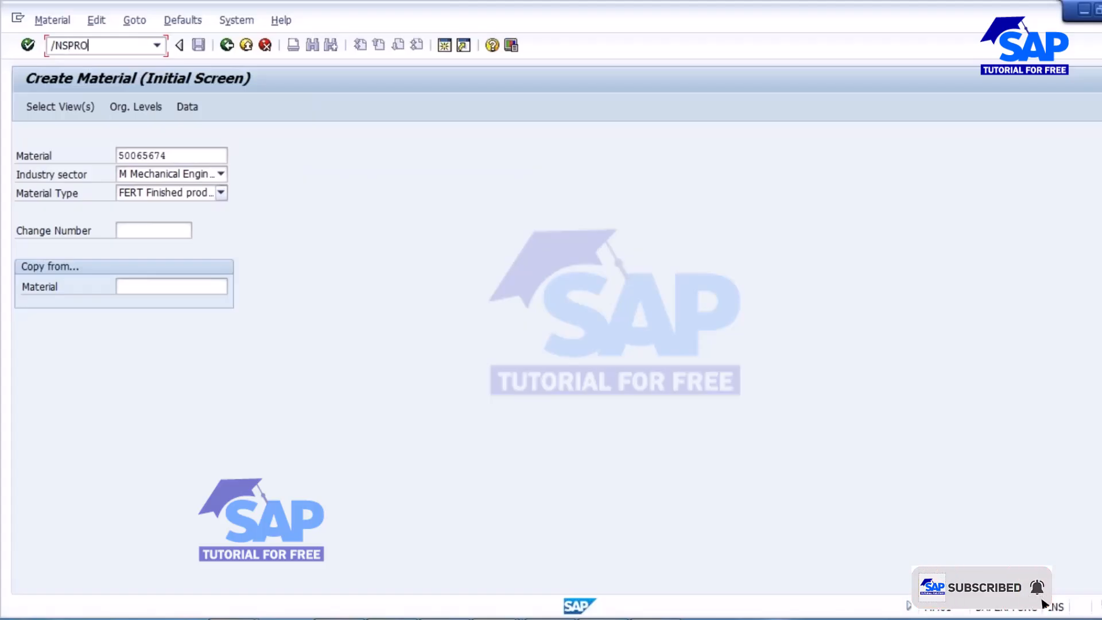
key(Return)
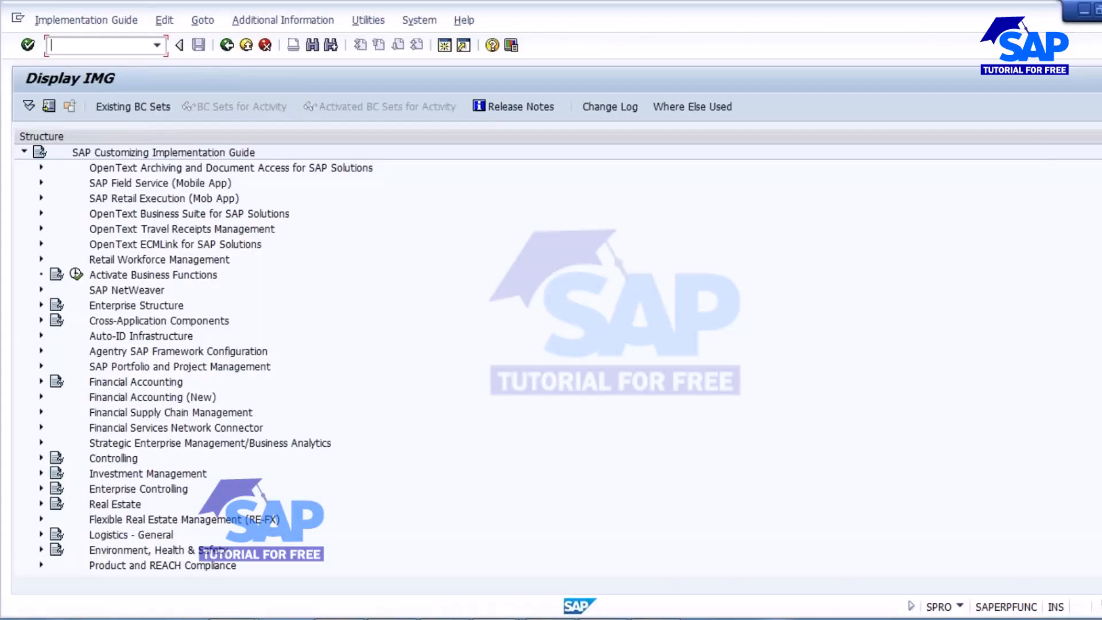
scroll(551, 360, down, 3)
scroll(473, 428, up, 1)
scroll(472, 429, down, 4)
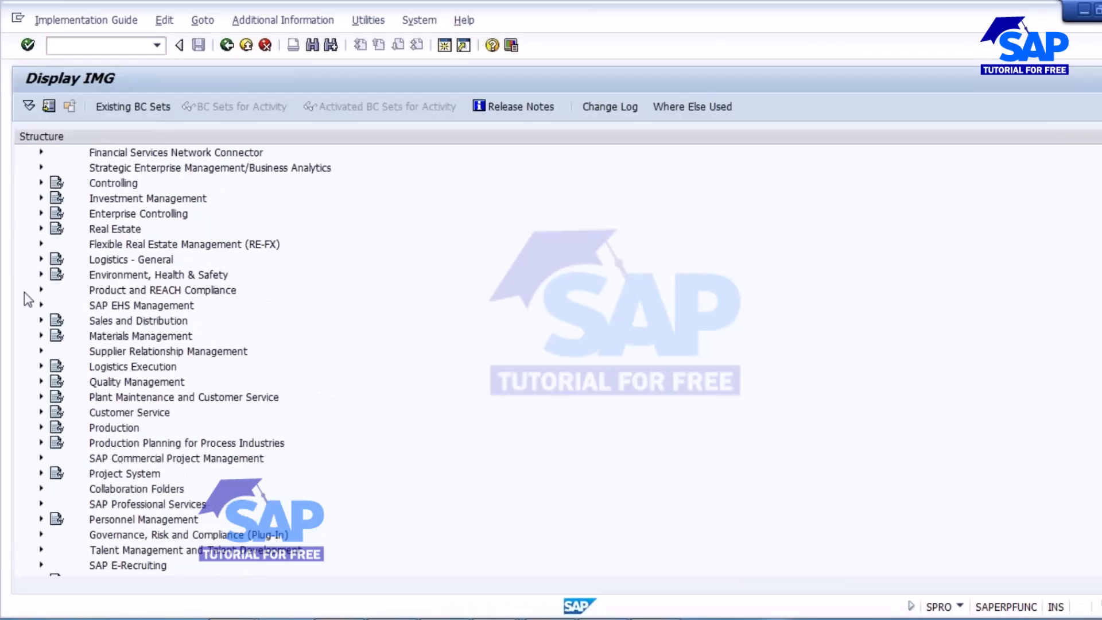
click(41, 260)
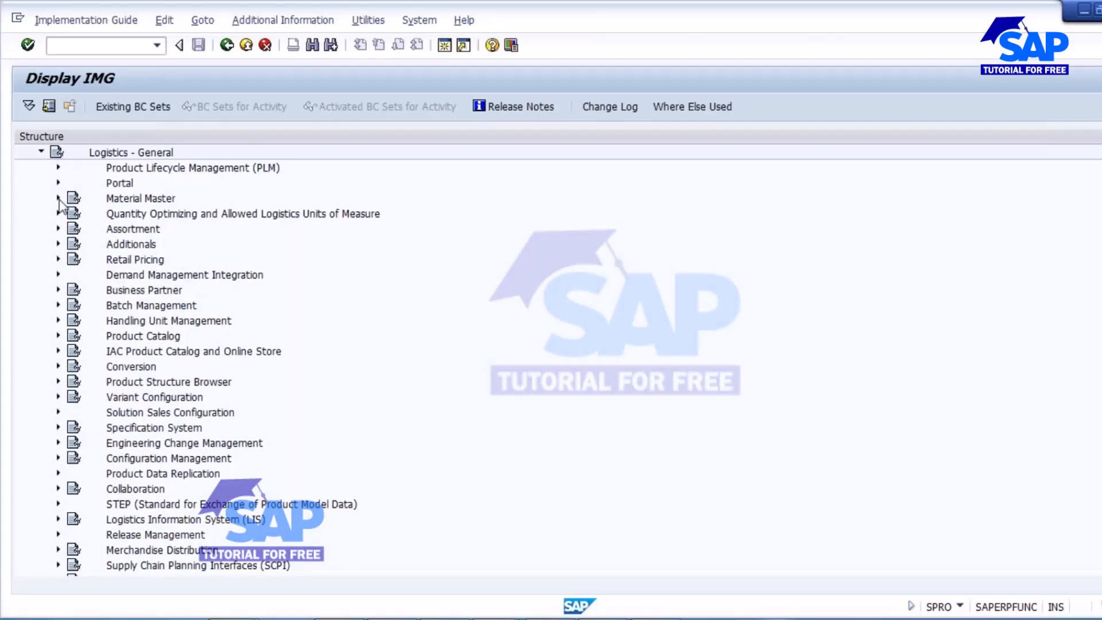
click(58, 199)
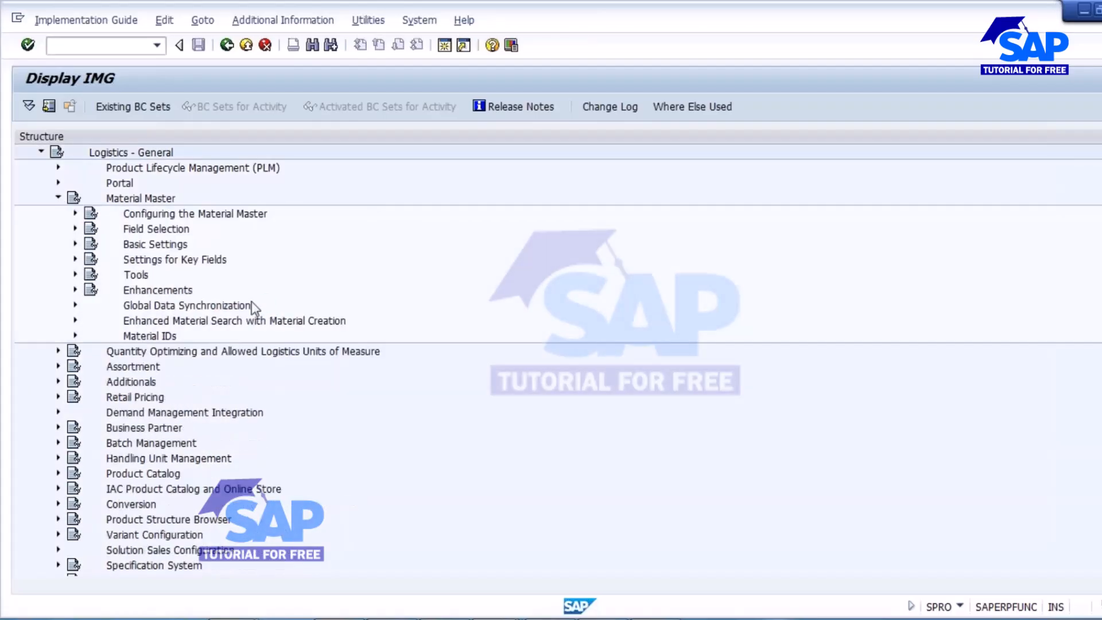
click(76, 244)
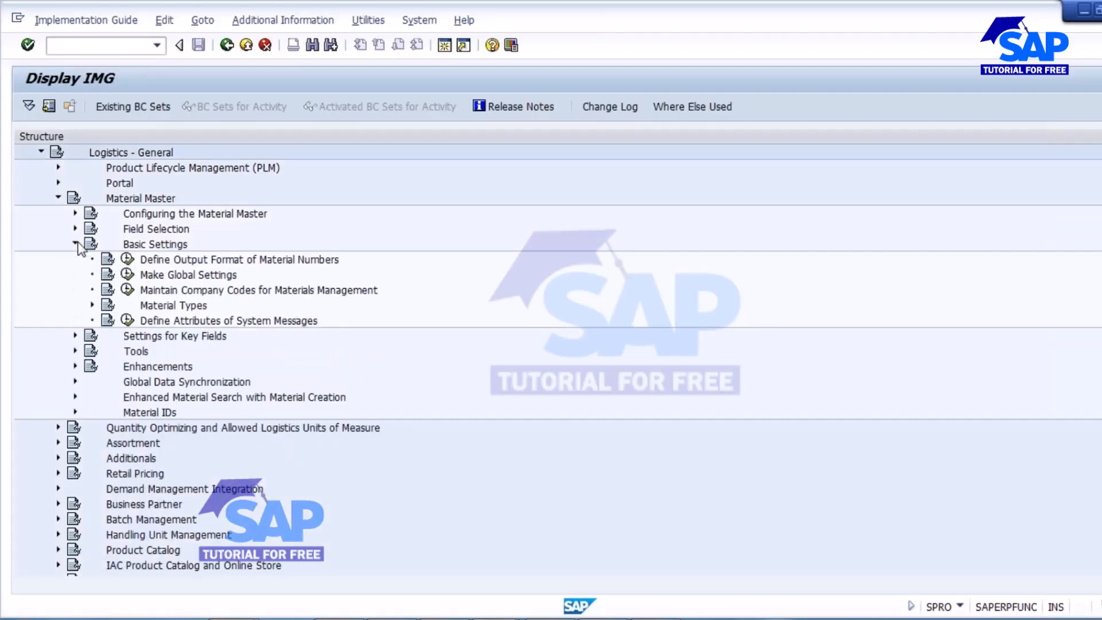
click(92, 305)
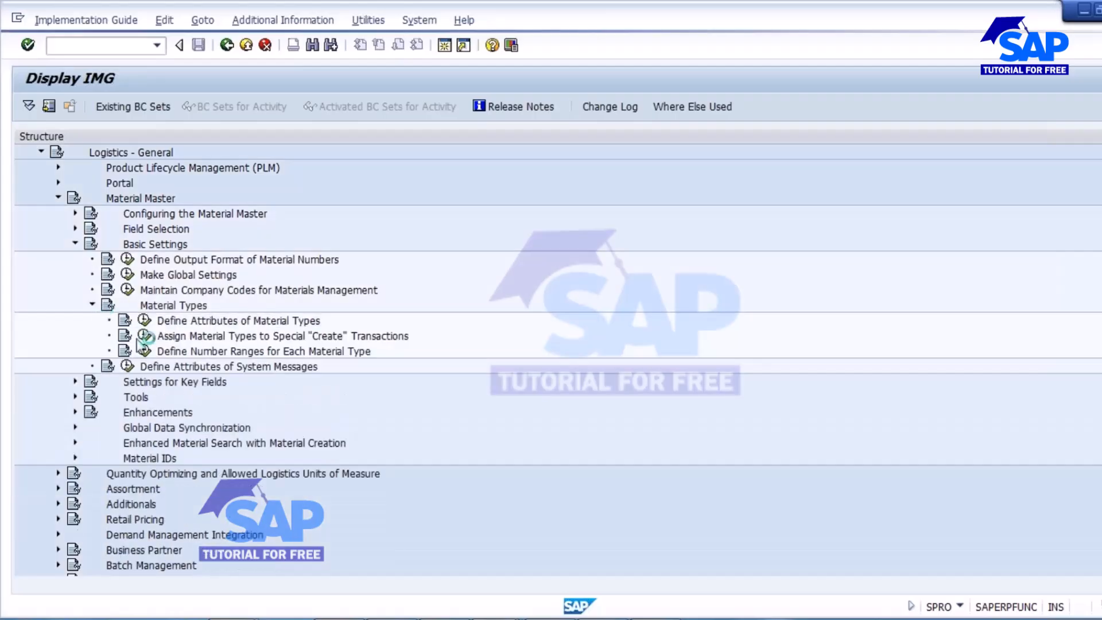
click(144, 320)
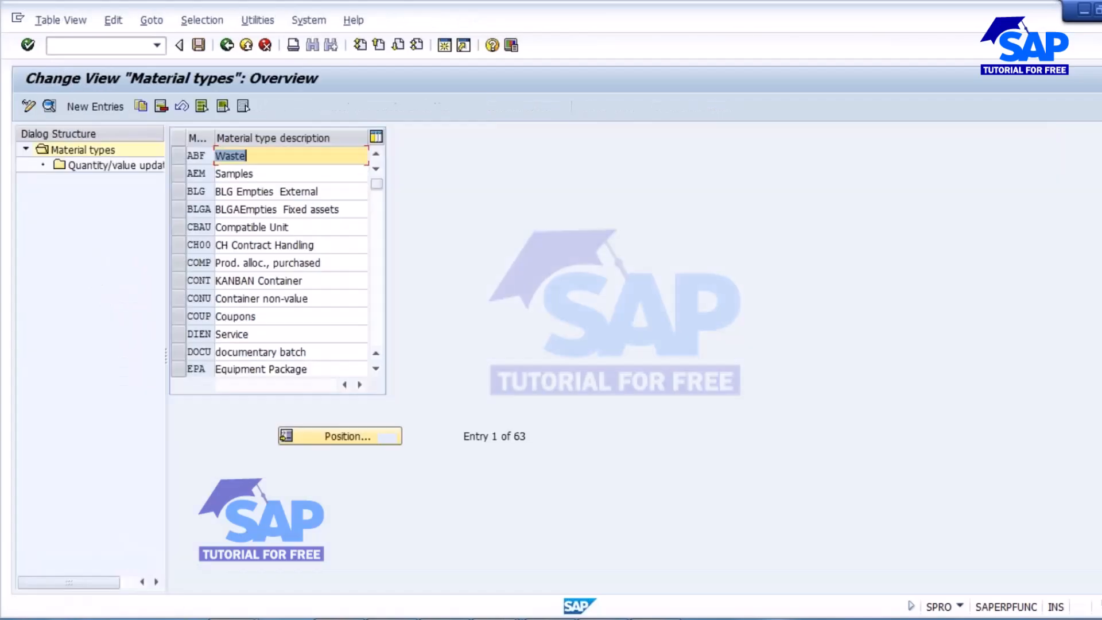
- Enable the Classification user department for material type FERT and save the change in customizing request ECQK900101
click(343, 437)
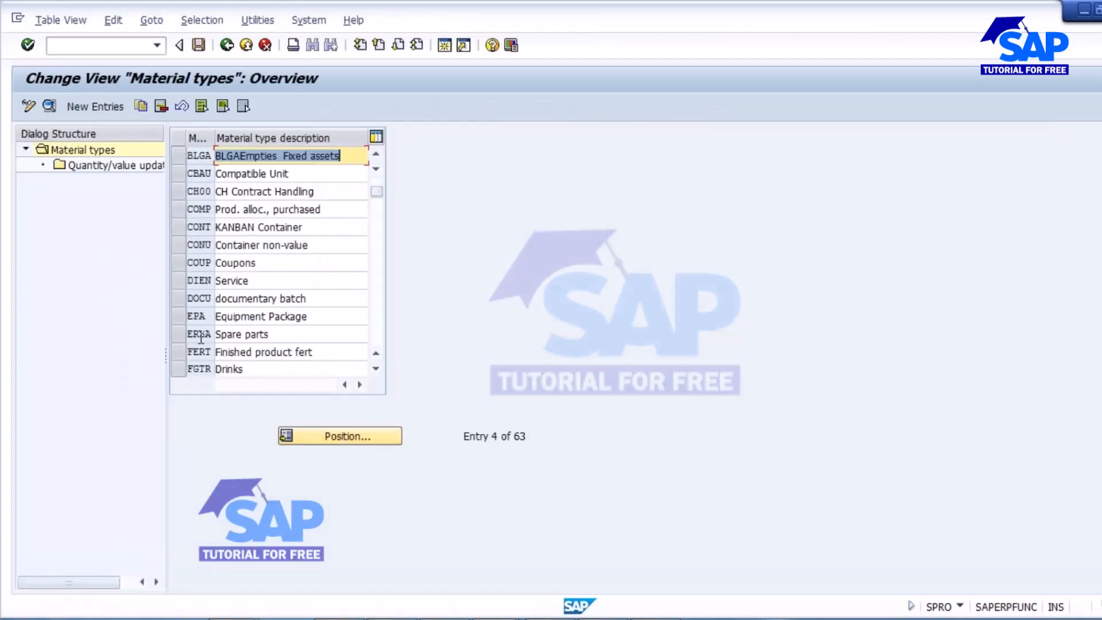
click(179, 356)
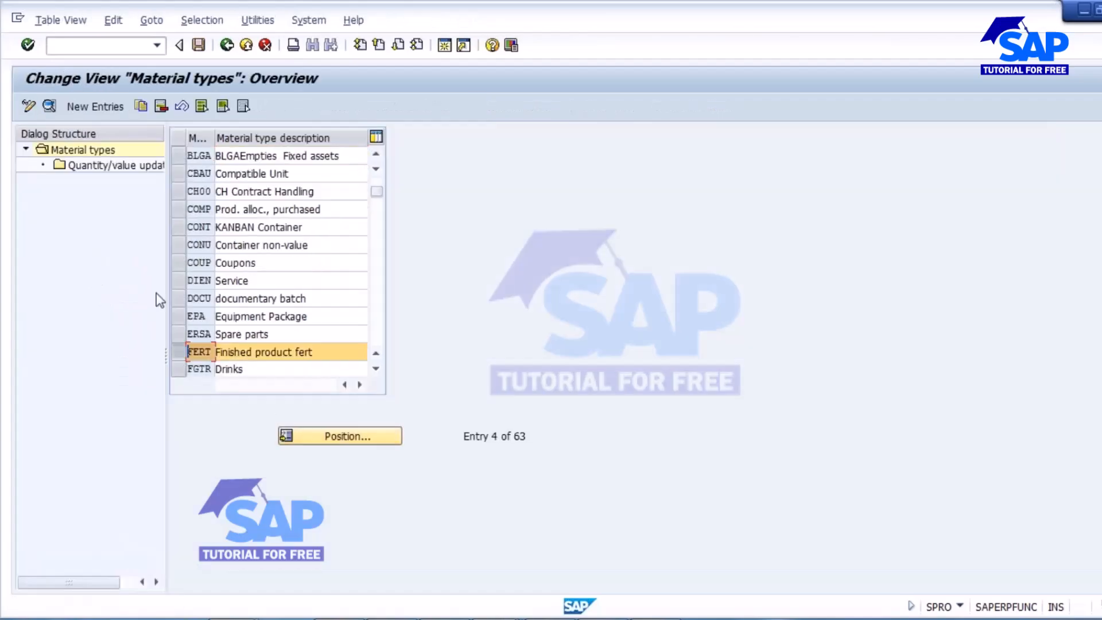
click(50, 106)
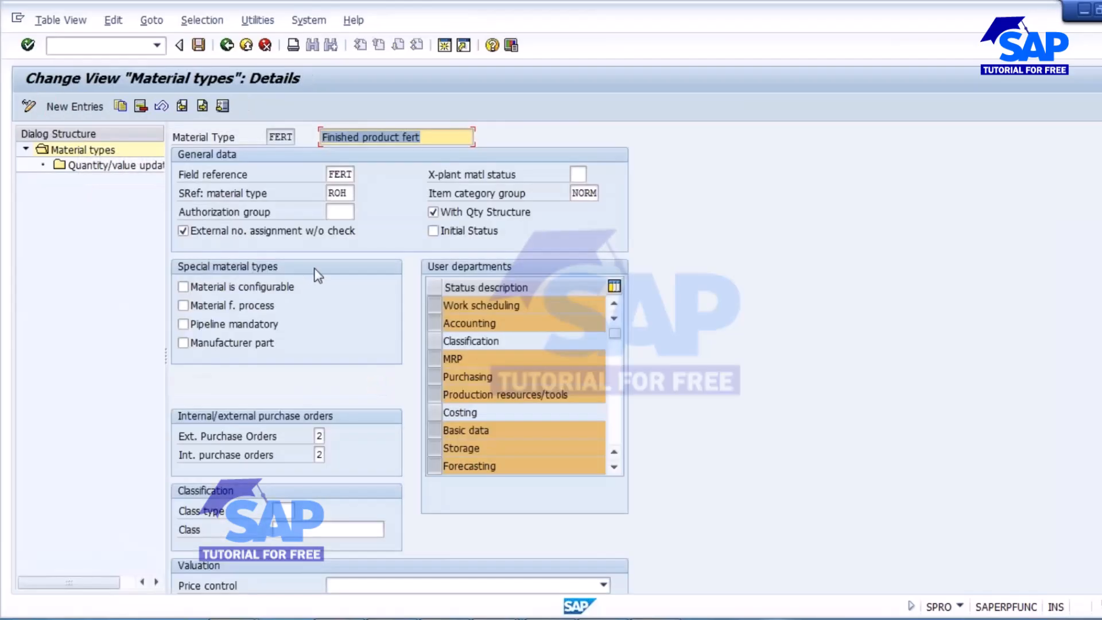
click(433, 341)
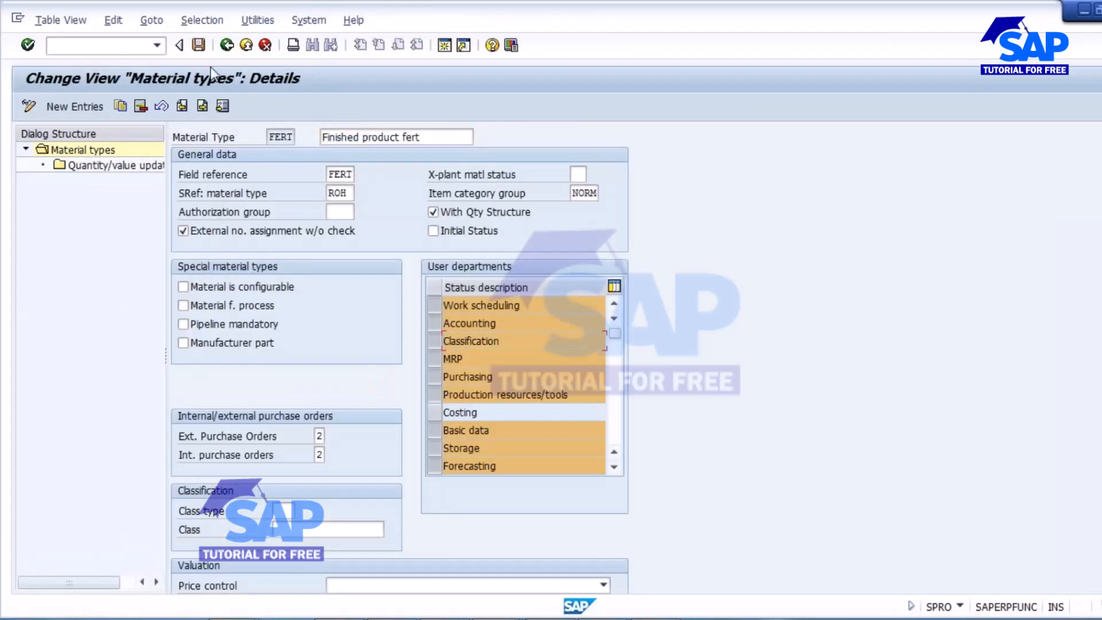
click(198, 45)
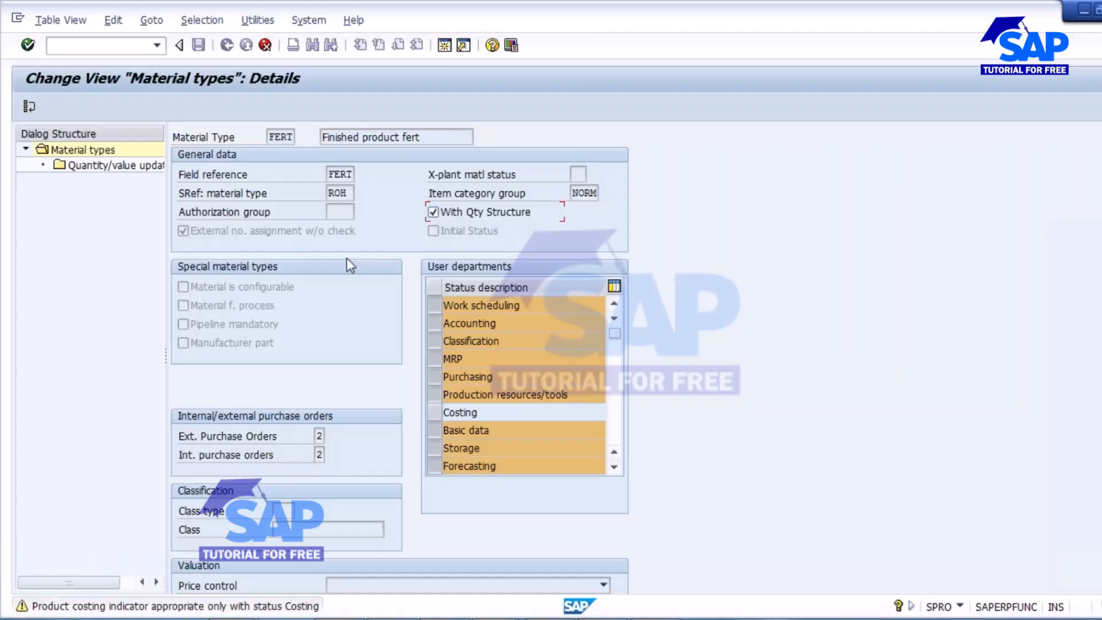
key(Return)
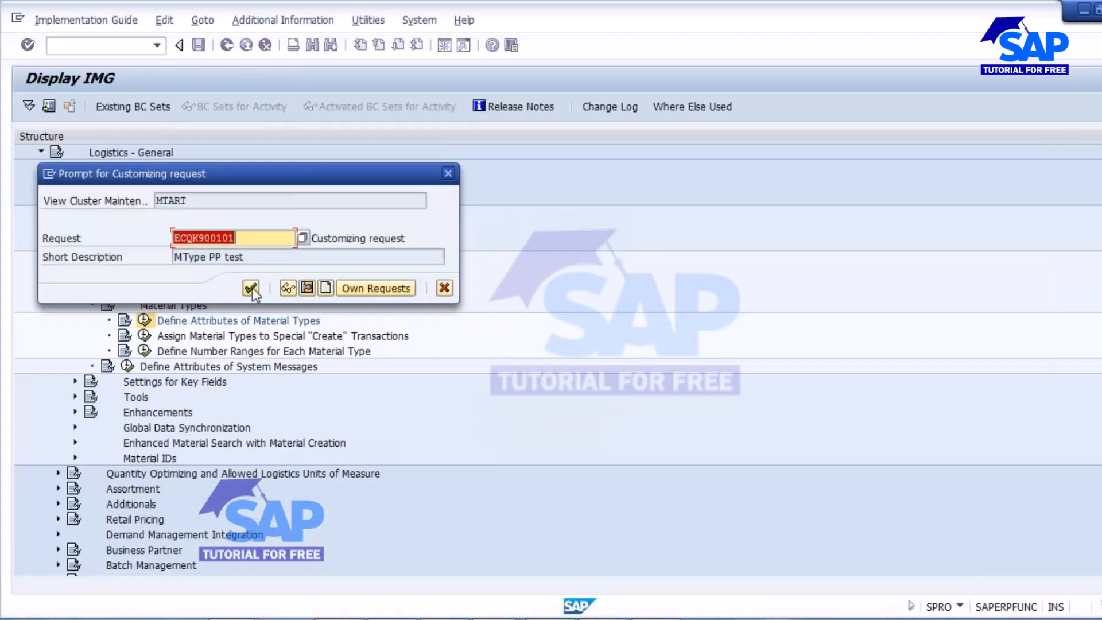
click(249, 288)
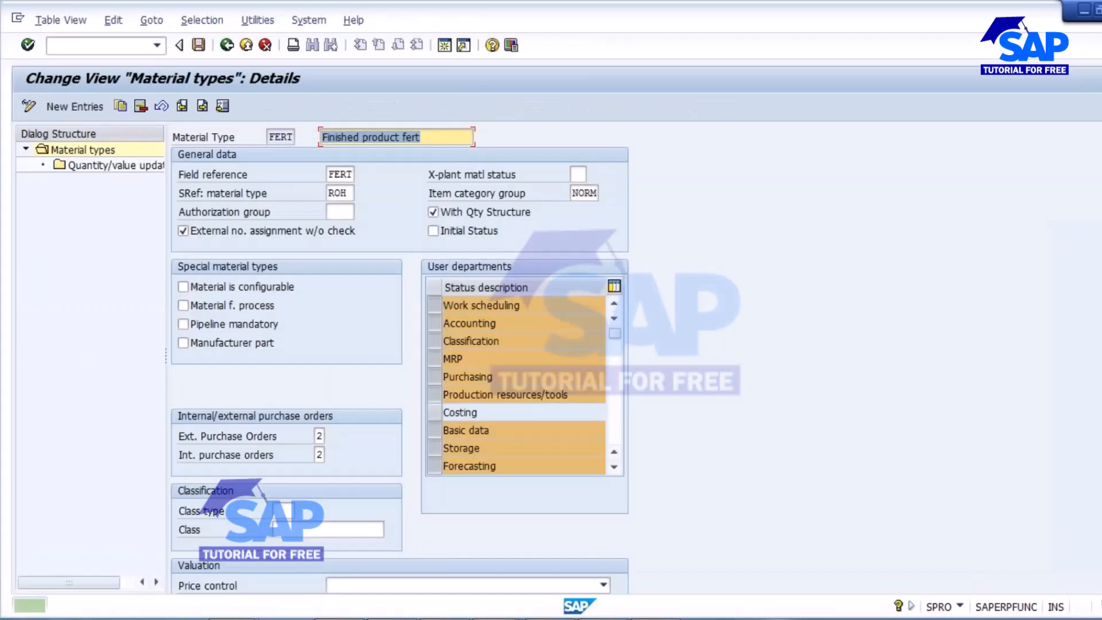
- Return to transaction MM01 and bring up the view selection for material 50065674
click(75, 46)
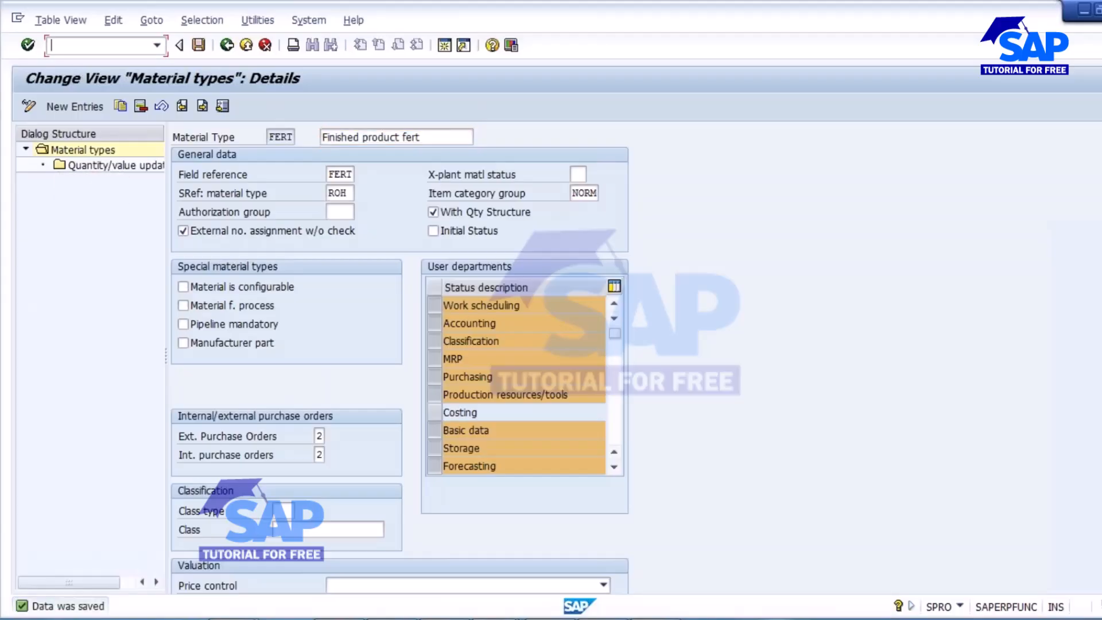
text(/NCMM)
key(BackSpace)
key(BackSpace)
key(Return)
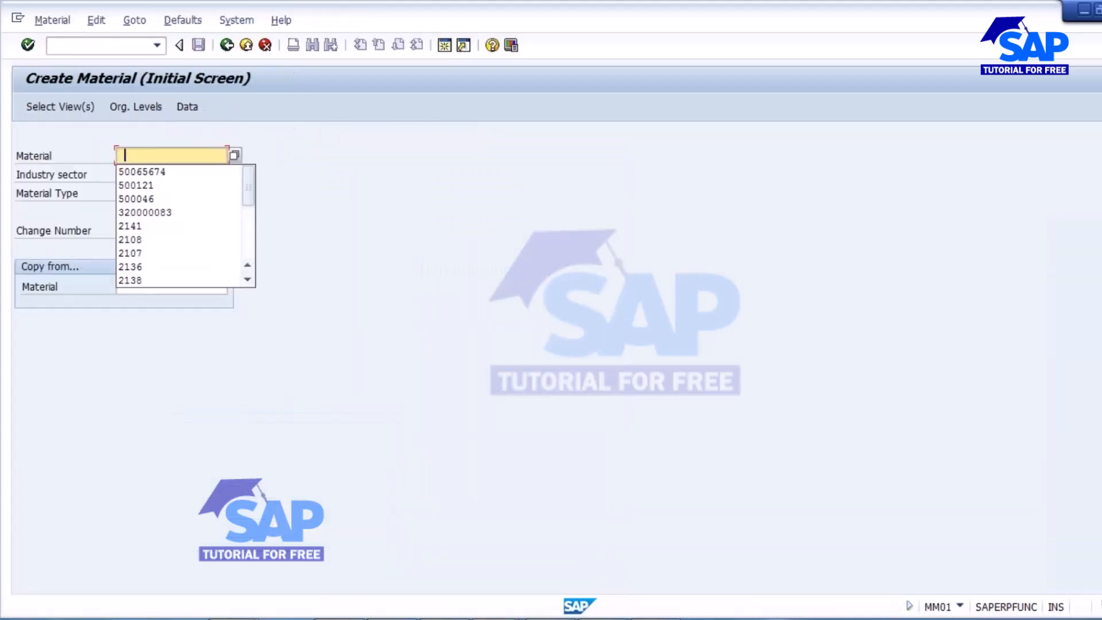
click(162, 172)
key(Return)
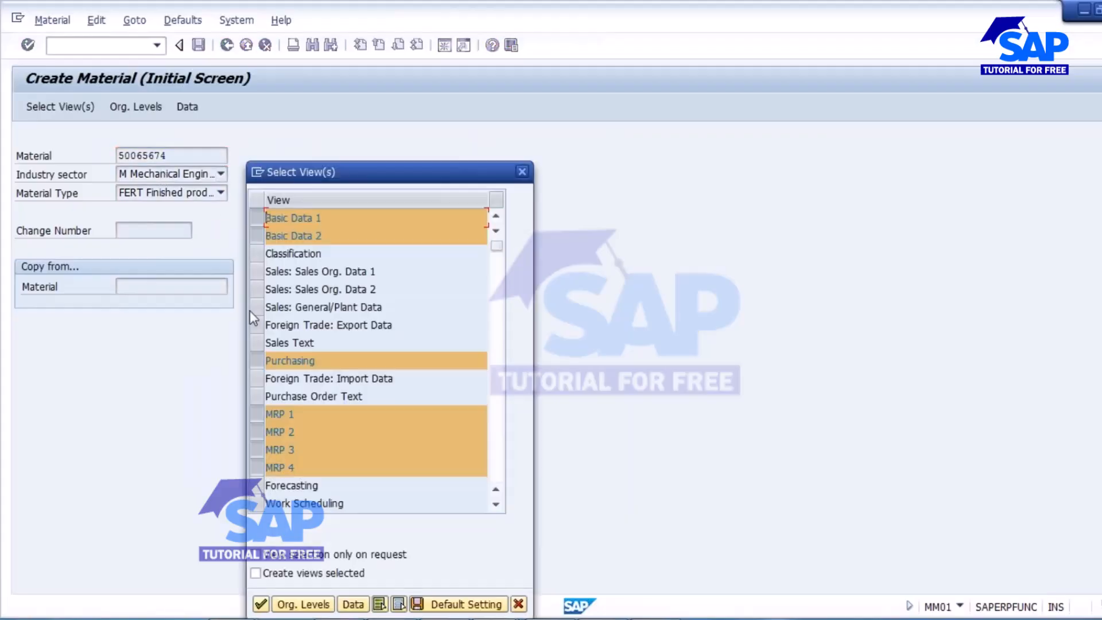
- Clear the preselected views and proceed with only the Classification view
click(399, 604)
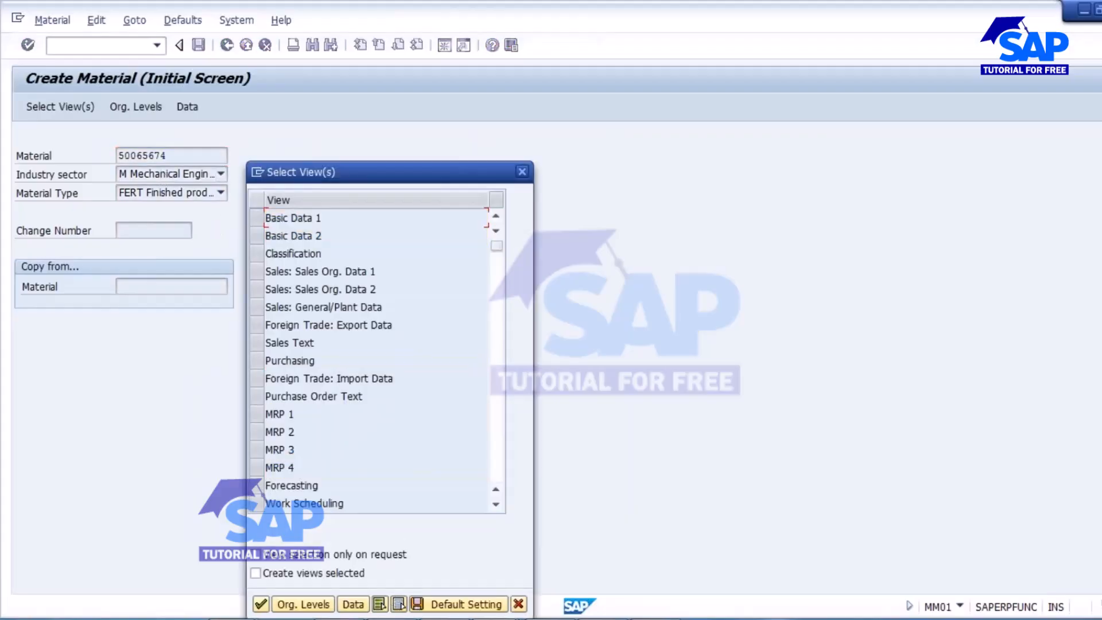
click(254, 254)
click(260, 604)
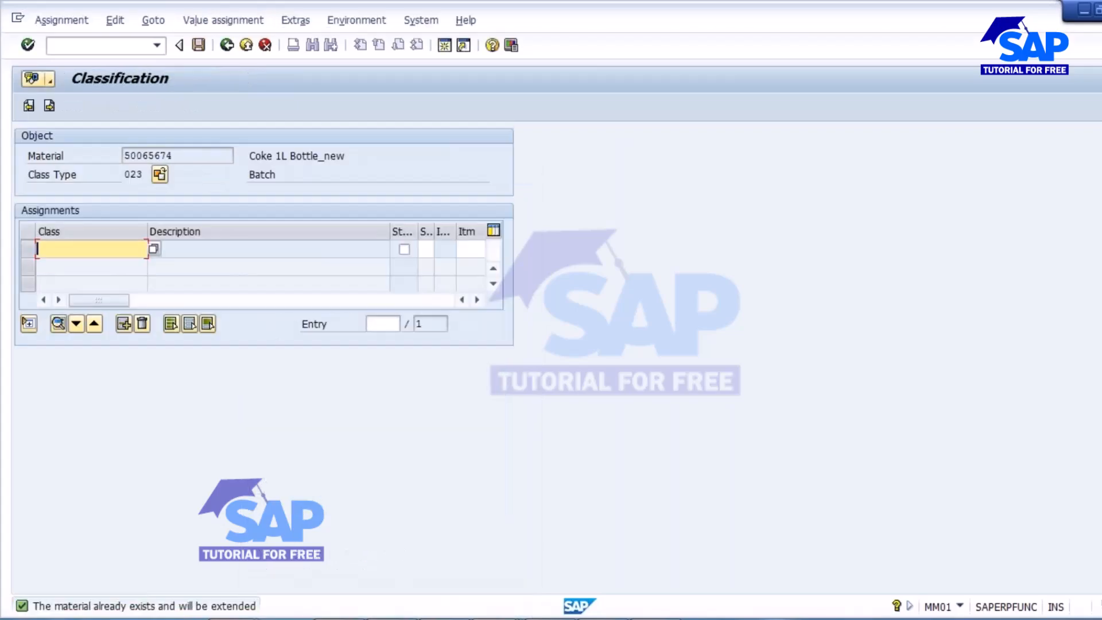
- Assign the newly created test batch class to material 50065674 under class type 023
key(alt+Tab)
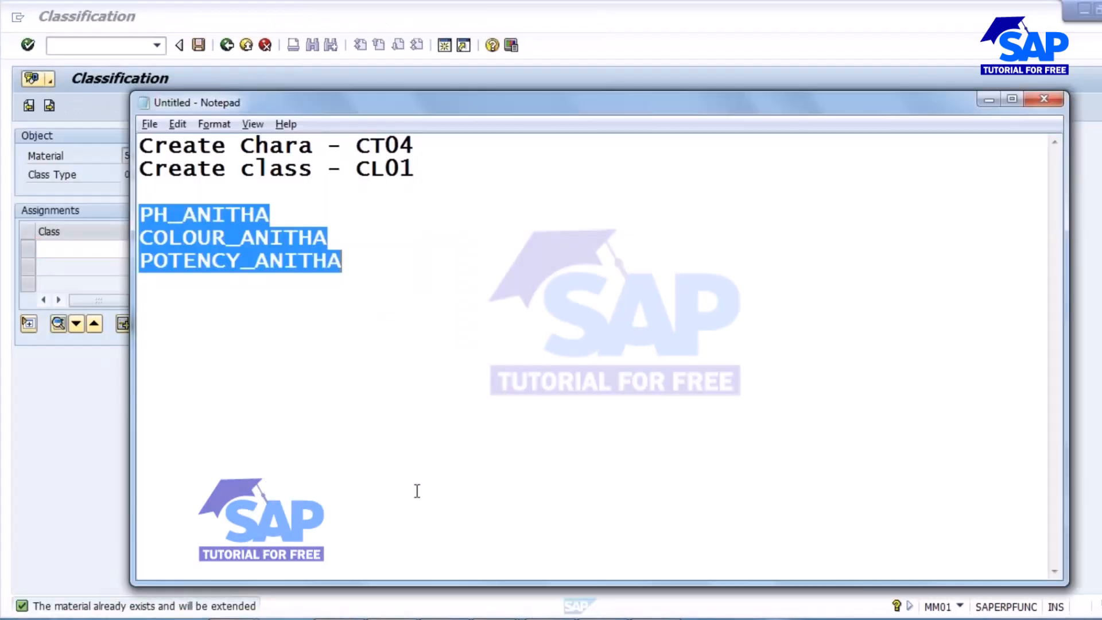
click(376, 265)
click(98, 230)
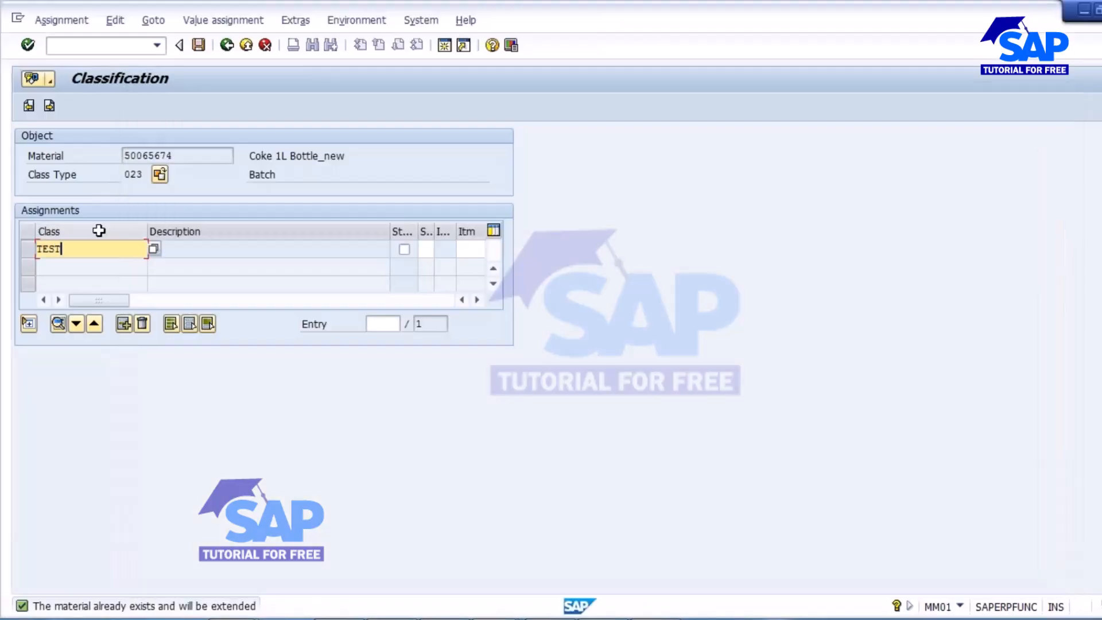
text(TEST_SAVAN)
key(Return)
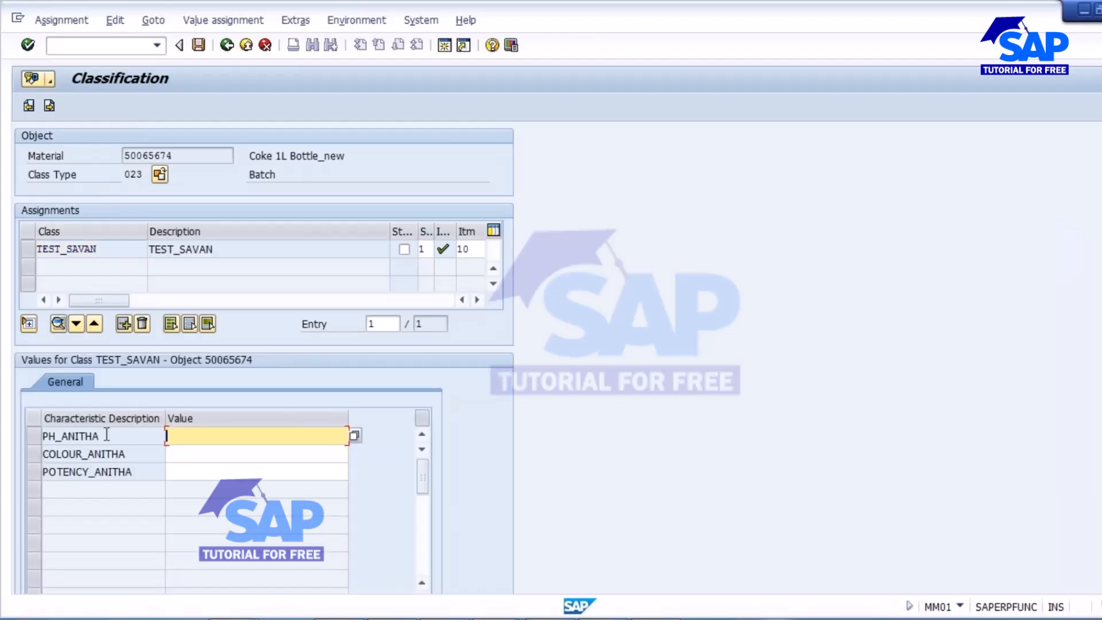
- Review the pH, colour and potency characteristics and their value fields without entering values, then save the material's classification
click(107, 434)
click(125, 454)
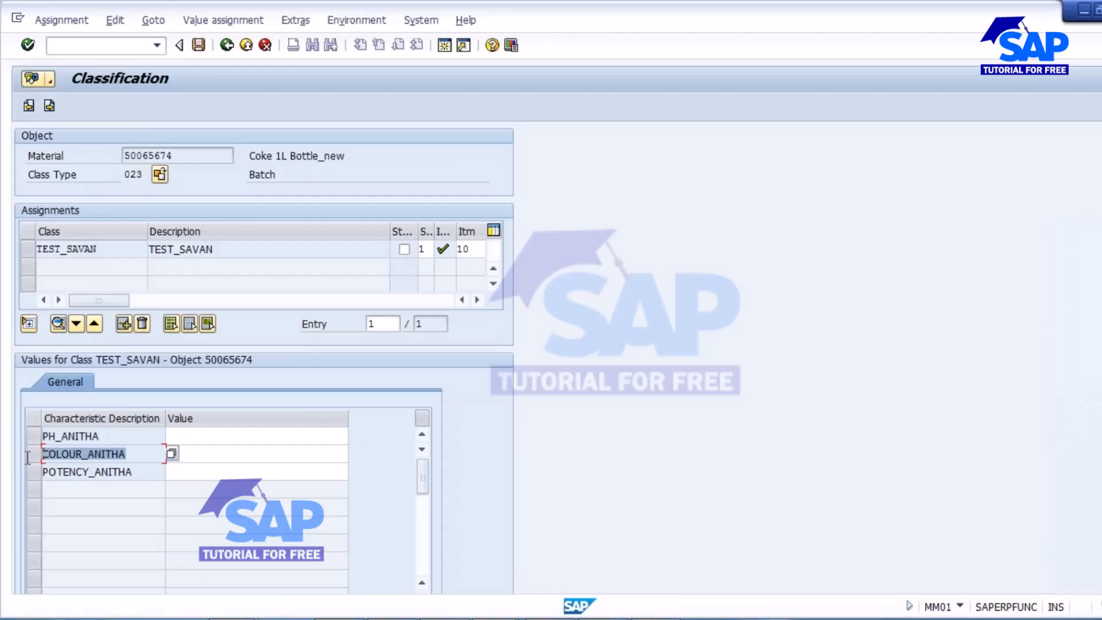
click(141, 473)
click(192, 453)
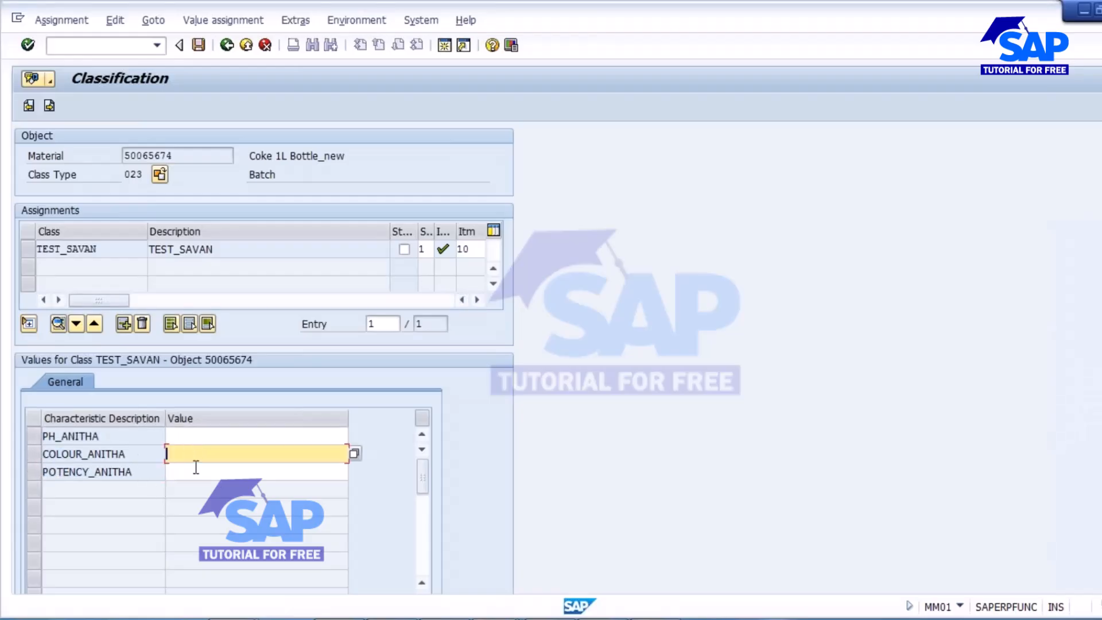
key(Up)
drag(187, 156, 78, 154)
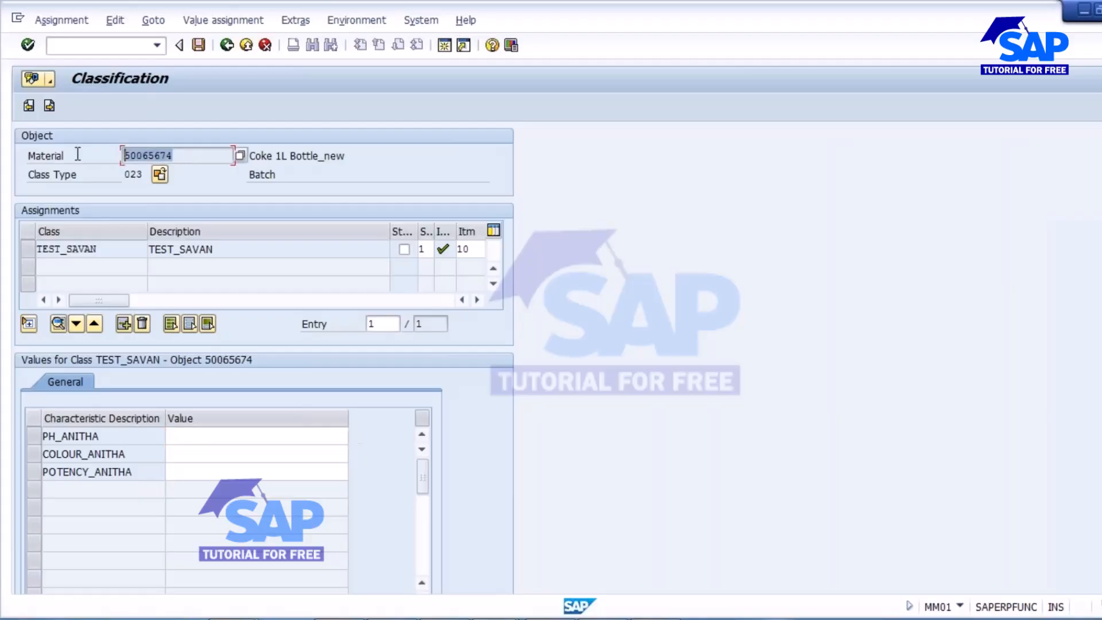
click(214, 437)
click(204, 454)
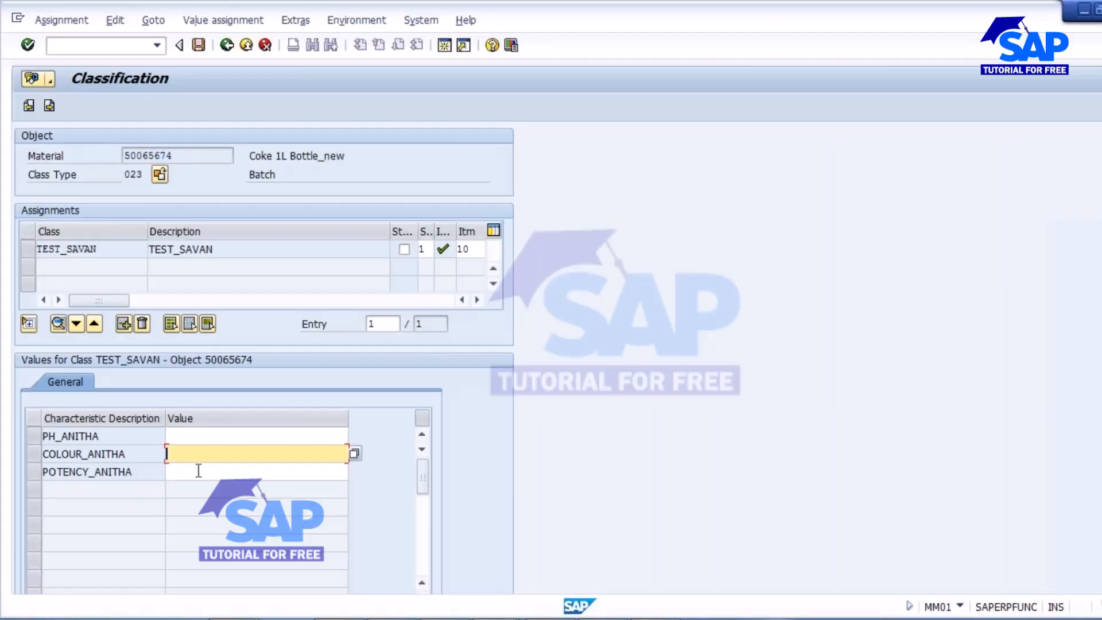
click(199, 470)
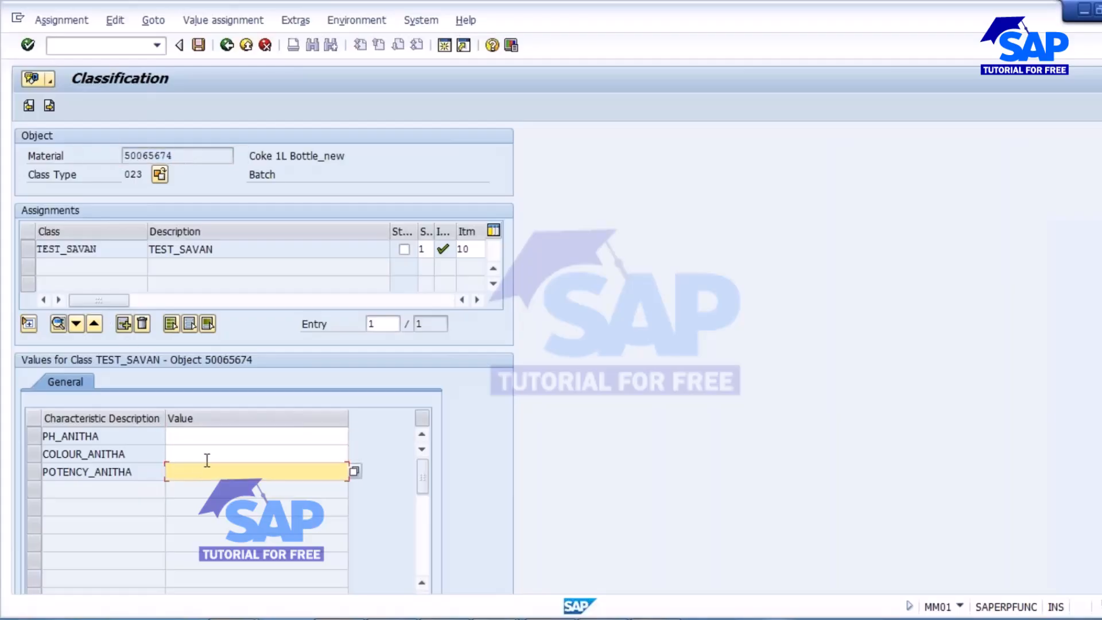
drag(120, 439, 8, 434)
drag(151, 448, 9, 451)
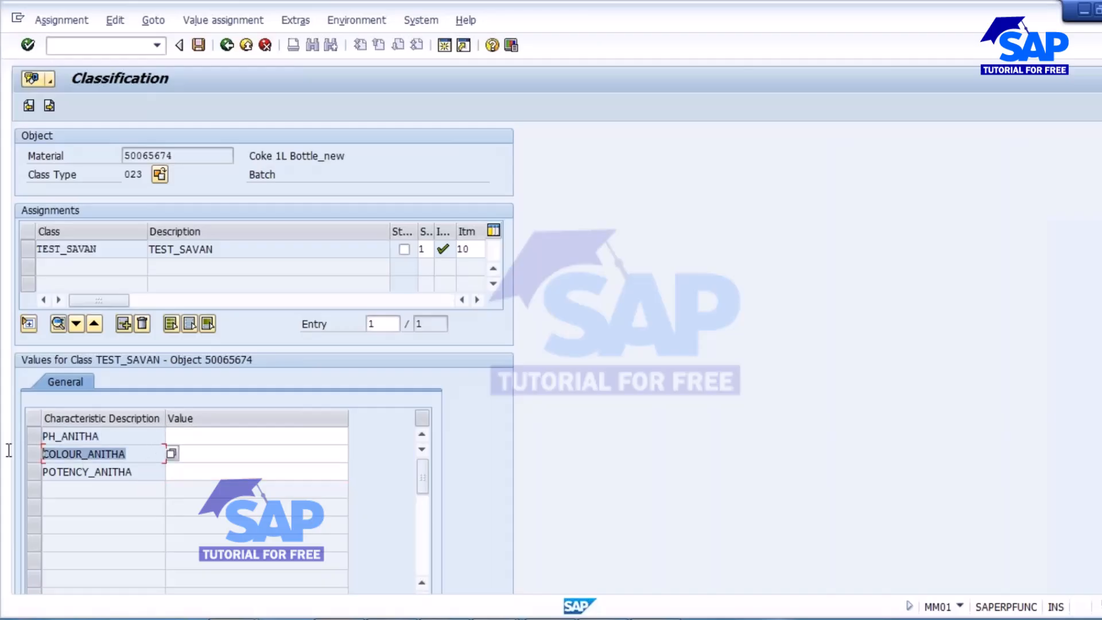
click(207, 454)
click(203, 471)
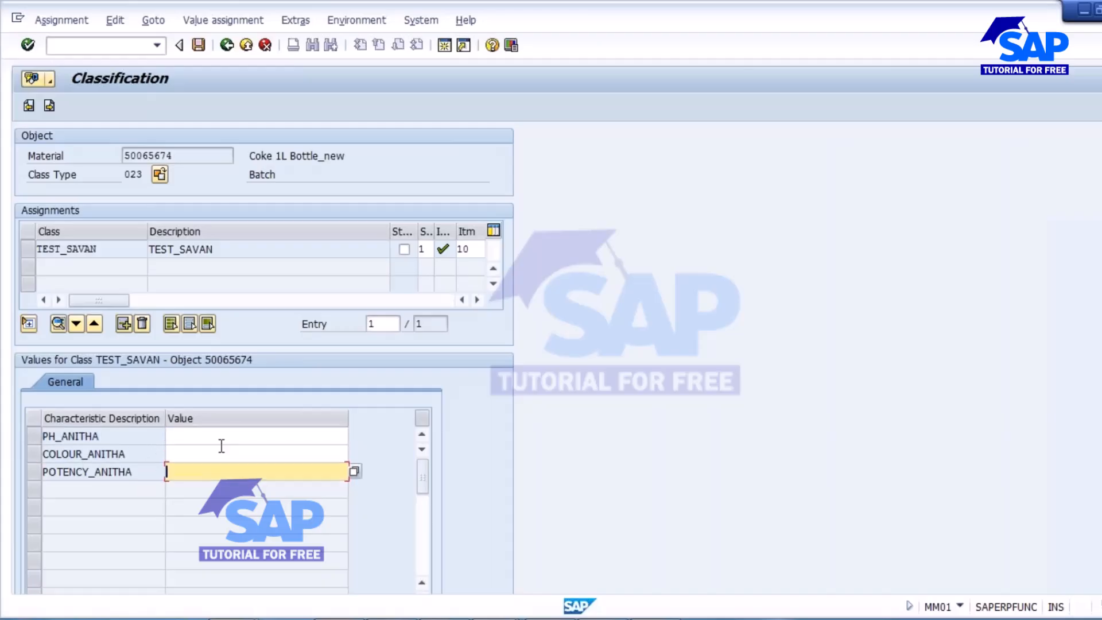
click(199, 46)
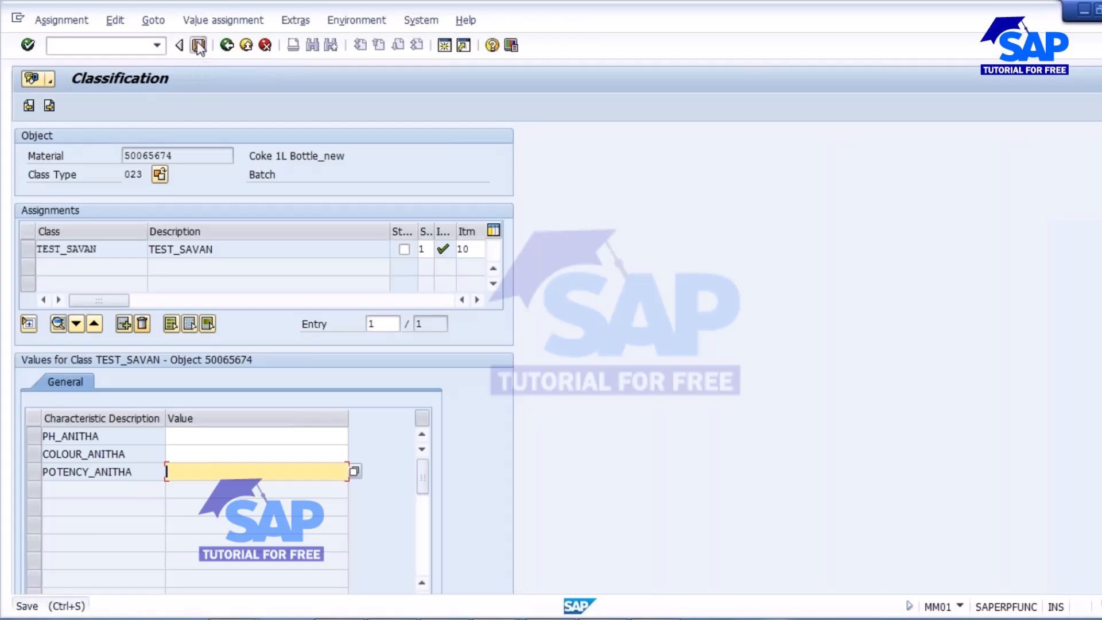
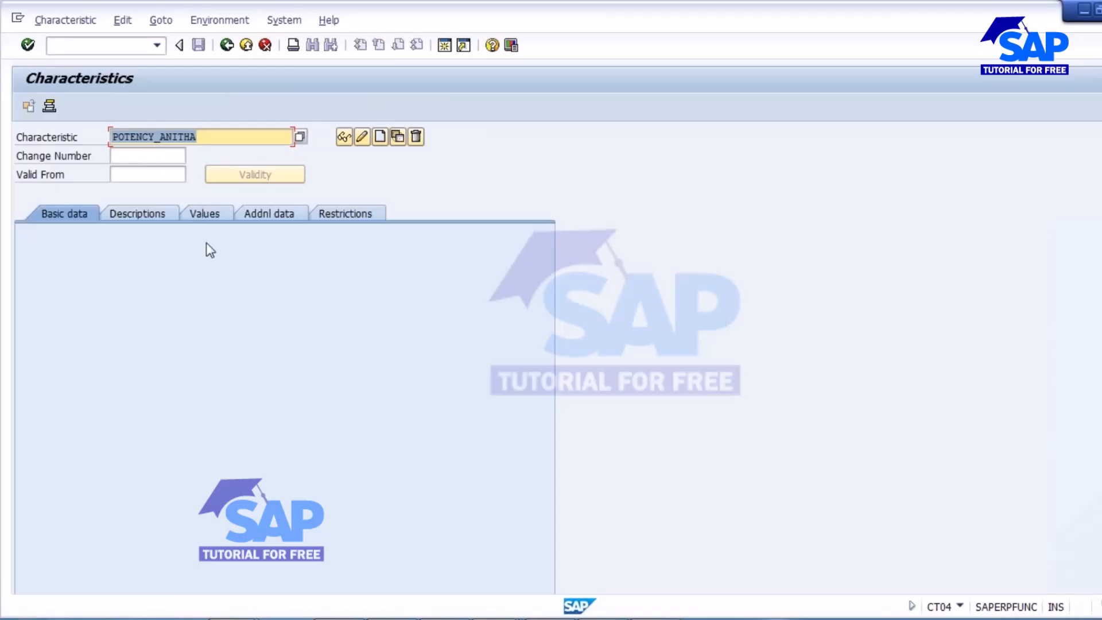
- Start a new characteristic named Z_MFG_DATE and agree to create it
text(Z_)
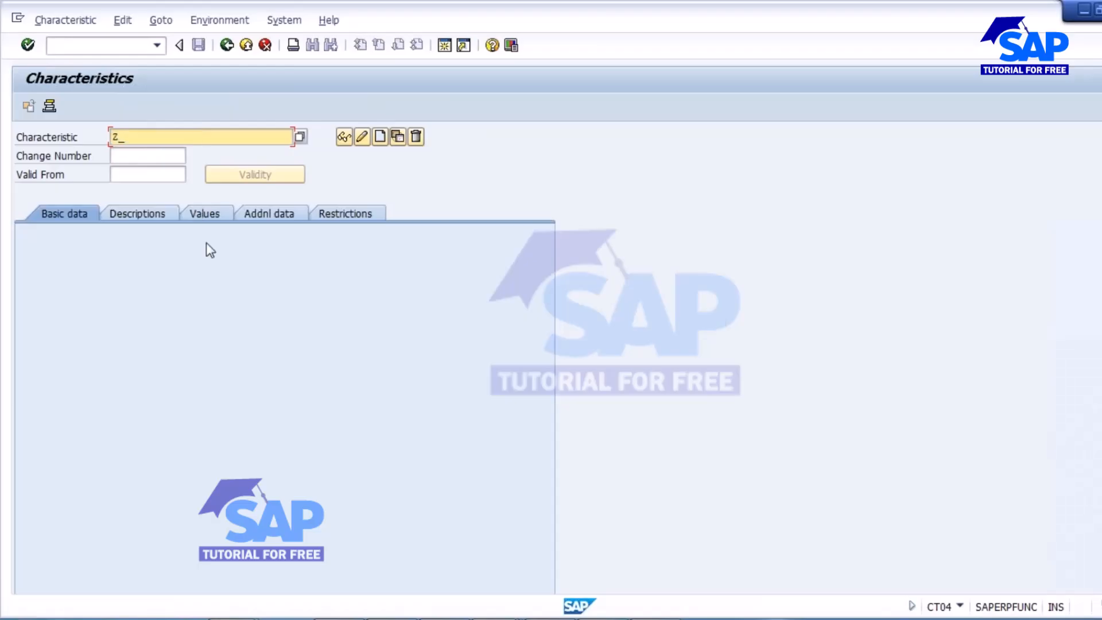
text(MFG_DATE)
key(Return)
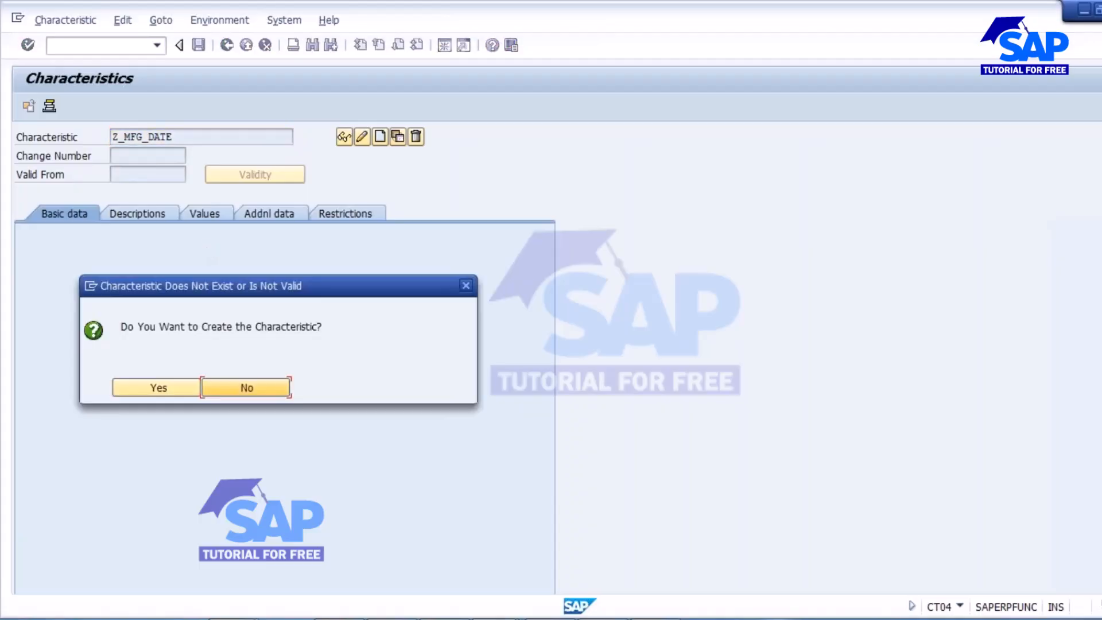
click(161, 389)
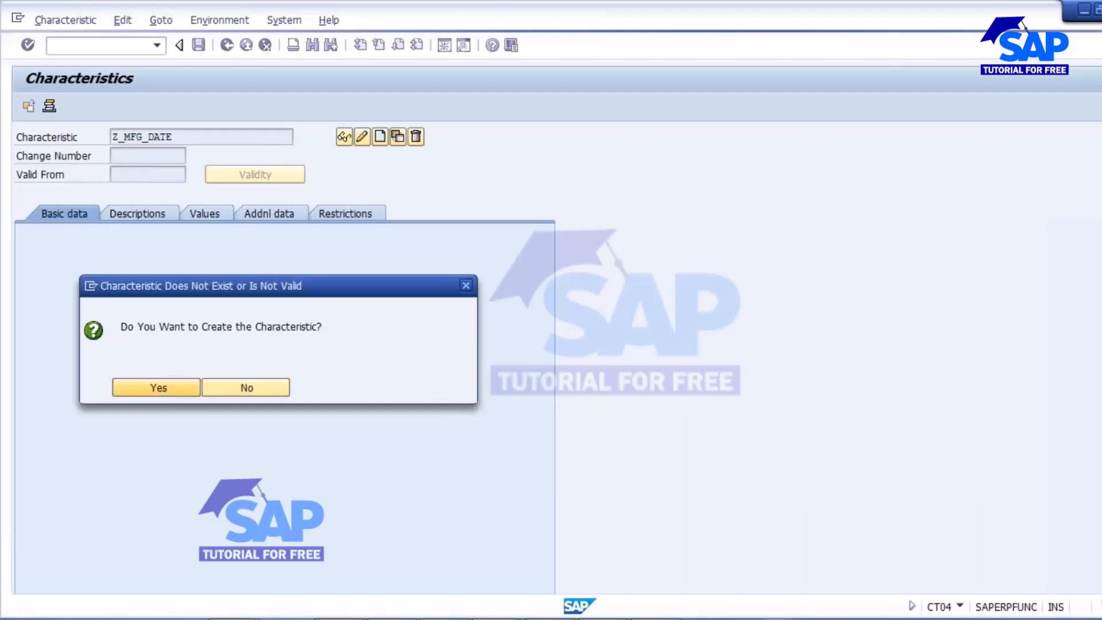
- Fill the basic data with description Z_MFG_DATE, characteristics group BATCH Batch LO955 and data type DATE Date Format
drag(178, 138, 77, 136)
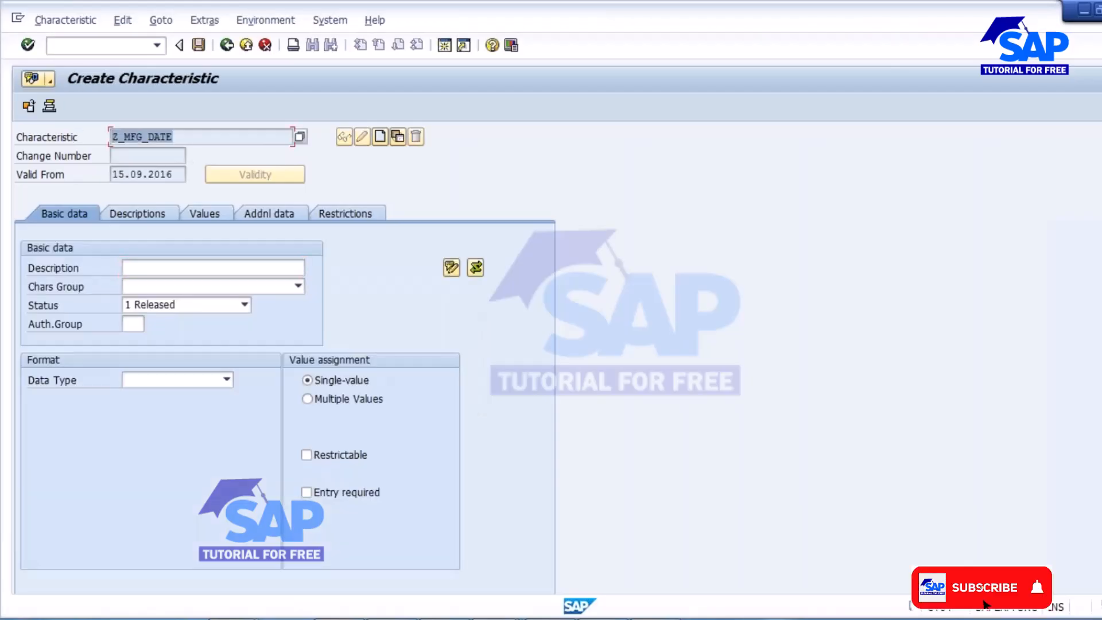
key(ctrl+c)
click(264, 268)
key(ctrl+v)
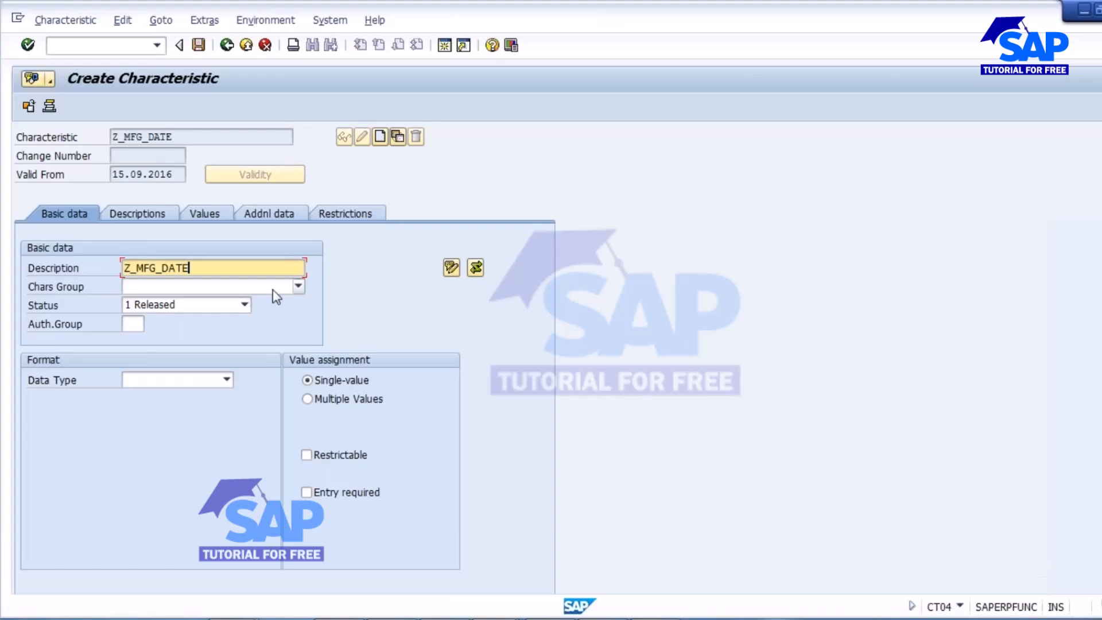
click(293, 285)
click(148, 426)
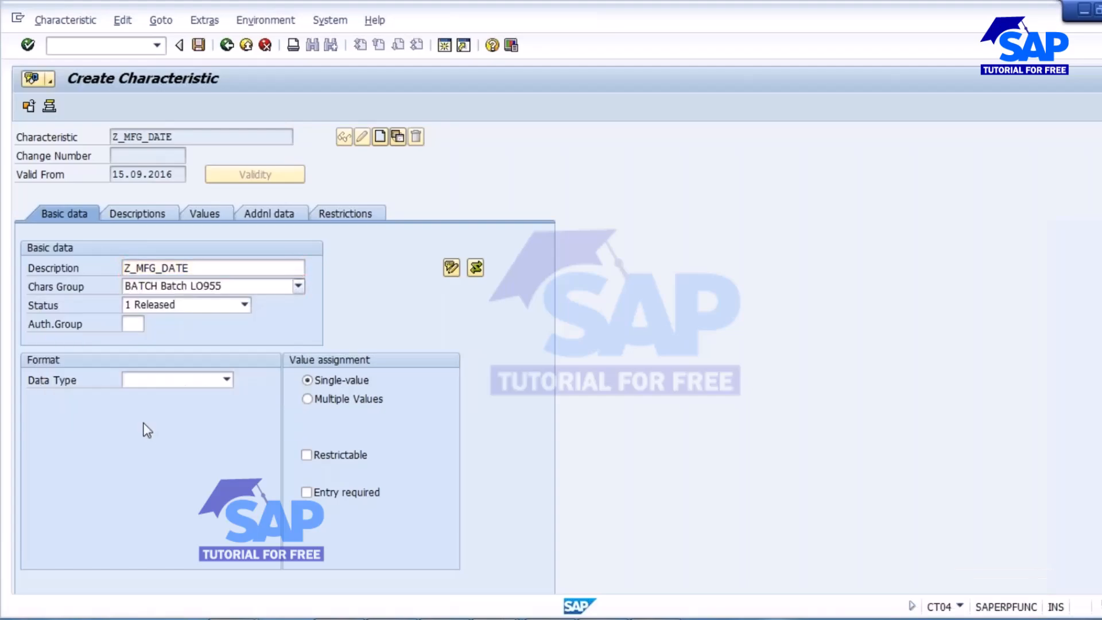
click(226, 380)
click(170, 428)
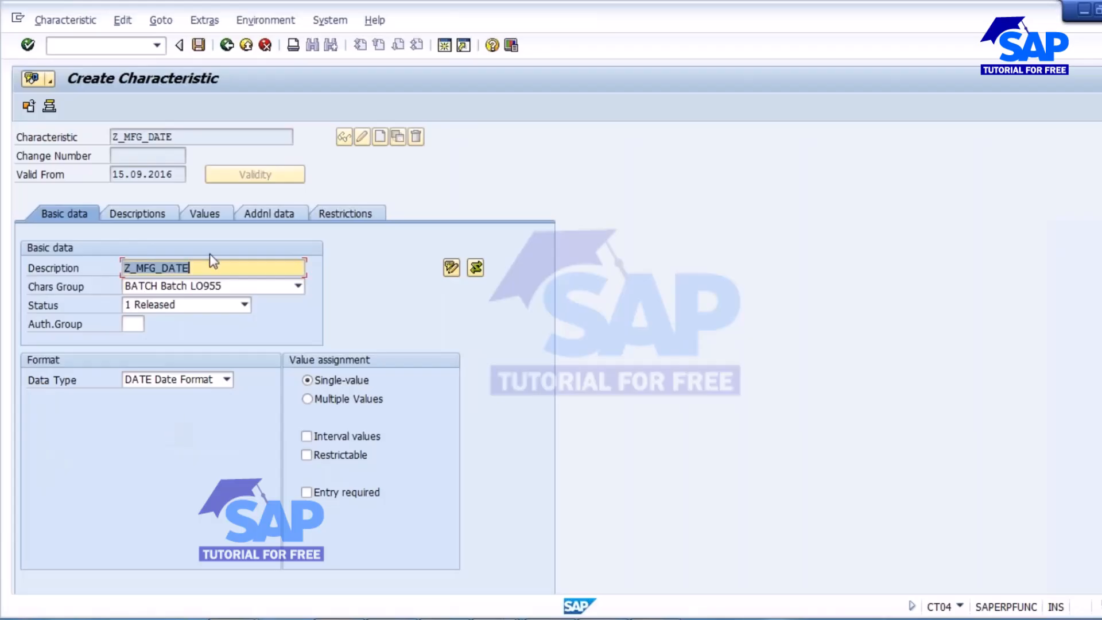
- Consult the characteristic types slide in PowerPoint, and set the reference table name of Z_MFG_DATE to MCH1 in the additional data
click(204, 215)
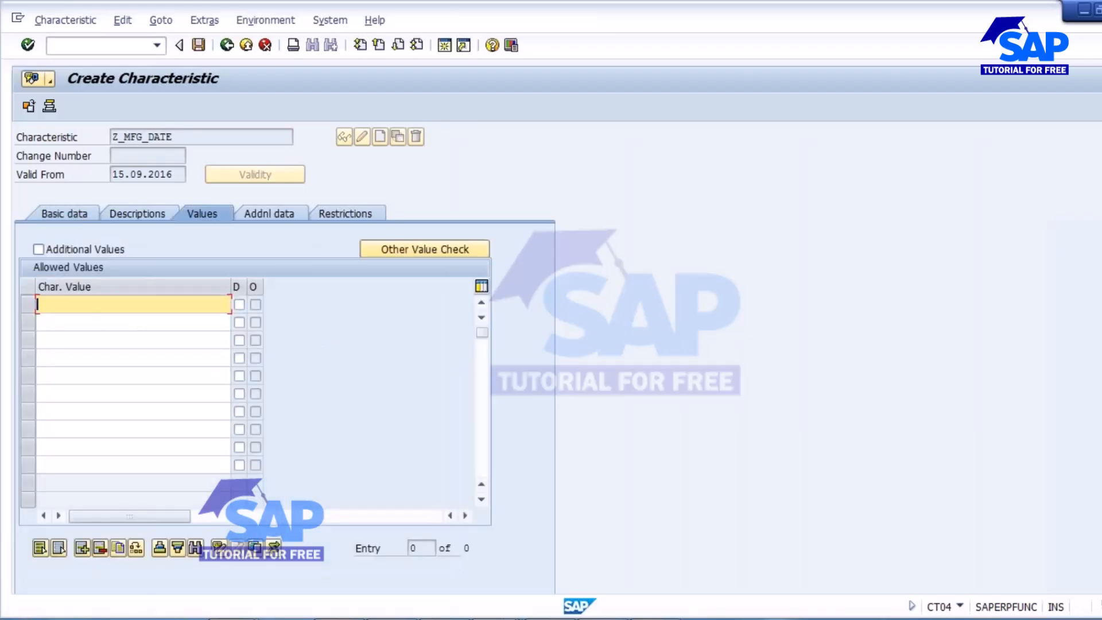
click(273, 215)
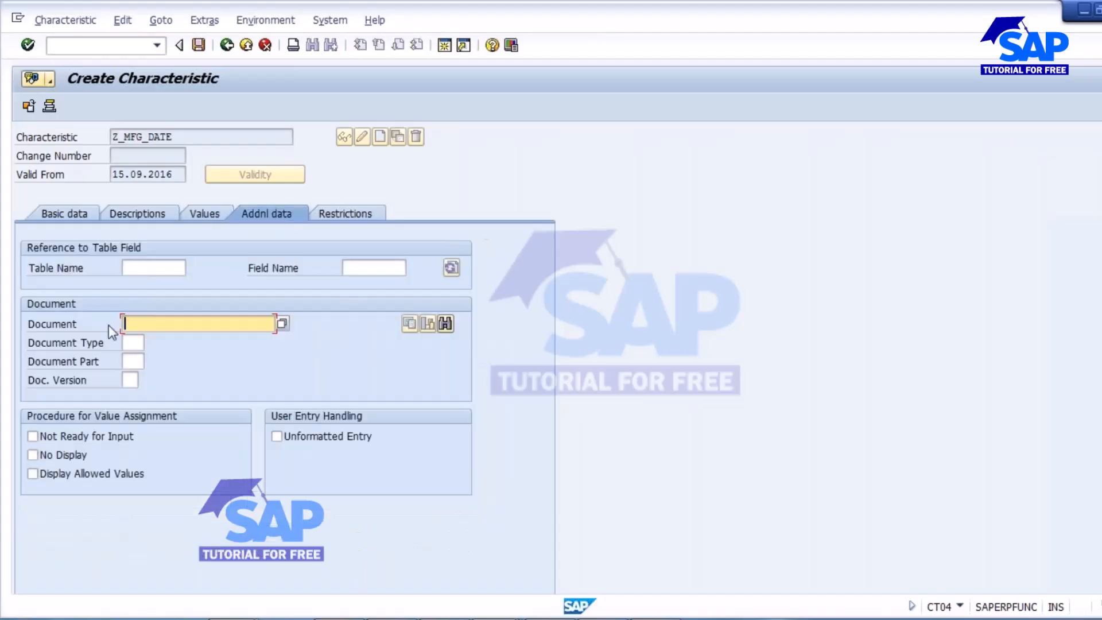
click(165, 270)
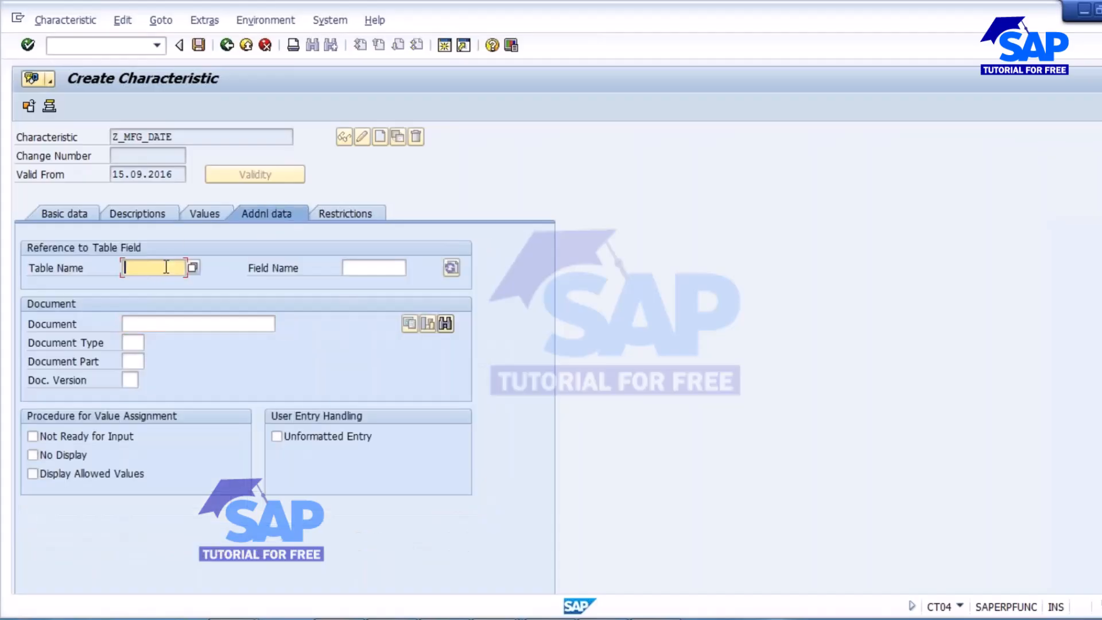
click(355, 269)
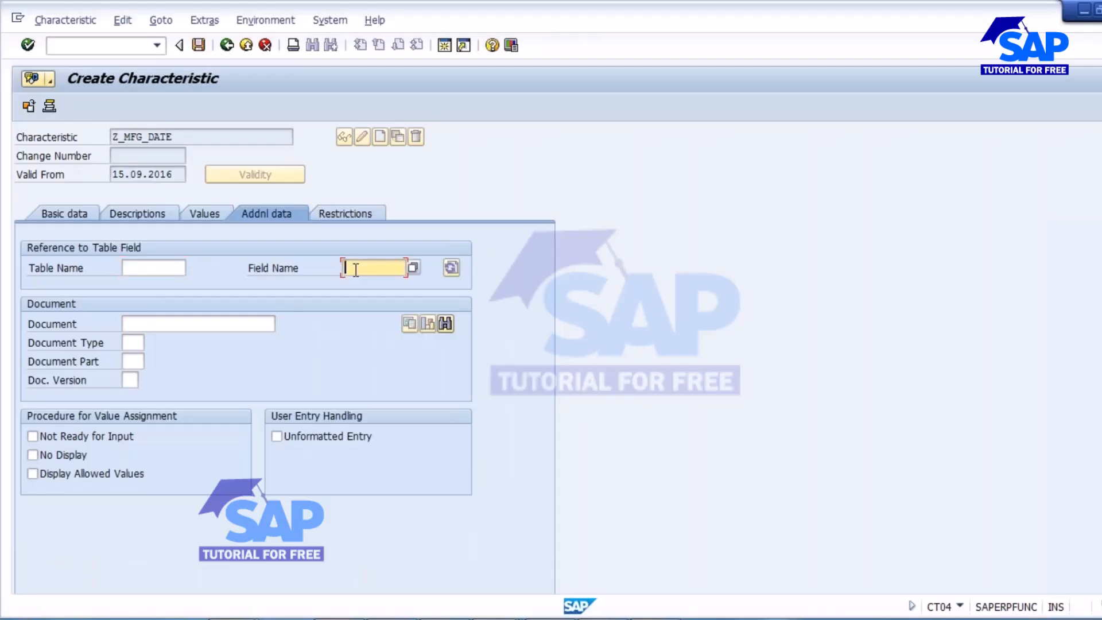
click(659, 619)
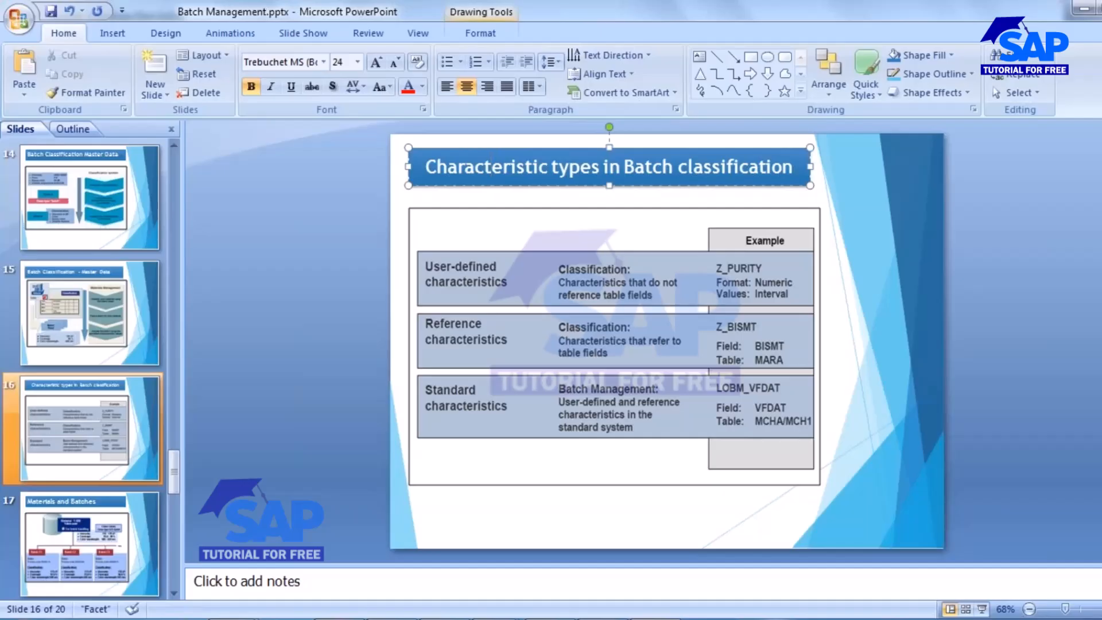
key(alt+Tab)
click(155, 267)
click(386, 271)
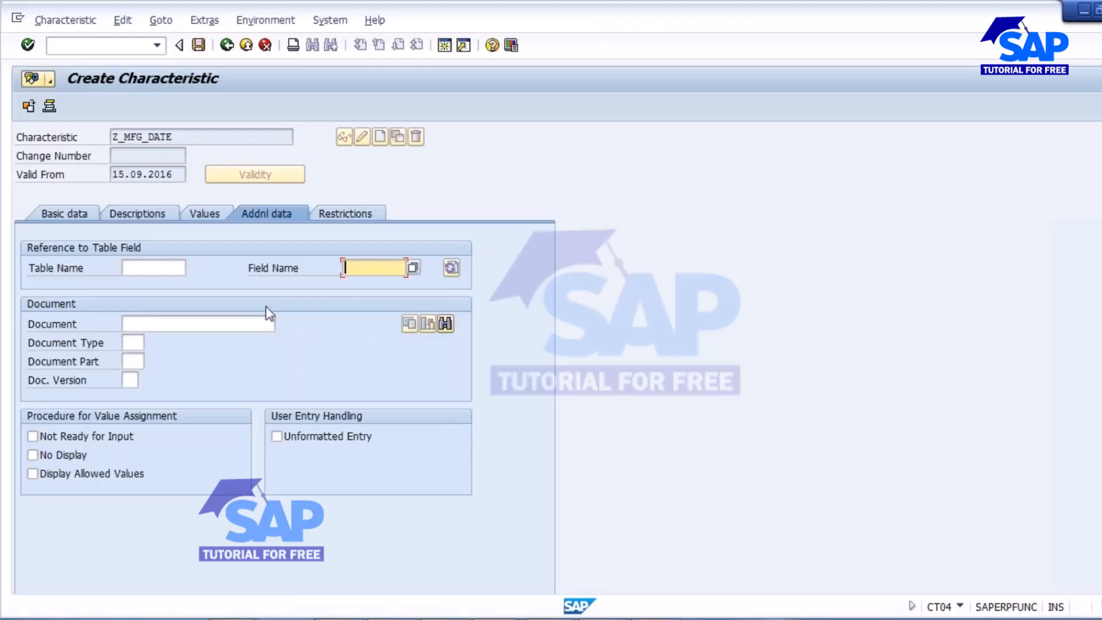
click(179, 270)
text(MC)
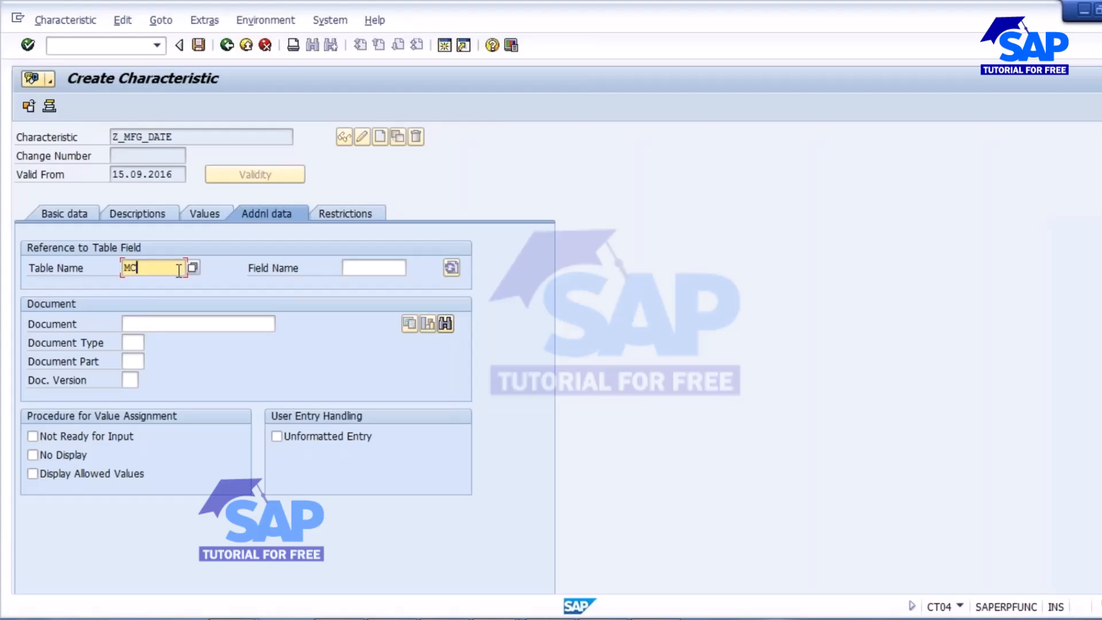
text(H1)
click(364, 269)
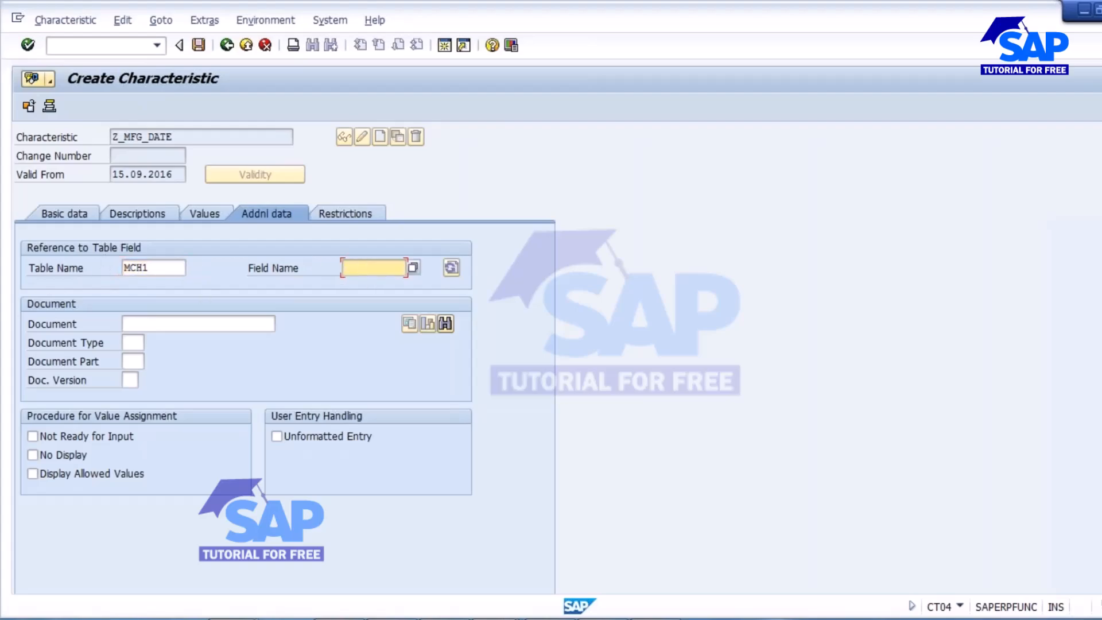
click(498, 618)
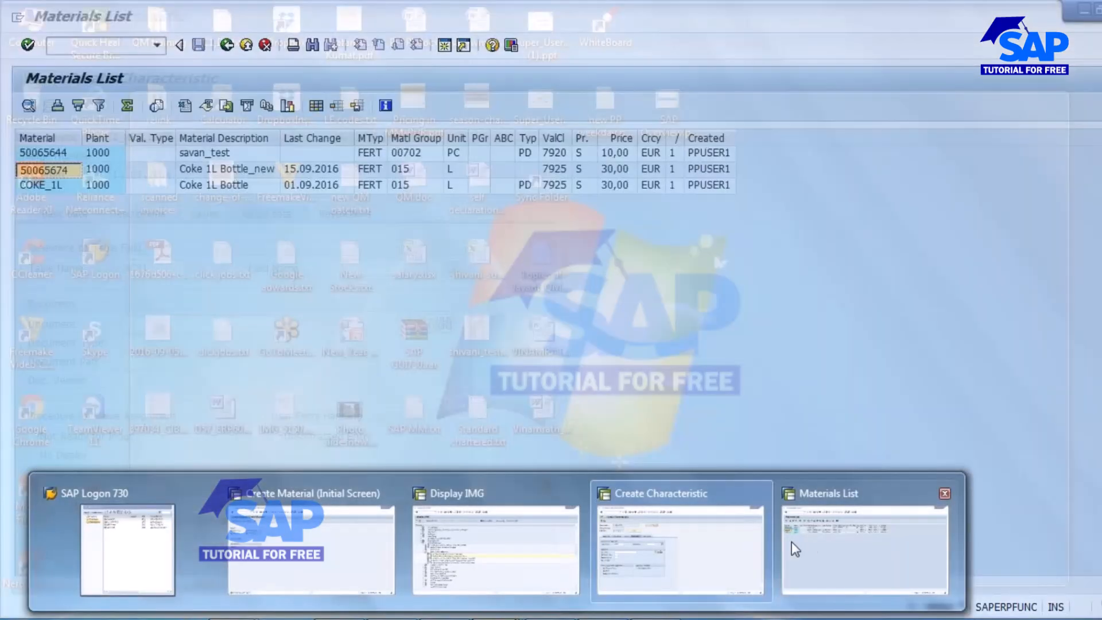
click(313, 548)
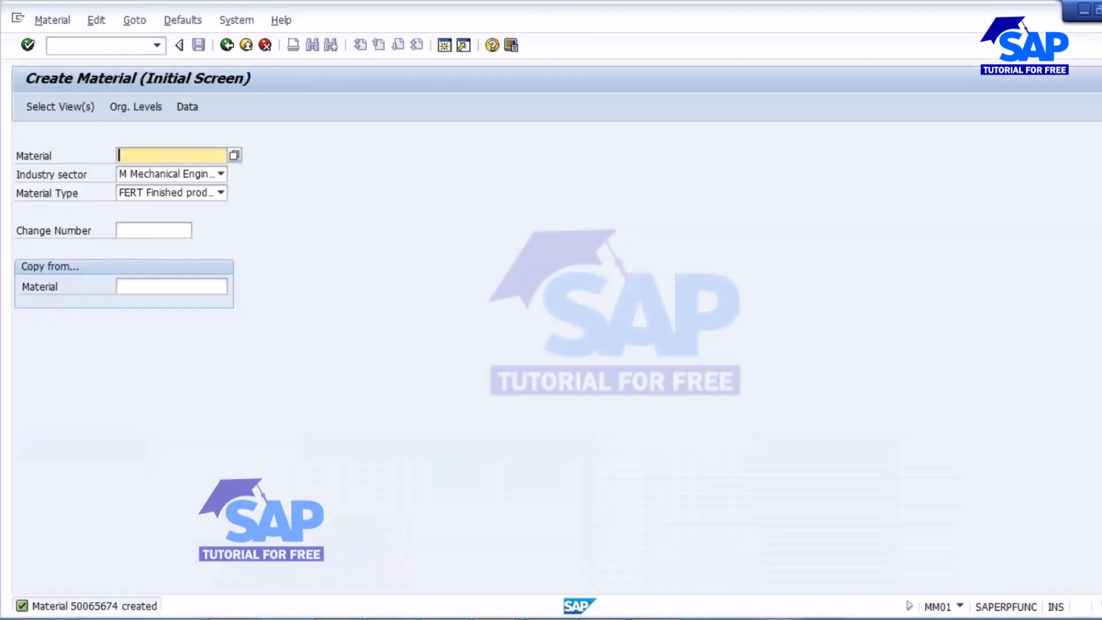
click(67, 45)
text(/NMSC3N)
key(Return)
click(143, 159)
click(153, 172)
key(Return)
- Look up the technical information of the Date of Manufacture field and copy its field name HSDAT
click(175, 268)
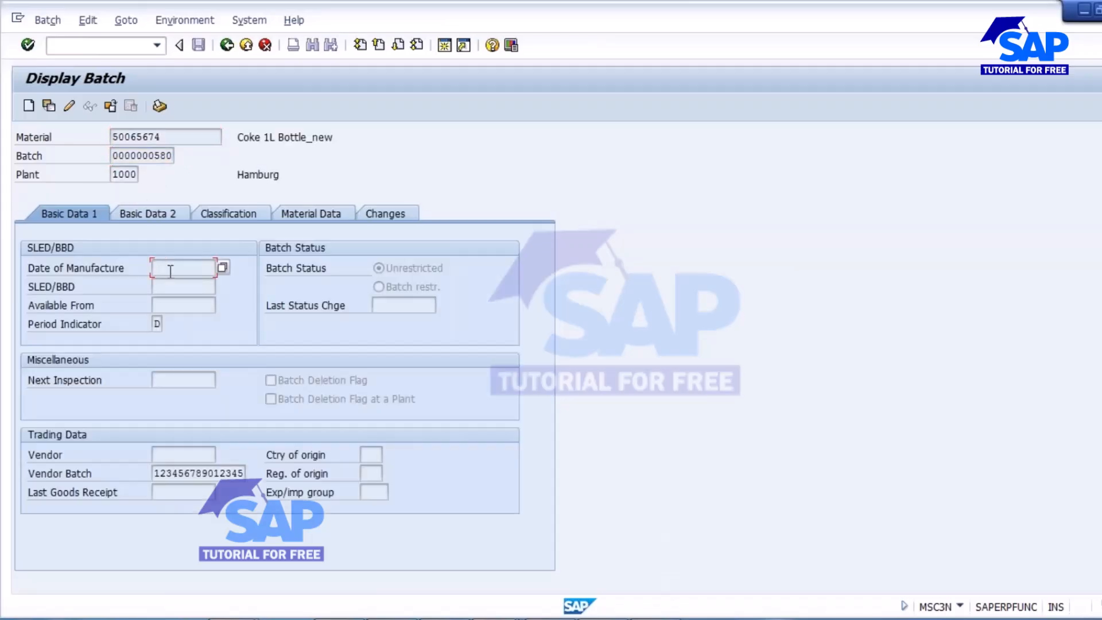
click(157, 324)
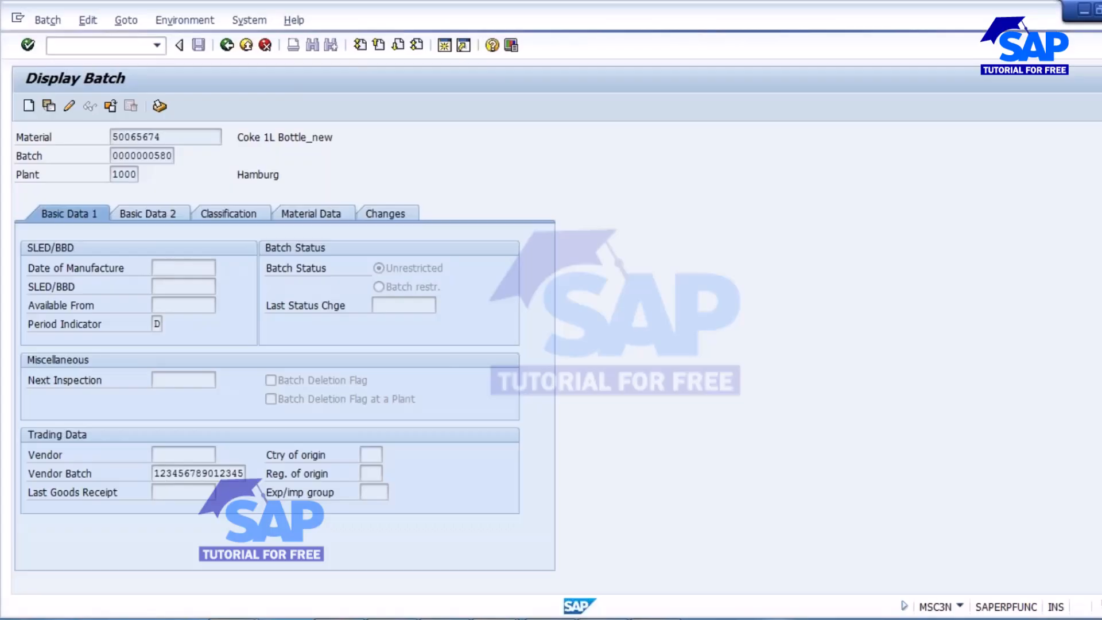
key(F1)
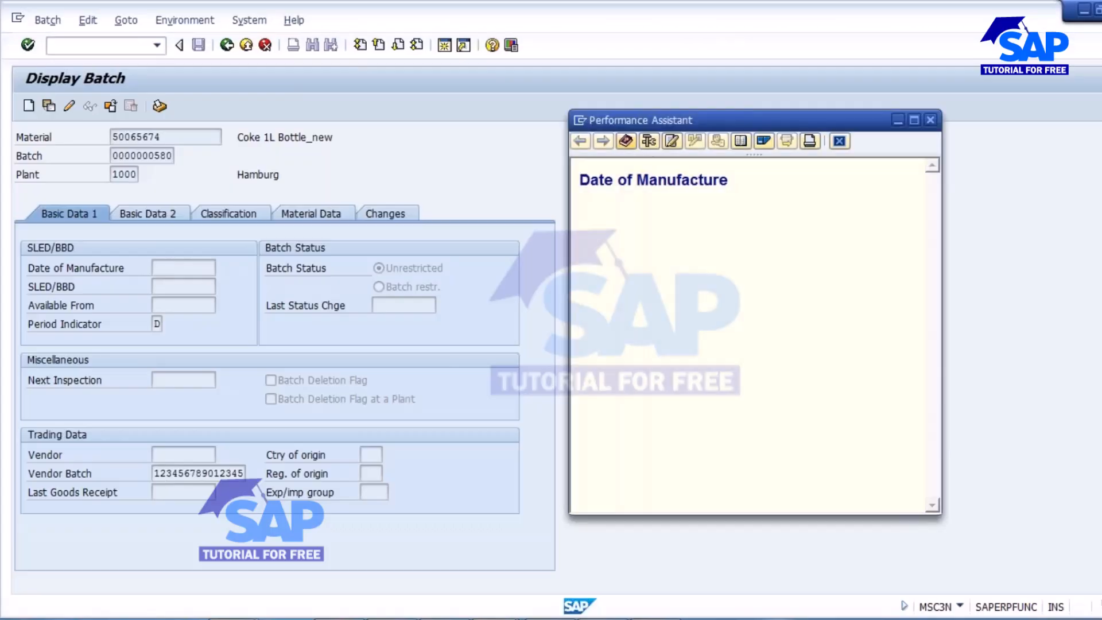
click(647, 141)
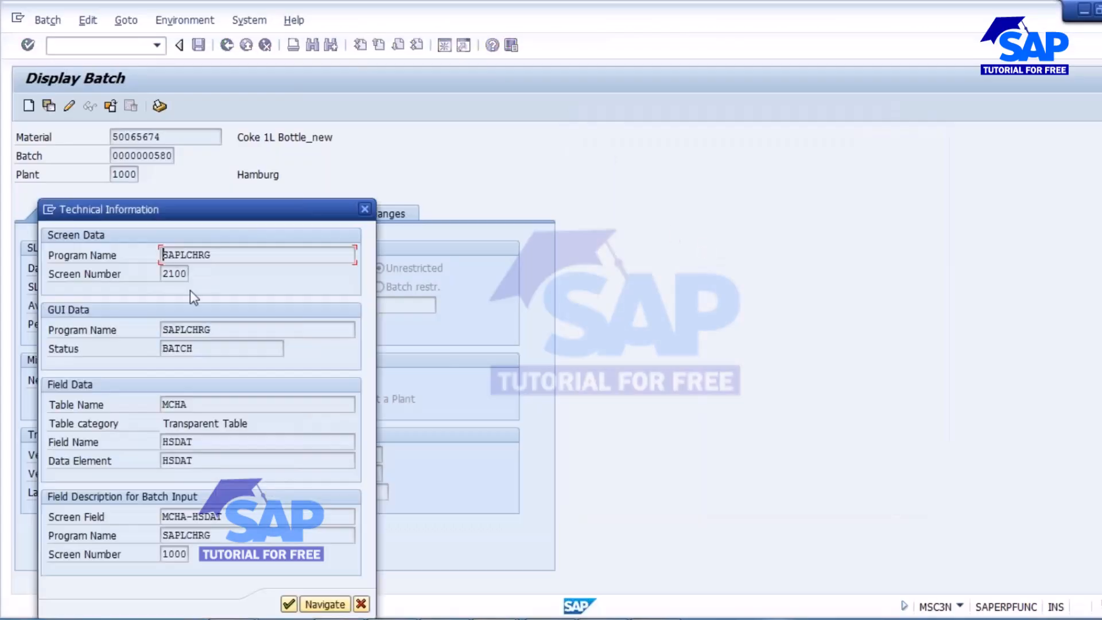
double_click(190, 404)
double_click(194, 440)
key(ctrl+c)
key(alt+Tab)
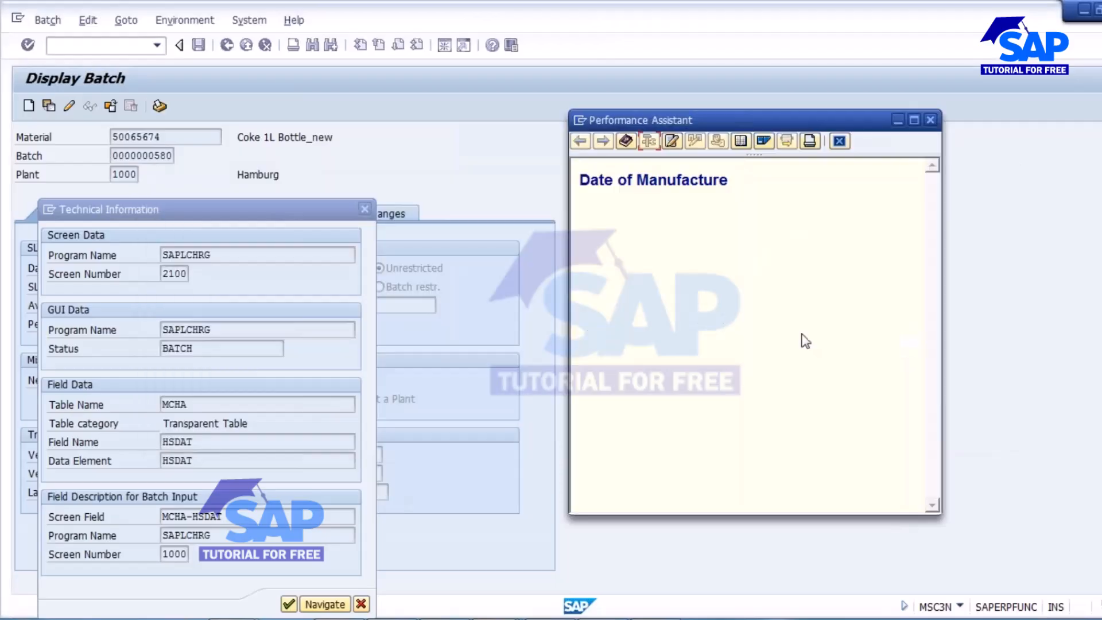
- Return to the Z_MFG_DATE characteristic, enter HSDAT as the reference field name, and accept the format data from the ABAP dictionary
click(931, 120)
click(360, 604)
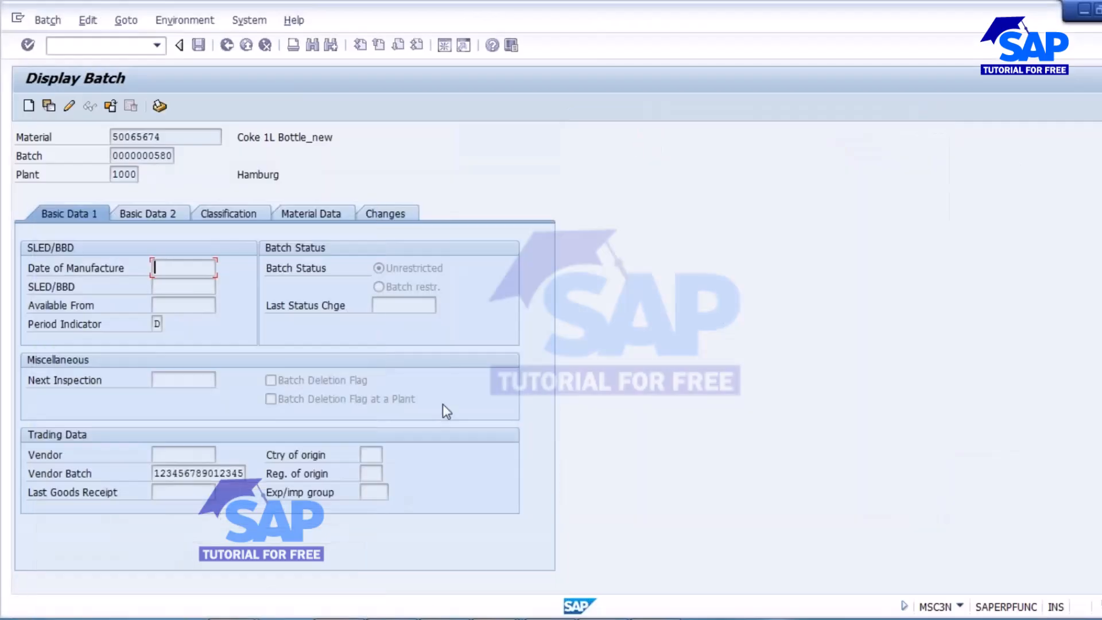
key(alt+Tab)
key(ctrl+v)
key(Return)
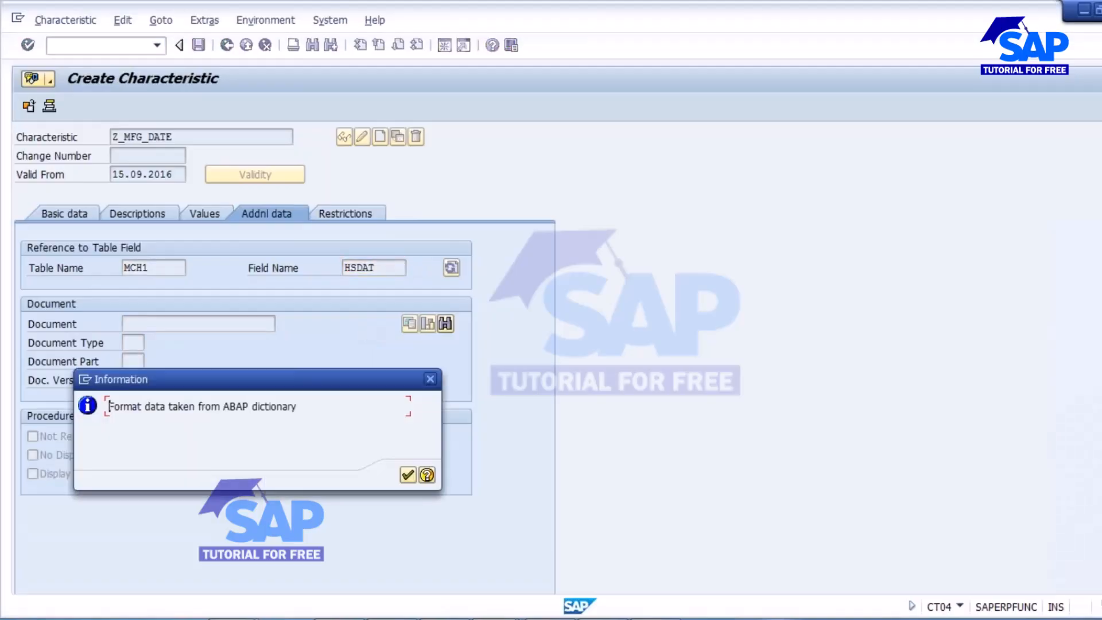
click(407, 476)
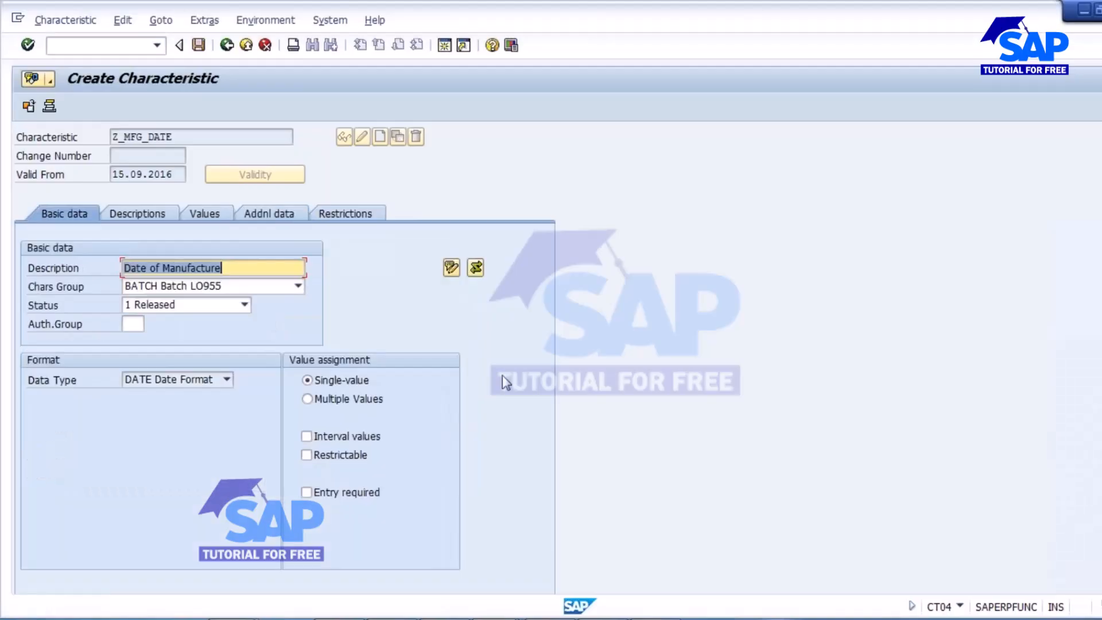
click(278, 224)
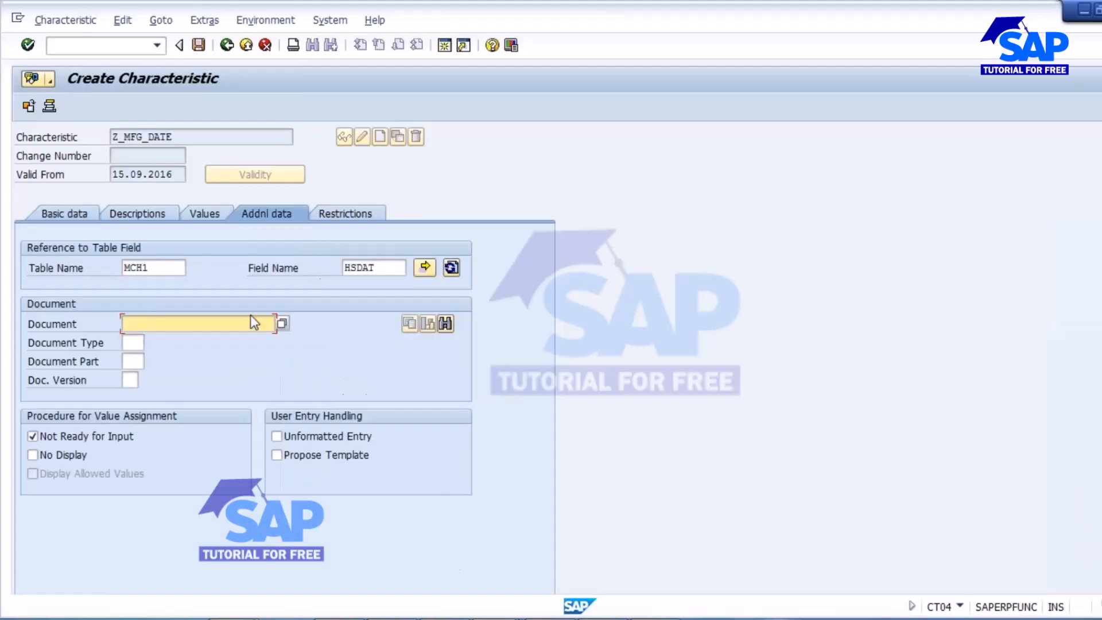
click(178, 276)
click(380, 269)
click(163, 271)
click(369, 268)
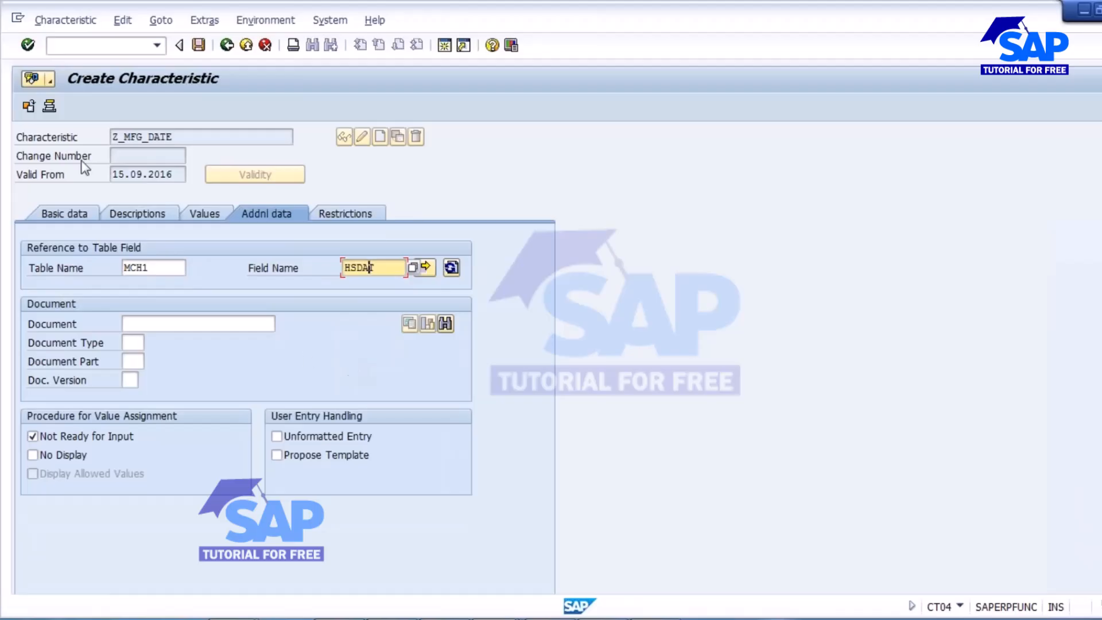
- Copy the characteristic name Z_MFG_DATE and save the characteristic
drag(179, 138, 77, 137)
key(ctrl+c)
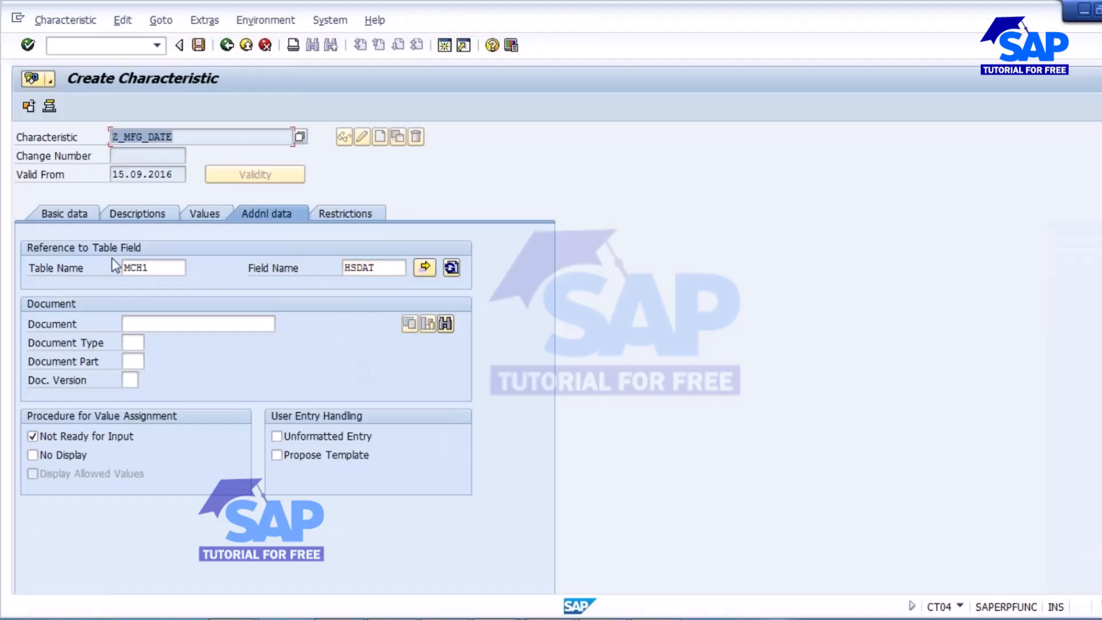
click(246, 157)
click(199, 45)
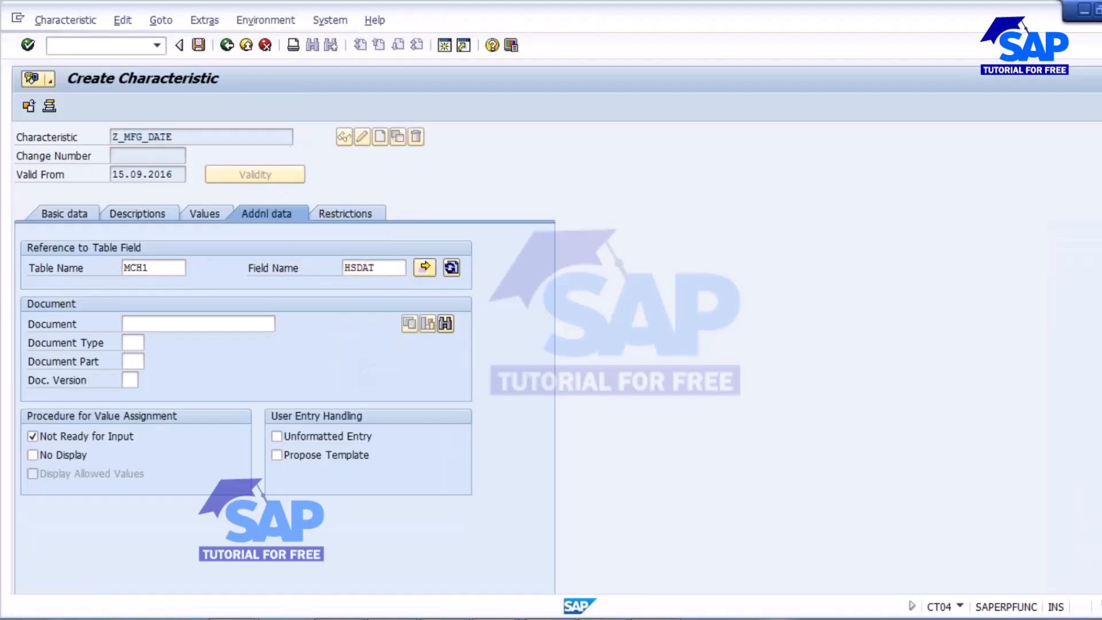
- Go to transaction CL02 and open the characteristics list of the test batch class with class type 023 for changing
click(95, 46)
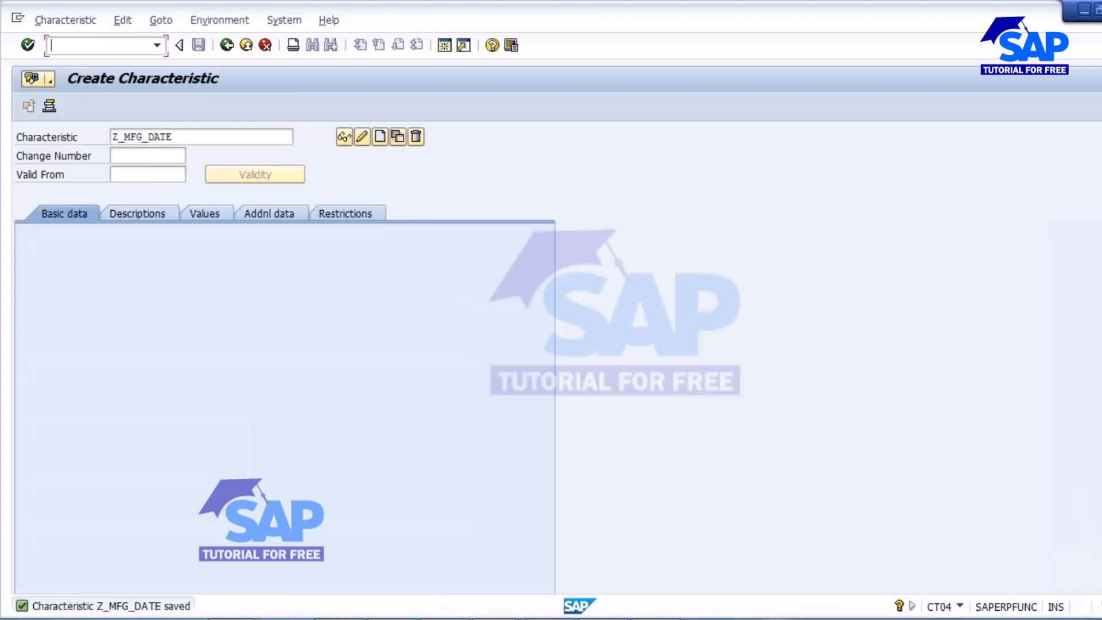
text(/NCL02)
key(Return)
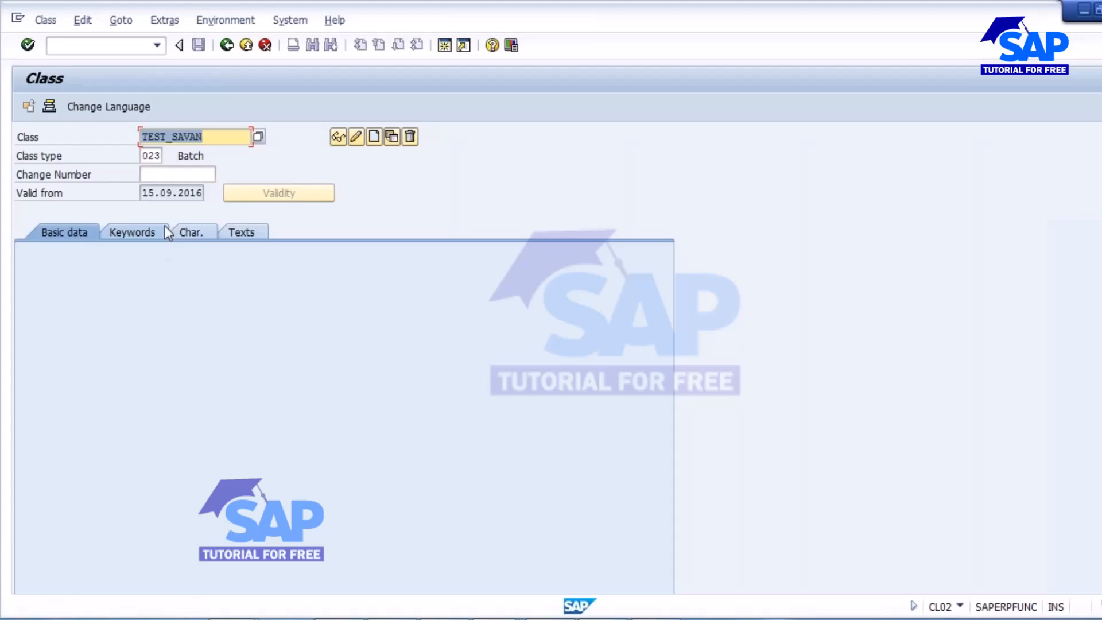
key(Return)
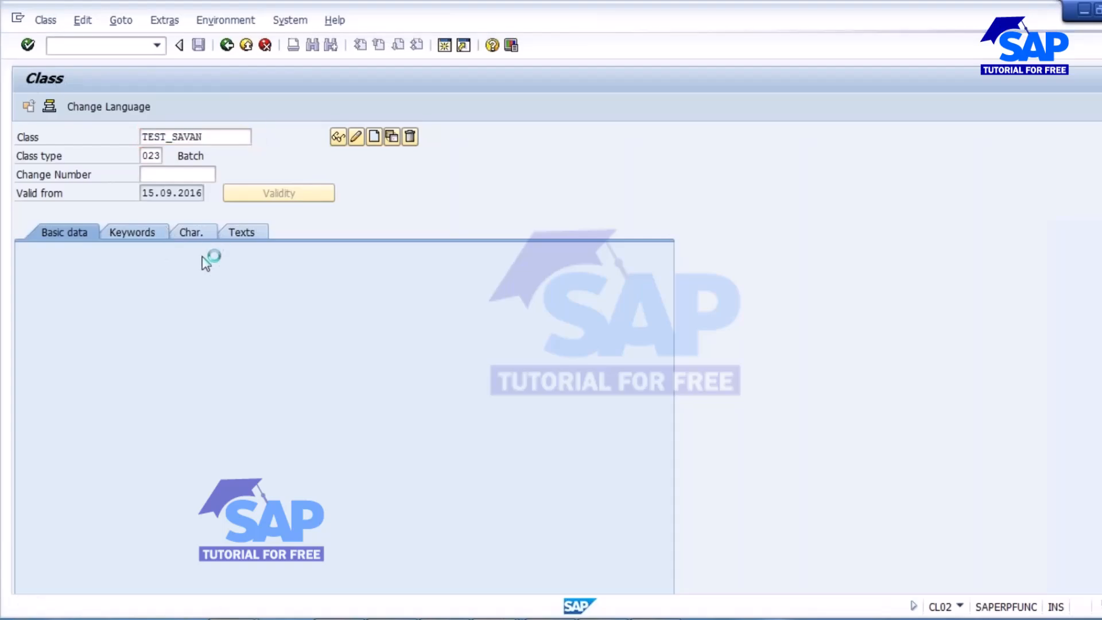
click(199, 232)
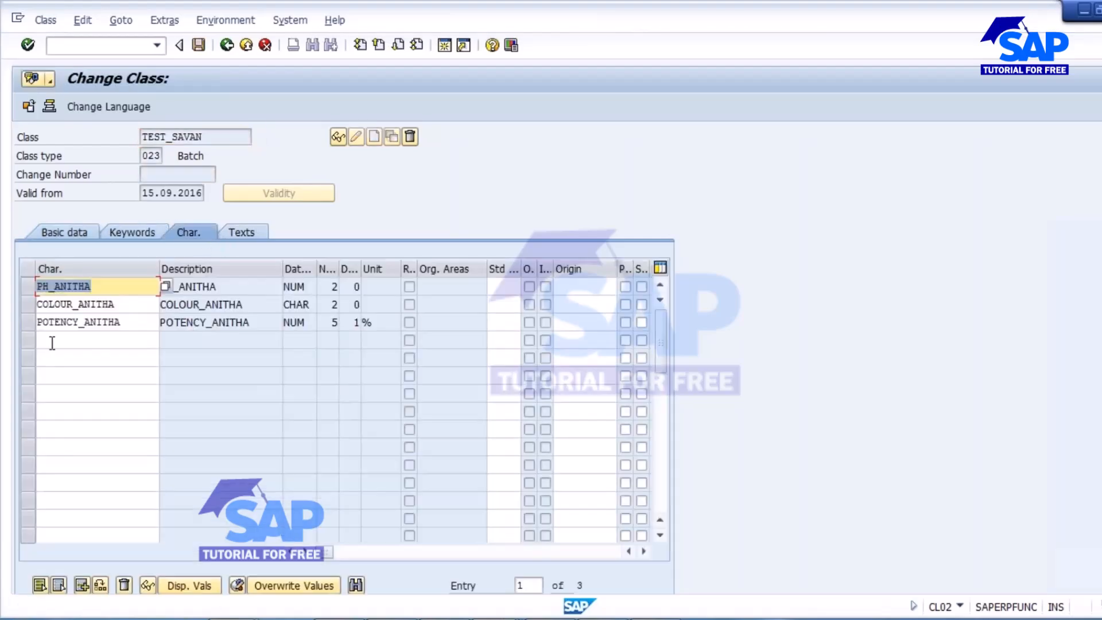
- Add the Z_MFG_DATE characteristic to the class below the potency characteristic
click(54, 338)
key(ctrl+v)
key(Return)
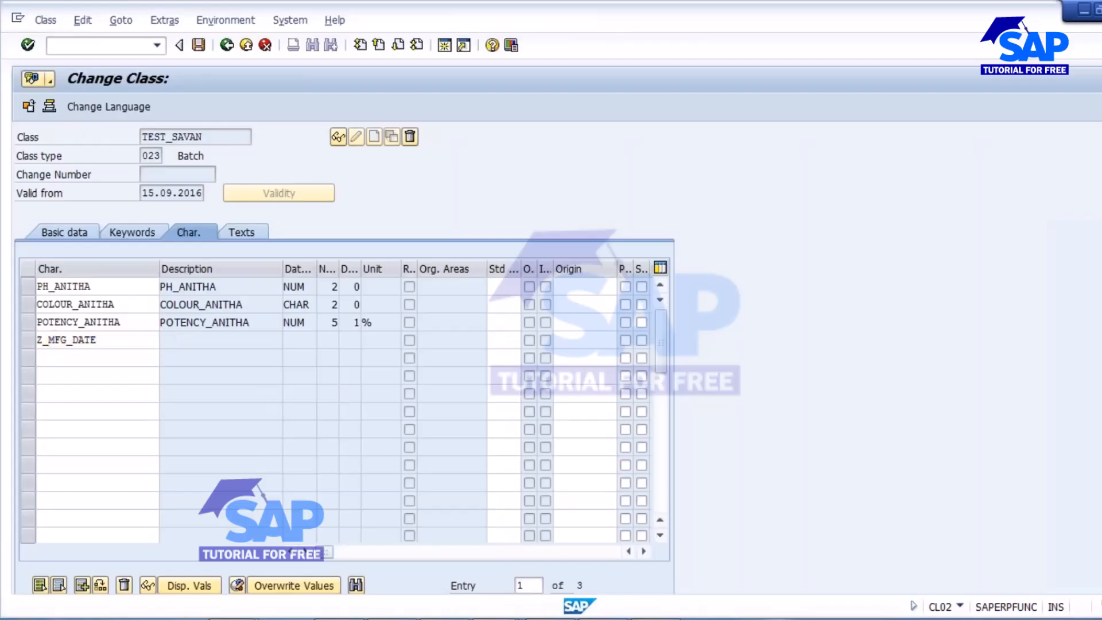
- Save the changed batch class and go to transaction MSC1N to create a batch
click(198, 45)
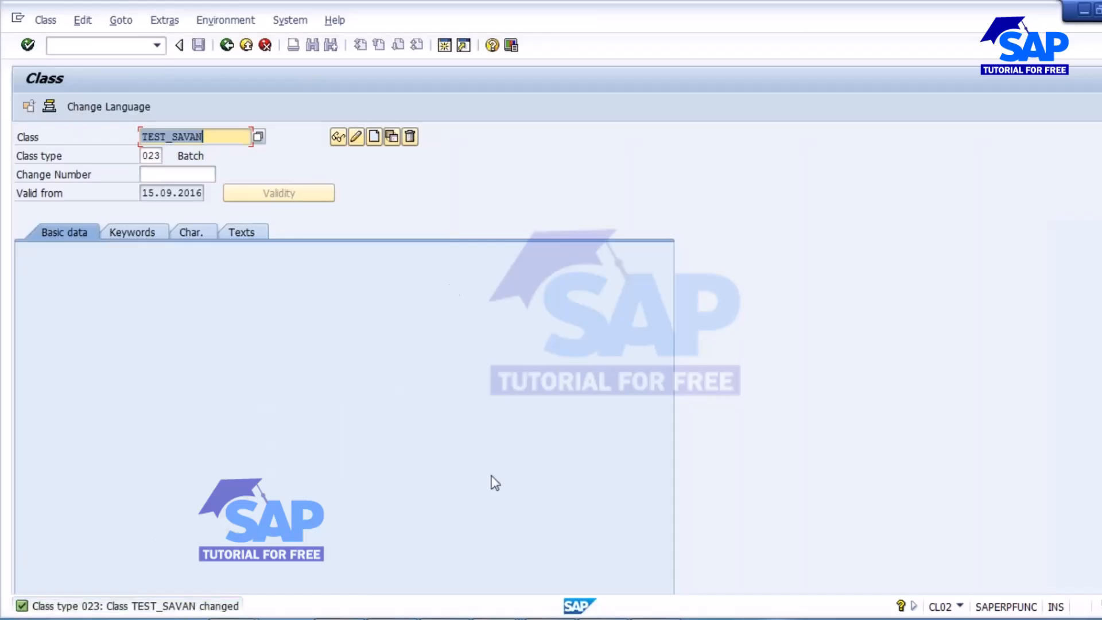
drag(215, 139, 112, 141)
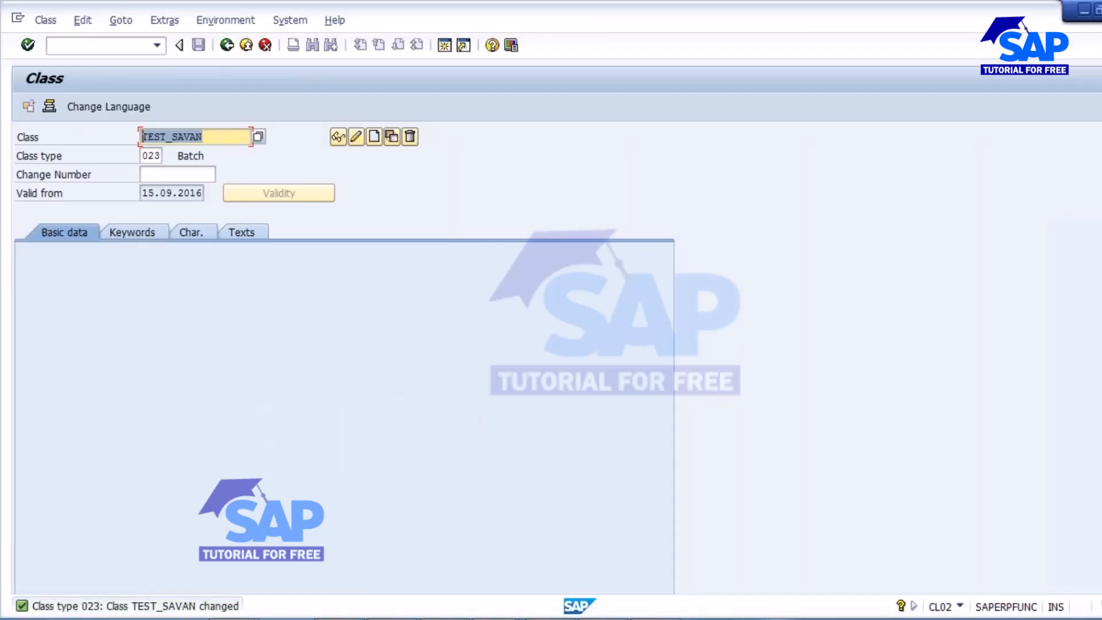
click(85, 50)
text(/N)
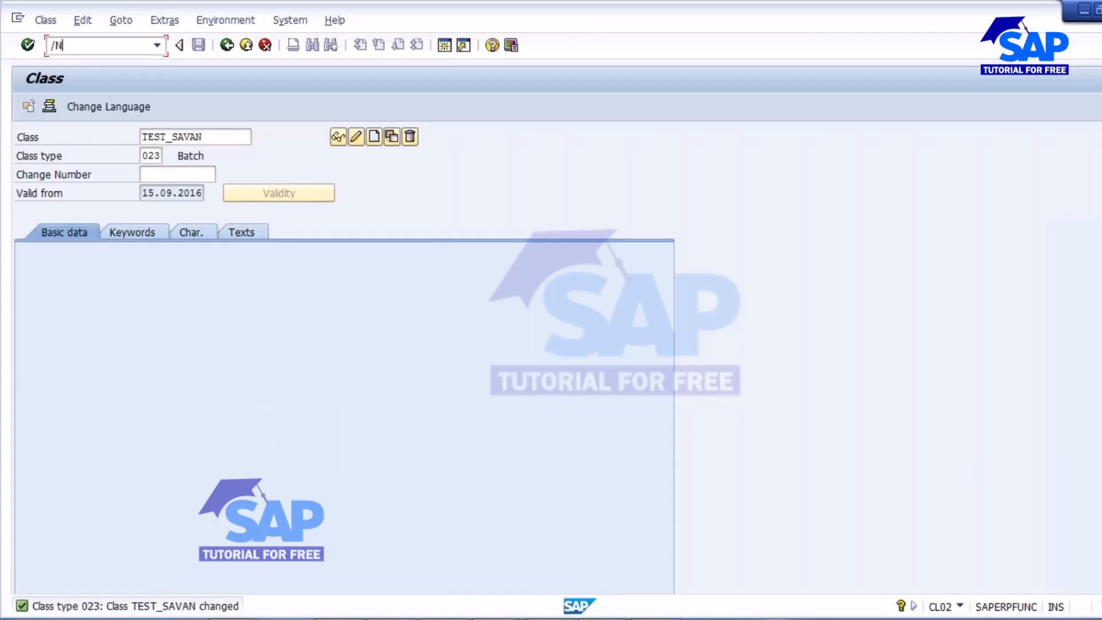
text(MSC2N)
key(BackSpace)
key(BackSpace)
text(1N)
key(Return)
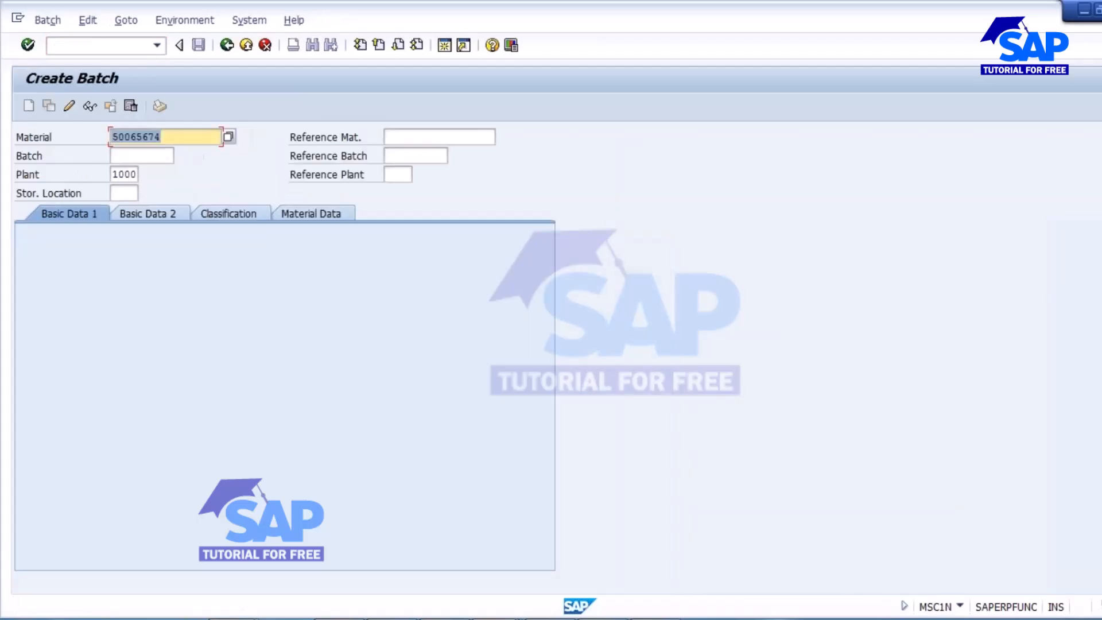
- Start a new batch of material 50065674 in plant 1000 with internal number allocation and check its classification value fields
click(171, 155)
key(Return)
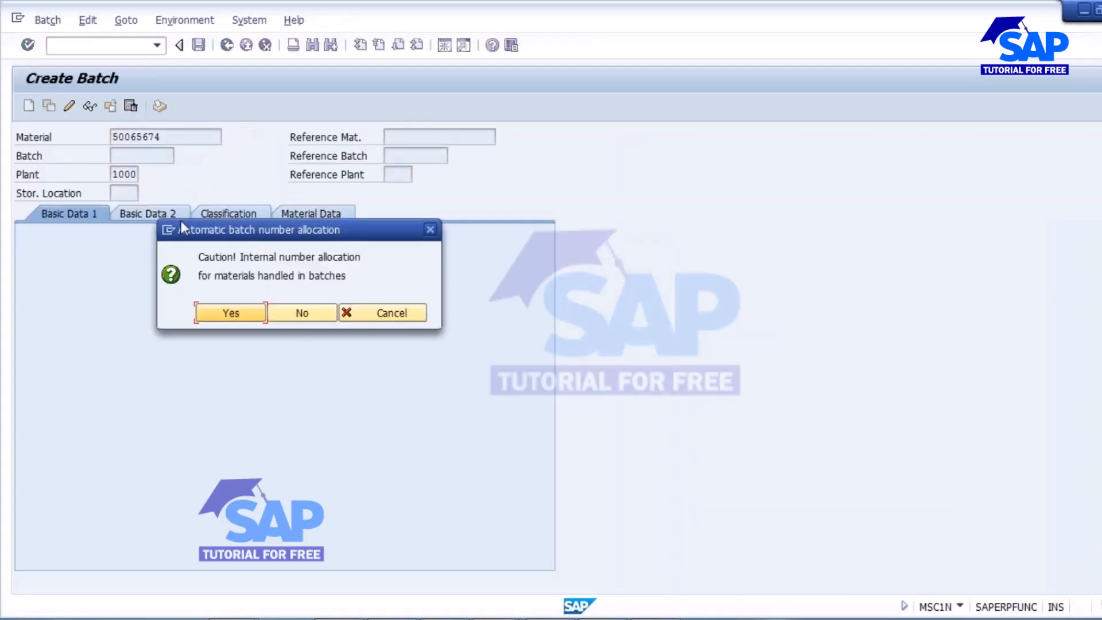
click(234, 315)
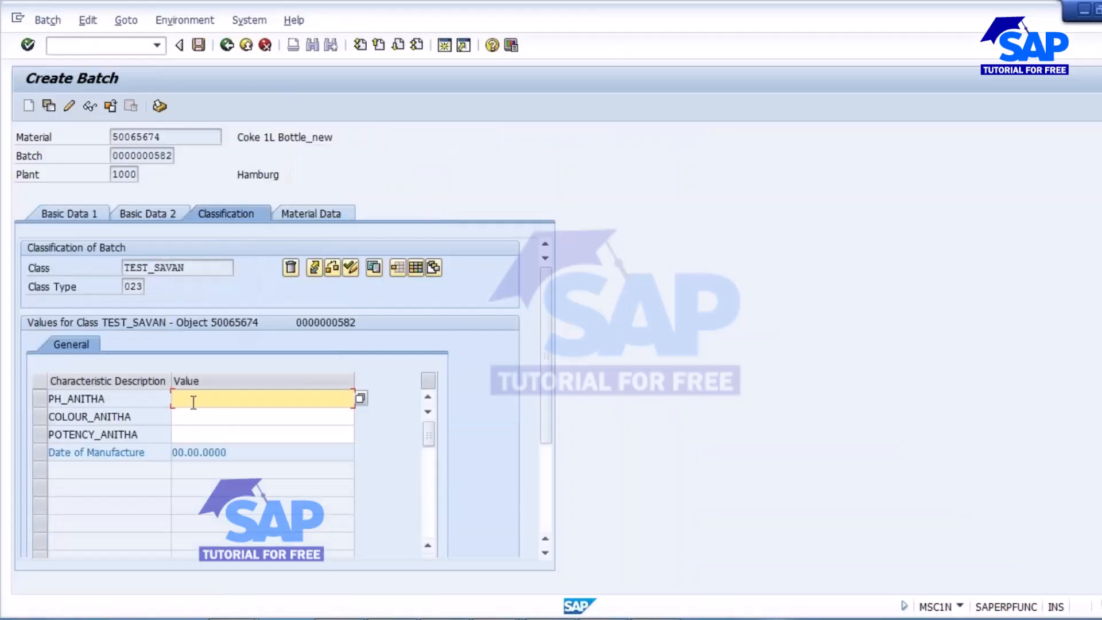
click(195, 417)
click(195, 428)
click(195, 401)
click(195, 415)
click(195, 431)
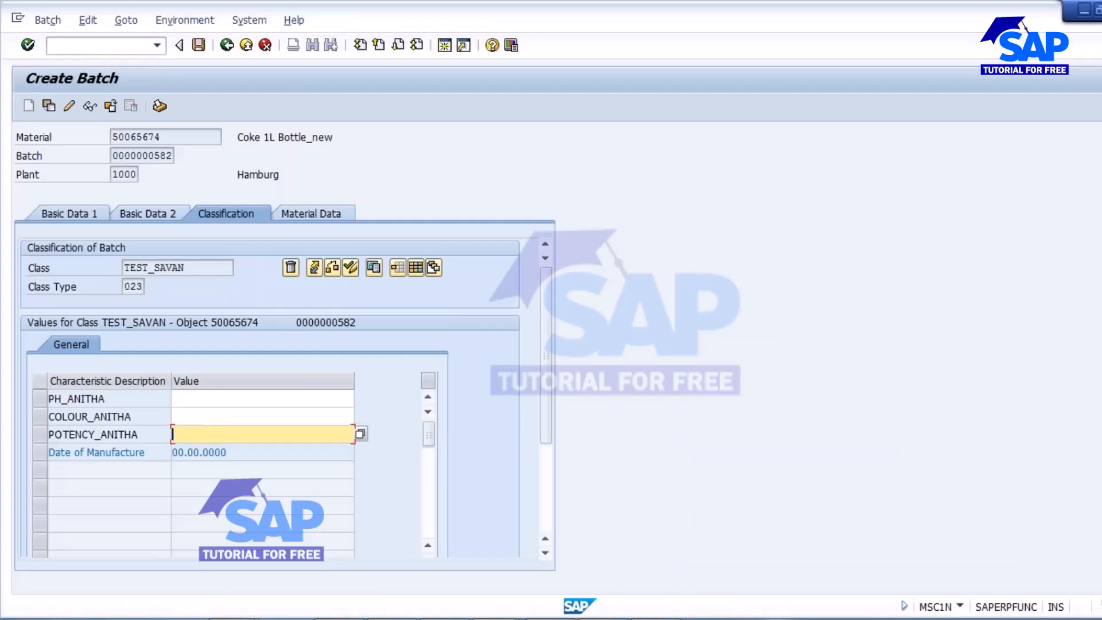
- Set the batch's date of manufacture to 01.01.2016 in the basic data and check the matching characteristic value in its classification
click(74, 212)
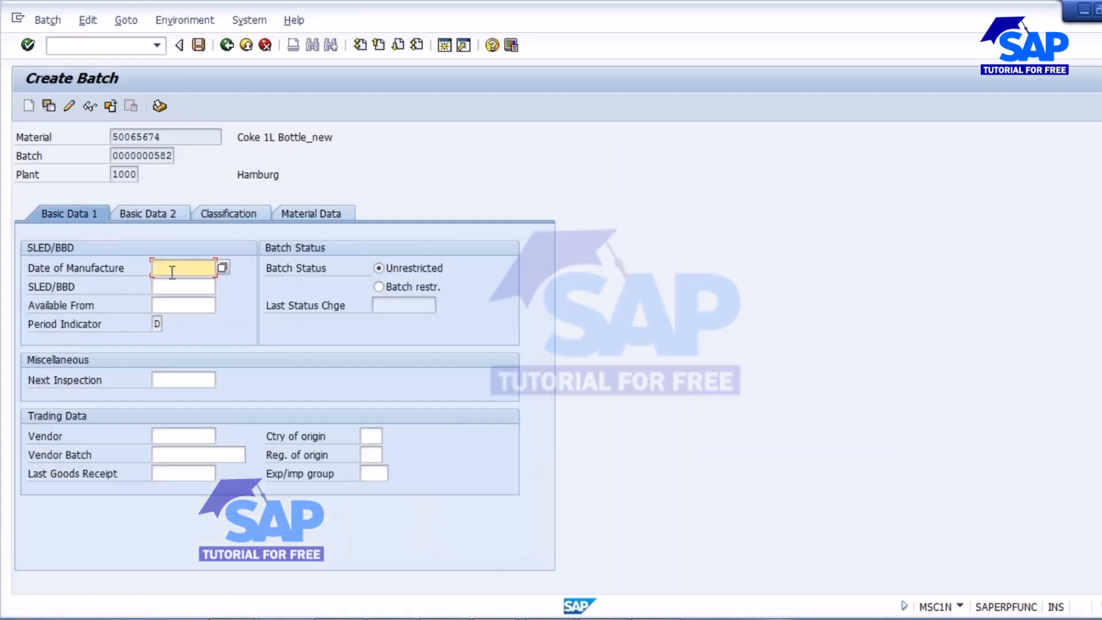
text(01.01)
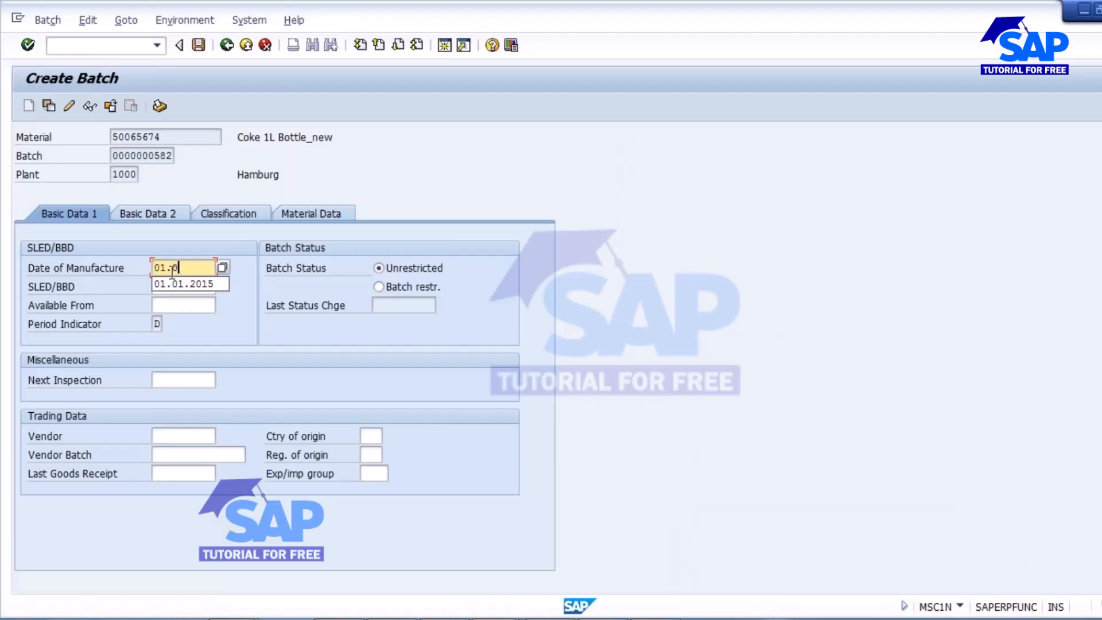
text(.2016)
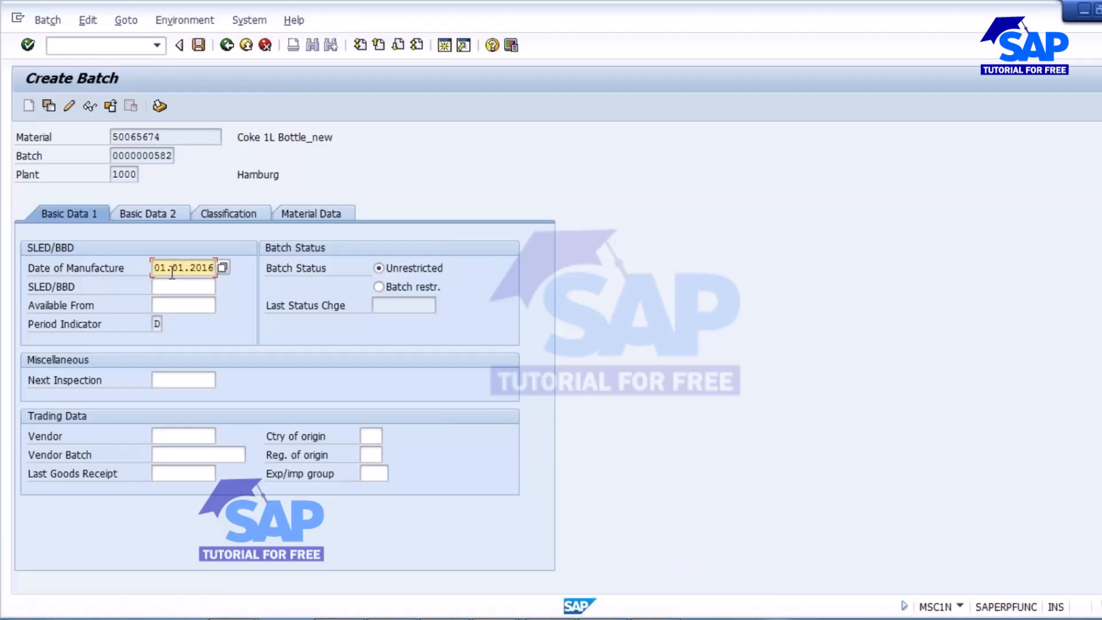
key(Return)
click(239, 212)
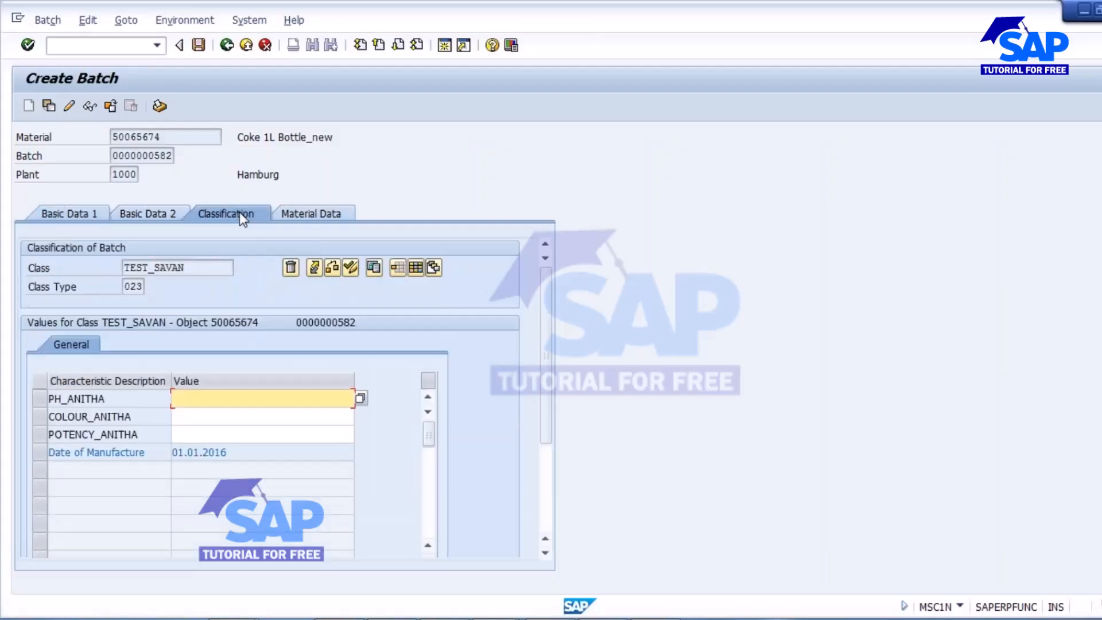
double_click(239, 453)
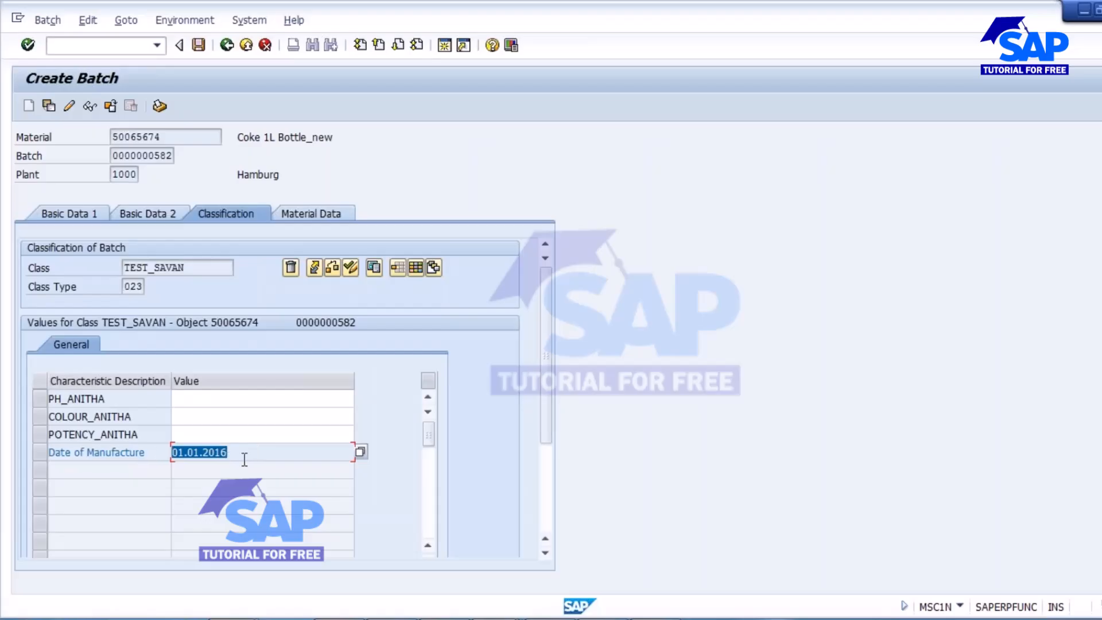
- Switch to the PowerPoint presentation and view the slide on characteristic types in batch classification as a slide show
click(660, 618)
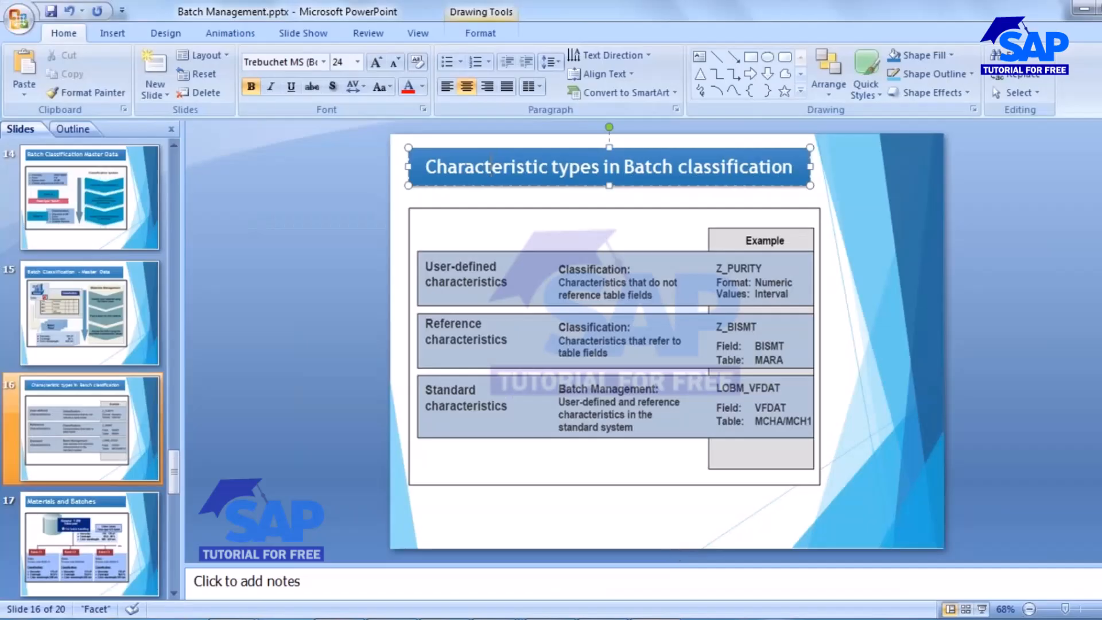
click(982, 608)
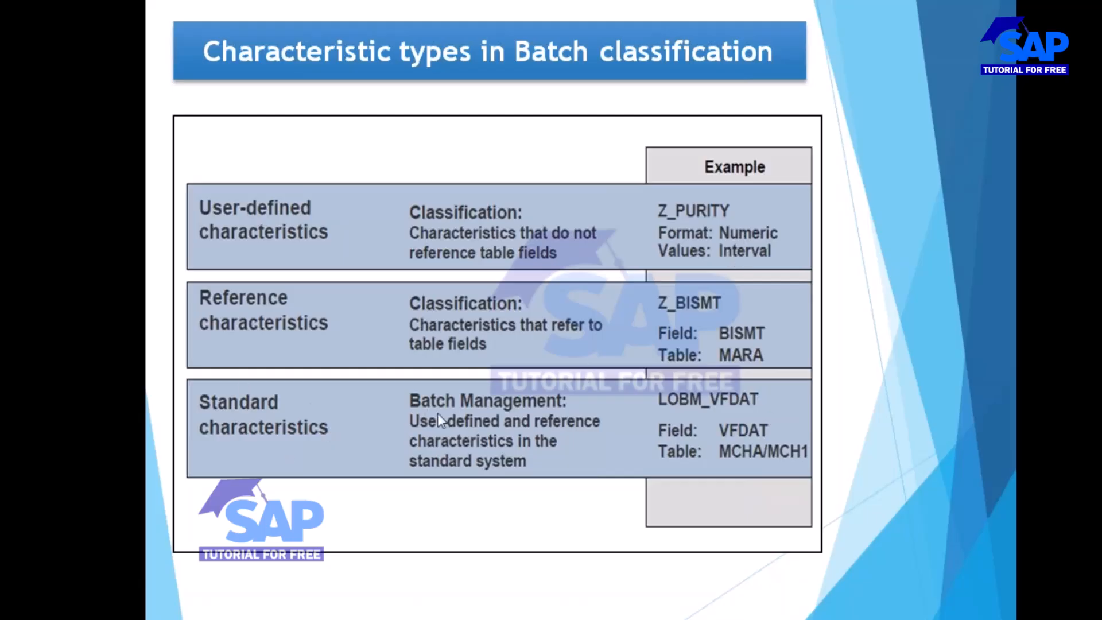
key(Escape)
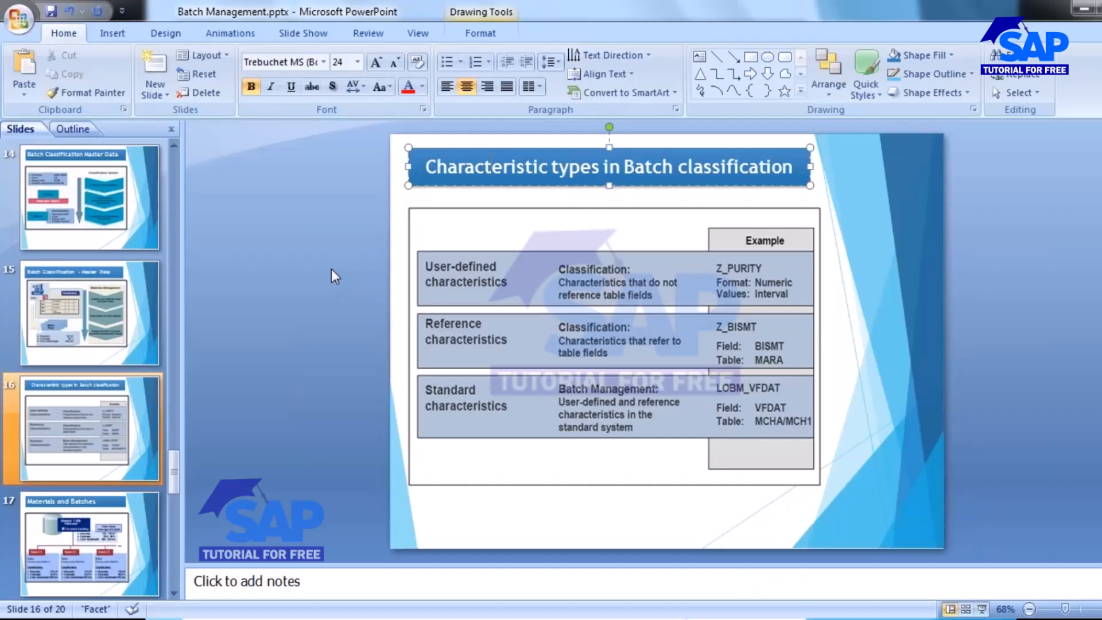
text(E)
key(Escape)
key(Escape)
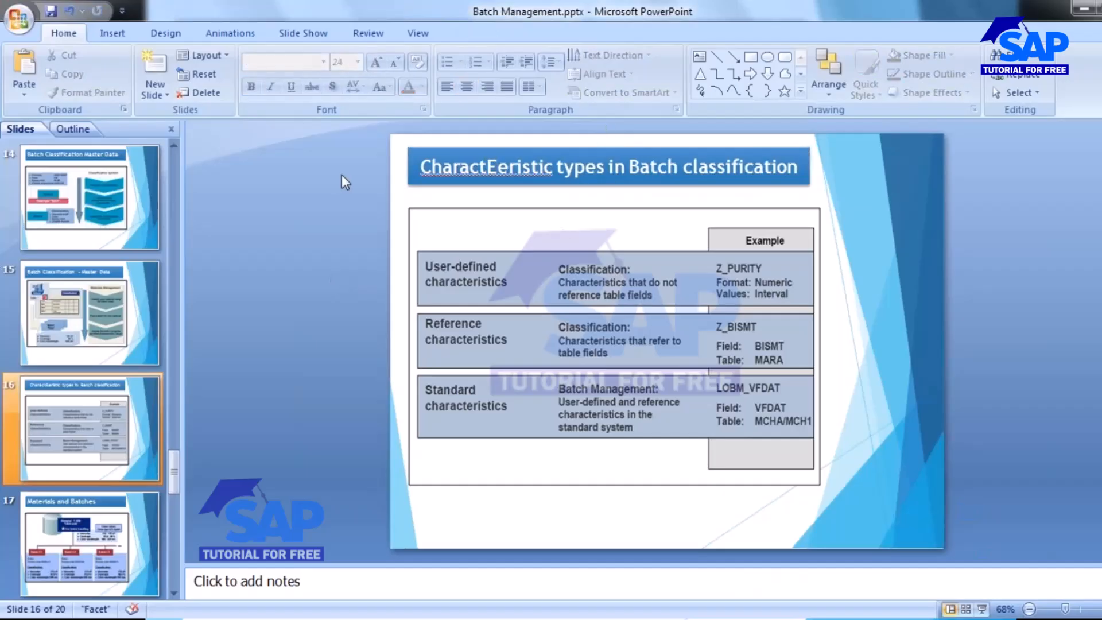
- Switch back to the SAP batch creation session and exit the open batch to the initial screen
key(super+d)
mouse_move(497, 617)
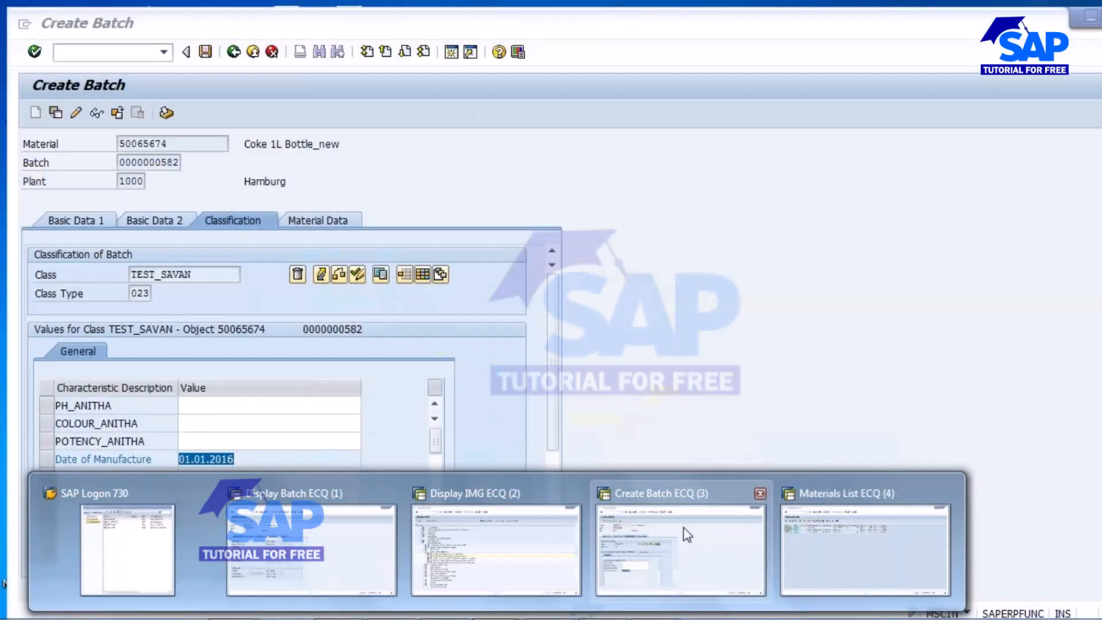
click(684, 534)
click(230, 47)
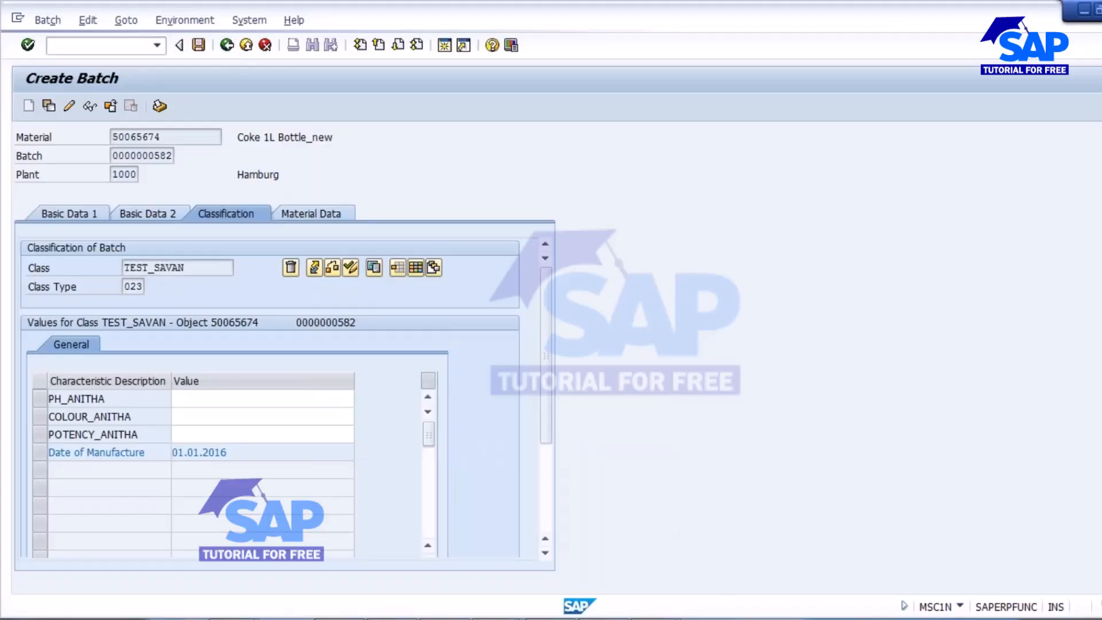
click(223, 313)
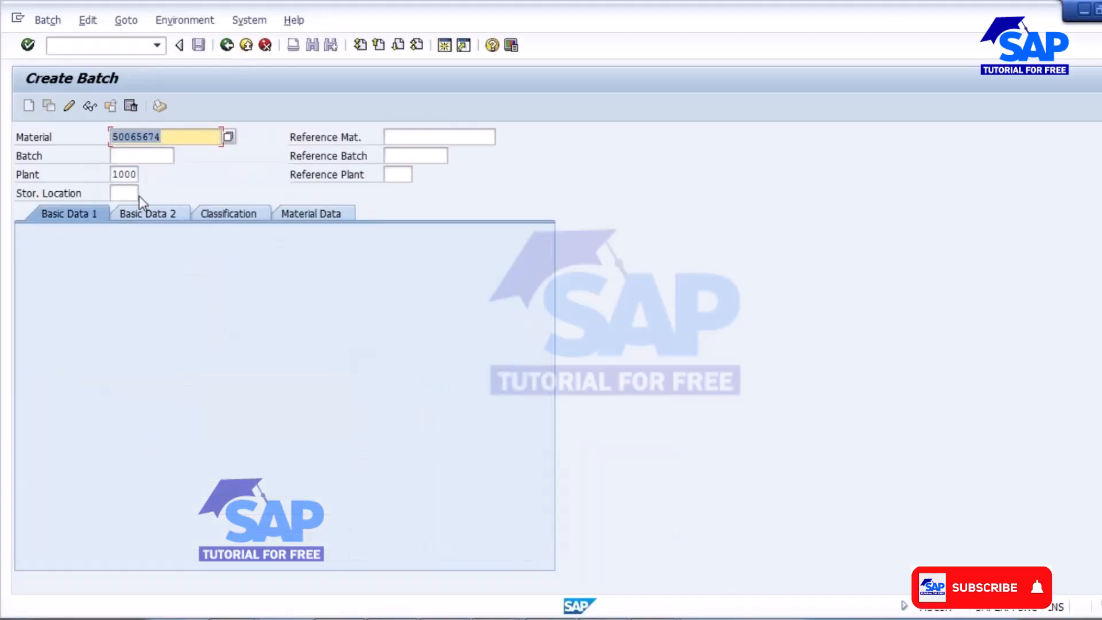
- Go to transaction CT04 for maintaining characteristics
click(160, 137)
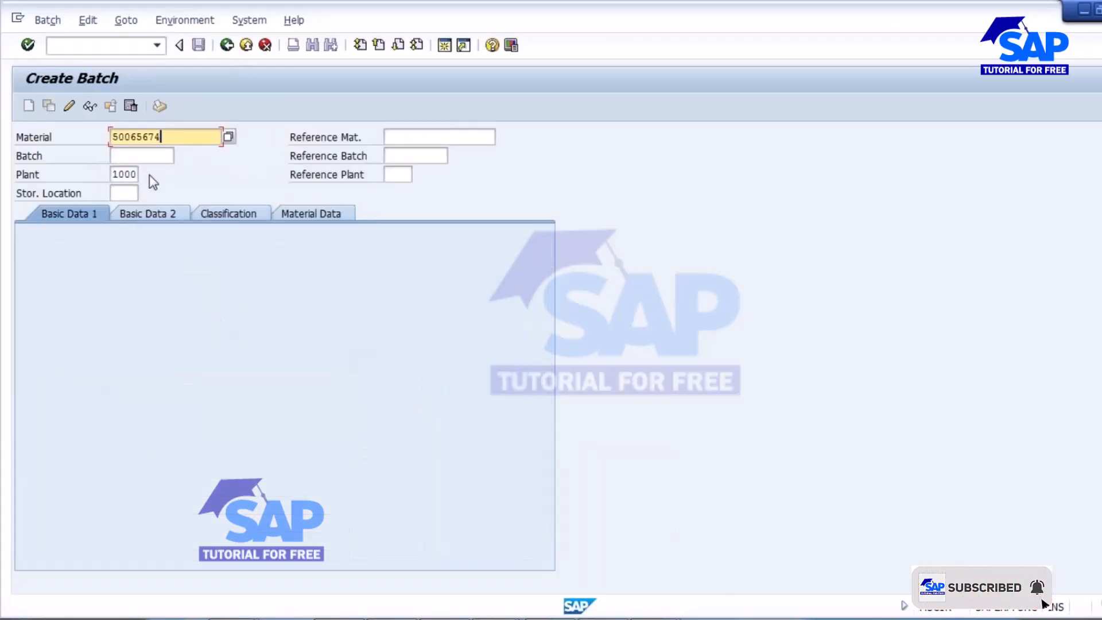
click(108, 44)
text(/nMSC1N)
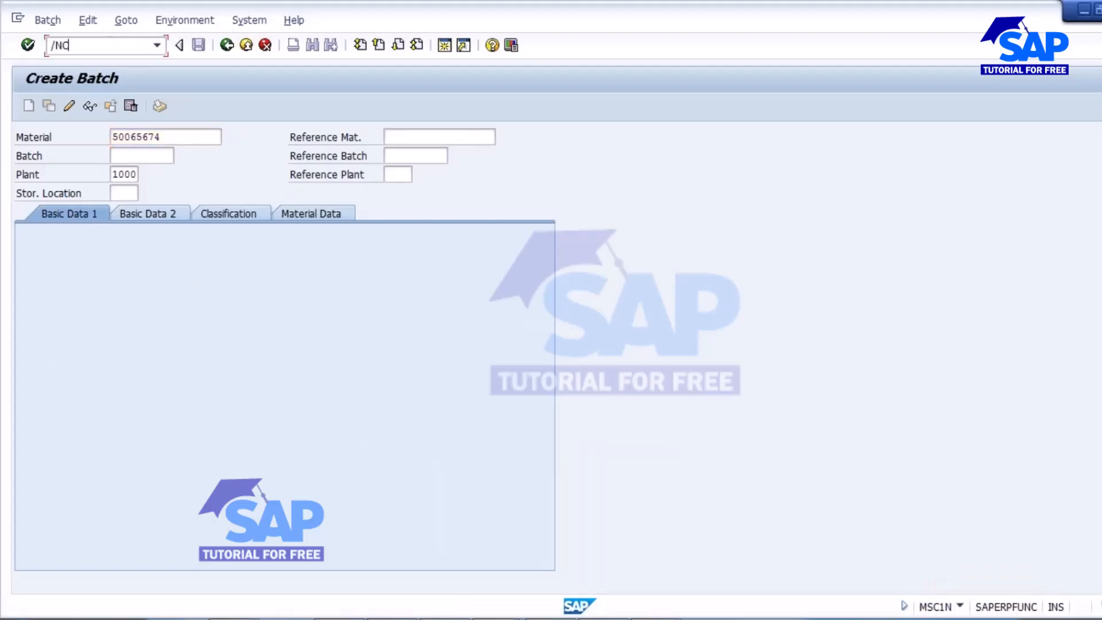
key(Return)
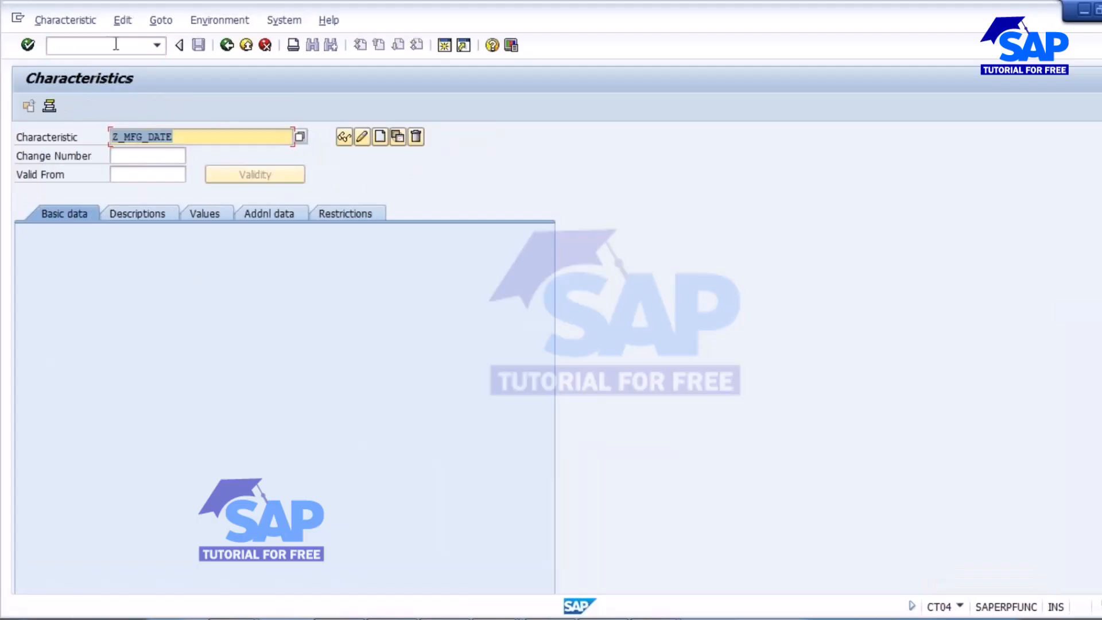
- Search for existing characteristics without any name restriction, with at most 500 hits, and browse the list
click(299, 138)
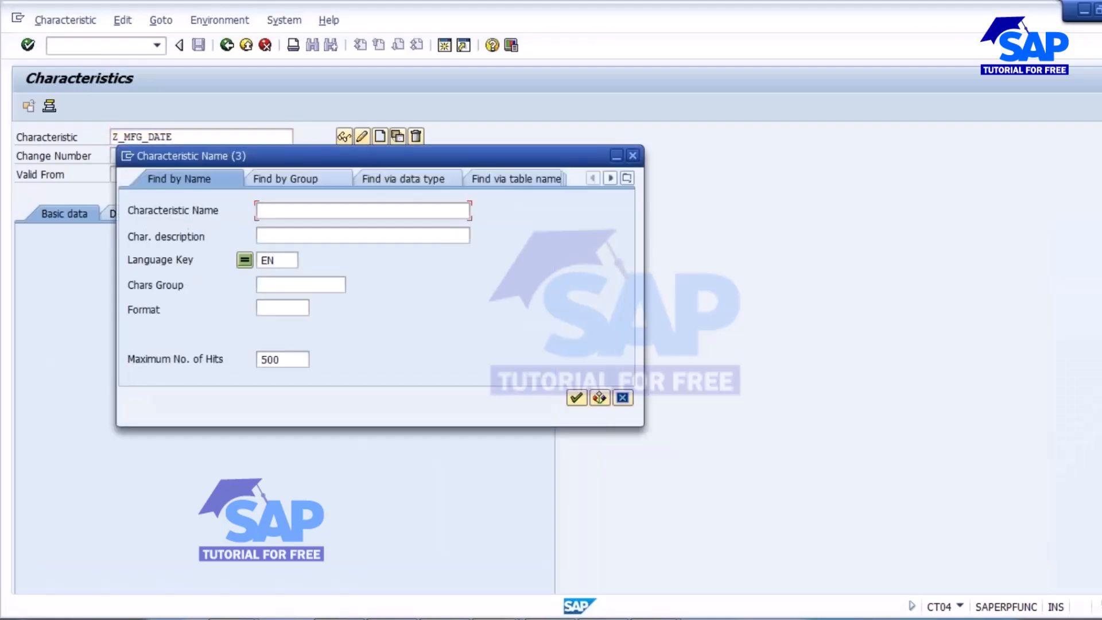
click(576, 398)
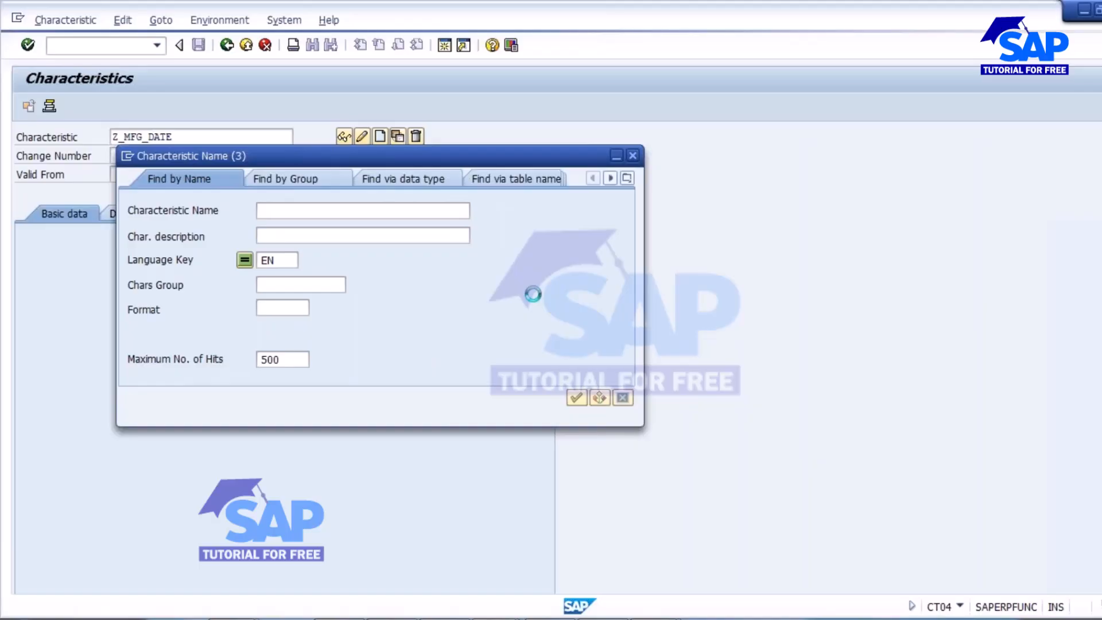
scroll(533, 294, down, 6)
scroll(355, 247, down, 20)
scroll(356, 247, down, 20)
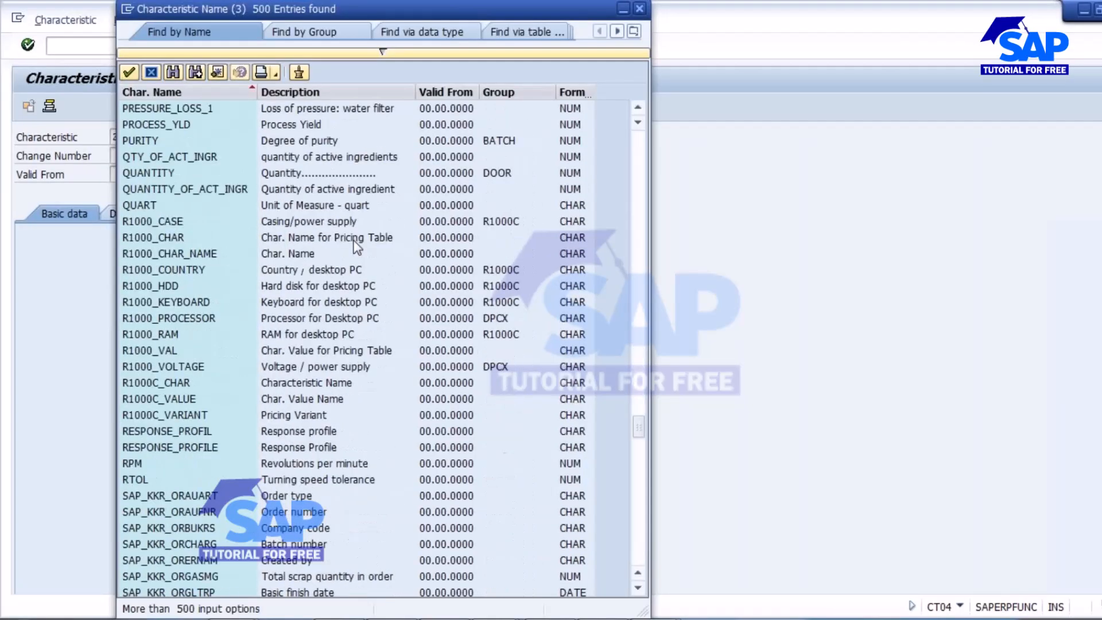
scroll(357, 247, down, 7)
scroll(358, 247, up, 13)
scroll(356, 247, up, 11)
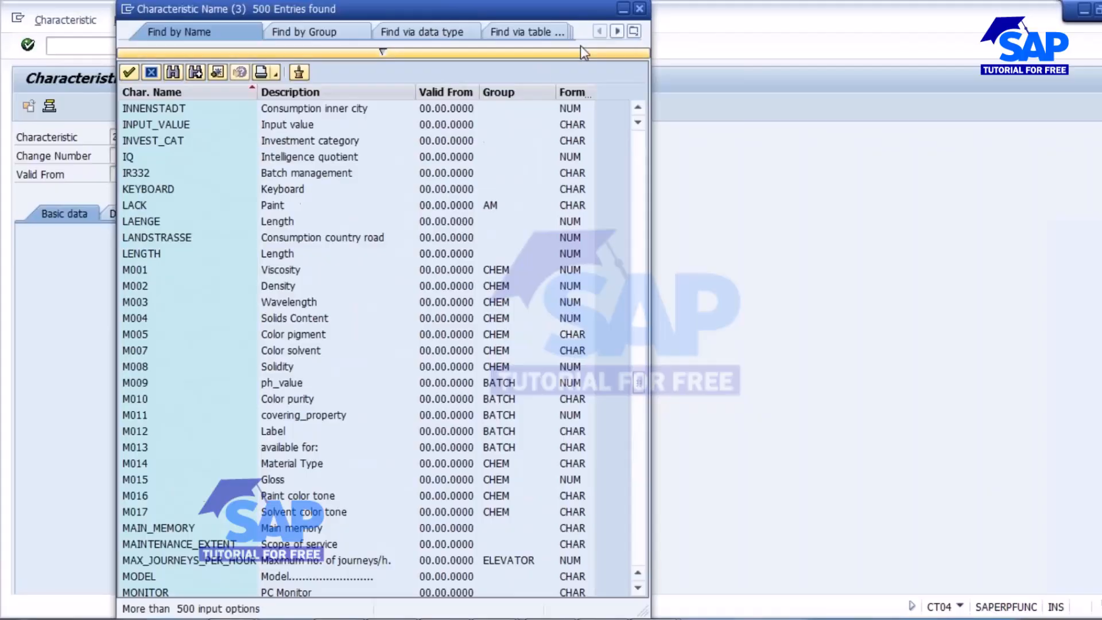
- Search for characteristics matching LOBM*, review the standard batch characteristics, and close the list without choosing one
click(382, 53)
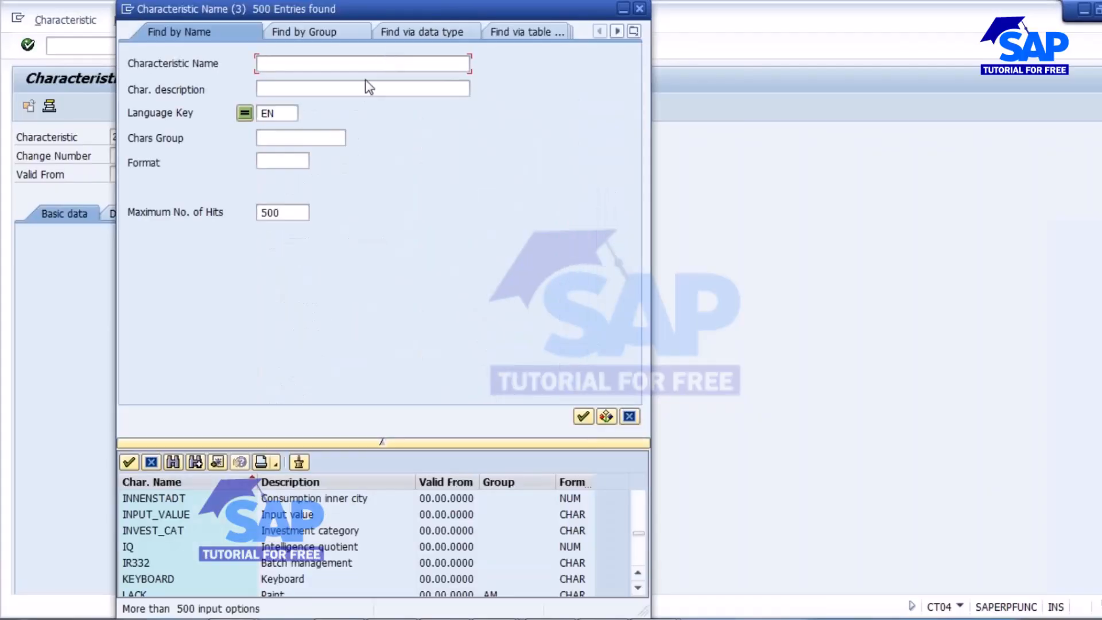
text(LOBM*)
click(583, 416)
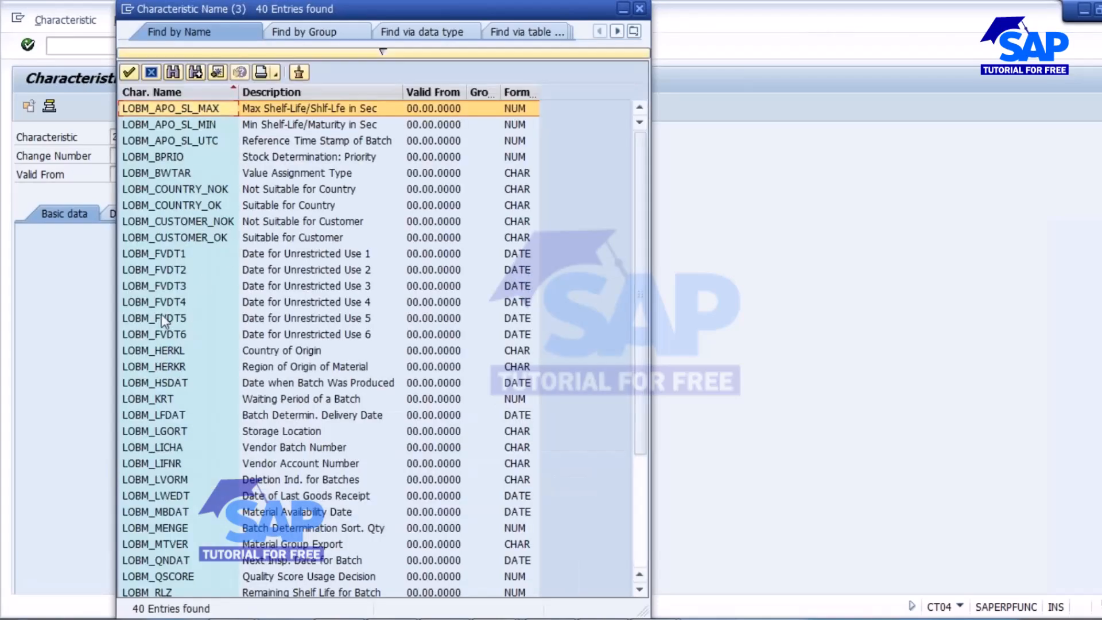
click(159, 256)
drag(165, 268, 171, 297)
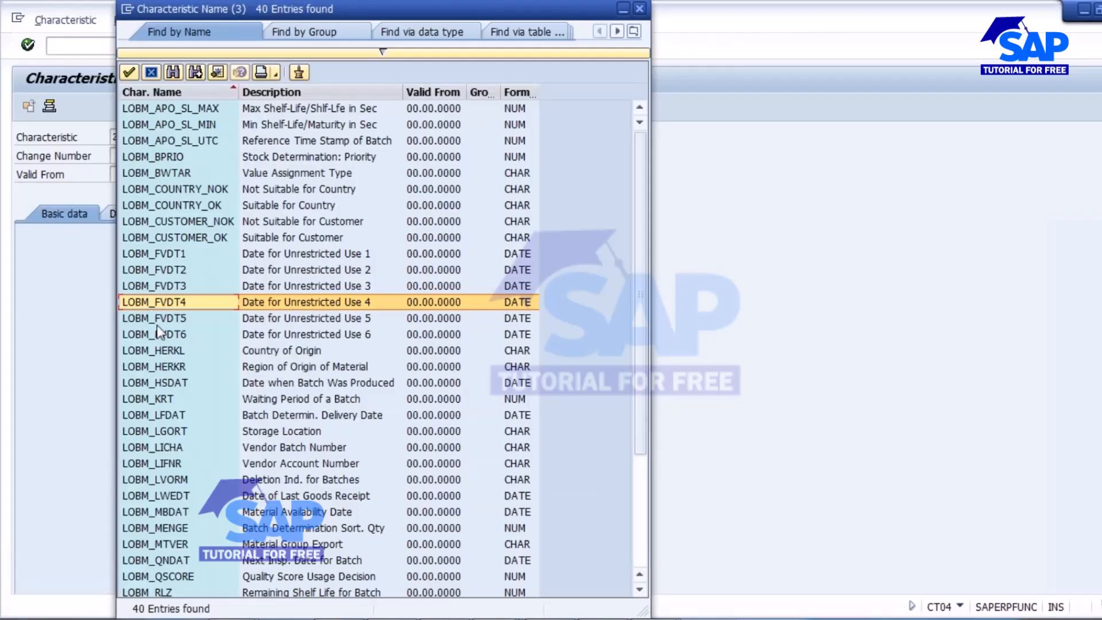
scroll(161, 381, down, 2)
scroll(161, 381, down, 3)
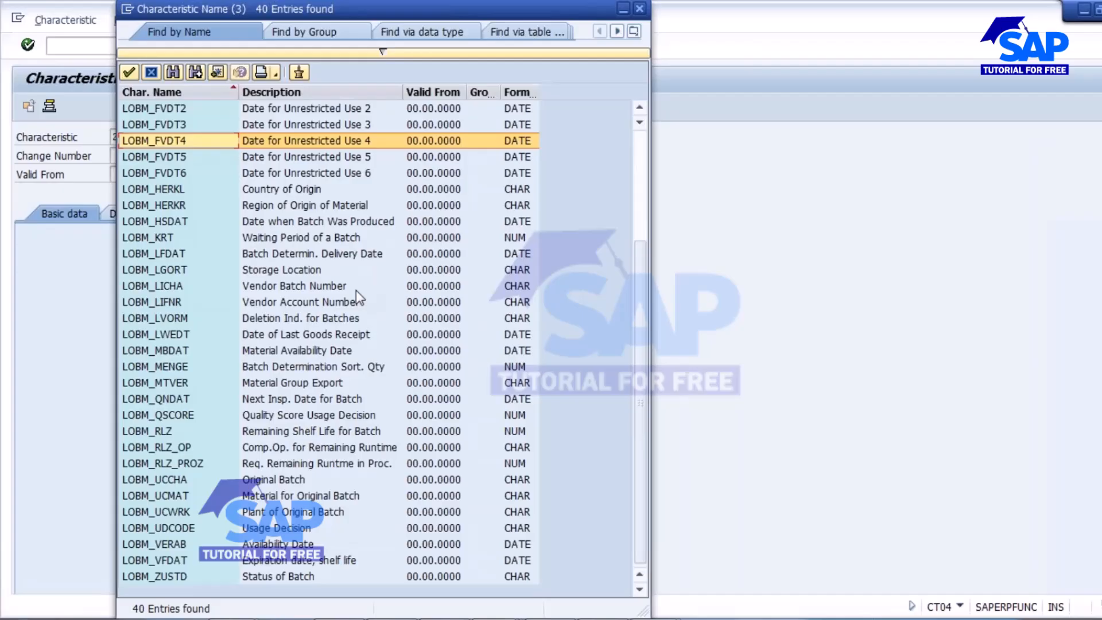
click(640, 9)
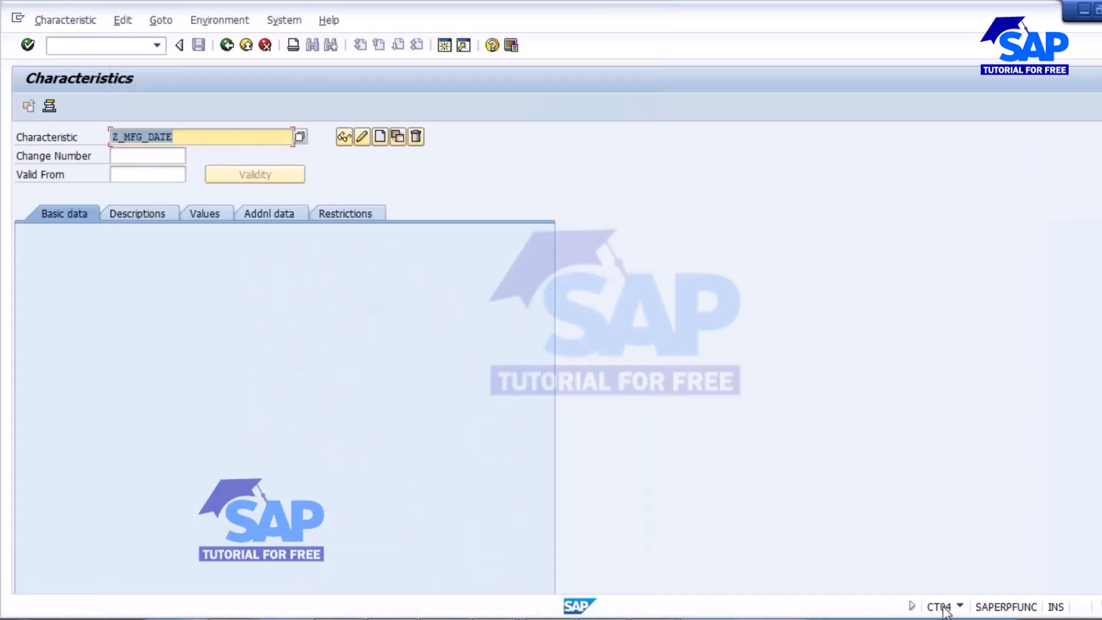
- Switch to the PowerPoint presentation, undo the stray letter in the slide title, and select the characteristic types picture
click(706, 551)
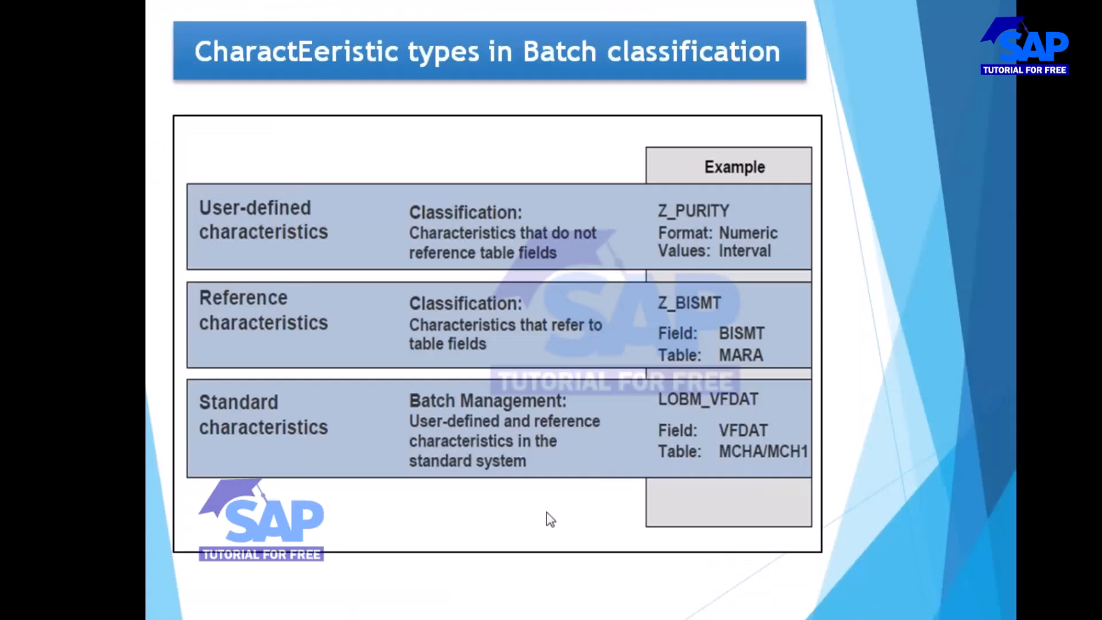
key(alt+Tab)
key(alt+Tab)
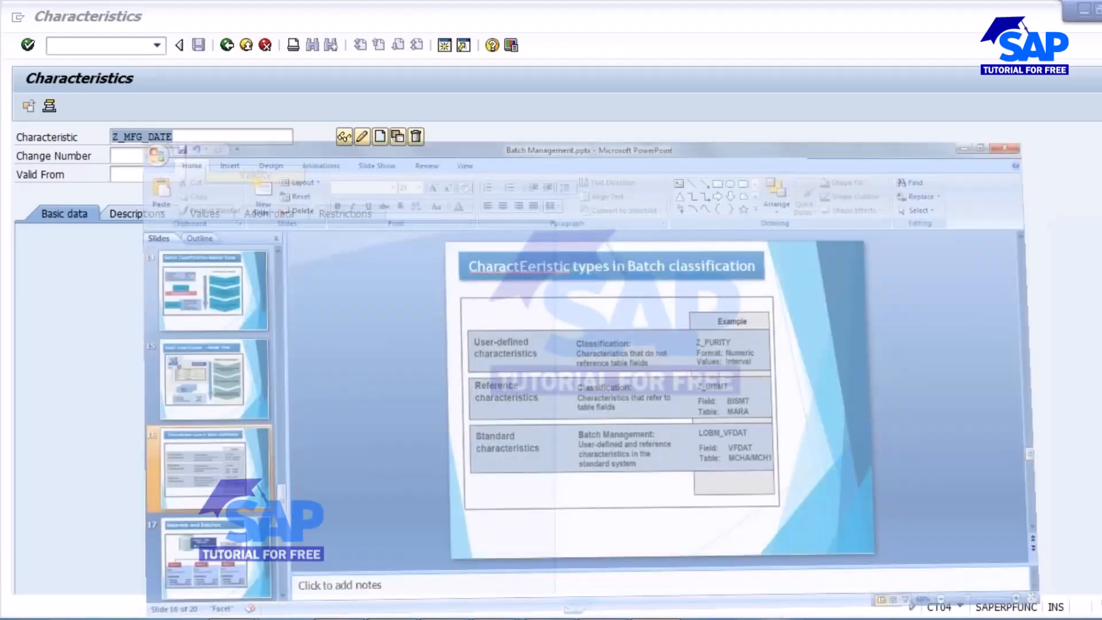
click(68, 10)
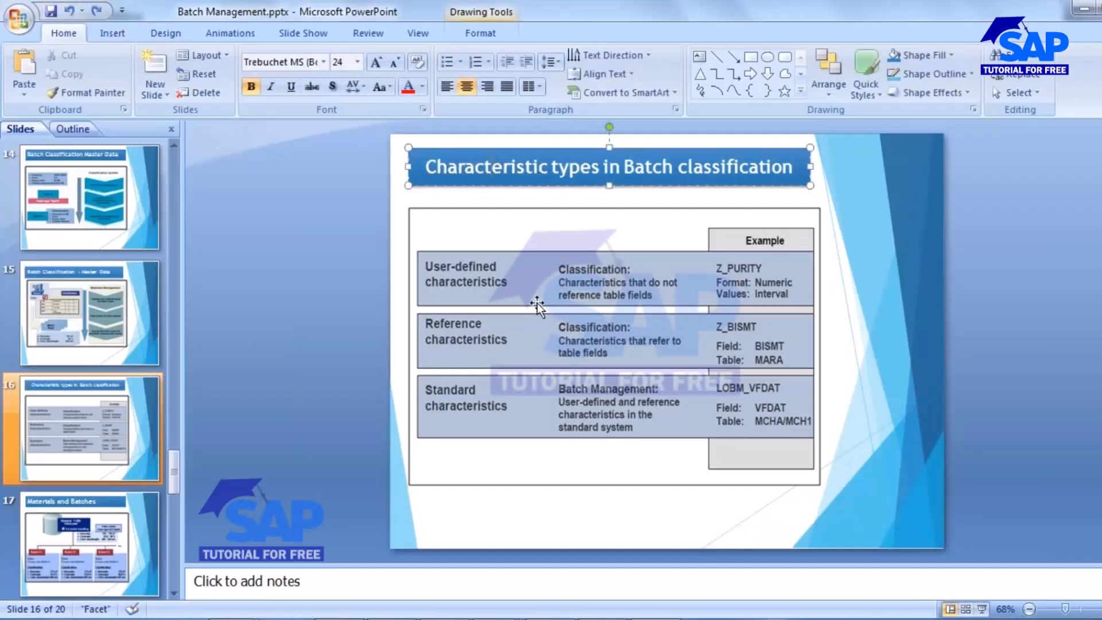
click(471, 280)
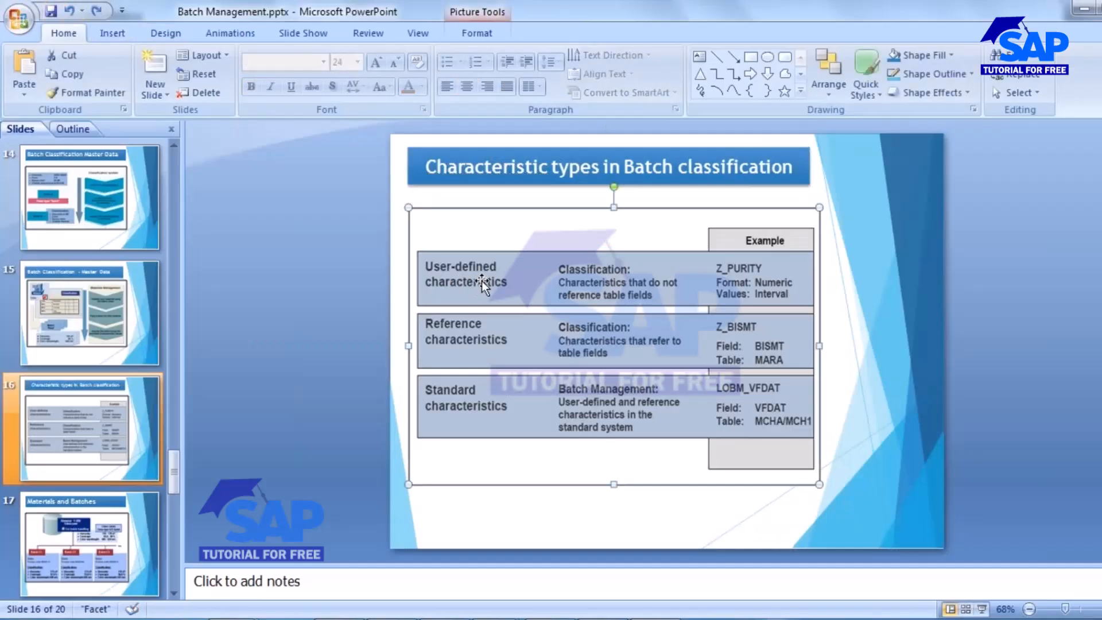